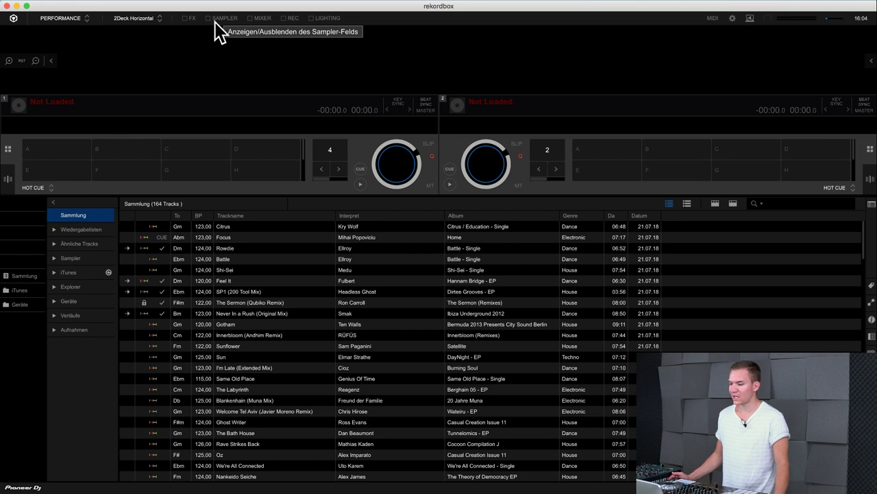
Load the track Citrus into deck 1 and the track Focus into deck 2.
{"action": "left_click", "coordinate": [160, 20]}
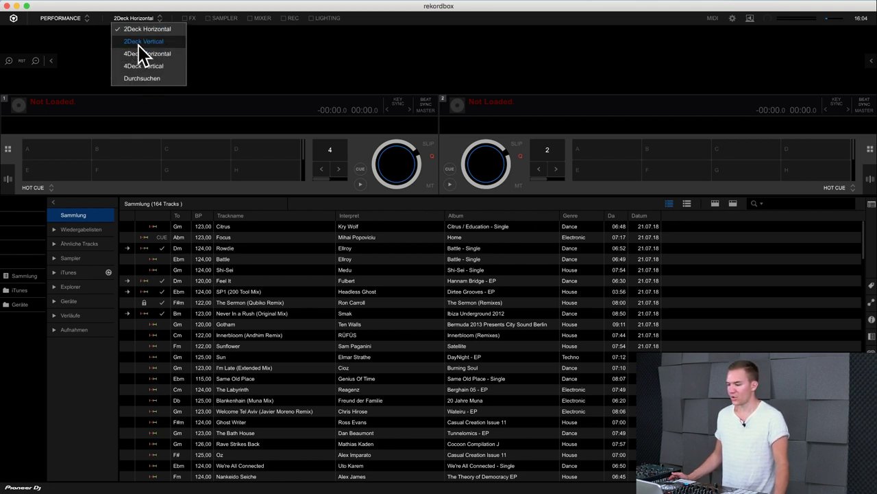
{"action": "left_click_drag", "start_coordinate": [226, 226], "coordinate": [231, 66]}
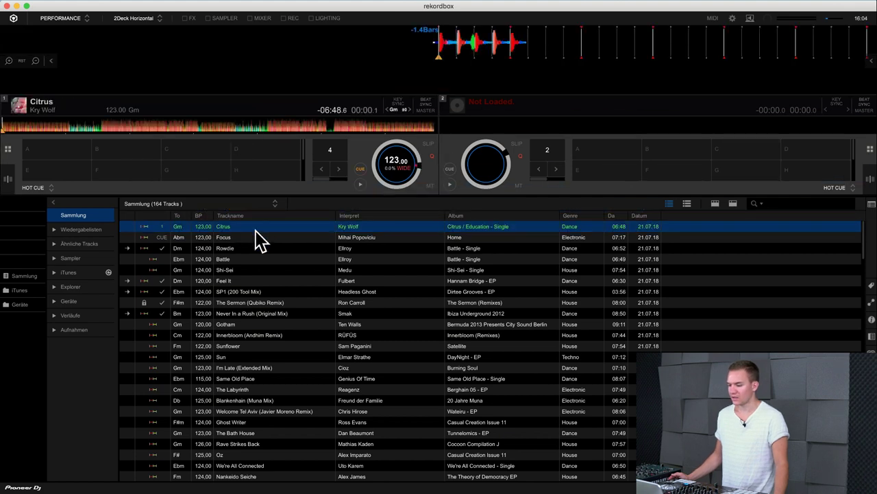
{"action": "left_click_drag", "start_coordinate": [225, 240], "coordinate": [283, 91]}
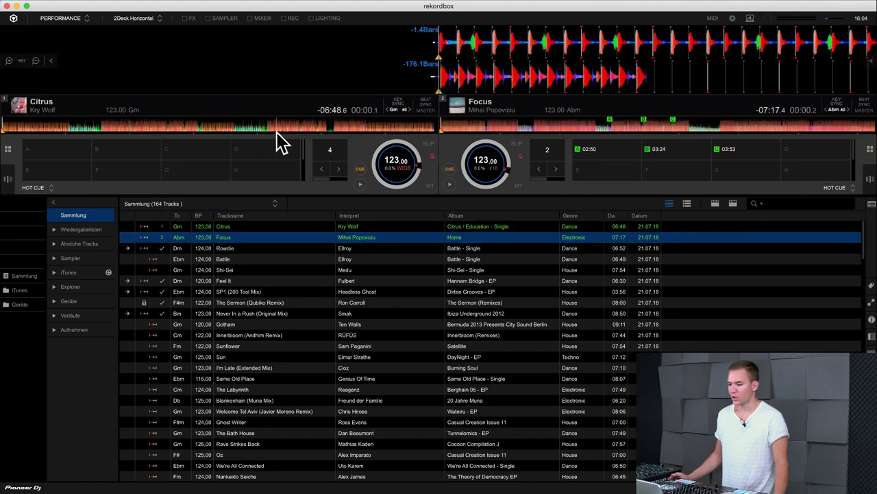
Preview the 2Deck Vertical, 4Deck Horizontal and 4Deck Vertical layouts one after another.
{"action": "left_click", "coordinate": [146, 20]}
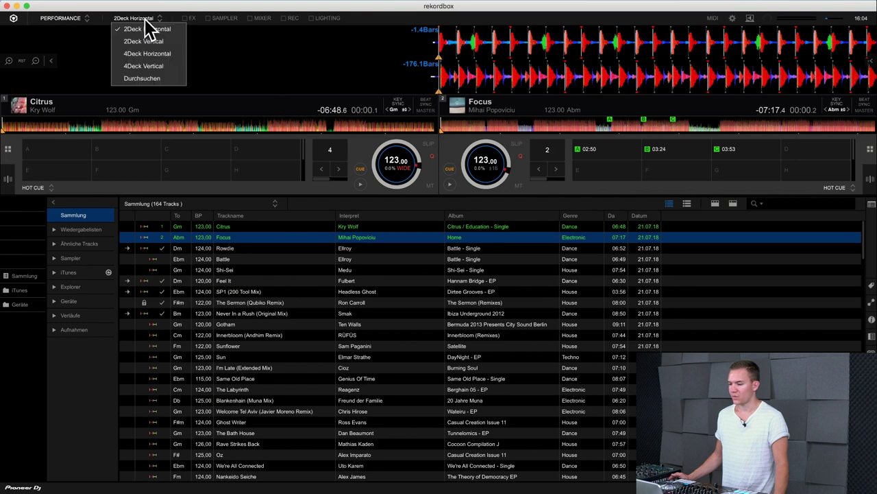
{"action": "left_click", "coordinate": [147, 41]}
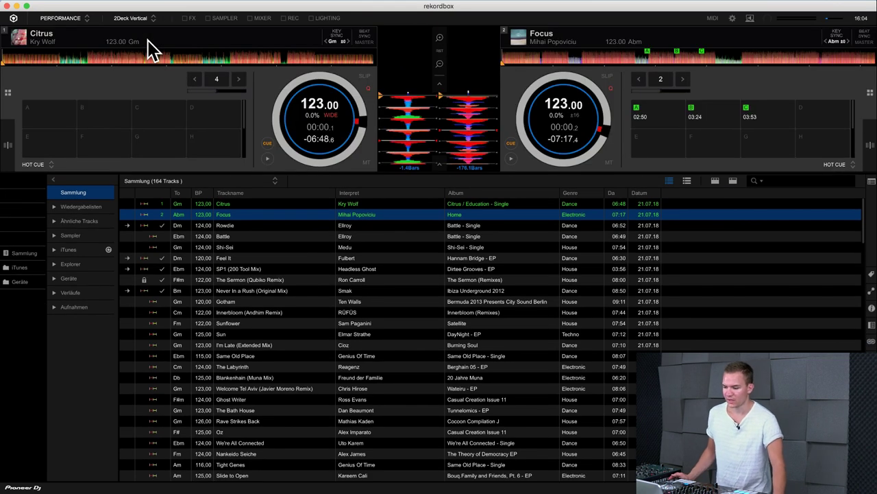
{"action": "left_click", "coordinate": [147, 21]}
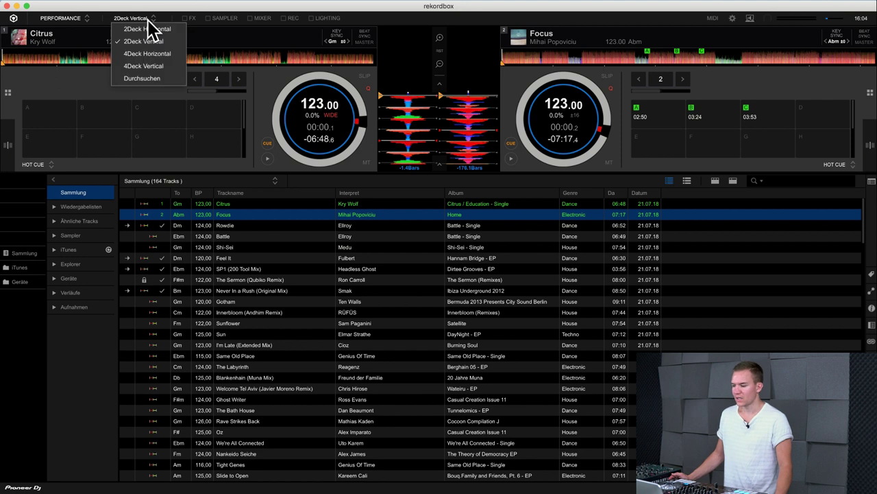
{"action": "left_click", "coordinate": [151, 52]}
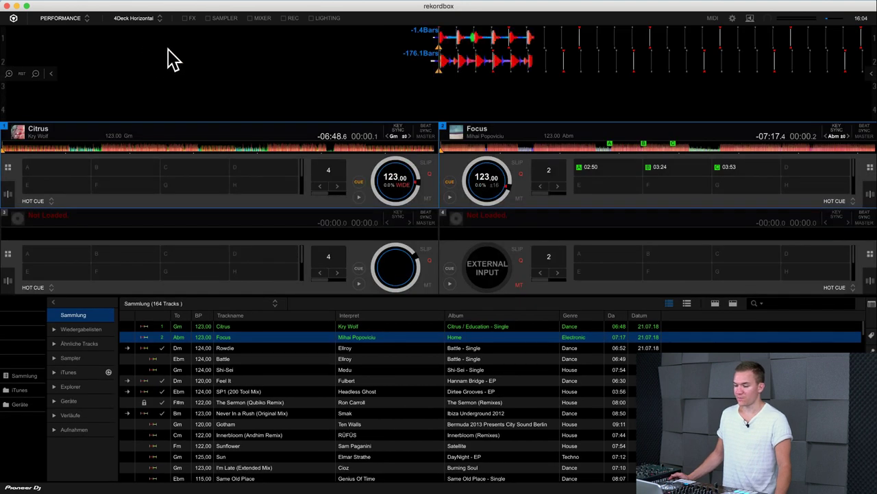
{"action": "left_click", "coordinate": [158, 20]}
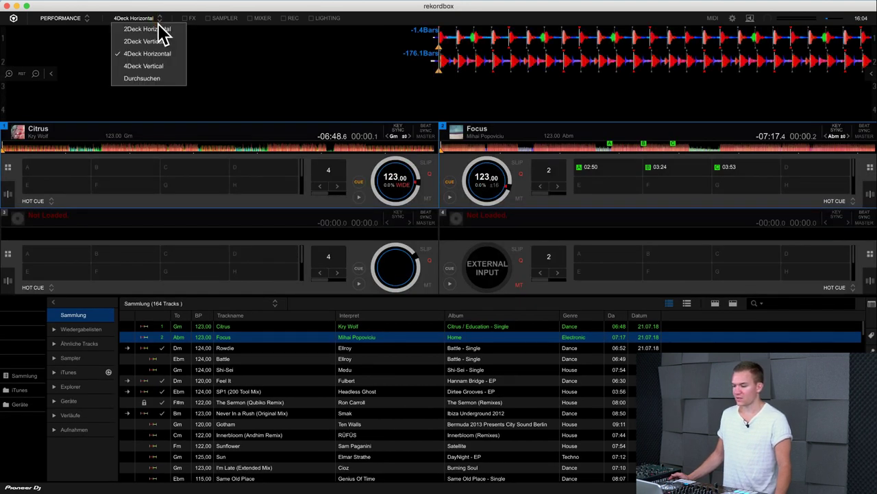
{"action": "left_click", "coordinate": [143, 66]}
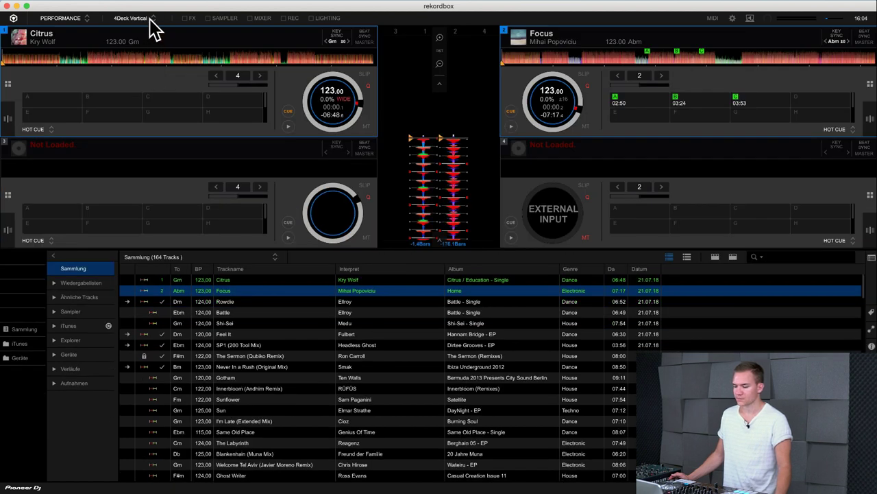
View the Durchsuchen layout and return to the 2Deck Horizontal layout.
{"action": "left_click", "coordinate": [150, 20]}
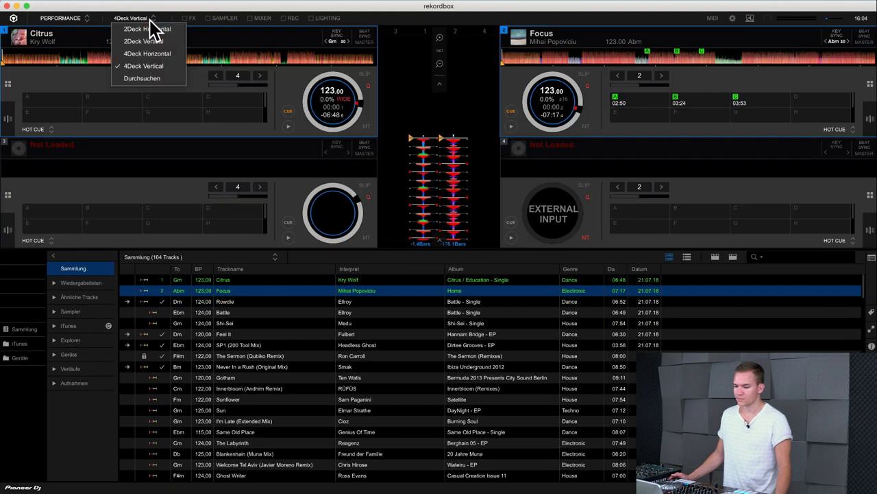
{"action": "left_click", "coordinate": [144, 79]}
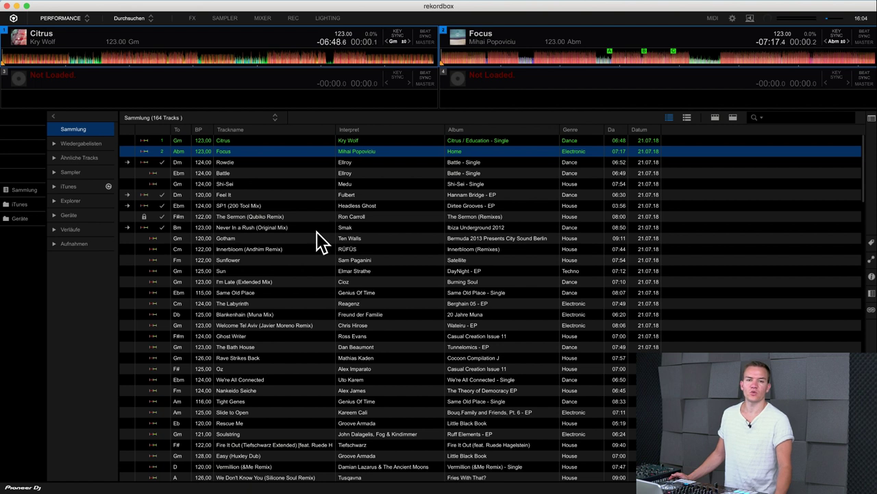
{"action": "left_click", "coordinate": [137, 19]}
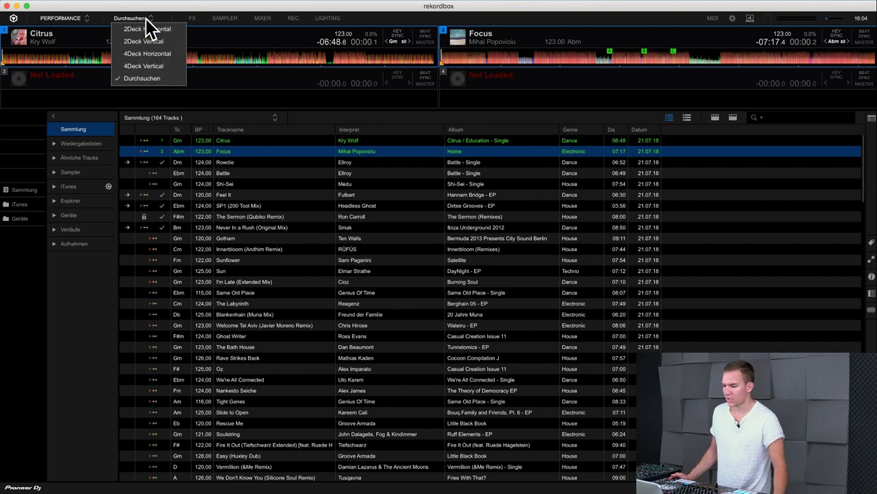
{"action": "left_click", "coordinate": [140, 28]}
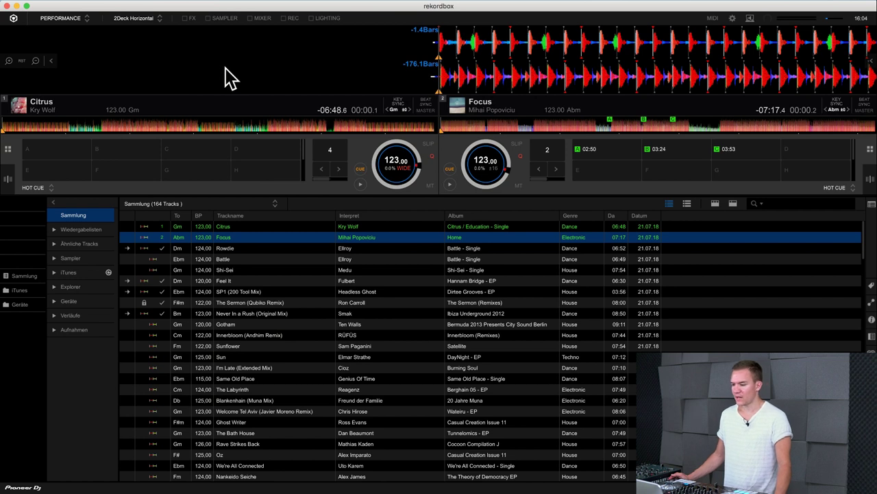
Show and hide the FX section, and do the same with the SAMPLER section.
{"action": "left_click", "coordinate": [185, 19]}
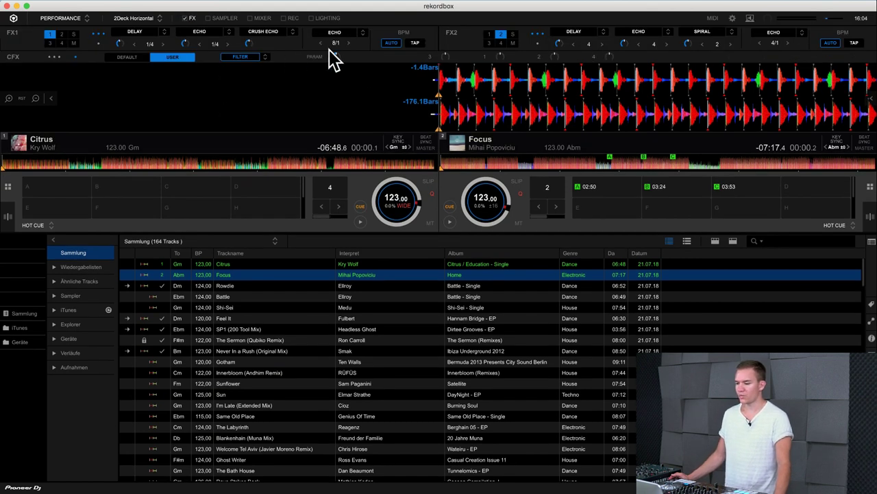
{"action": "left_click", "coordinate": [185, 19]}
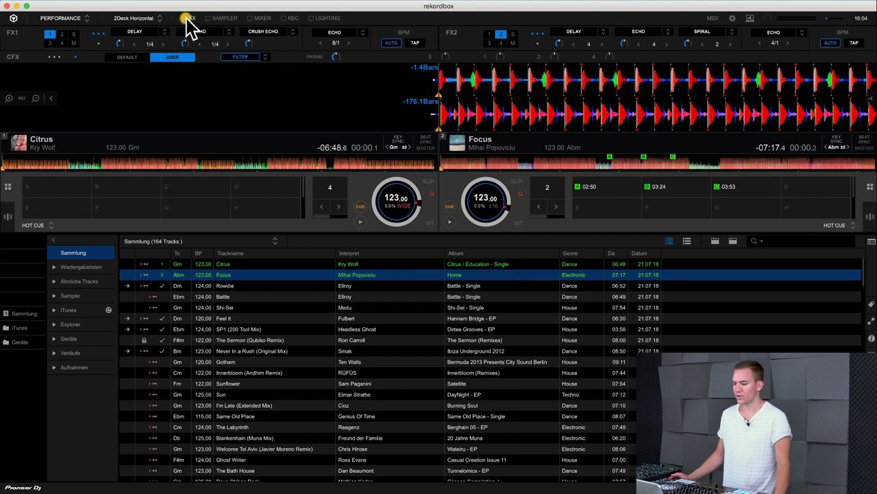
{"action": "left_click", "coordinate": [208, 19]}
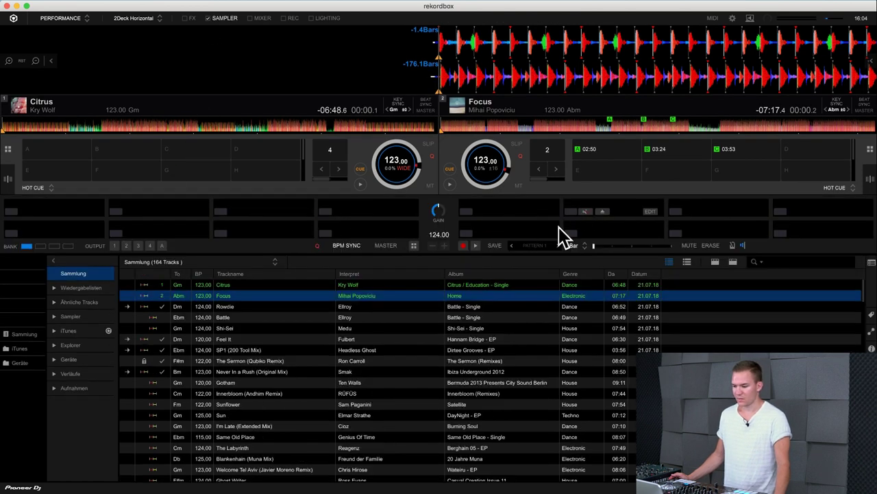
{"action": "left_click", "coordinate": [207, 19]}
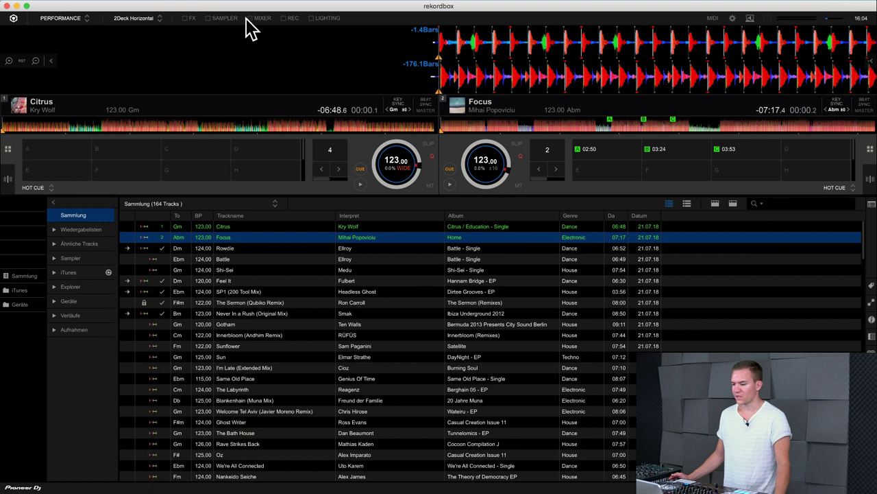
Show and hide the MIXER, REC and LIGHTING sections one at a time.
{"action": "left_click", "coordinate": [251, 19]}
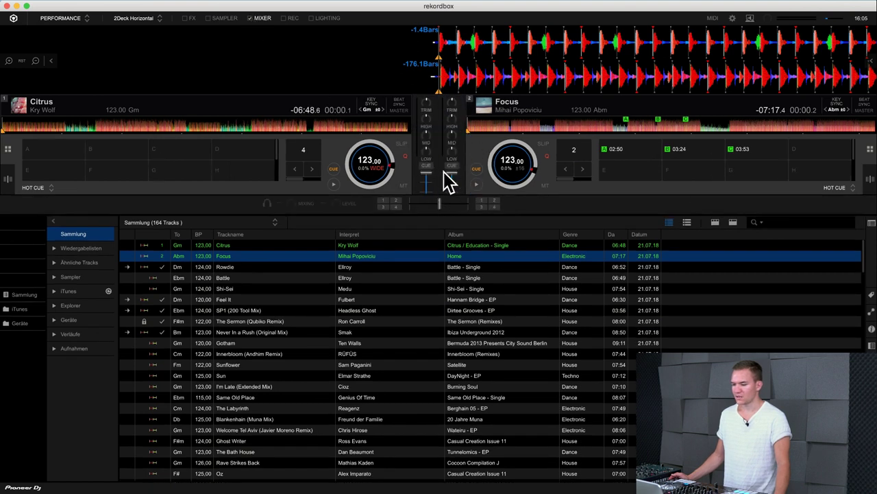
{"action": "left_click", "coordinate": [253, 20]}
{"action": "left_click", "coordinate": [285, 19]}
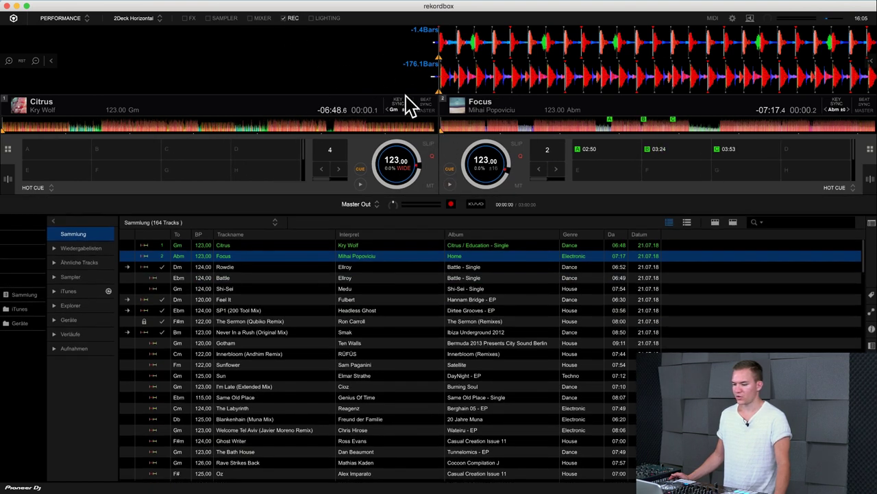
{"action": "left_click", "coordinate": [286, 20]}
{"action": "left_click", "coordinate": [312, 18]}
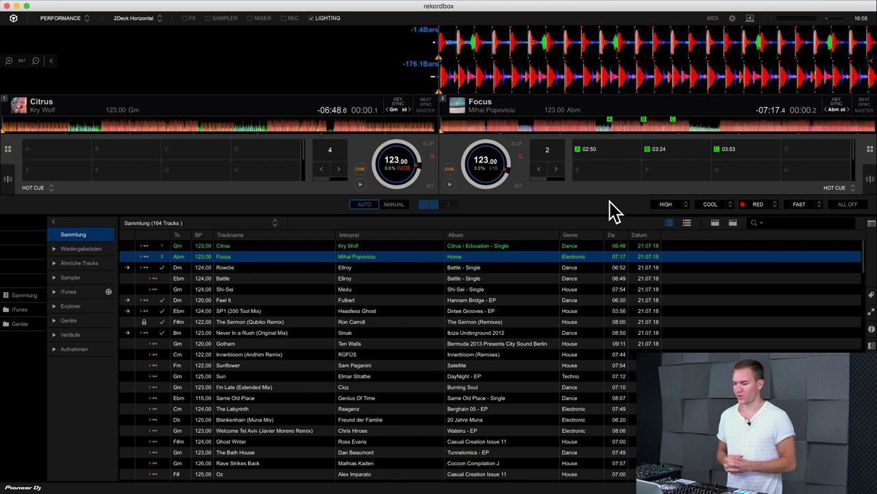
{"action": "left_click", "coordinate": [328, 18]}
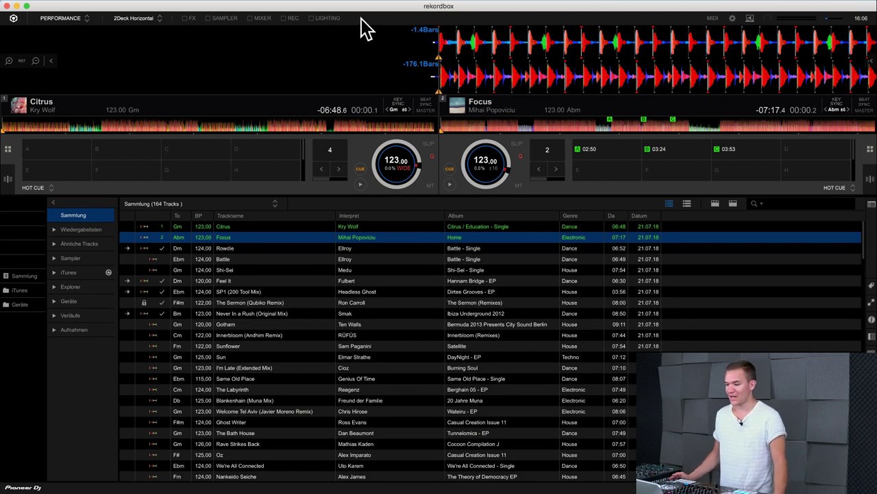
Display the LIGHTING, REC, MIXER, SAMPLER and FX sections all at once.
{"action": "left_click", "coordinate": [329, 19]}
{"action": "left_click", "coordinate": [291, 19]}
{"action": "left_click", "coordinate": [253, 19]}
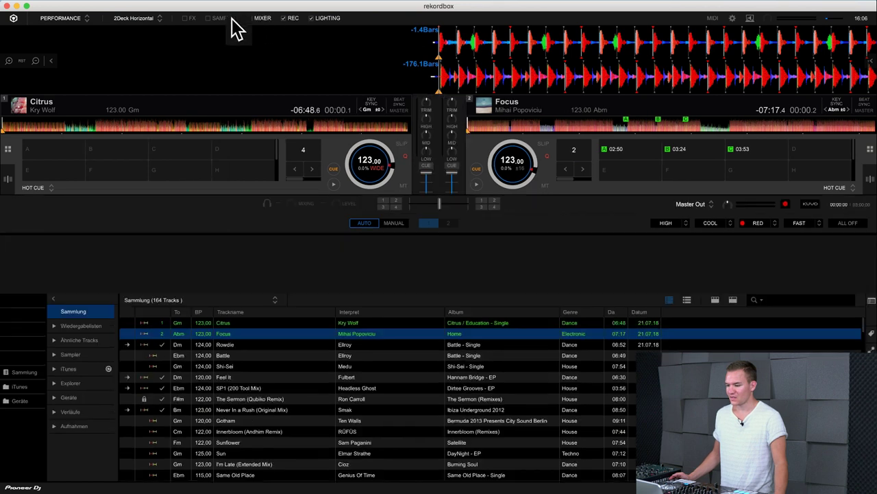
{"action": "left_click", "coordinate": [226, 19]}
{"action": "left_click", "coordinate": [188, 19]}
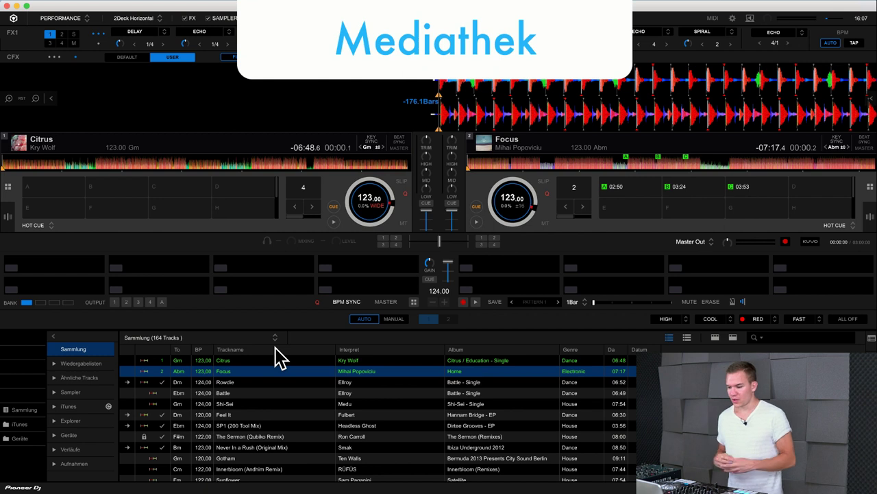
Hide the LIGHTING, REC, MIXER, SAMPLER and FX sections so more of the track collection shows.
{"action": "mouse_move", "coordinate": [284, 318]}
{"action": "left_mouse_down"}
{"action": "mouse_move", "coordinate": [274, 112]}
{"action": "mouse_move", "coordinate": [308, 51]}
{"action": "left_mouse_up"}
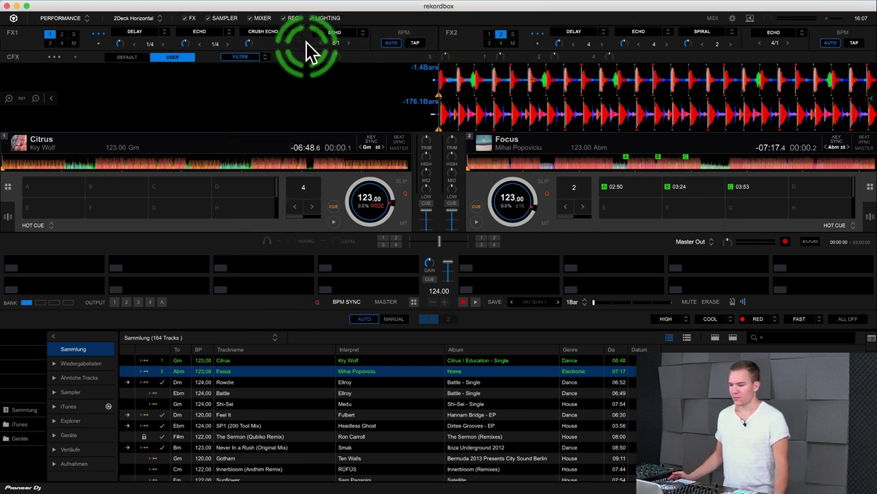
{"action": "left_click", "coordinate": [312, 19]}
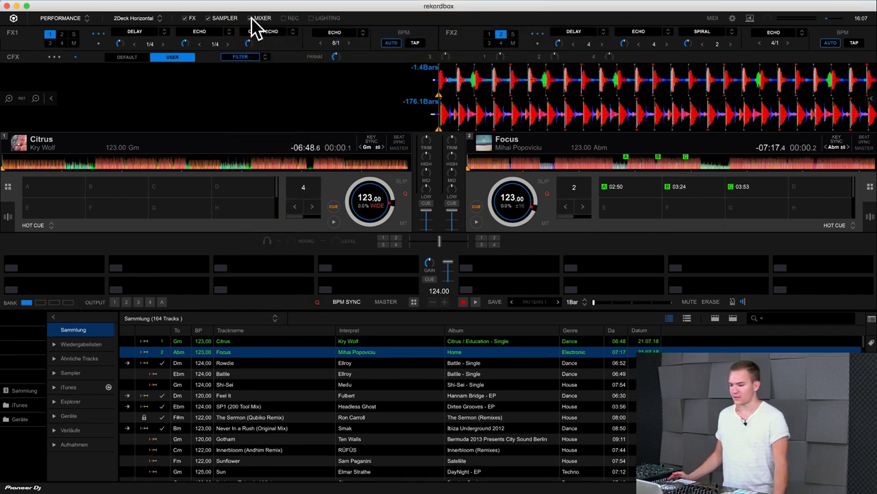
{"action": "left_click", "coordinate": [250, 18]}
{"action": "left_click", "coordinate": [208, 19]}
{"action": "left_click", "coordinate": [184, 19]}
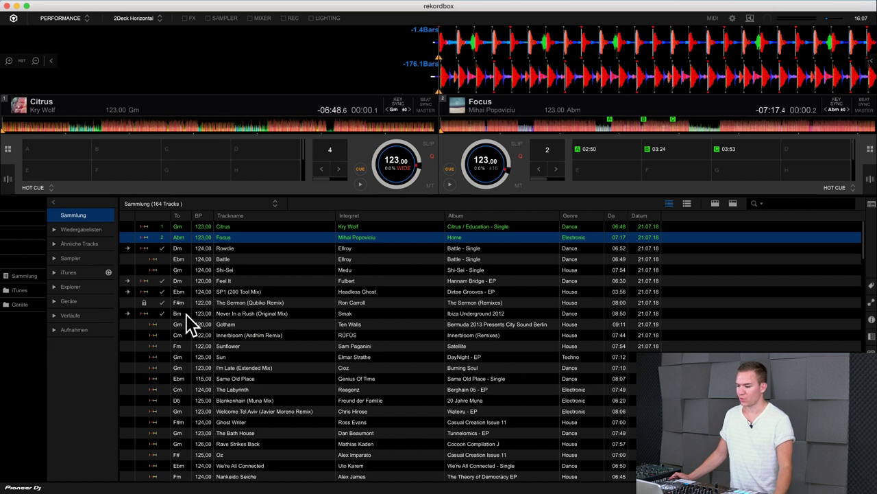
View the available column options for the collection's track list and close them without changes.
{"action": "right_click", "coordinate": [276, 213]}
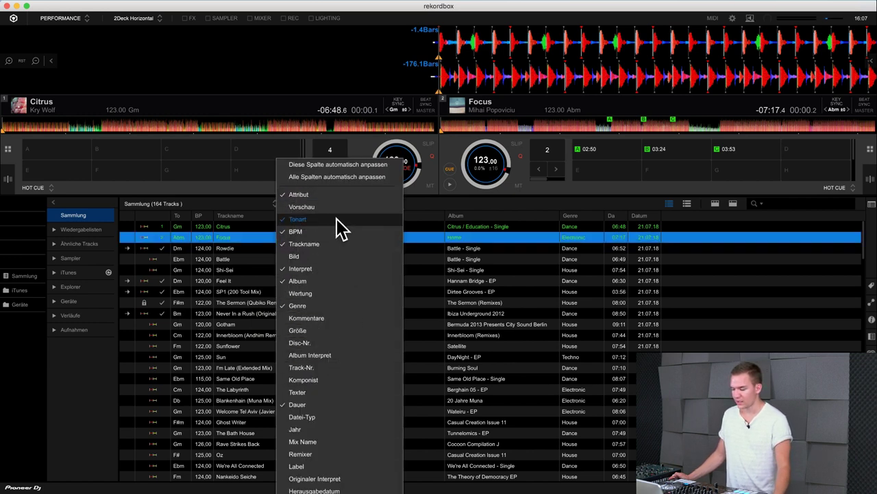
{"action": "left_click", "coordinate": [228, 295]}
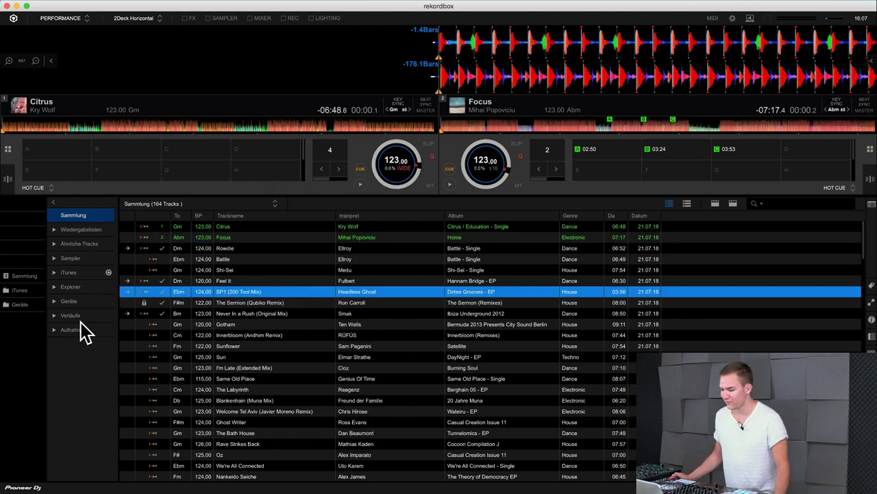
Expand Wiedergabelisten and view the playlists Test and Test 2, including the options offered for Test 2.
{"action": "left_click", "coordinate": [55, 230]}
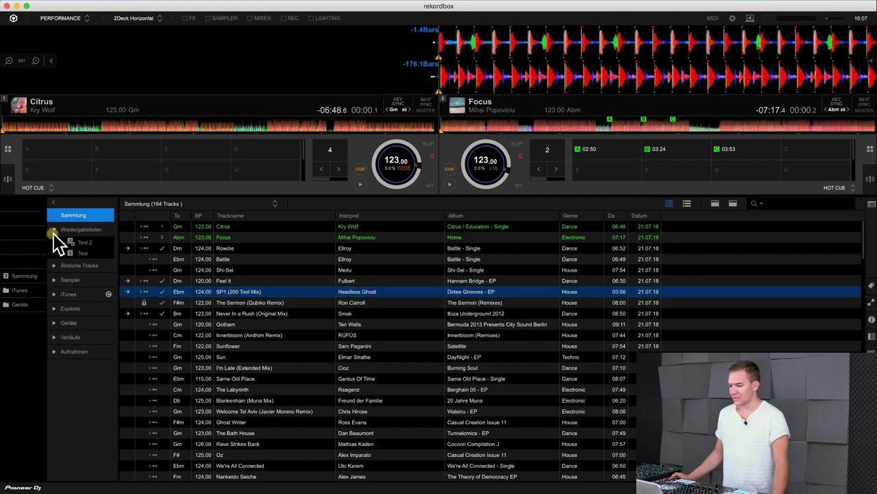
{"action": "left_click", "coordinate": [84, 253]}
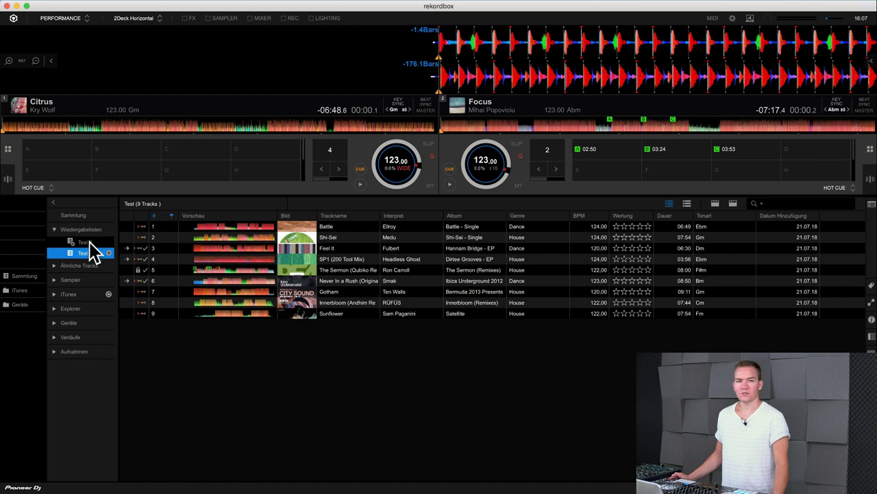
{"action": "left_click", "coordinate": [90, 242]}
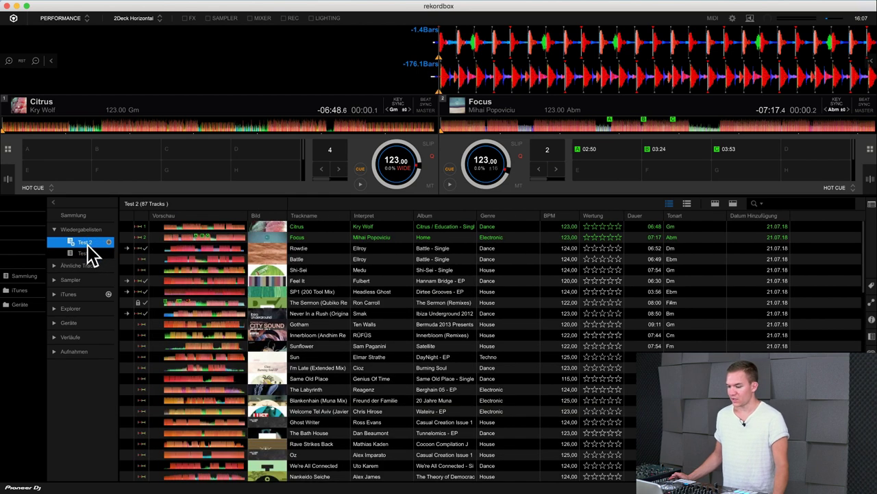
{"action": "right_click", "coordinate": [84, 244]}
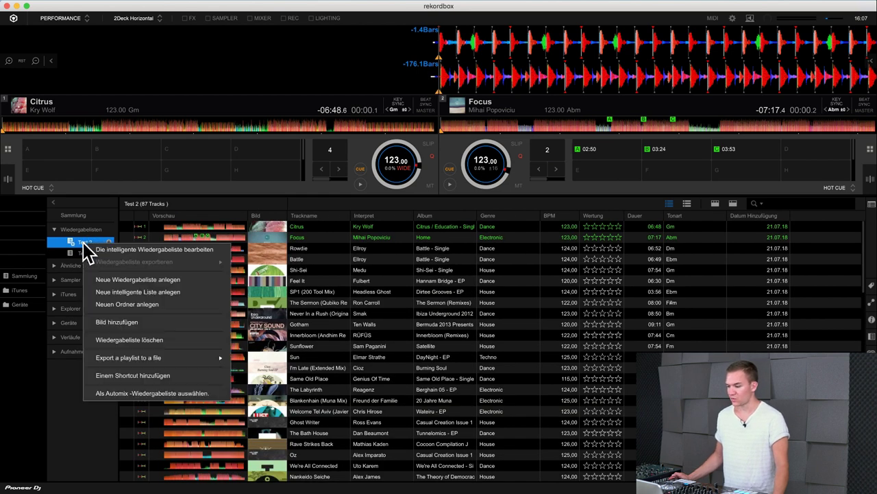
{"action": "left_click", "coordinate": [76, 242]}
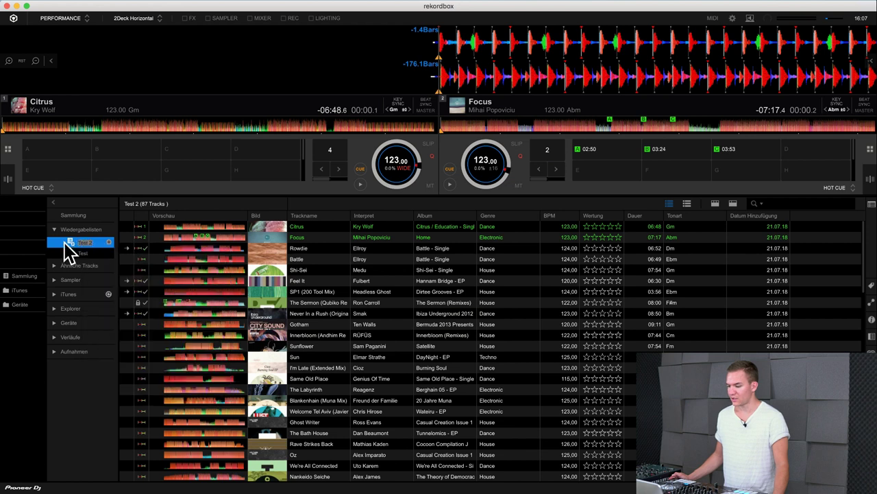
Create an intelligent playlist under Wiedergabelisten with the condition BPM = 110, keeping the default name.
{"action": "left_click_drag", "start_coordinate": [71, 250], "coordinate": [79, 233]}
{"action": "right_click", "coordinate": [81, 231]}
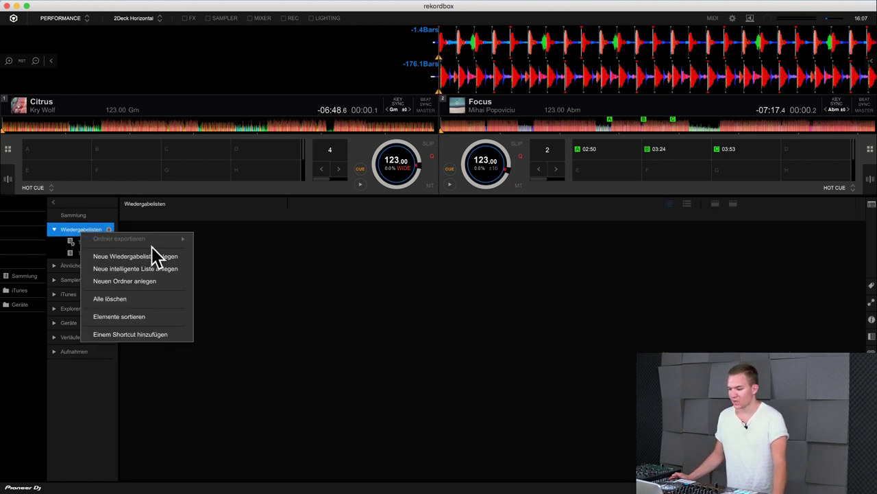
{"action": "left_click", "coordinate": [157, 269]}
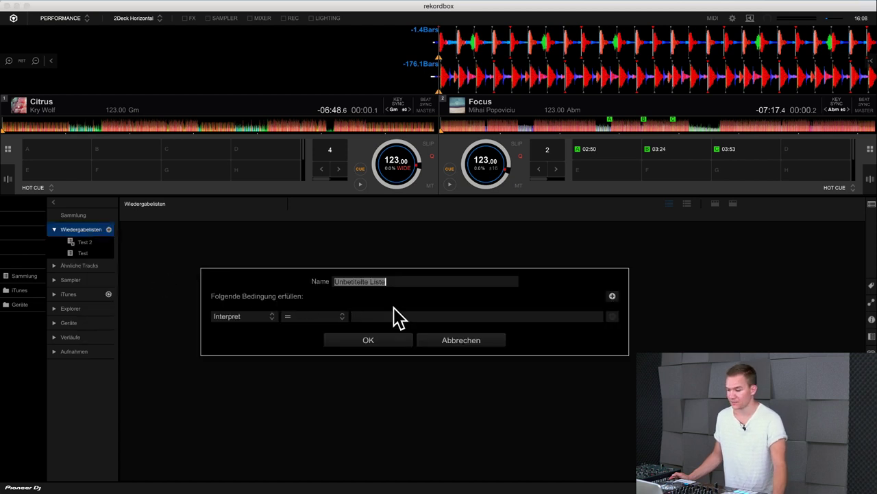
{"action": "left_click", "coordinate": [271, 318]}
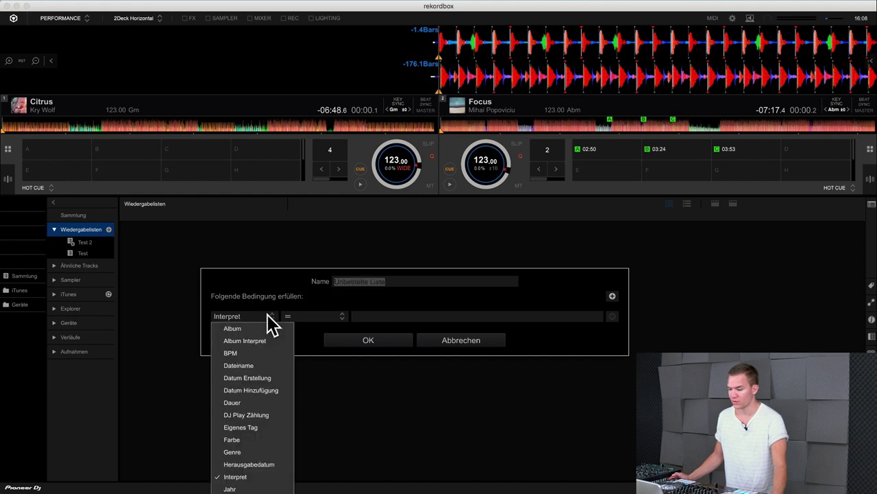
{"action": "left_click", "coordinate": [244, 352]}
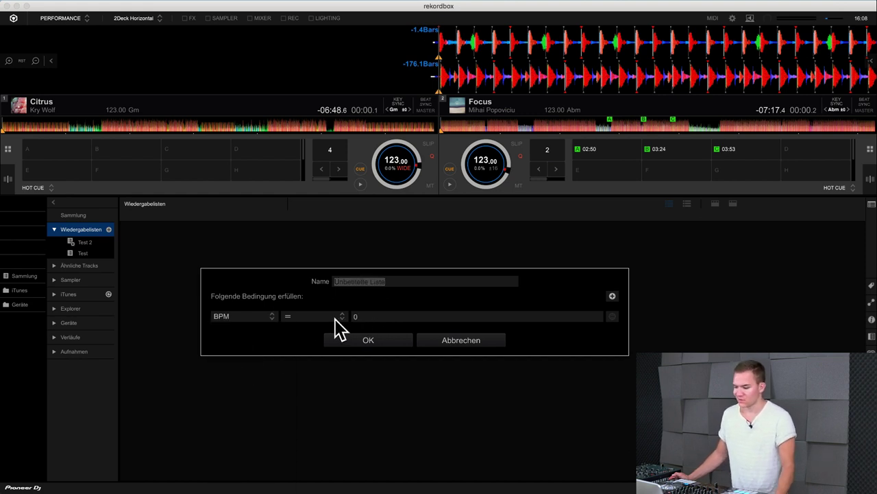
{"action": "left_click", "coordinate": [359, 317]}
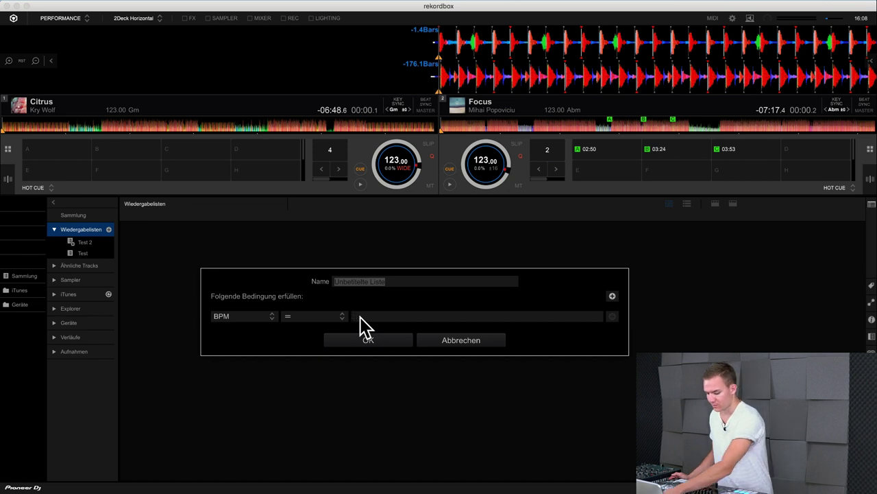
{"action": "type", "text": "120"}
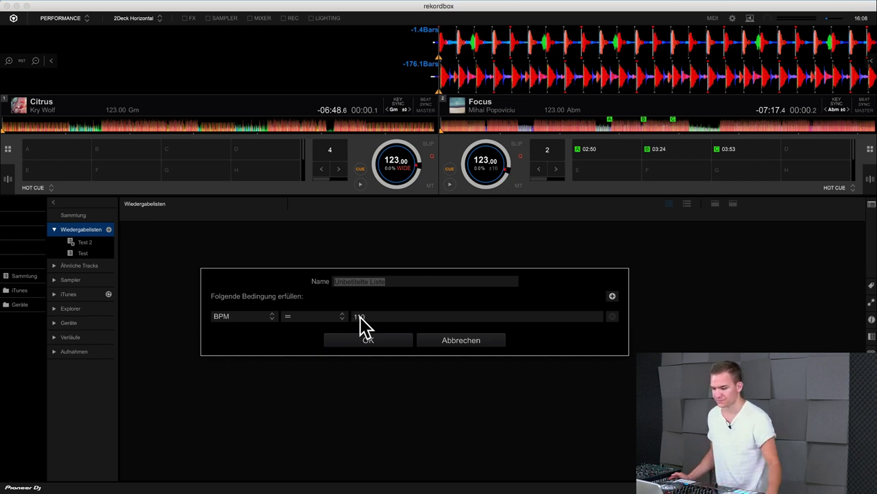
{"action": "left_click", "coordinate": [363, 338]}
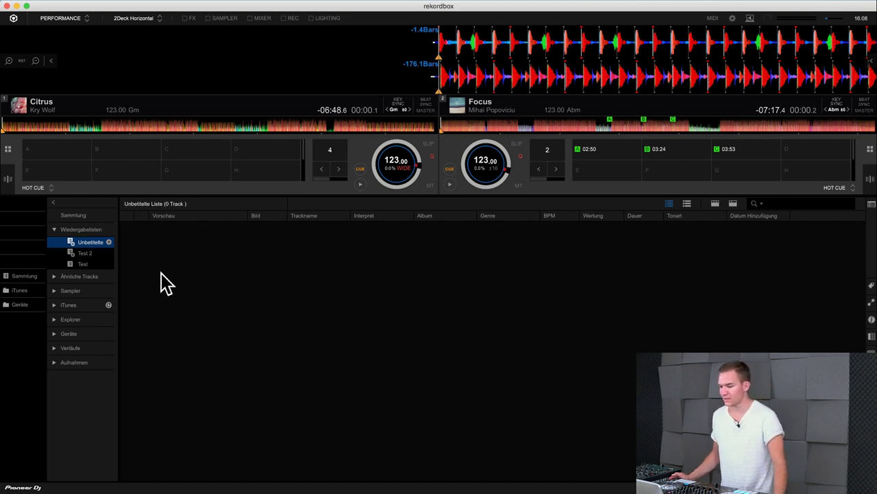
Edit the Unbetitelte Liste intelligent playlist so its BPM condition equals 120.
{"action": "left_click", "coordinate": [100, 244]}
{"action": "right_click", "coordinate": [99, 245]}
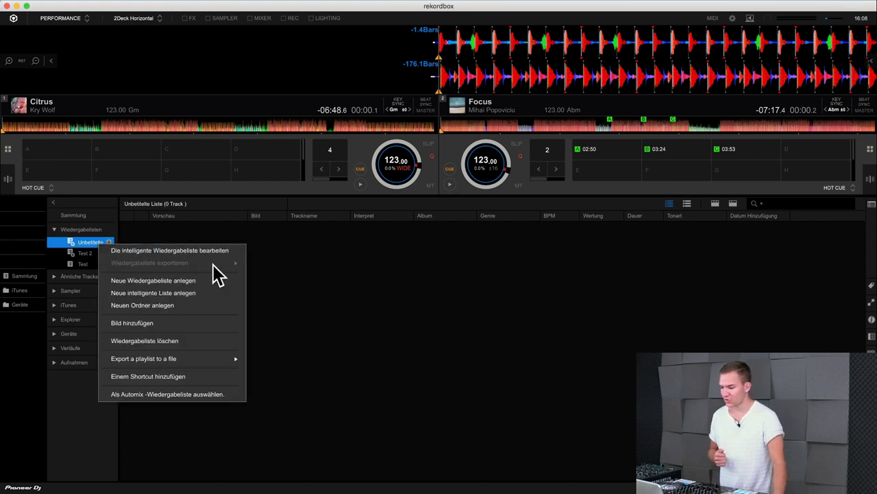
{"action": "left_click", "coordinate": [125, 253]}
{"action": "left_click", "coordinate": [383, 318]}
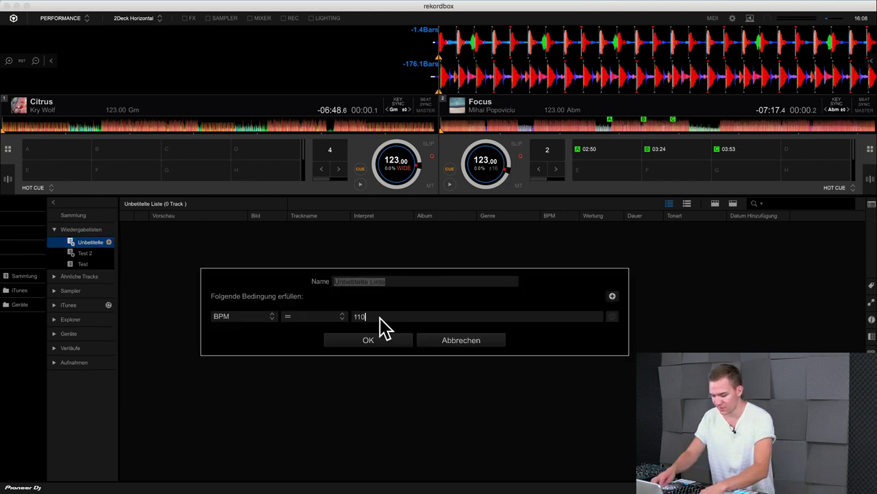
{"action": "key", "text": "BackSpace"}
{"action": "key", "text": "BackSpace"}
{"action": "key", "text": "BackSpace"}
{"action": "type", "text": "120"}
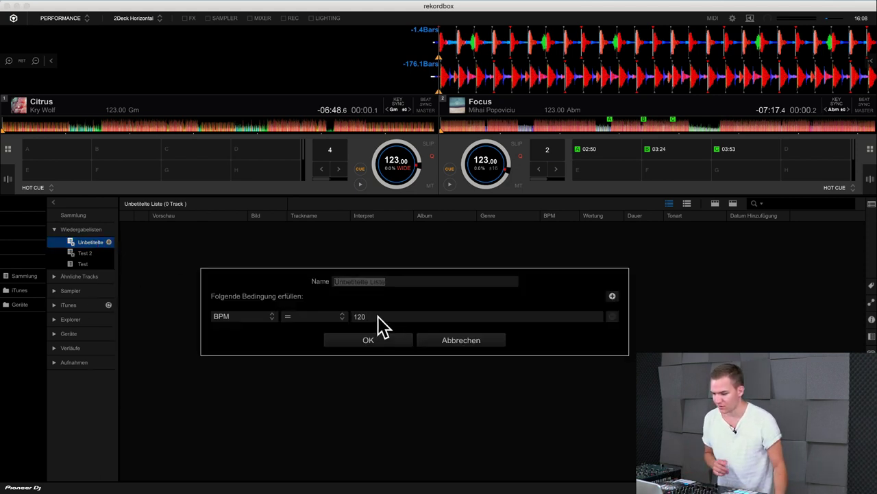
{"action": "left_click", "coordinate": [369, 339]}
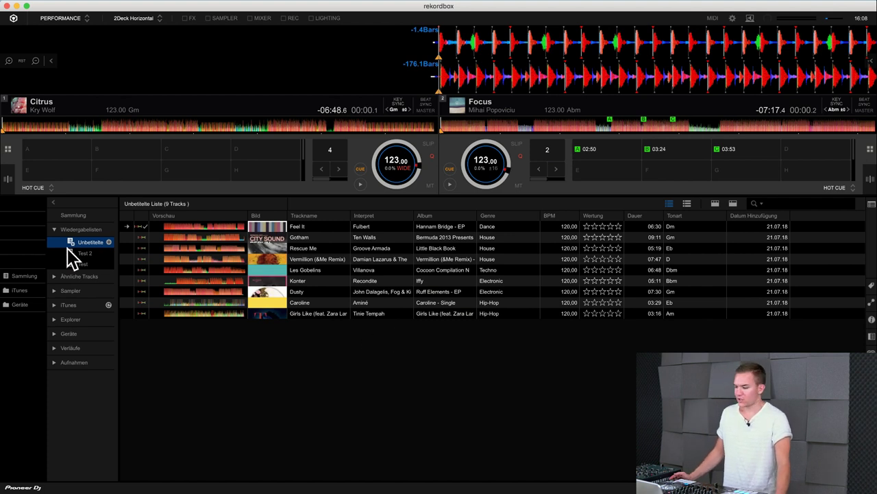
View the options offered for Wiedergabelisten, including creating a new folder, dismiss them and collapse the playlists.
{"action": "right_click", "coordinate": [87, 234]}
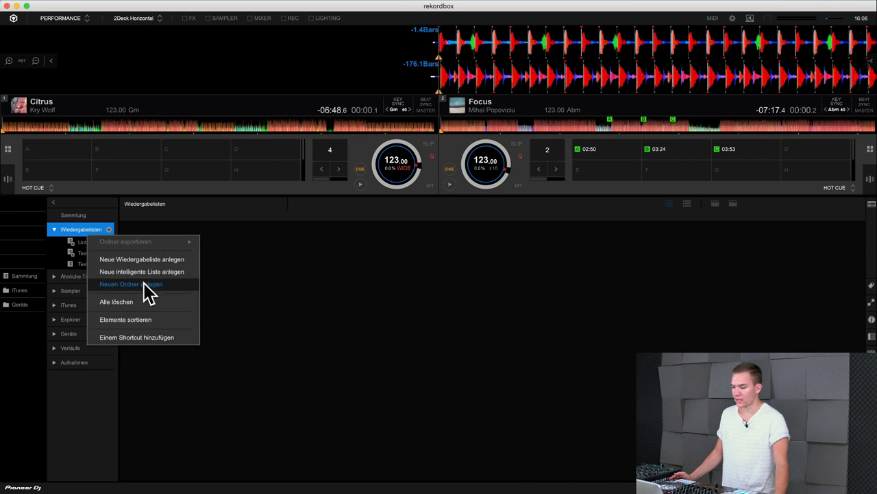
{"action": "left_click", "coordinate": [54, 251]}
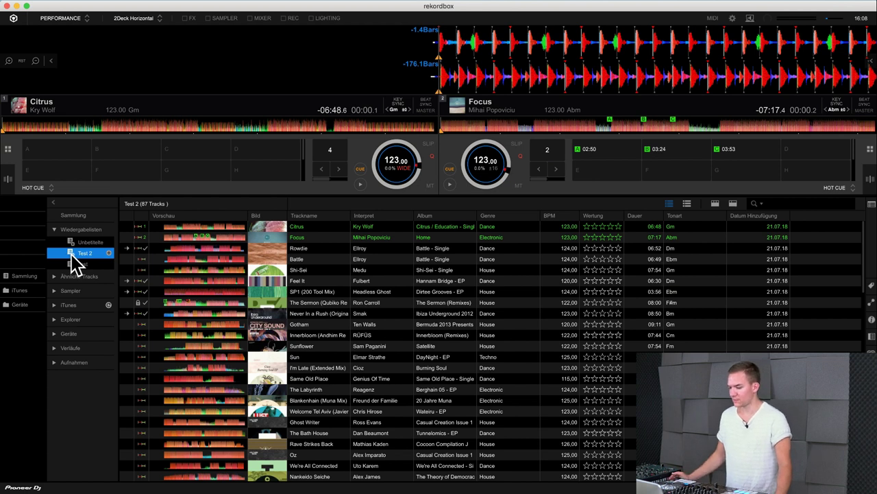
{"action": "left_click", "coordinate": [54, 229]}
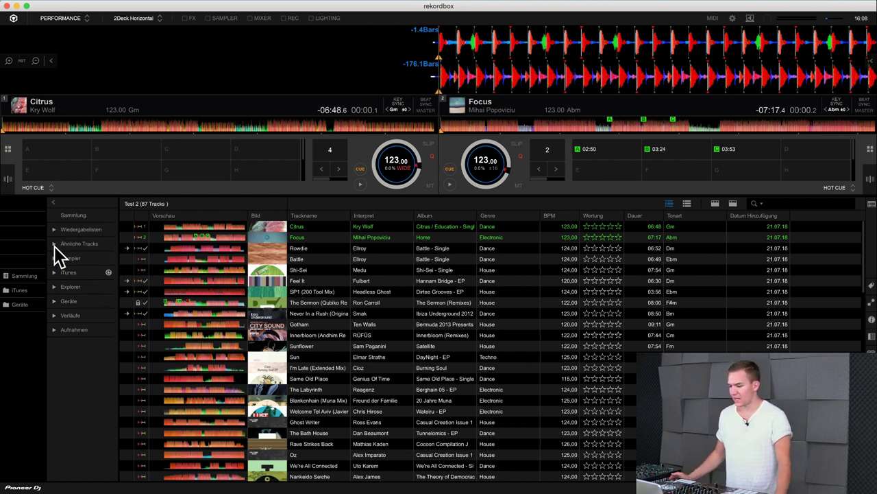
View the BPM + KEY list under Ähnliche Tracks, comparing suggestions for the Master, deck 1 and deck 2, ending on deck 1.
{"action": "left_click", "coordinate": [55, 244]}
{"action": "left_click", "coordinate": [89, 255]}
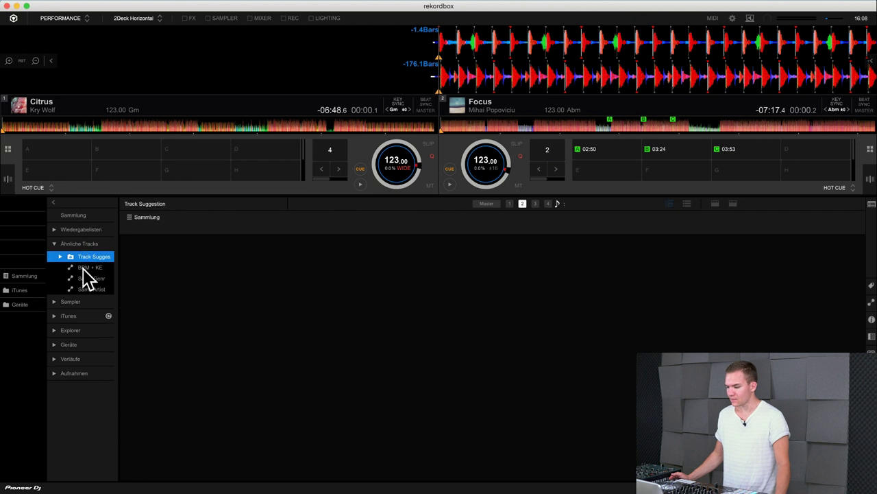
{"action": "left_click", "coordinate": [87, 267]}
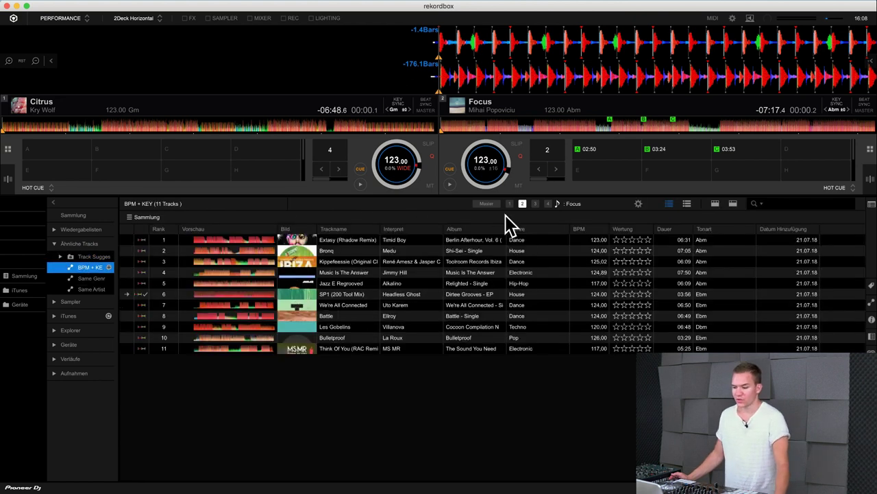
{"action": "left_click", "coordinate": [486, 204]}
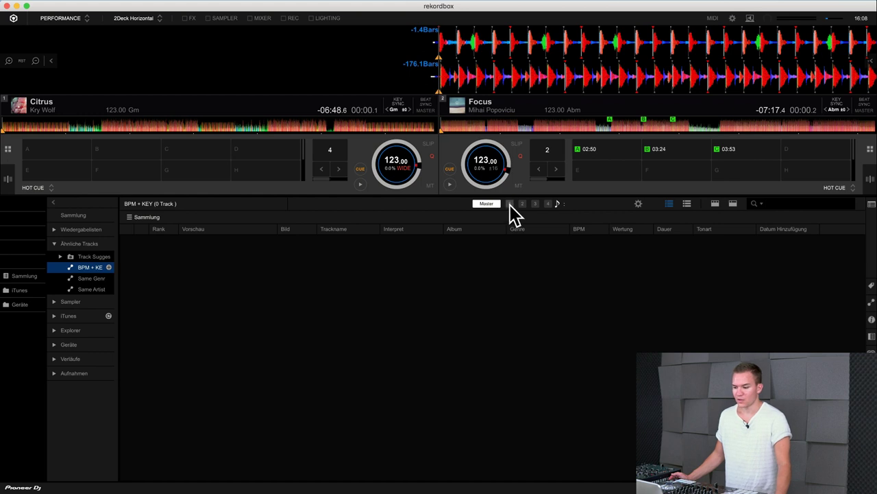
{"action": "left_click", "coordinate": [510, 204]}
{"action": "left_click", "coordinate": [521, 203]}
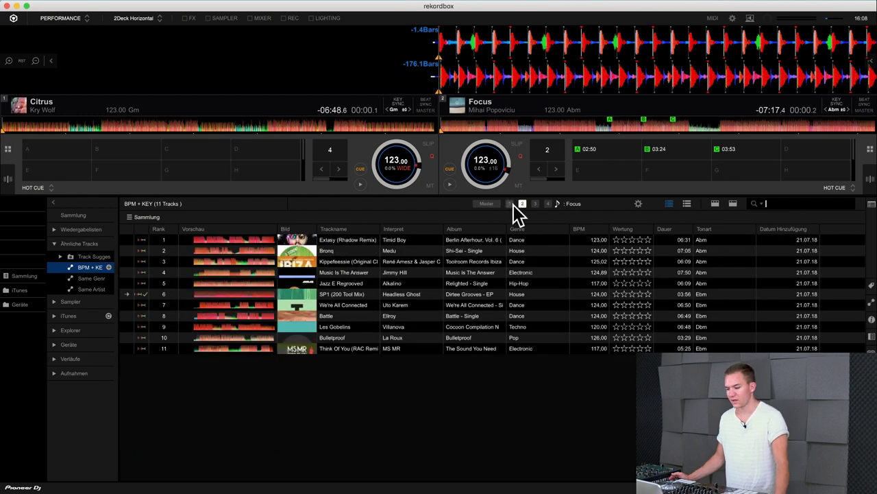
{"action": "left_click", "coordinate": [511, 204]}
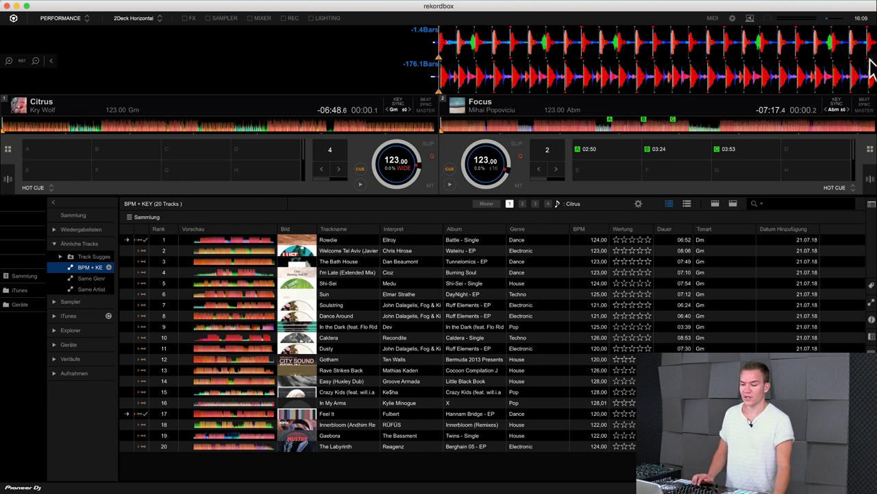
Register the two loaded tracks, Citrus and Focus, as a matching pair.
{"action": "mouse_move", "coordinate": [857, 68]}
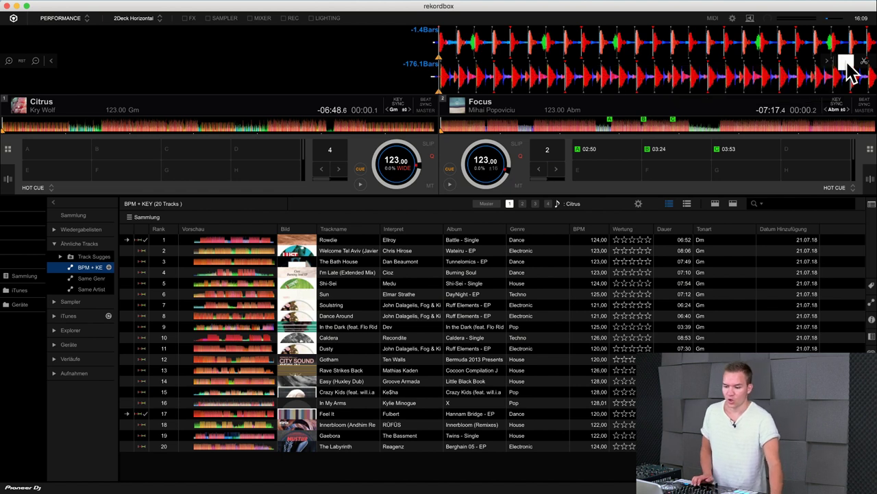
{"action": "left_click", "coordinate": [848, 63]}
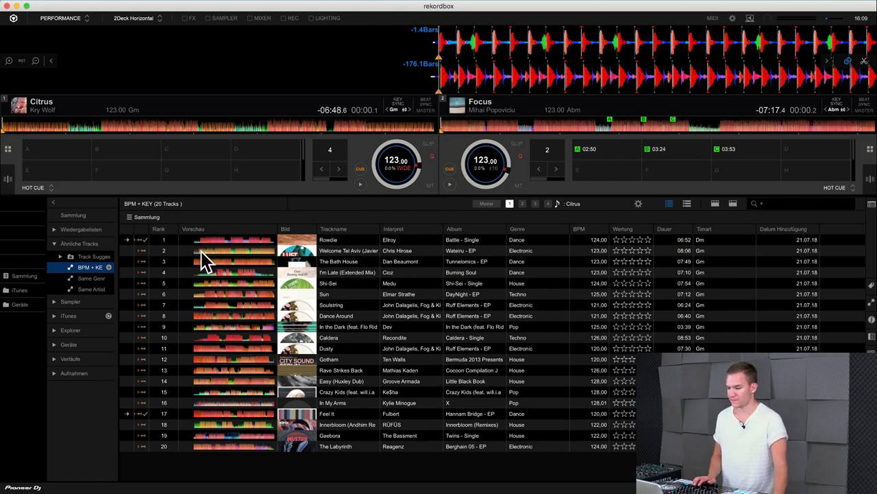
View the Same Genre and Same Artist suggestions for deck 1 and collapse Ähnliche Tracks.
{"action": "left_click", "coordinate": [89, 278]}
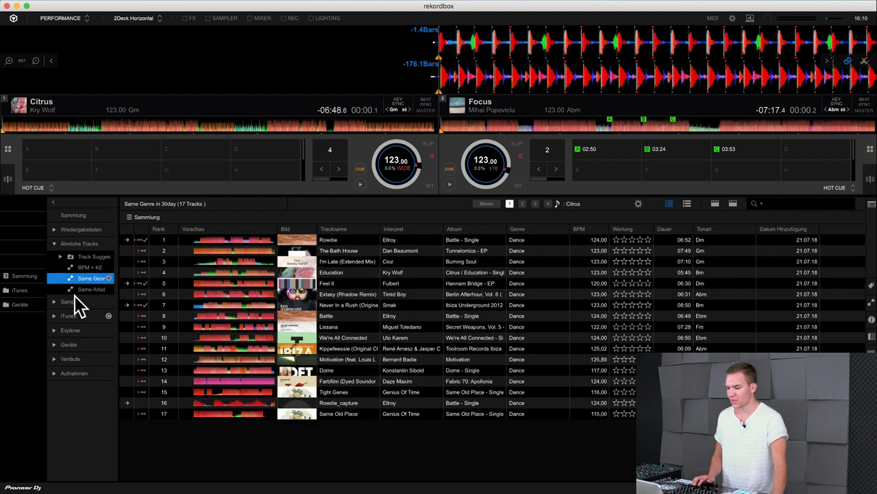
{"action": "left_click", "coordinate": [86, 290]}
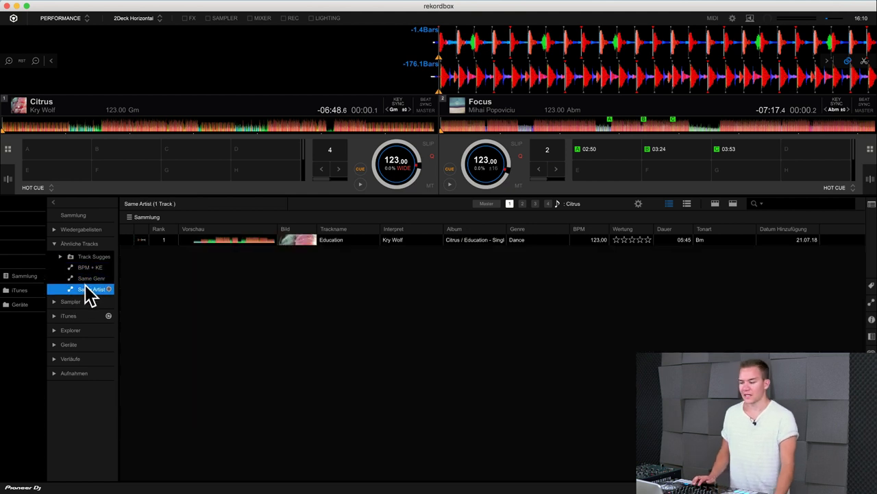
{"action": "left_click", "coordinate": [54, 244]}
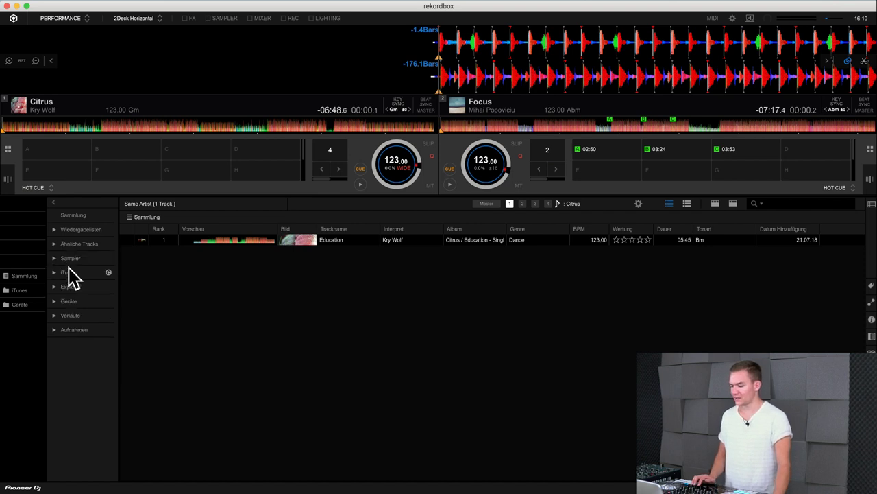
Expand Sampler, view the All Samples list and collapse the category again.
{"action": "left_click", "coordinate": [55, 260]}
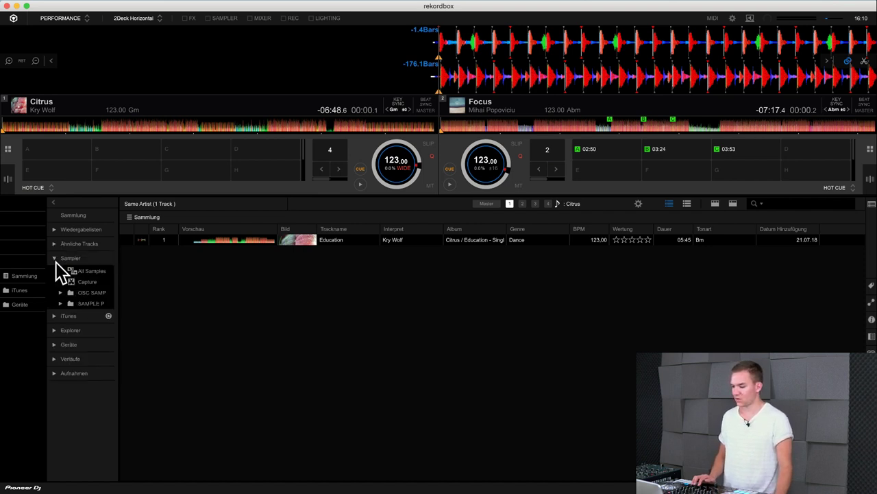
{"action": "left_click", "coordinate": [84, 273]}
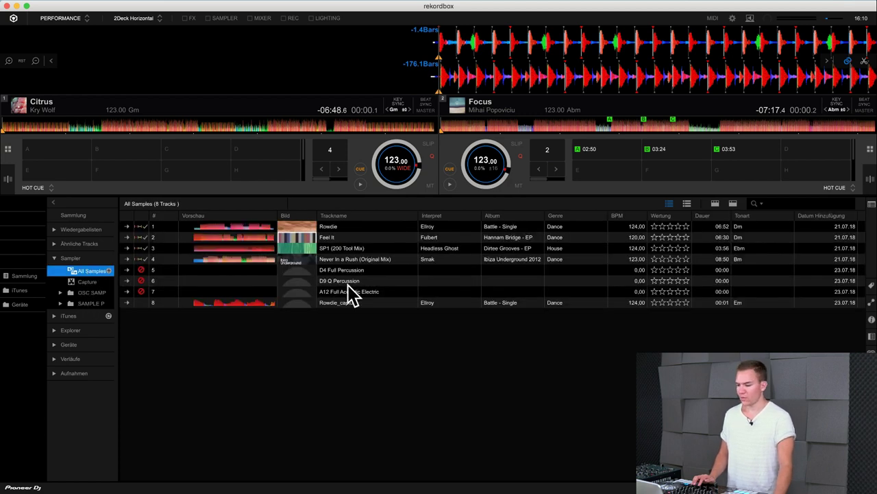
{"action": "left_click", "coordinate": [55, 258]}
Expand iTunes, widen the library tree, and view the playlists Sonstiges, Samples, Hip-Hop and Elektronische Musik before collapsing iTunes.
{"action": "left_click", "coordinate": [54, 274]}
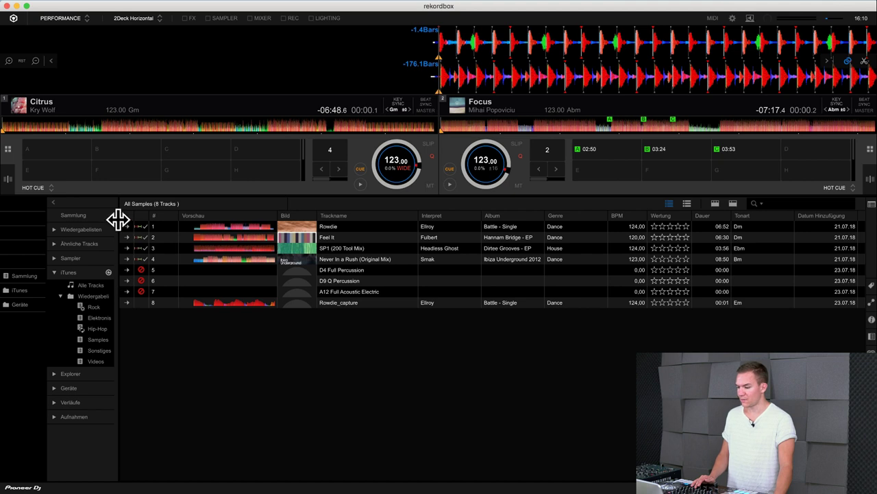
{"action": "left_click_drag", "start_coordinate": [121, 220], "coordinate": [155, 222]}
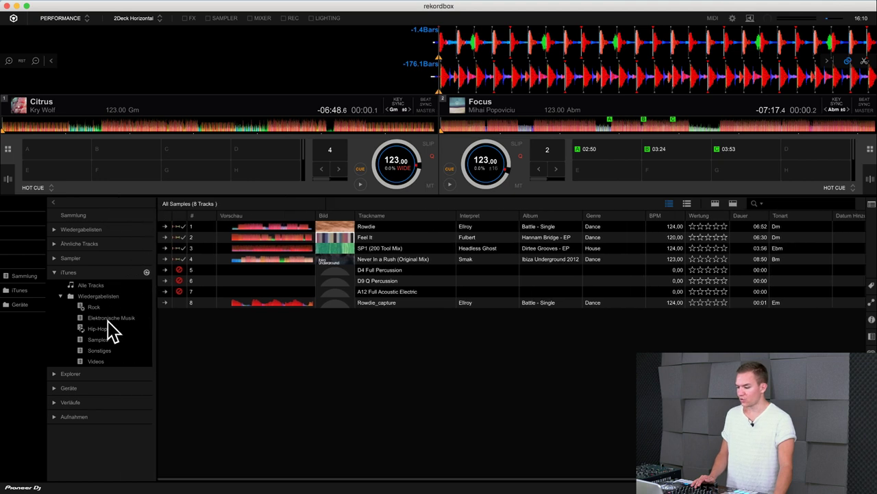
{"action": "left_click", "coordinate": [96, 350]}
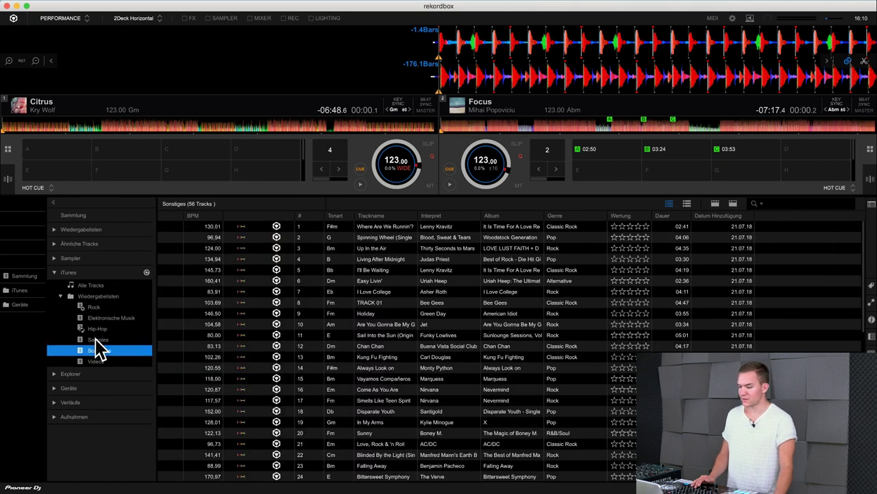
{"action": "left_click", "coordinate": [102, 339]}
{"action": "left_click", "coordinate": [104, 328]}
{"action": "left_click", "coordinate": [109, 319]}
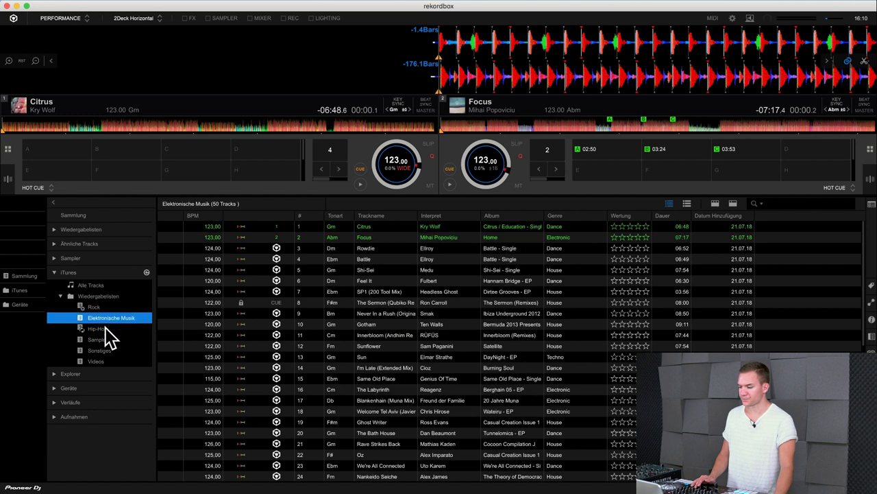
{"action": "left_click", "coordinate": [55, 276]}
Browse Explorer through the user's home folder to Desktop, Rekordbox DJ and view the tracks in Elektronische Musik.
{"action": "left_click", "coordinate": [54, 288]}
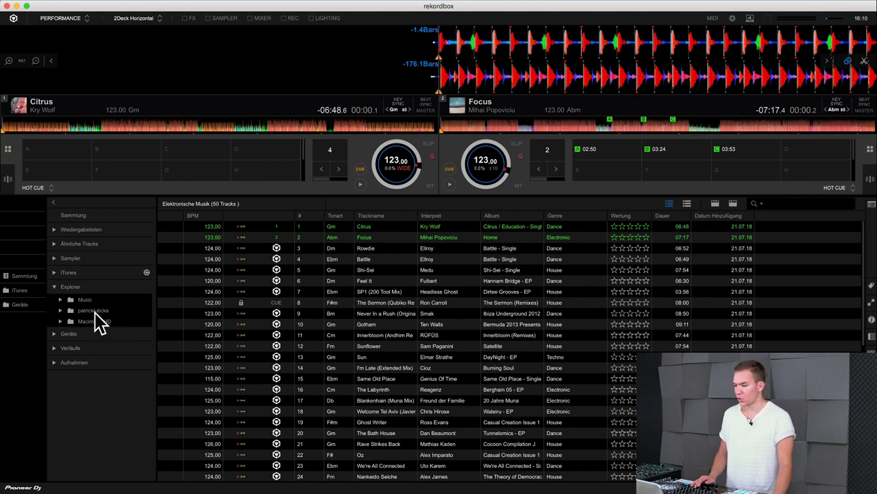
{"action": "left_click", "coordinate": [97, 312]}
{"action": "left_click", "coordinate": [60, 311]}
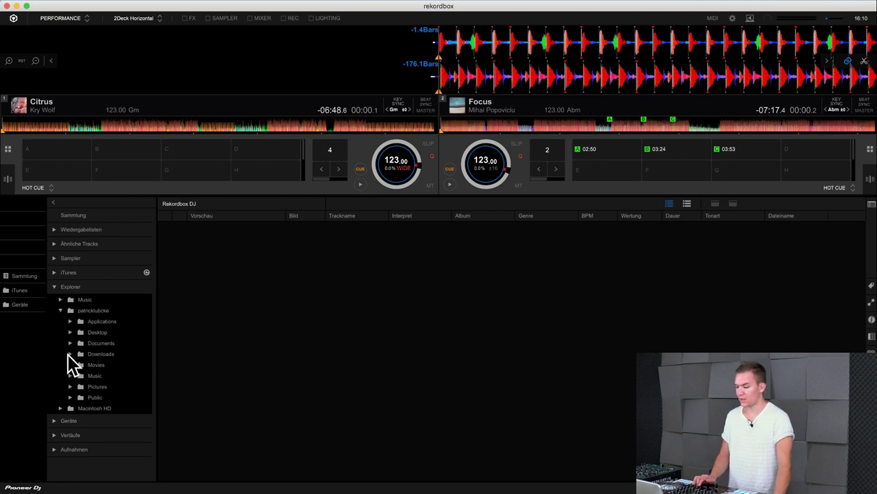
{"action": "left_click", "coordinate": [70, 333]}
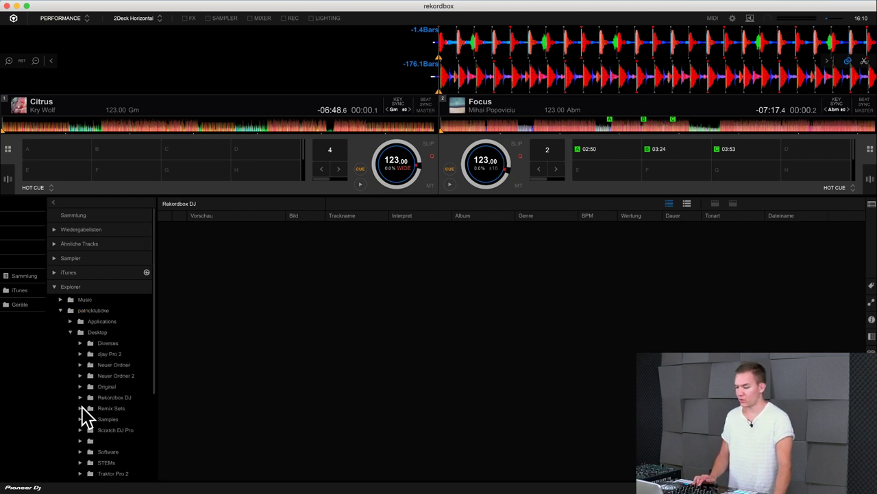
{"action": "left_click", "coordinate": [99, 399]}
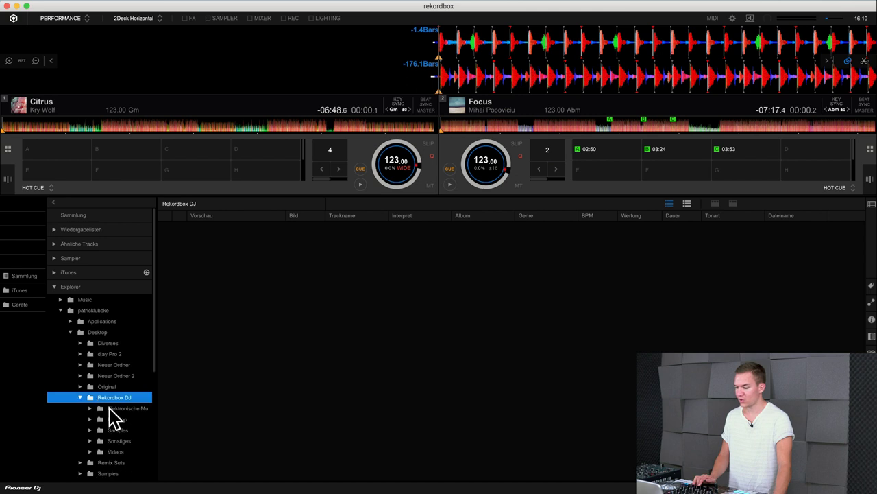
{"action": "left_click", "coordinate": [116, 408]}
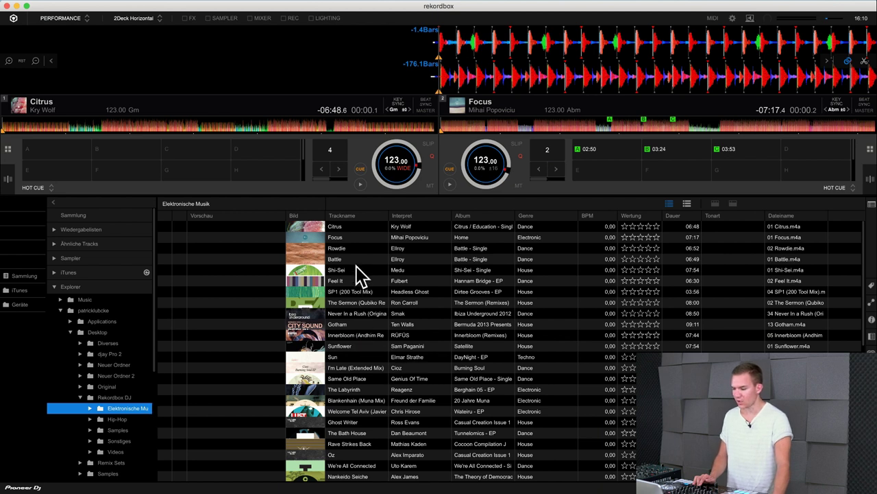
Collapse the Desktop folder and the Explorer category, and check the Geräte category for connected devices.
{"action": "left_click", "coordinate": [70, 333]}
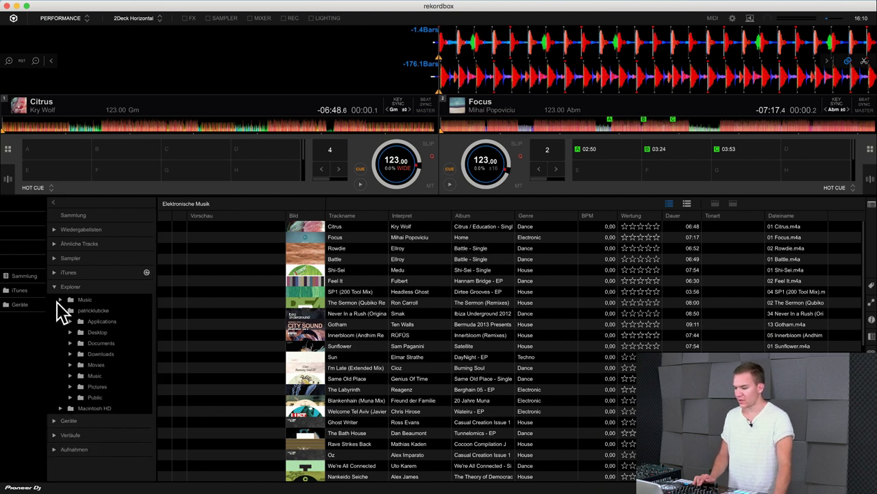
{"action": "left_click", "coordinate": [61, 300]}
{"action": "left_click", "coordinate": [54, 288]}
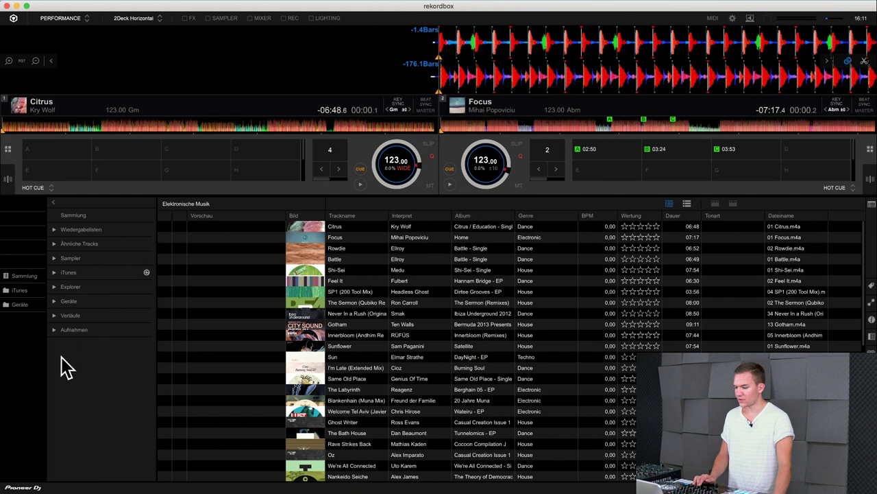
{"action": "left_click", "coordinate": [54, 301]}
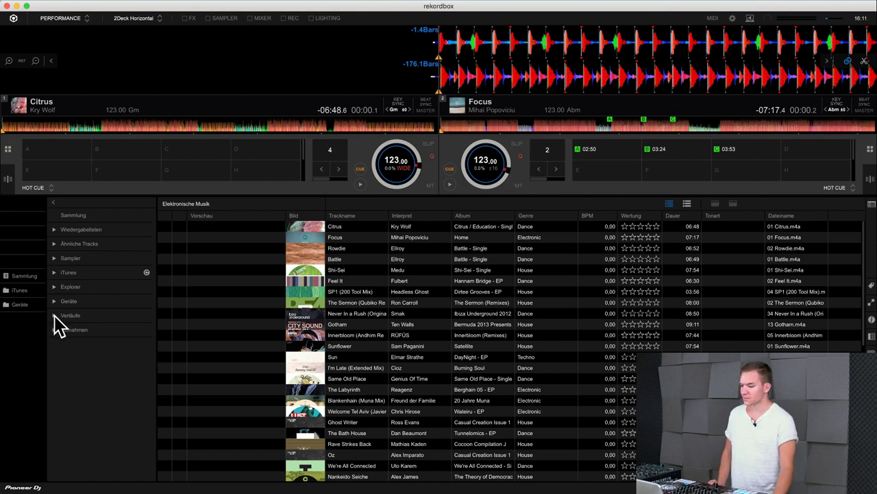
Expand Verläufe to the Juni folder under 2018 and view both history lists in it.
{"action": "left_click", "coordinate": [54, 316]}
{"action": "left_click", "coordinate": [80, 327]}
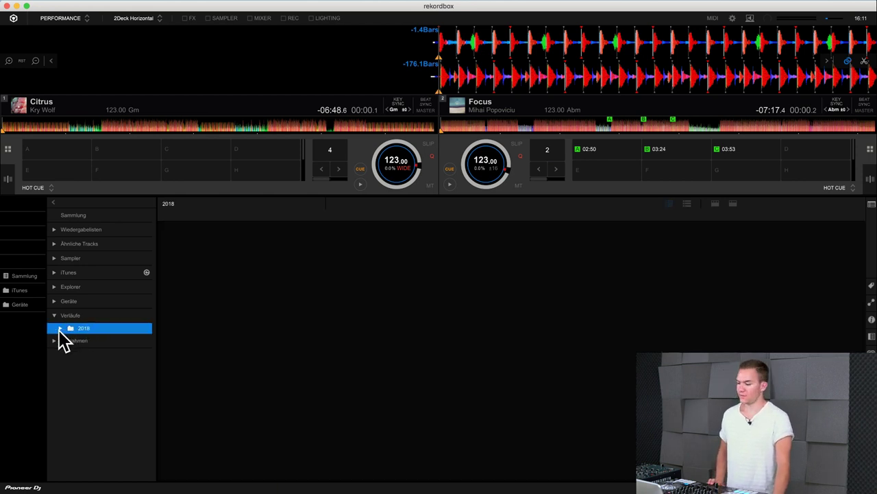
{"action": "left_click", "coordinate": [60, 329]}
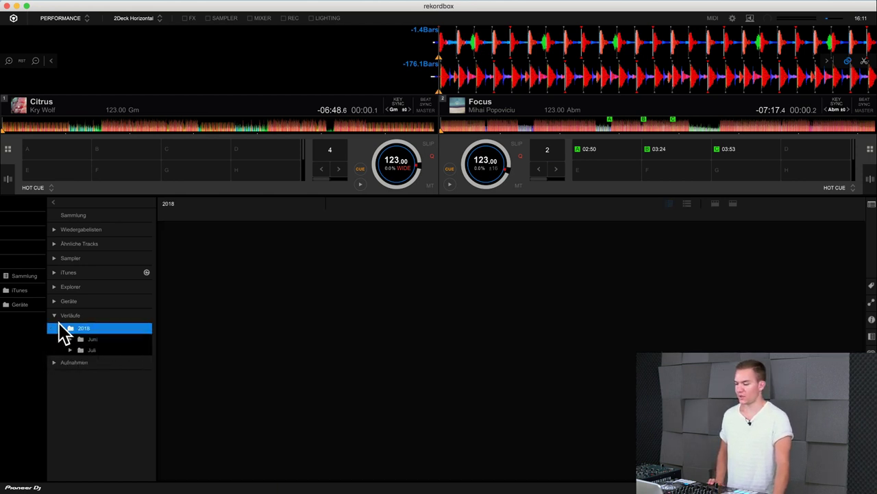
{"action": "left_click", "coordinate": [70, 339]}
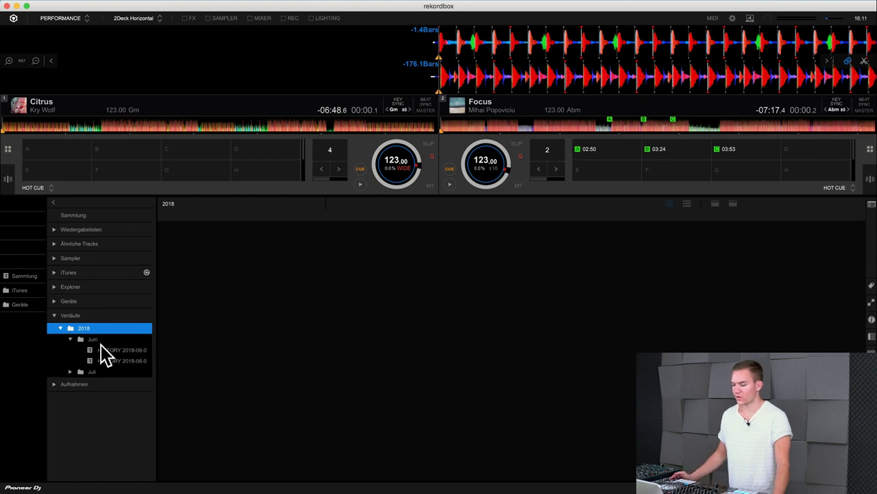
{"action": "left_click", "coordinate": [99, 350]}
{"action": "left_click", "coordinate": [111, 360]}
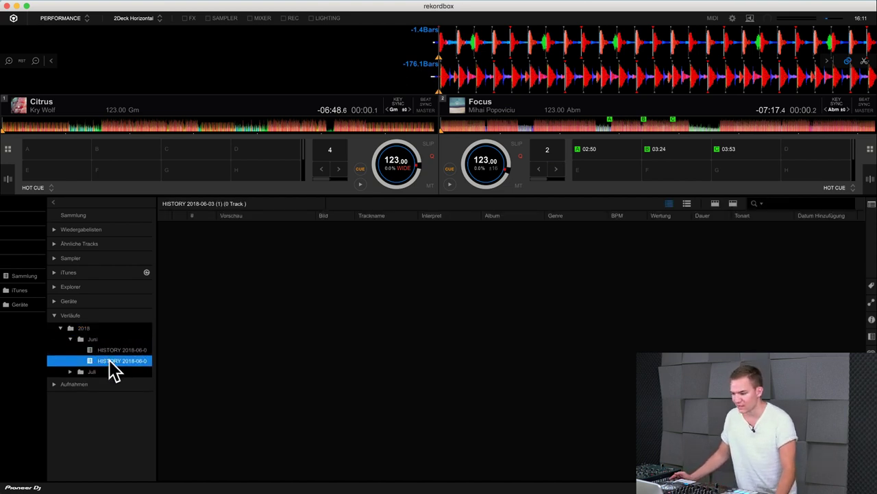
{"action": "left_click", "coordinate": [112, 350]}
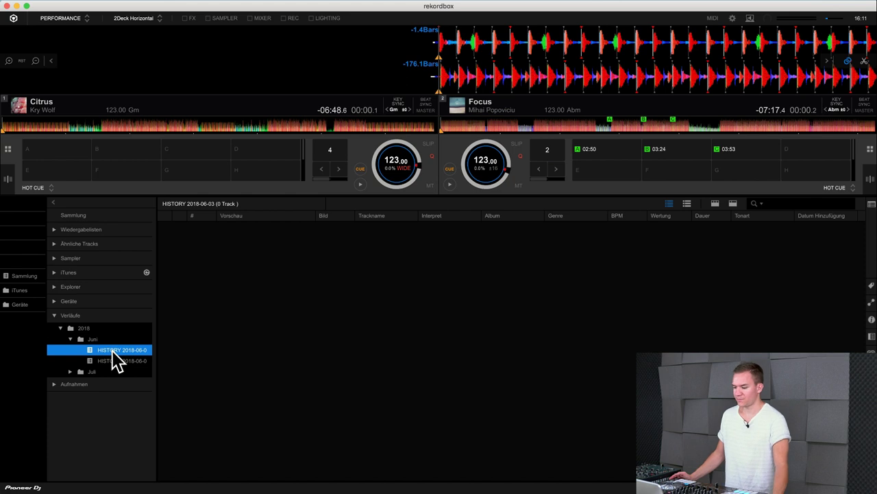
View the options for the first Juni history, including playlist export formats, and collapse Verläufe.
{"action": "right_click", "coordinate": [111, 350]}
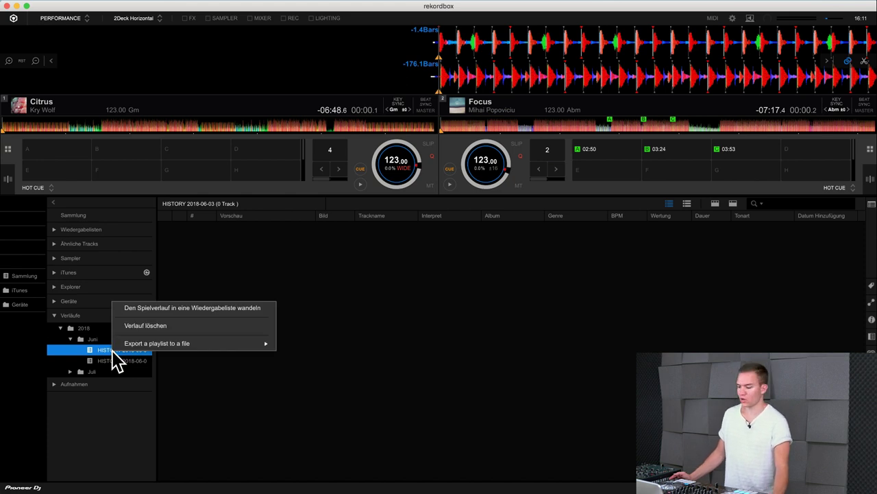
{"action": "mouse_move", "coordinate": [117, 345]}
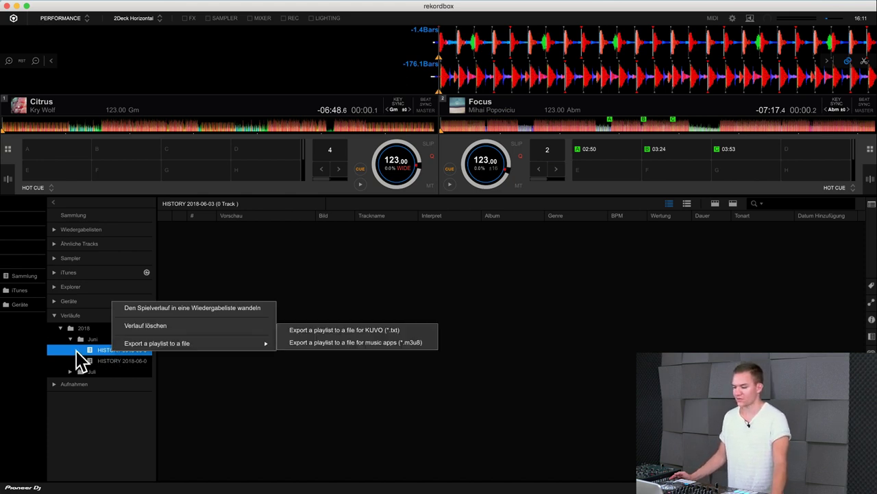
{"action": "left_click", "coordinate": [76, 350]}
{"action": "left_click", "coordinate": [60, 328]}
{"action": "left_click", "coordinate": [55, 315]}
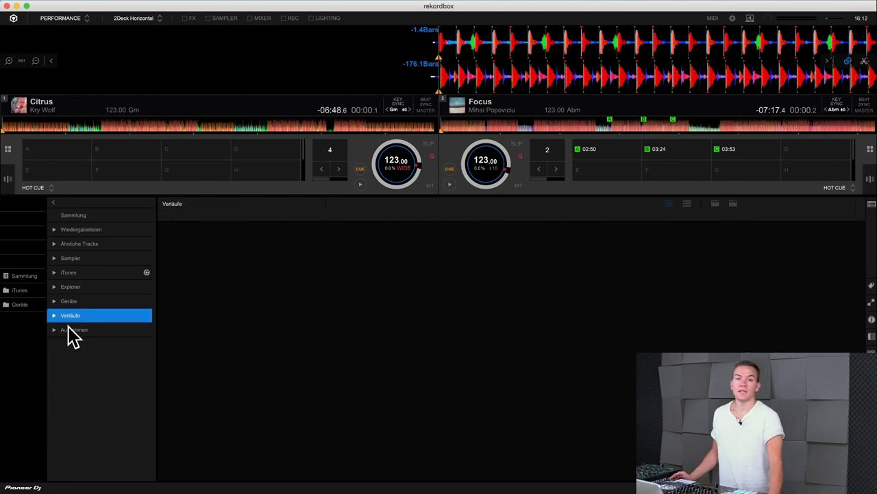
View the recordings in Aufnahmen and show the REC section.
{"action": "left_click", "coordinate": [68, 329]}
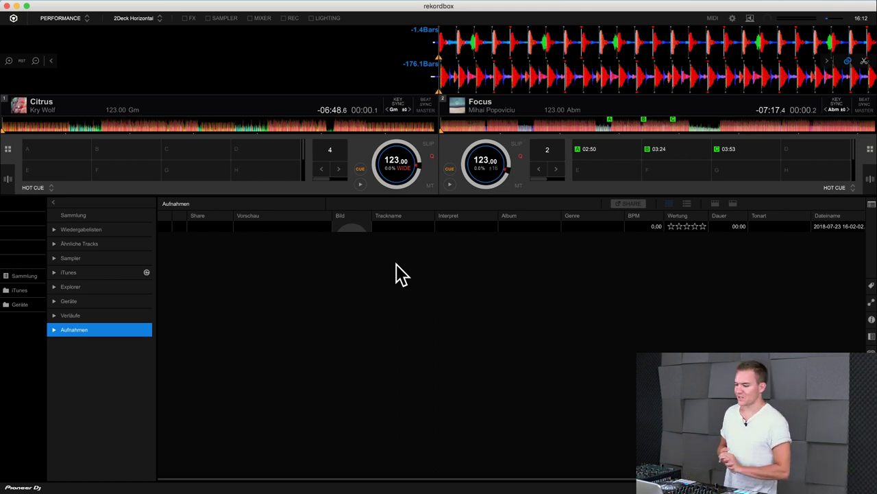
{"action": "left_click", "coordinate": [282, 17]}
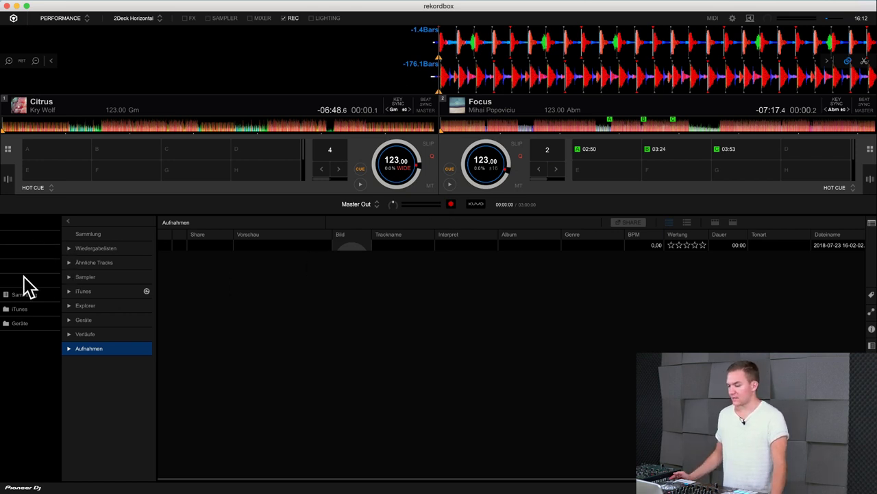
Add tree shortcuts for the Unbetitelte Liste playlist and the iTunes playlist Elektronische Musik.
{"action": "left_click", "coordinate": [69, 249]}
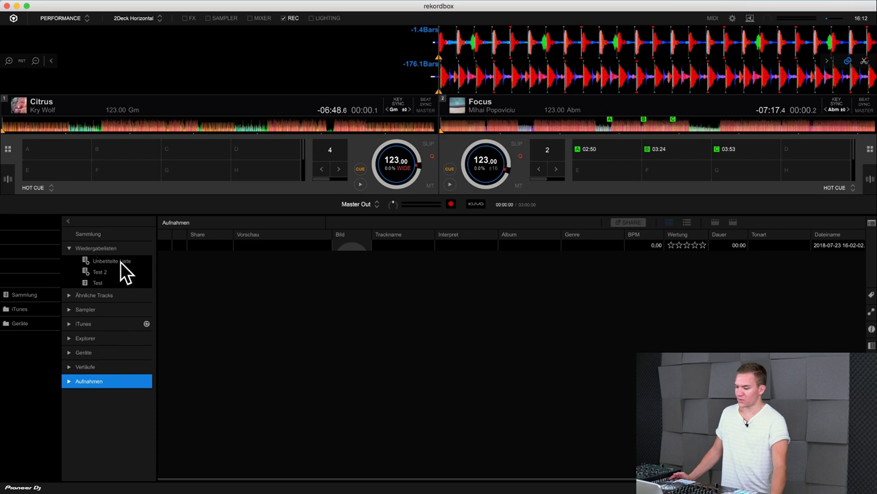
{"action": "left_click_drag", "start_coordinate": [120, 261], "coordinate": [13, 252]}
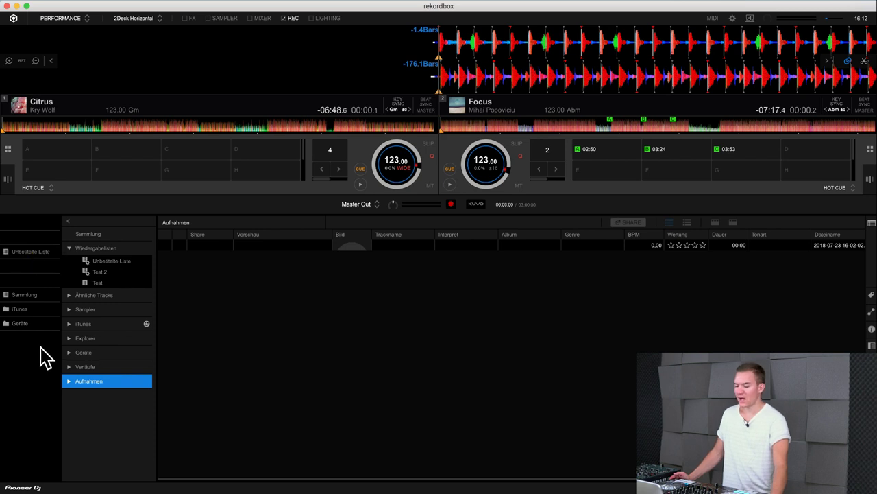
{"action": "left_click", "coordinate": [70, 323]}
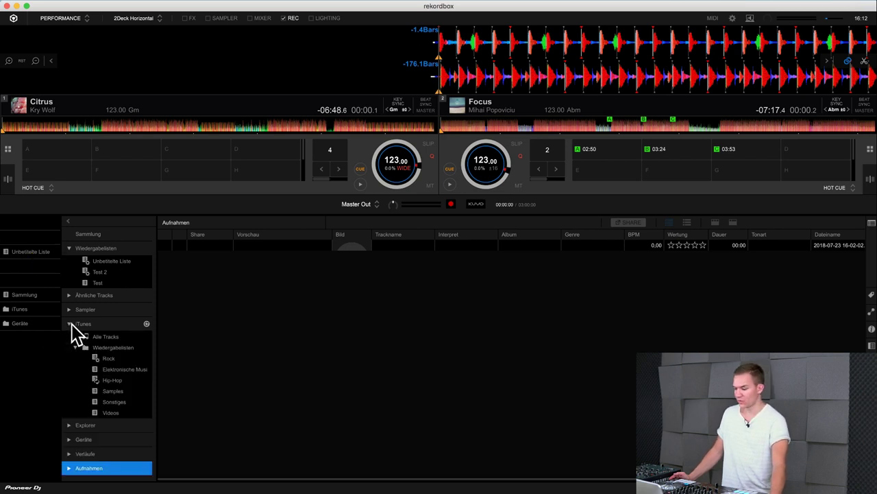
{"action": "left_click_drag", "start_coordinate": [118, 368], "coordinate": [31, 288]}
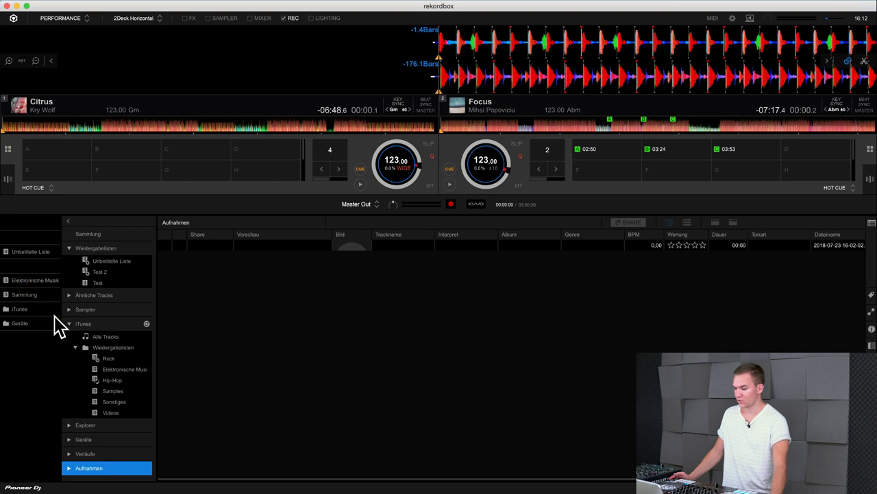
View the tracks of Unbetitelte Liste and Elektronische Musik through their tree shortcuts.
{"action": "left_click", "coordinate": [32, 280]}
{"action": "left_click", "coordinate": [28, 253]}
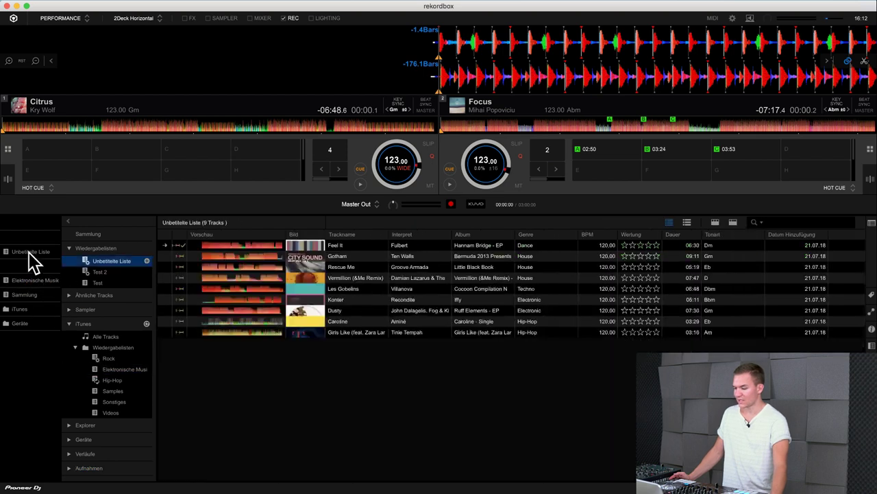
{"action": "left_click", "coordinate": [26, 276]}
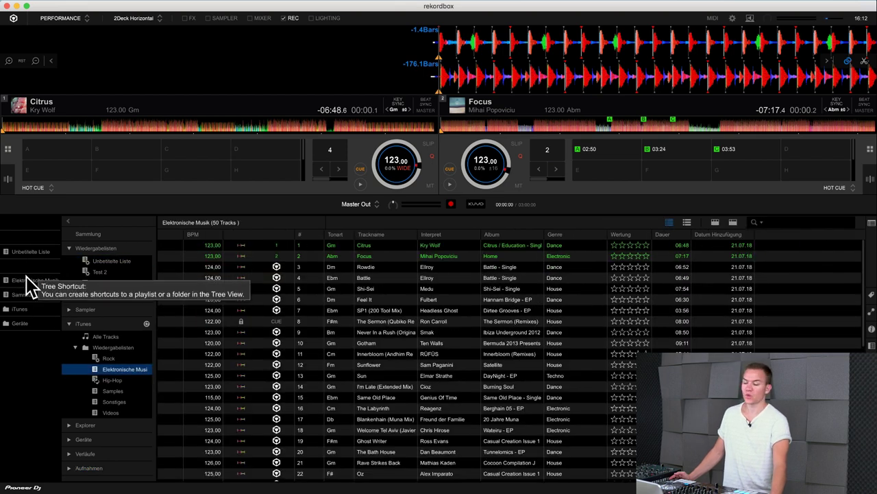
Collapse iTunes and Wiedergabelisten, and remove the Unbetitelte Liste tree shortcut.
{"action": "left_click", "coordinate": [70, 324]}
{"action": "left_click", "coordinate": [68, 249]}
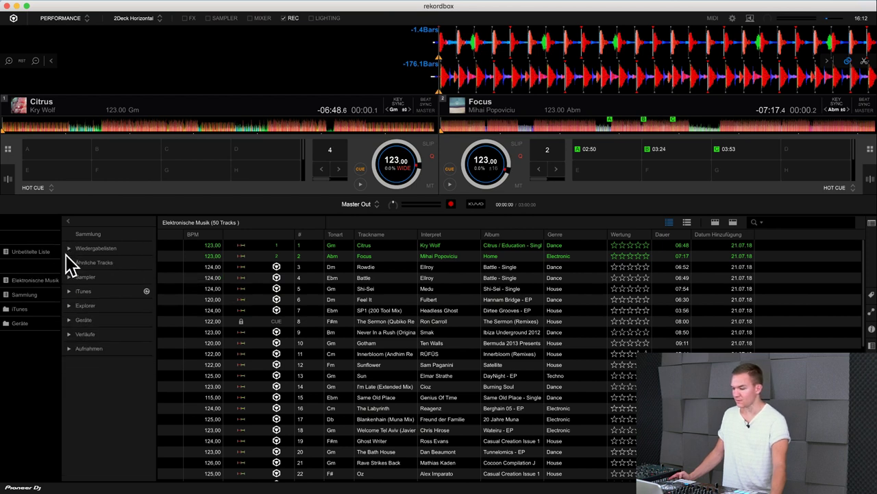
{"action": "left_click", "coordinate": [40, 257]}
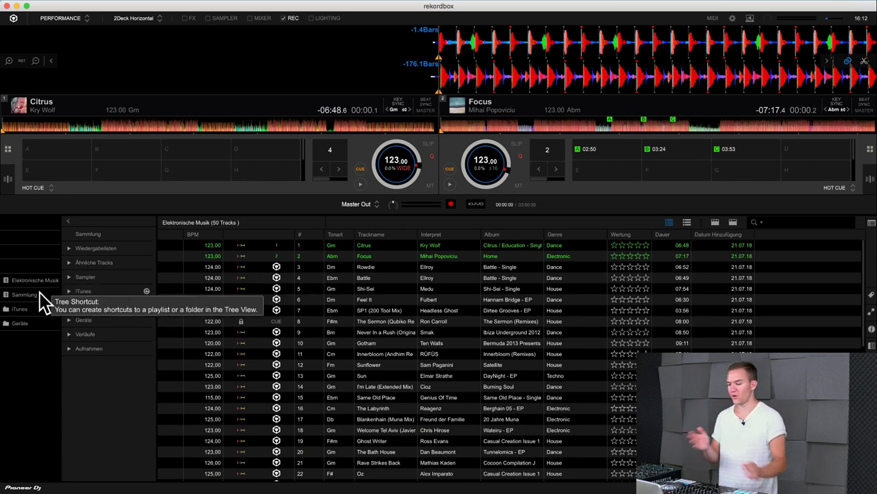
{"action": "left_click", "coordinate": [103, 386]}
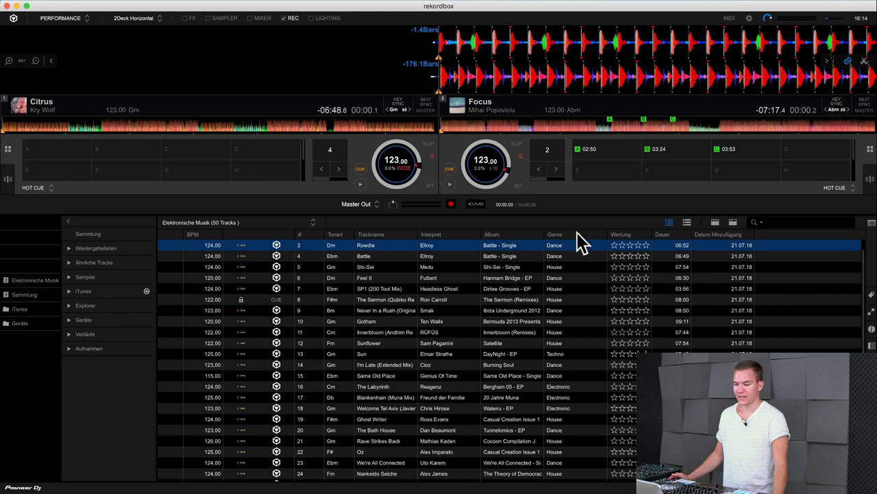
Show the track list with large artwork and summaries, and briefly preview the track Shi-Sei from its waveform.
{"action": "left_click", "coordinate": [685, 223]}
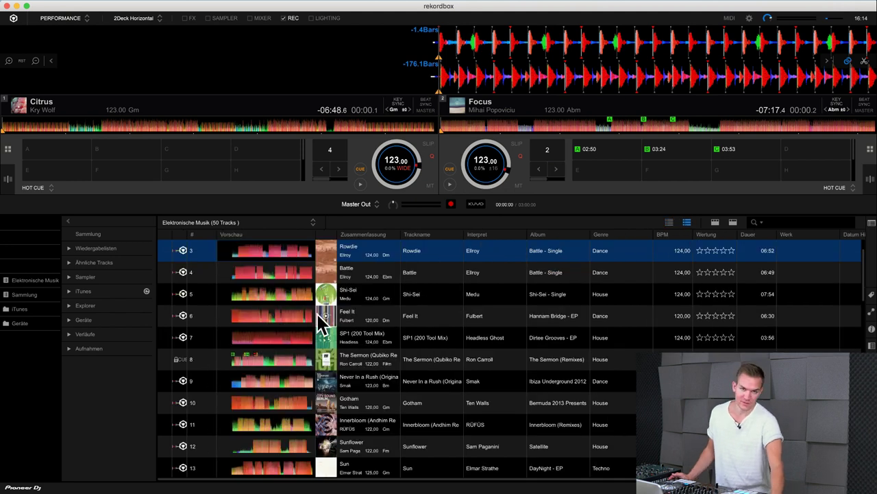
{"action": "left_click", "coordinate": [255, 295]}
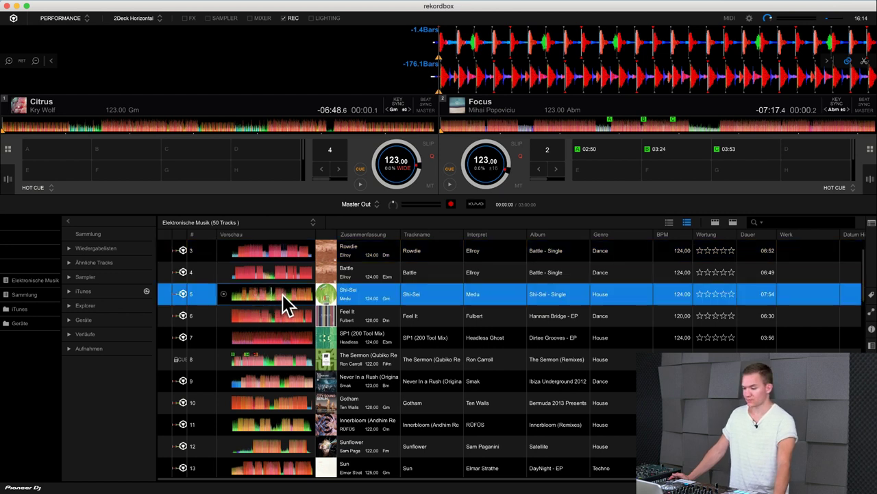
{"action": "left_click", "coordinate": [222, 294]}
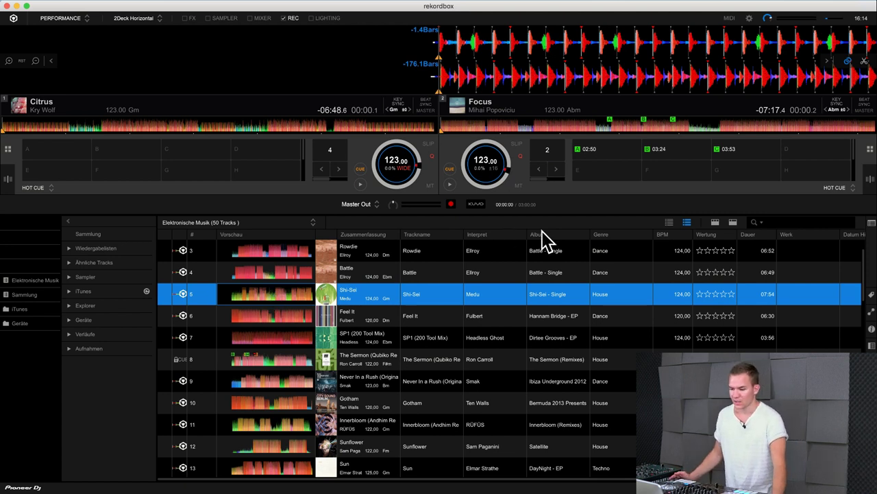
{"action": "left_click", "coordinate": [672, 225]}
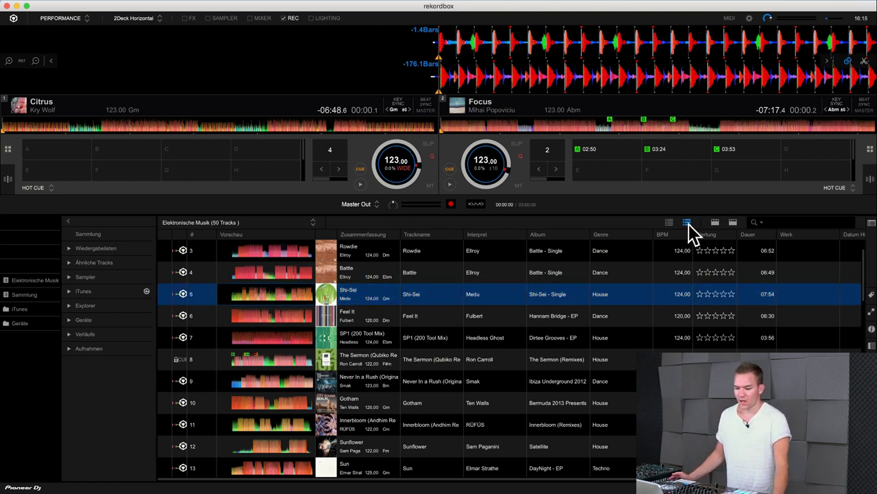
Show the Genre, Interpret and Album category filter, and switch to the track filter with BPM, key, rating and color.
{"action": "left_click", "coordinate": [715, 223]}
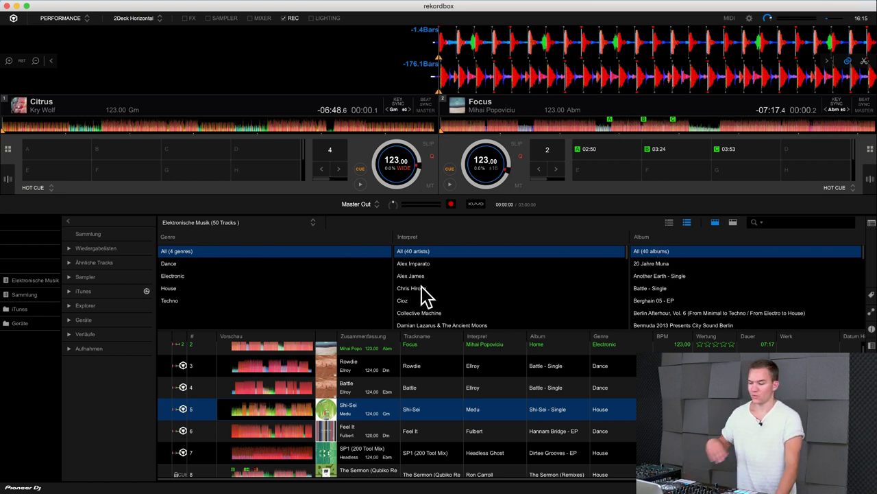
{"action": "left_click", "coordinate": [733, 223]}
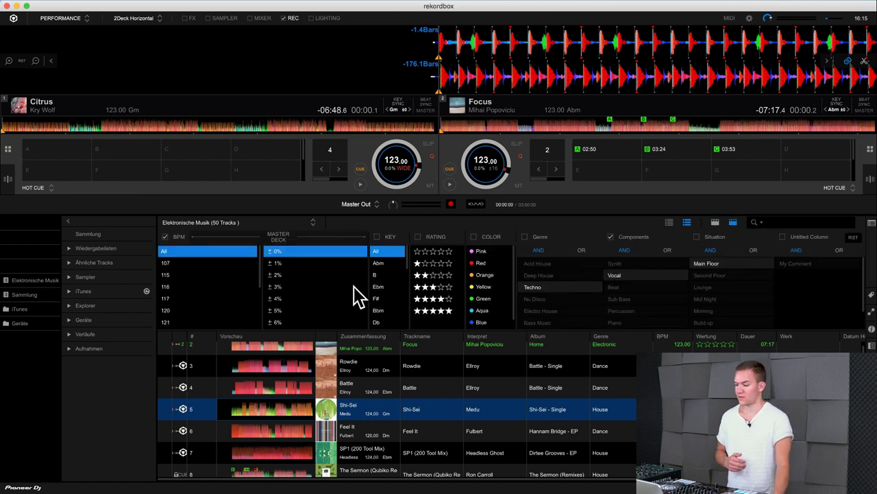
Filter the Elektronische Musik playlist by 120 BPM with a ±2% range.
{"action": "scroll", "coordinate": [180, 309], "scroll_direction": "down", "scroll_amount": 2}
{"action": "left_click", "coordinate": [190, 291]}
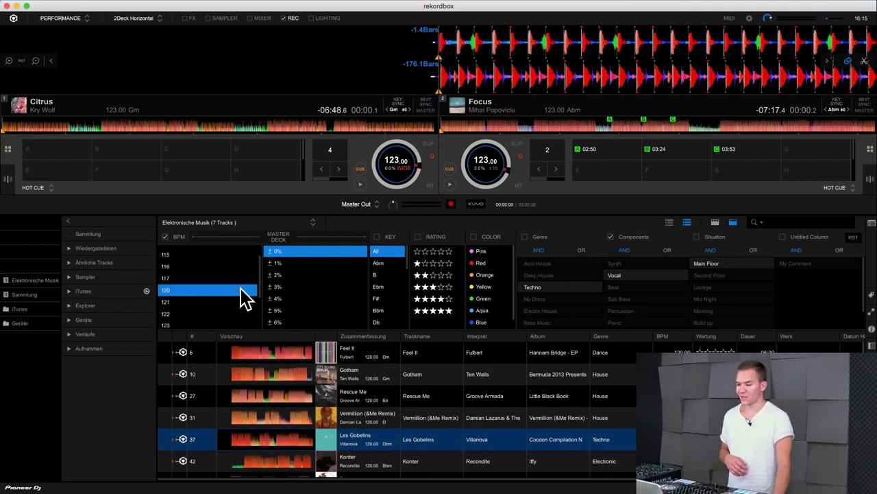
{"action": "left_click", "coordinate": [301, 274]}
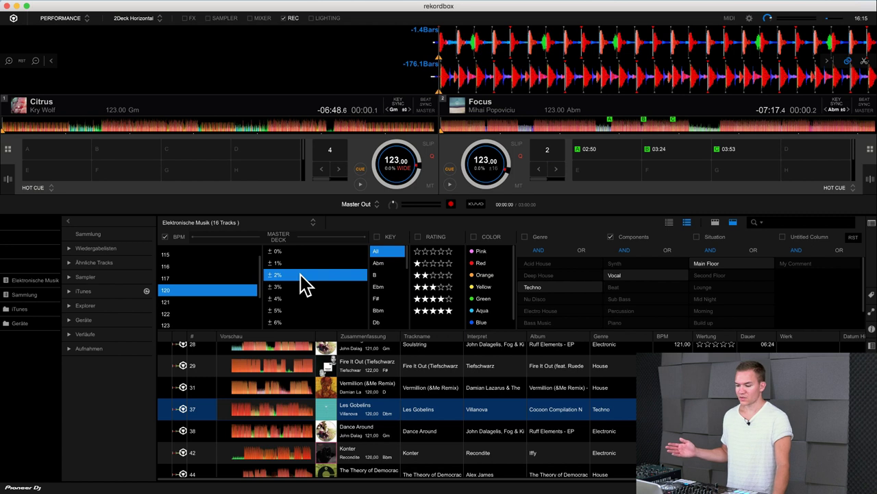
Try the keys Abm and B, enable the KEY filter with F#, and enable the RATING filter.
{"action": "left_click", "coordinate": [385, 263]}
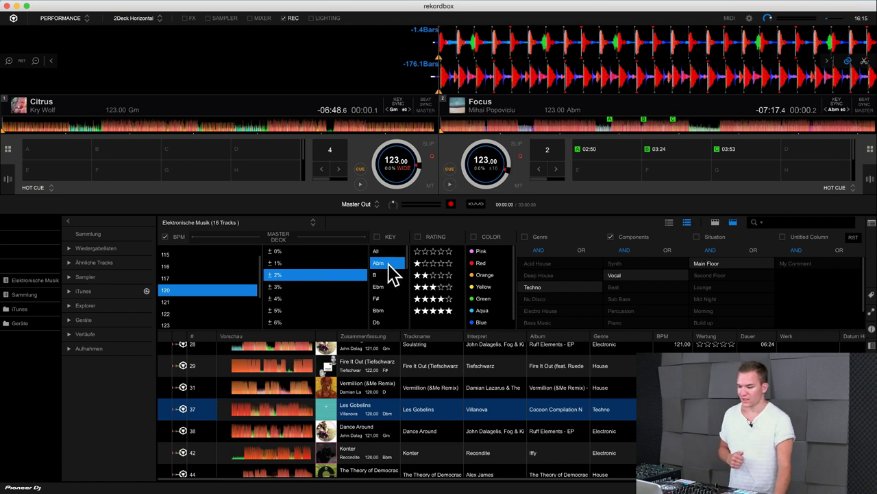
{"action": "left_click", "coordinate": [386, 274]}
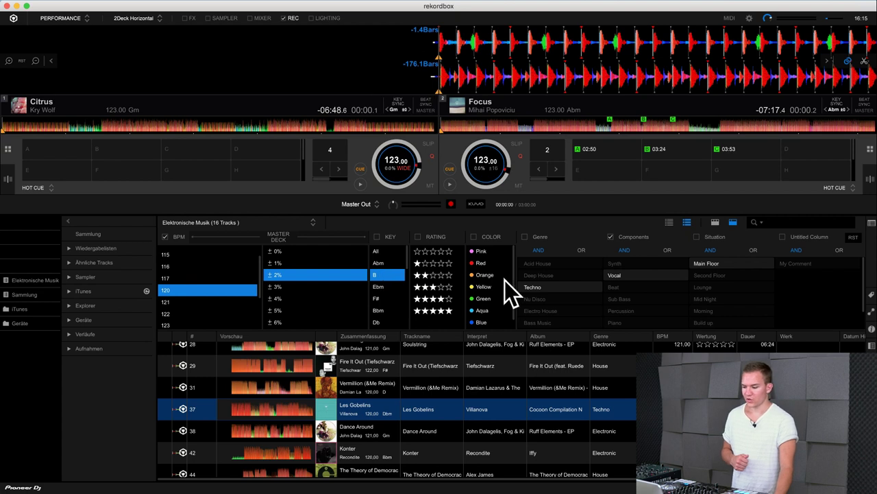
{"action": "left_click", "coordinate": [376, 237]}
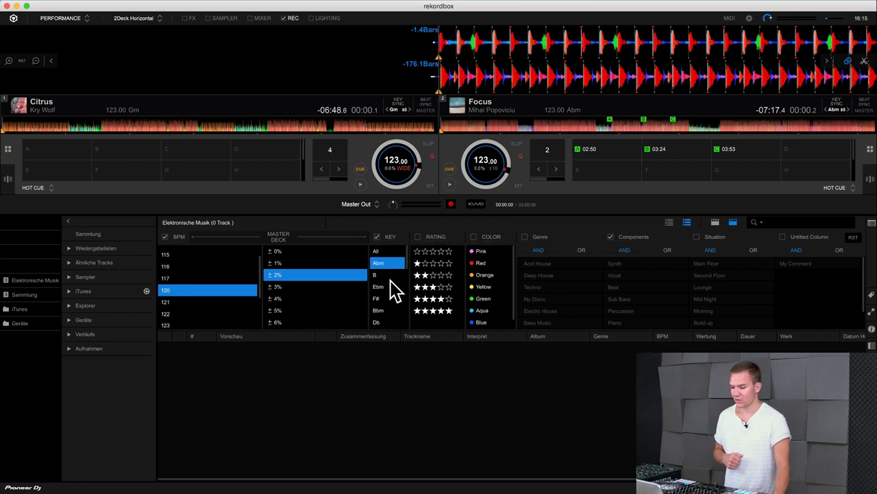
{"action": "left_click", "coordinate": [386, 299]}
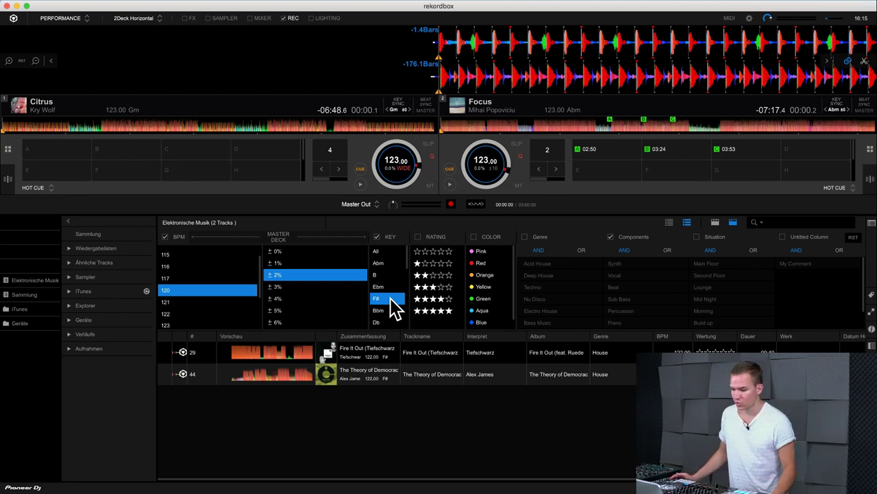
{"action": "left_click", "coordinate": [418, 237]}
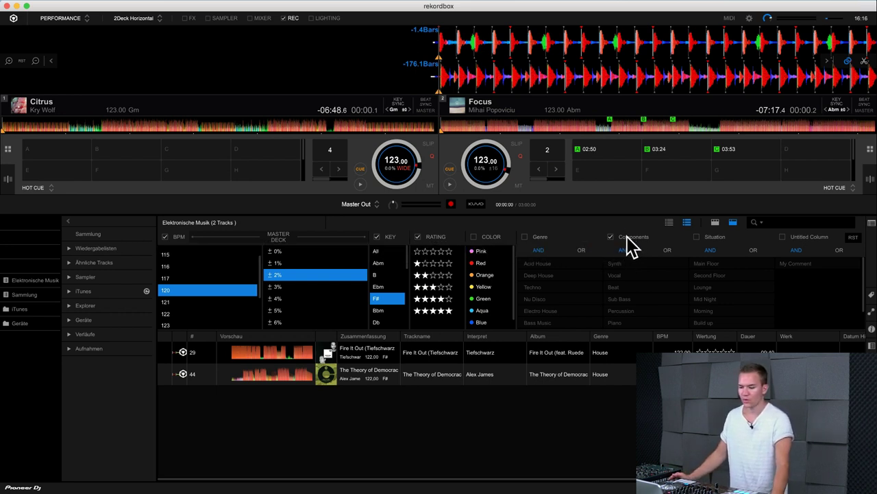
Try the Genre, Components and Situation tag filters, and return to the unfiltered track list in compact text view.
{"action": "left_click", "coordinate": [612, 238]}
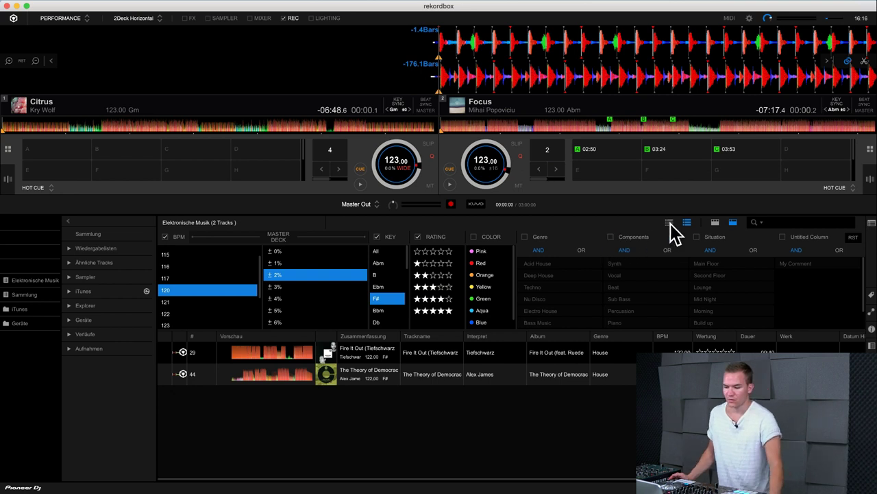
{"action": "left_click", "coordinate": [849, 62]}
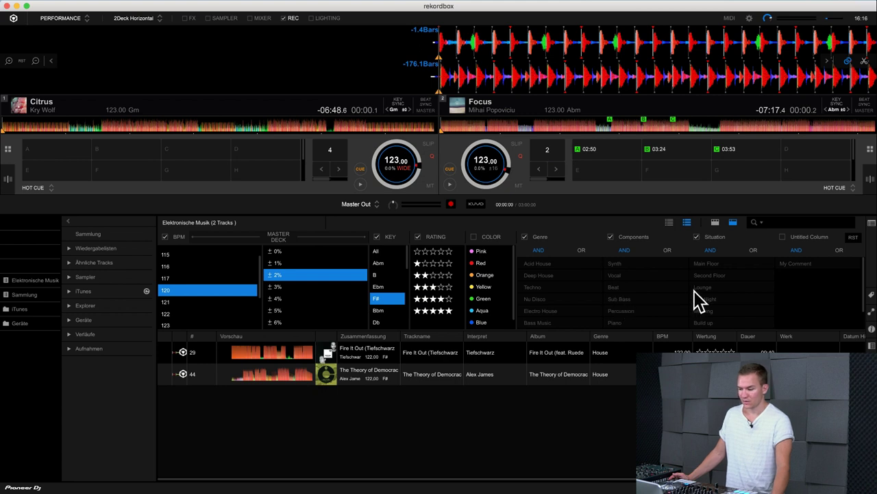
{"action": "left_click", "coordinate": [731, 225]}
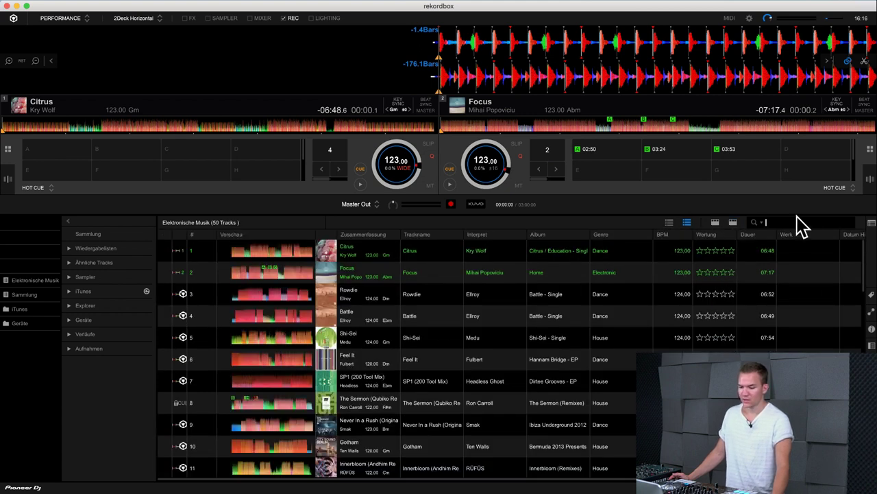
{"action": "left_click", "coordinate": [670, 223]}
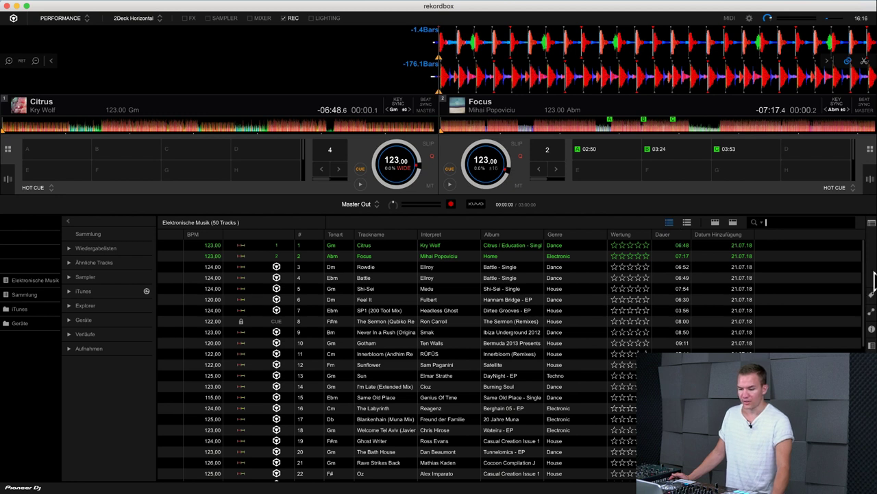
Show the playlist palette with its Tag List, toggle it off and on, and switch to a bank of four blank lists.
{"action": "left_click", "coordinate": [871, 225]}
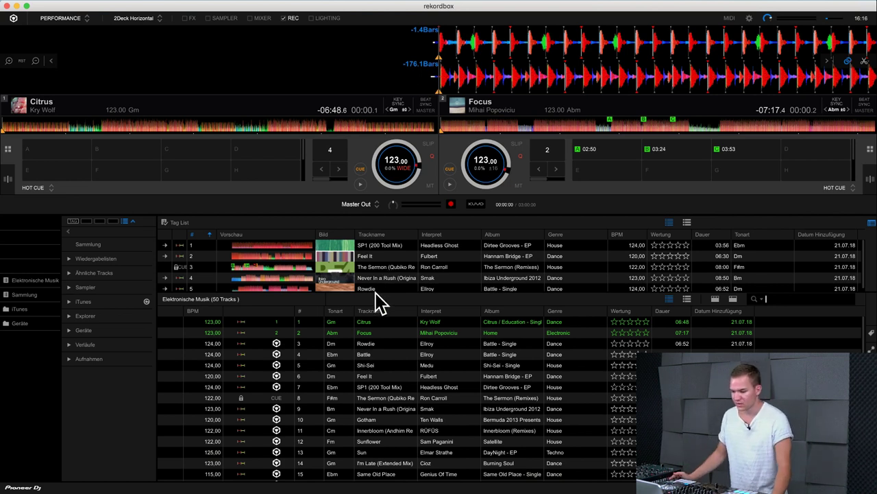
{"action": "left_click_drag", "start_coordinate": [374, 295], "coordinate": [404, 264]}
{"action": "left_click", "coordinate": [871, 223]}
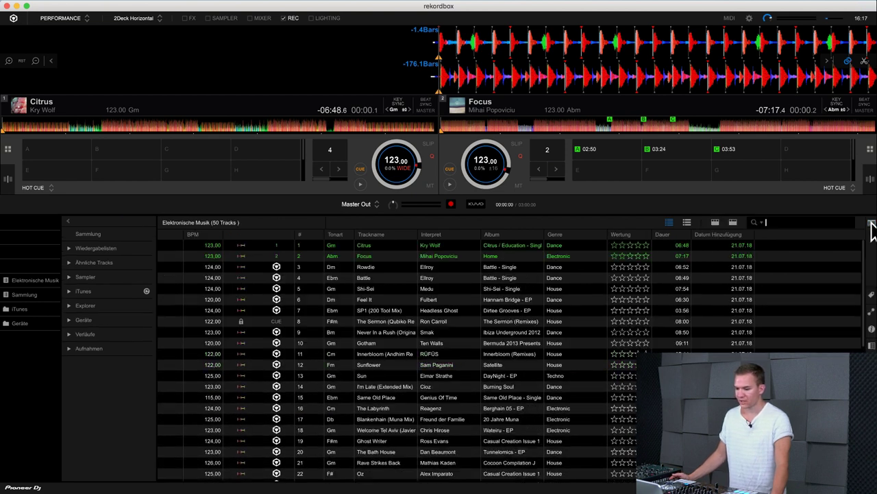
{"action": "left_click", "coordinate": [872, 225]}
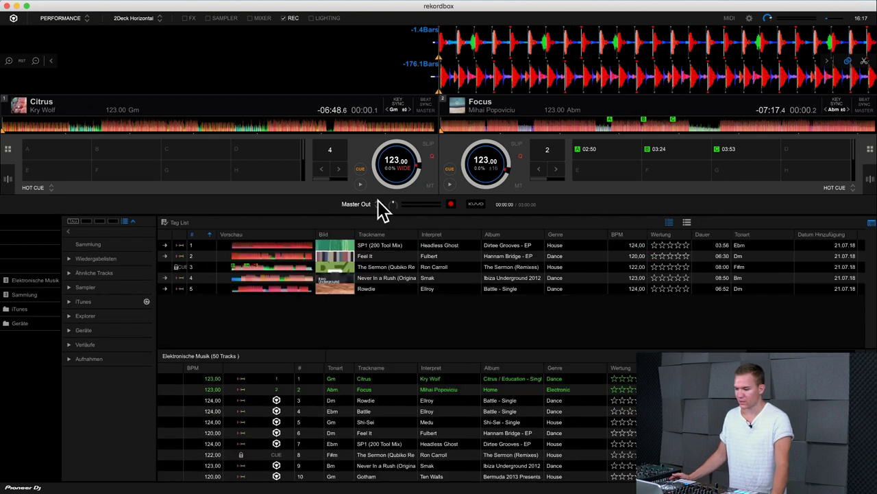
{"action": "left_click", "coordinate": [93, 221]}
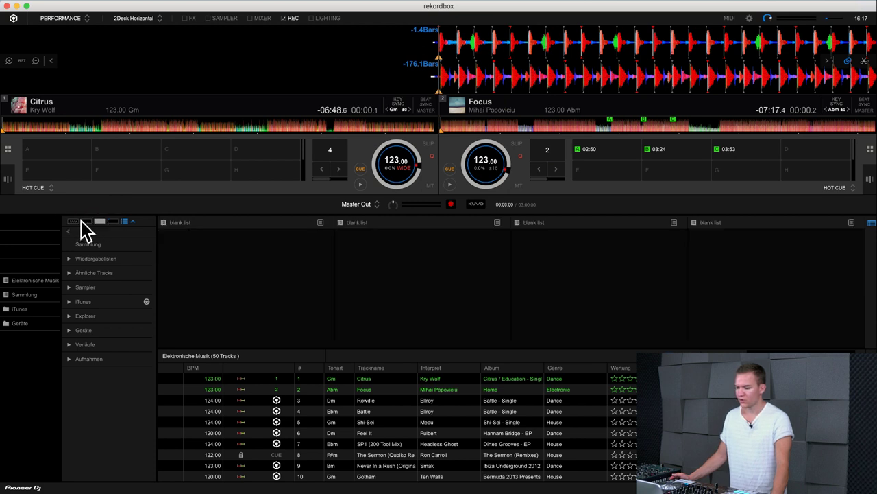
Fill the four palette lists from Sammlung with The Sermon, Gotham, Never In a Rush and Innerbloom, and load Innerbloom onto deck 2.
{"action": "left_click_drag", "start_coordinate": [388, 454], "coordinate": [356, 281]}
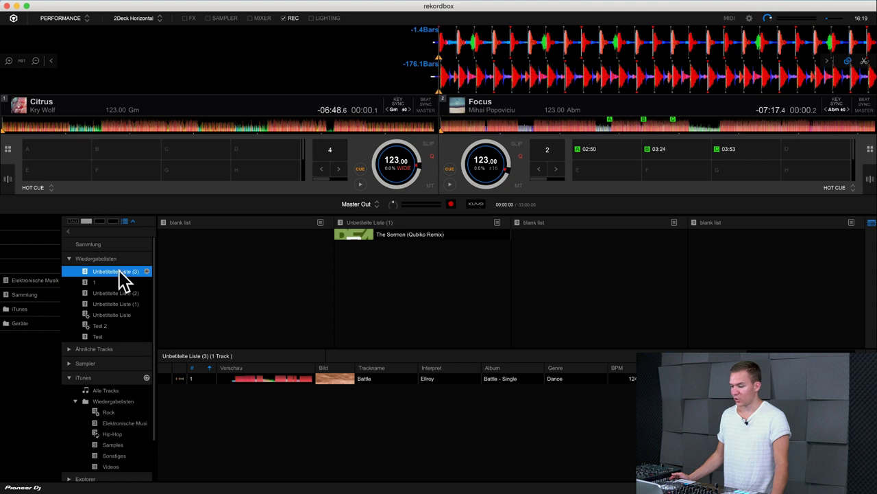
{"action": "left_click", "coordinate": [103, 245]}
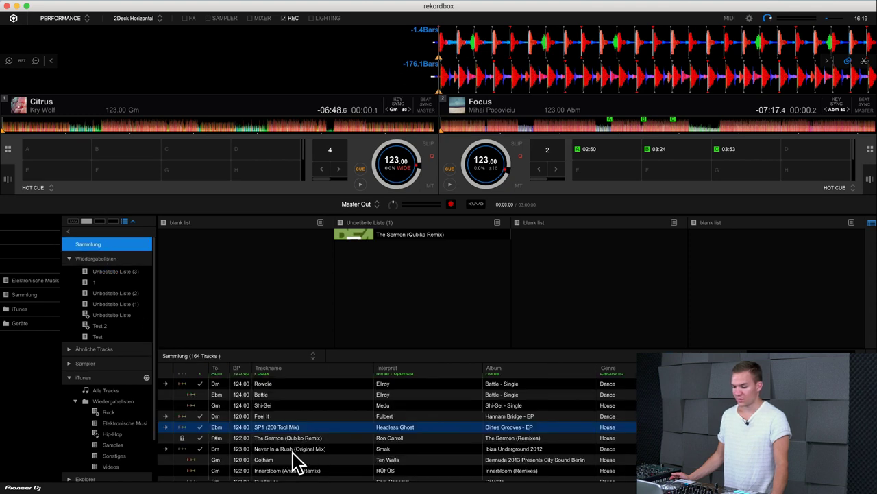
{"action": "left_click_drag", "start_coordinate": [292, 451], "coordinate": [583, 271]}
{"action": "left_click_drag", "start_coordinate": [284, 472], "coordinate": [745, 281]}
{"action": "left_click_drag", "start_coordinate": [352, 438], "coordinate": [580, 319]}
{"action": "left_click_drag", "start_coordinate": [308, 460], "coordinate": [340, 341]}
{"action": "left_click_drag", "start_coordinate": [244, 438], "coordinate": [234, 311]}
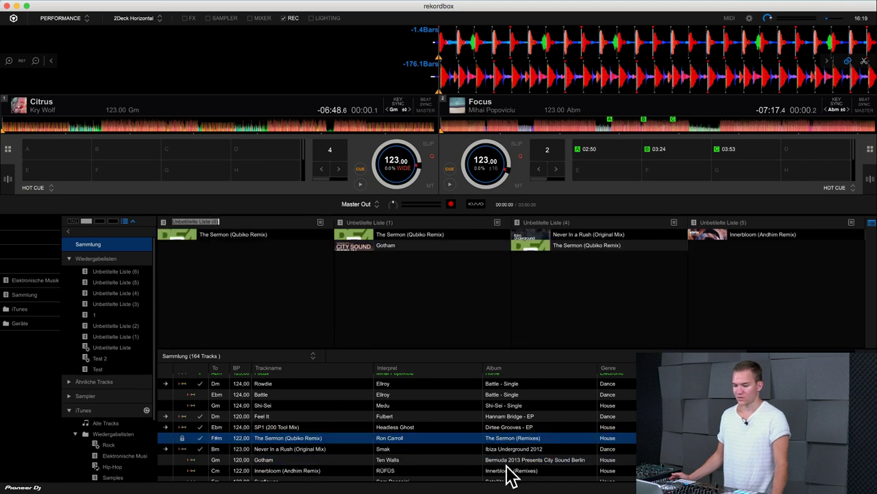
{"action": "left_click_drag", "start_coordinate": [511, 473], "coordinate": [764, 191]}
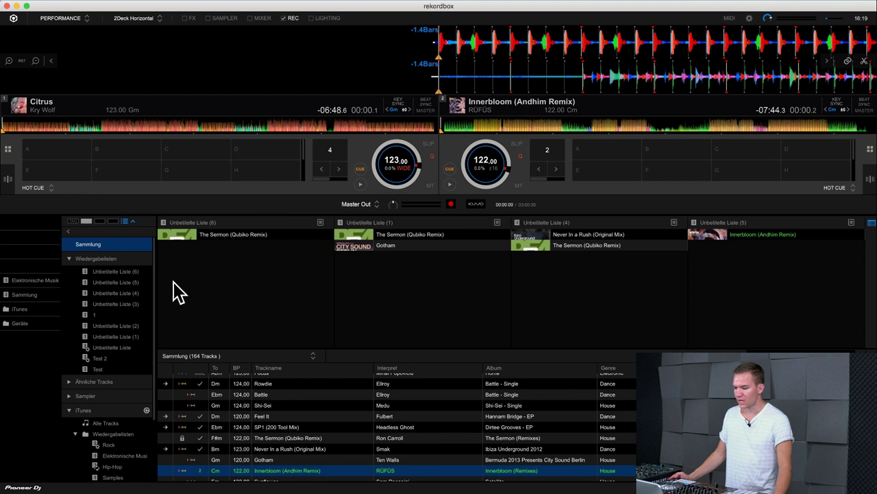
Switch the playlist palette between its banks and the Tag List, and return to the first bank.
{"action": "left_click", "coordinate": [99, 220]}
{"action": "left_click", "coordinate": [86, 221]}
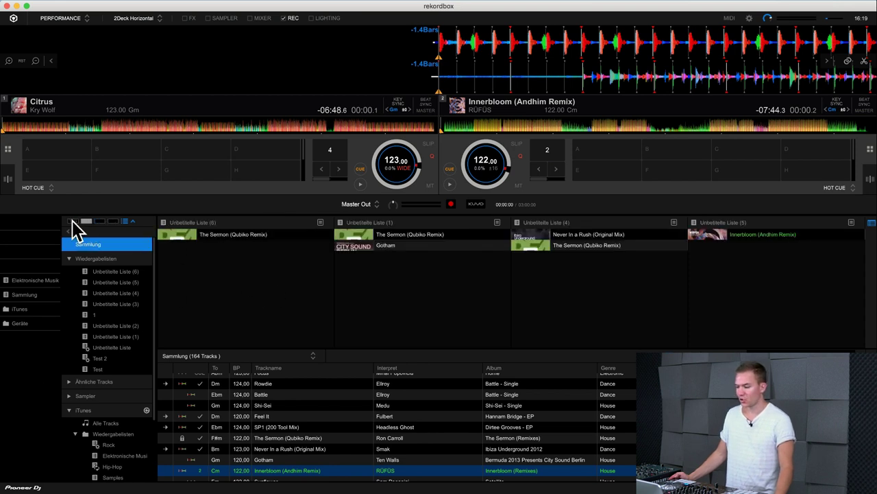
{"action": "left_click", "coordinate": [73, 221]}
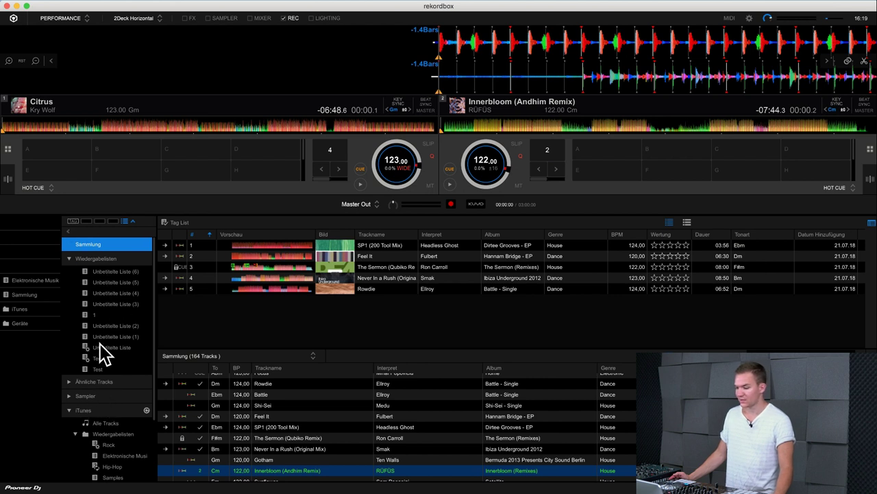
{"action": "left_click", "coordinate": [88, 222]}
{"action": "left_click", "coordinate": [89, 221]}
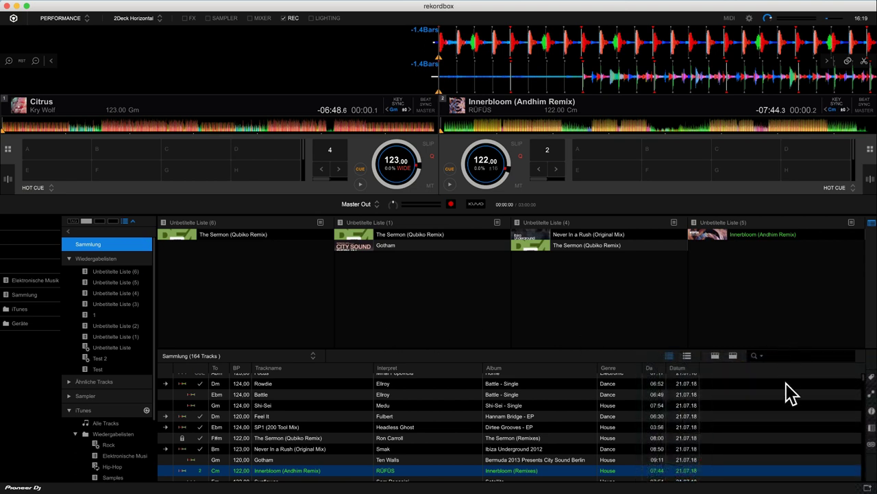
Show a second browser beside the collection and hide the playlist palette.
{"action": "left_click", "coordinate": [871, 428]}
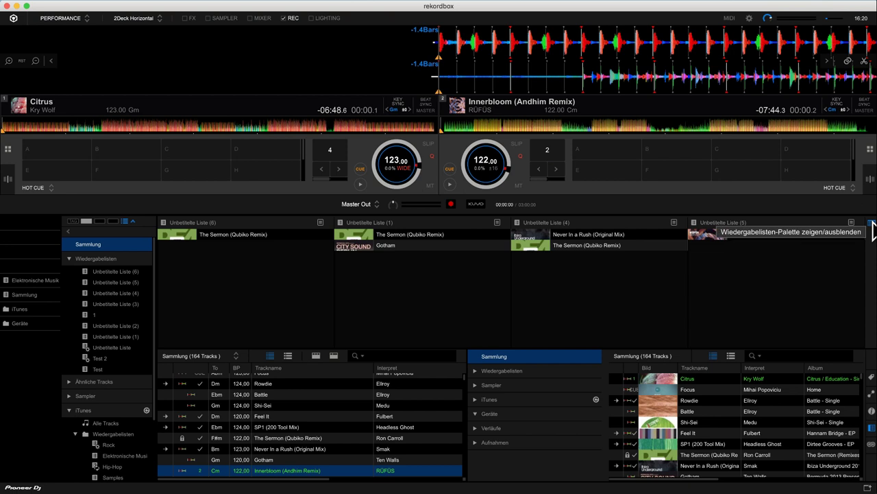
{"action": "left_click", "coordinate": [871, 224]}
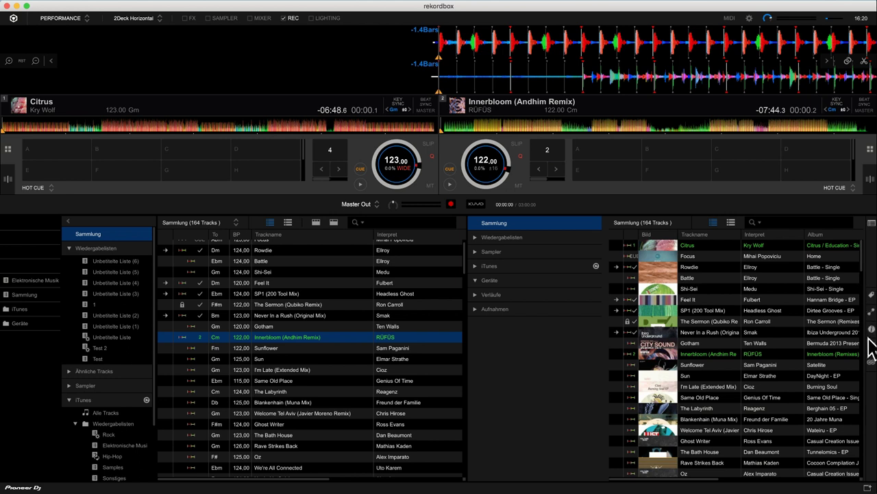
Build an Automix list with Sunflower and Sun, and play it, jumping near the end of Sunflower on deck 1.
{"action": "left_click", "coordinate": [870, 363]}
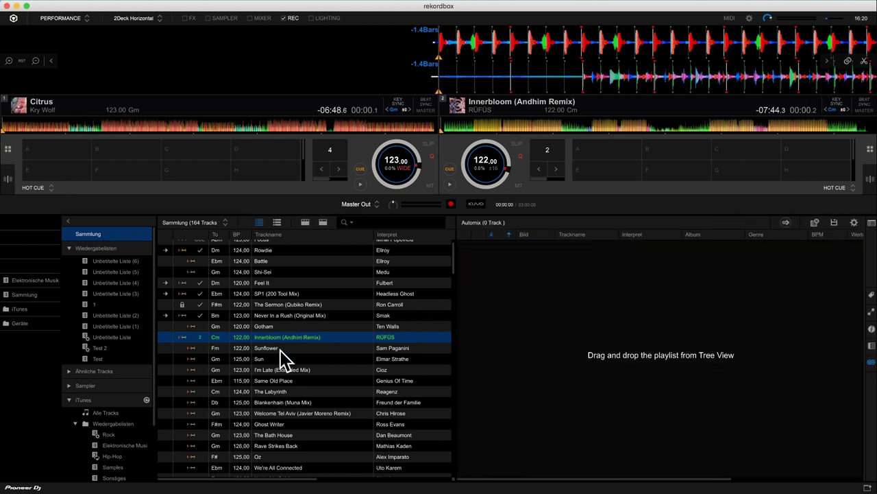
{"action": "left_click_drag", "start_coordinate": [273, 349], "coordinate": [617, 327]}
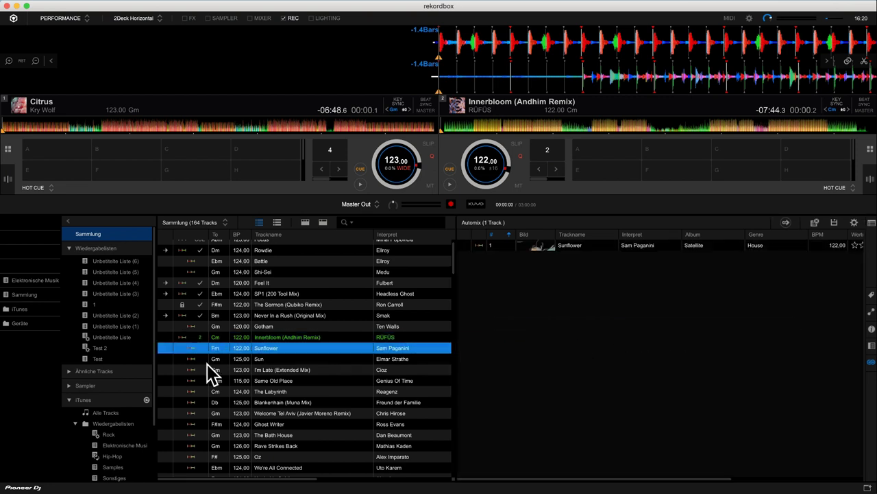
{"action": "left_click_drag", "start_coordinate": [208, 363], "coordinate": [544, 320]}
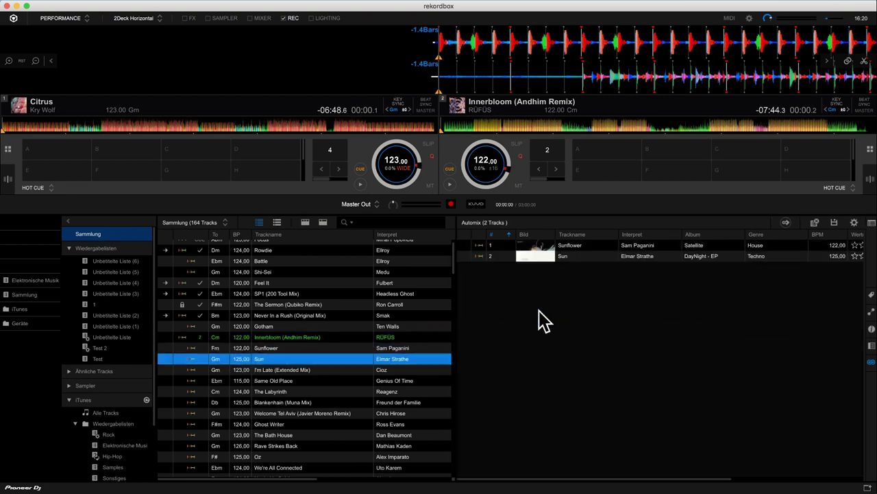
{"action": "left_click", "coordinate": [786, 223]}
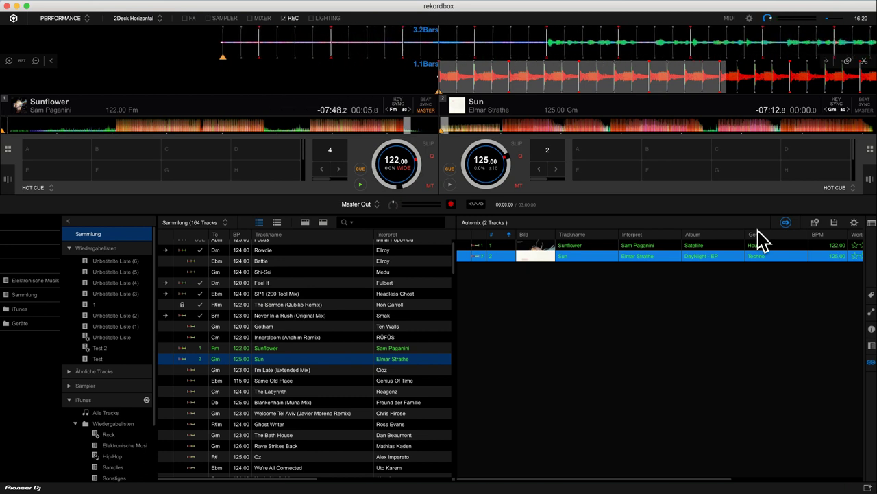
{"action": "left_click", "coordinate": [400, 126]}
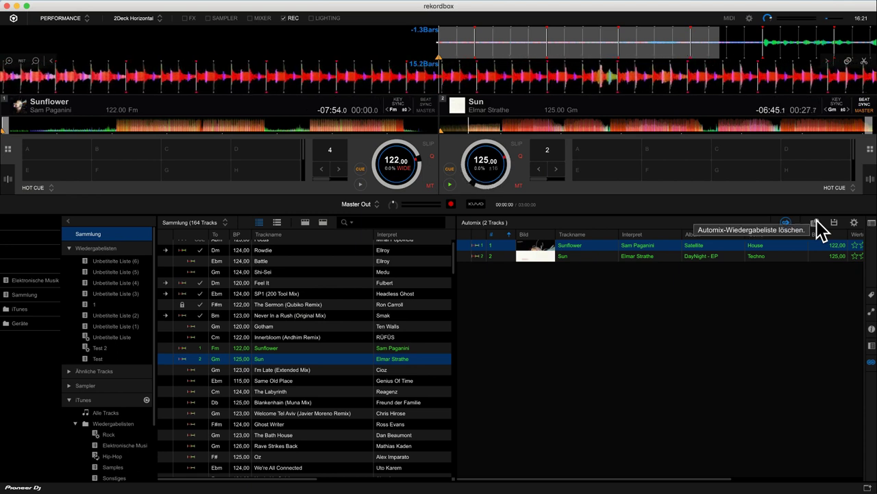
View the Automix settings for repeat, random playback and auto crossfade, and close them.
{"action": "left_click", "coordinate": [853, 223]}
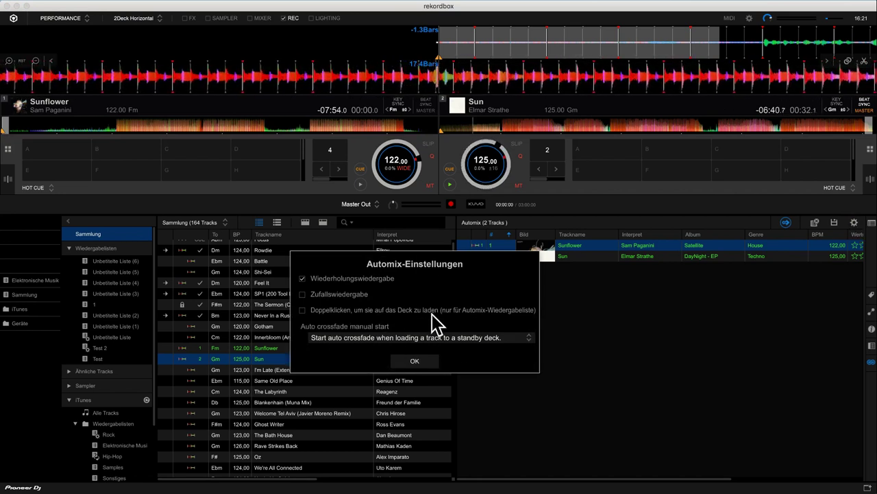
{"action": "left_click", "coordinate": [413, 362]}
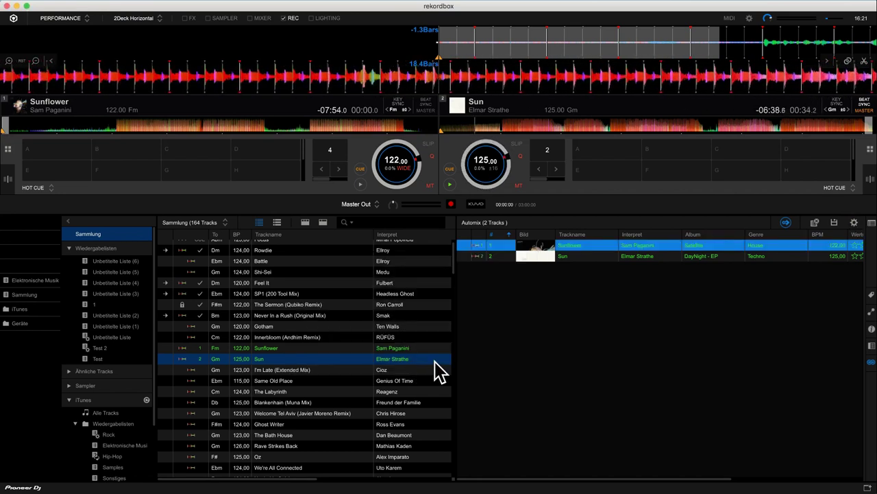
Show the track information for Innerbloom (Andhim Remix) and view its Info, Bild and Zusammenfassung pages.
{"action": "left_click", "coordinate": [871, 329]}
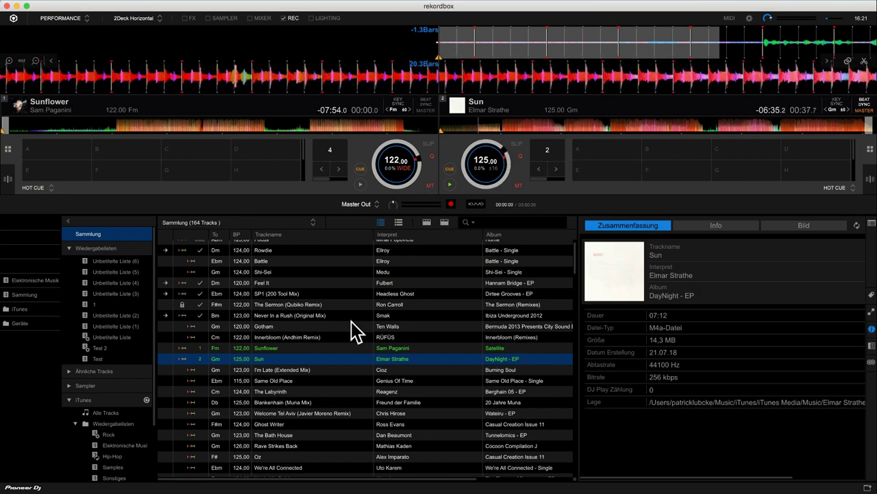
{"action": "left_click", "coordinate": [283, 338]}
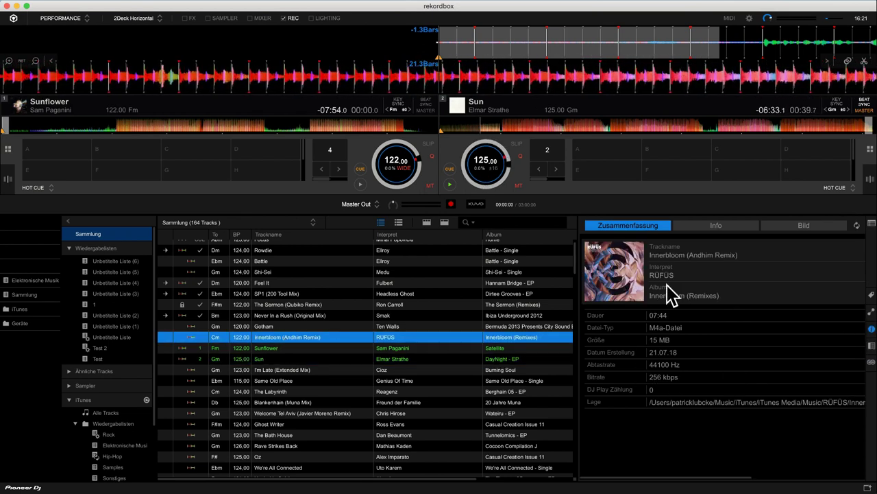
{"action": "left_click", "coordinate": [713, 226]}
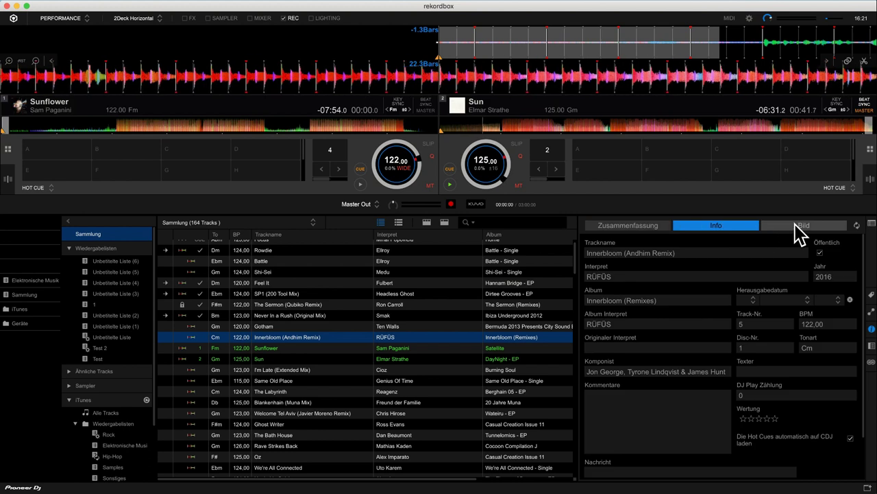
{"action": "left_click", "coordinate": [798, 228]}
{"action": "left_click", "coordinate": [717, 225]}
{"action": "left_click", "coordinate": [641, 225]}
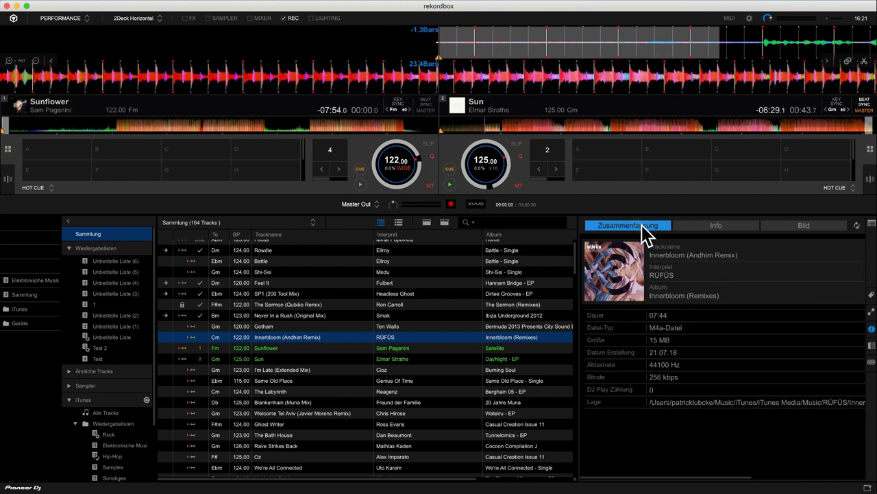
Show the related tracks by BPM + KEY, and compare the suggestions for deck 1 and deck 2.
{"action": "left_click", "coordinate": [871, 312]}
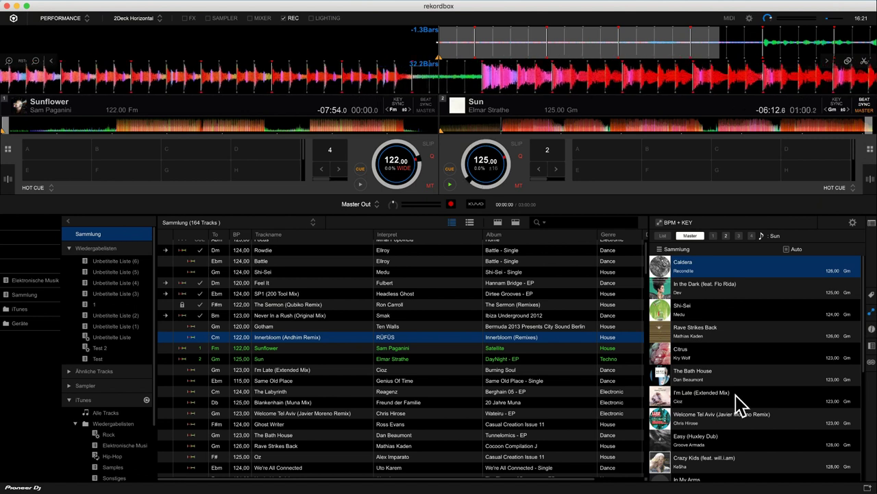
{"action": "left_click", "coordinate": [715, 237]}
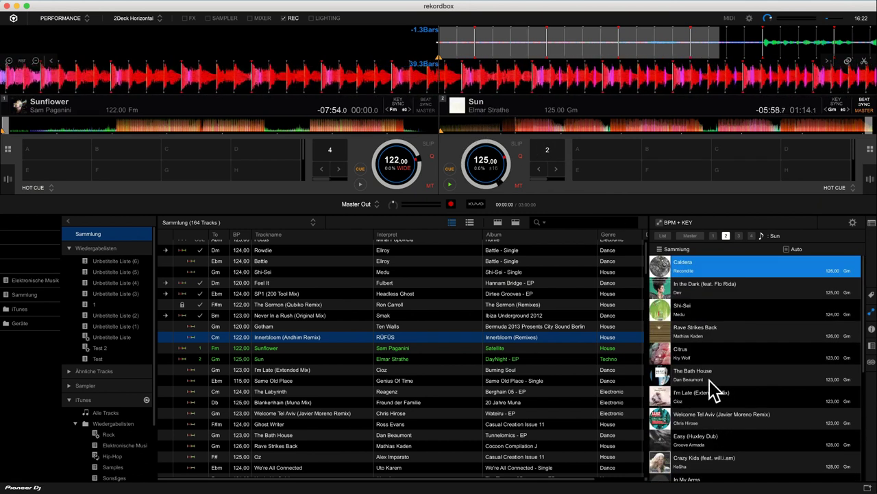
{"action": "left_click", "coordinate": [713, 235]}
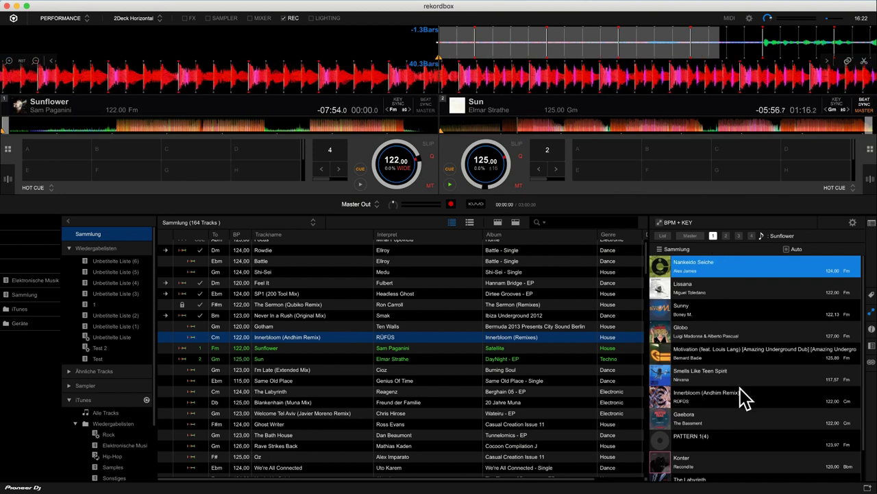
{"action": "left_click", "coordinate": [727, 236]}
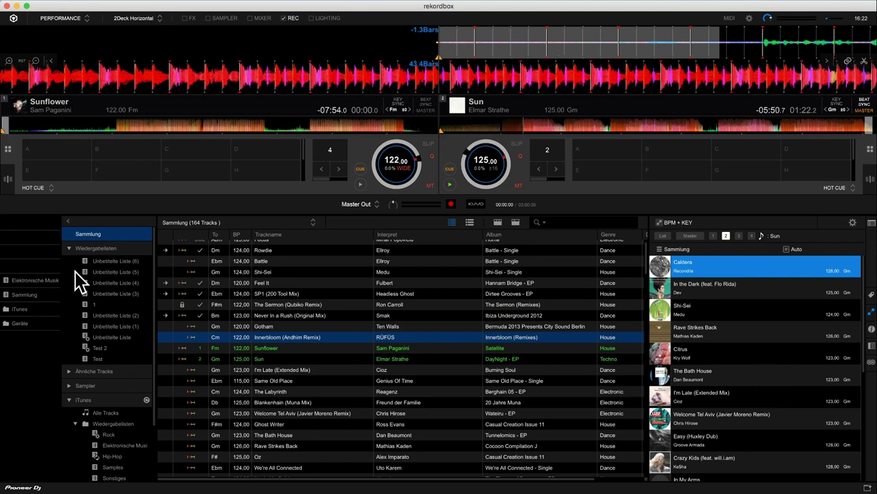
Collapse the Wiedergabelisten folder, expand Ähnliche Tracks, and choose BPM + KEY as the related-tracks criterion.
{"action": "left_click", "coordinate": [70, 246]}
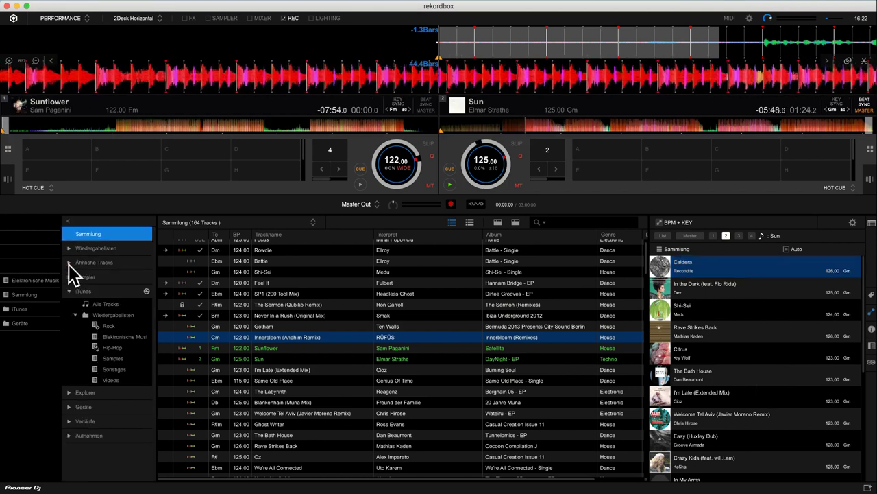
{"action": "left_click", "coordinate": [69, 261]}
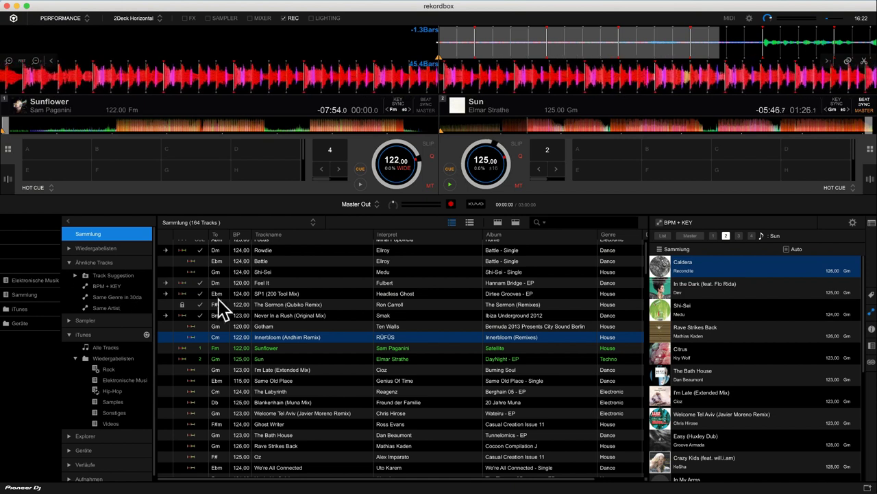
{"action": "left_click", "coordinate": [660, 223]}
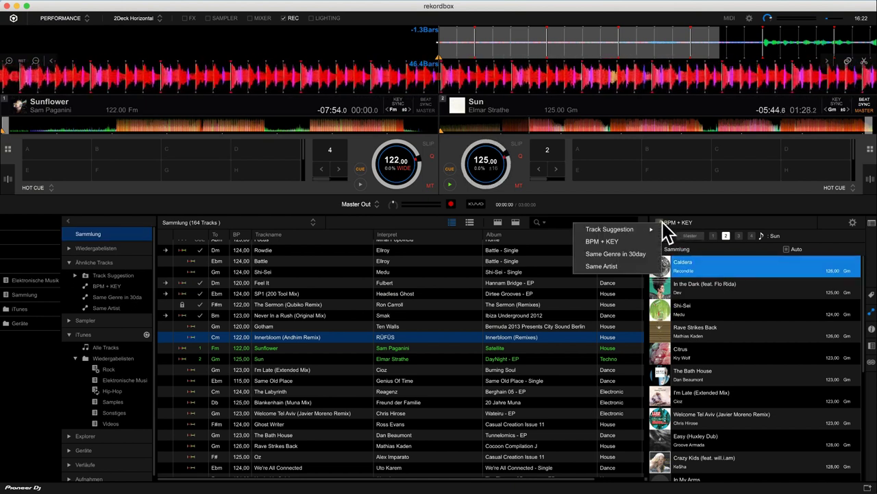
{"action": "left_click", "coordinate": [610, 243]}
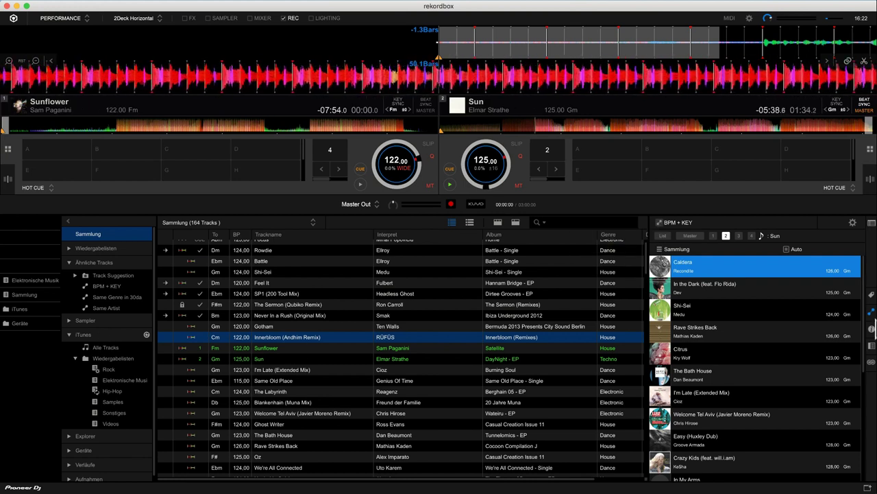
Show the My Tag window and tag Innerbloom (Andhim Remix) with Vocal and Main Floor.
{"action": "left_click", "coordinate": [871, 294]}
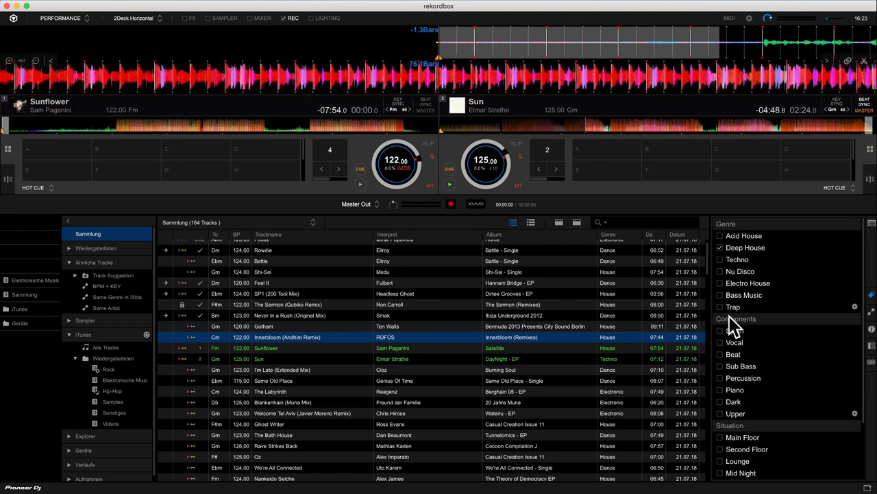
{"action": "left_click", "coordinate": [721, 342]}
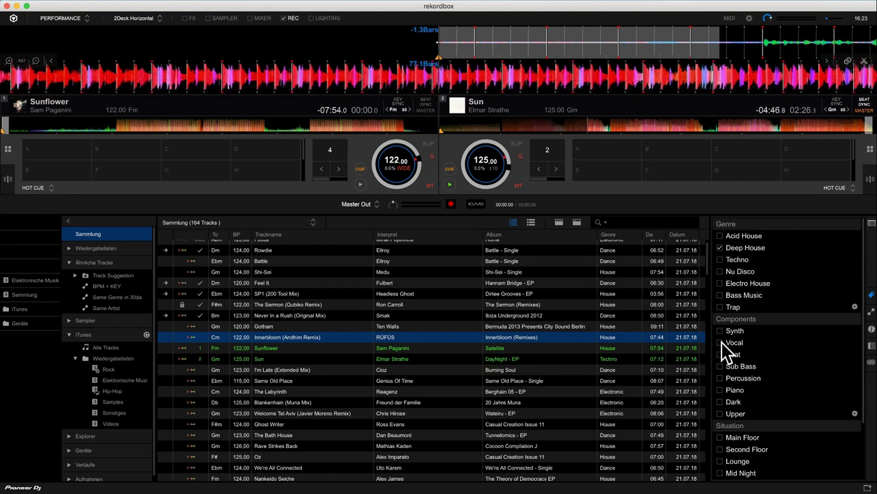
{"action": "left_click", "coordinate": [720, 437]}
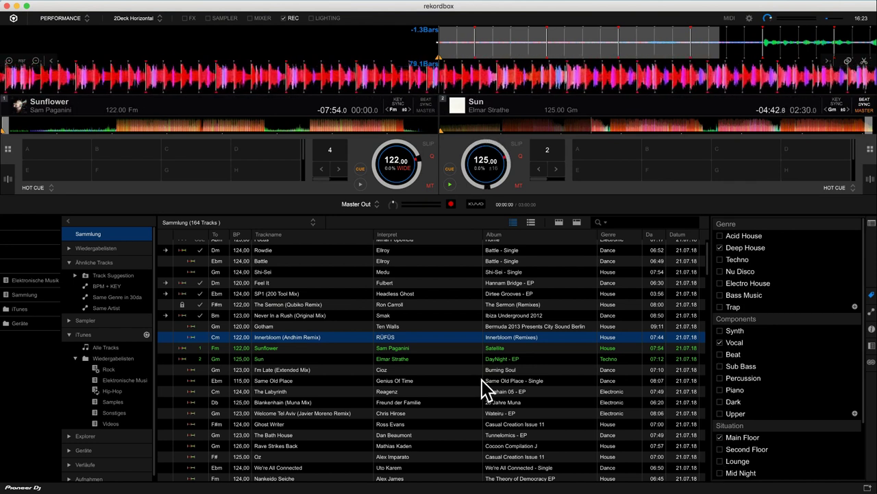
{"action": "left_click", "coordinate": [449, 340]}
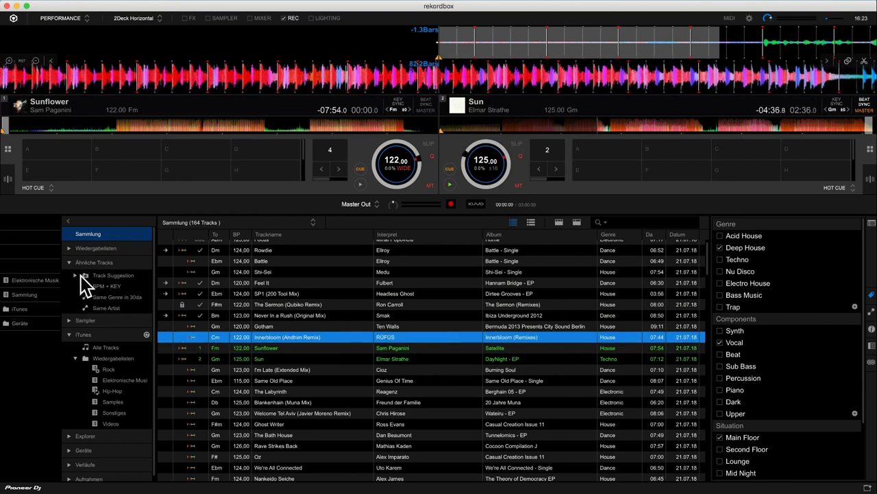
Filter the Sammlung by the Deep House and Vocal tags, remove the Deep House condition, and hide the track filter.
{"action": "left_click", "coordinate": [96, 236]}
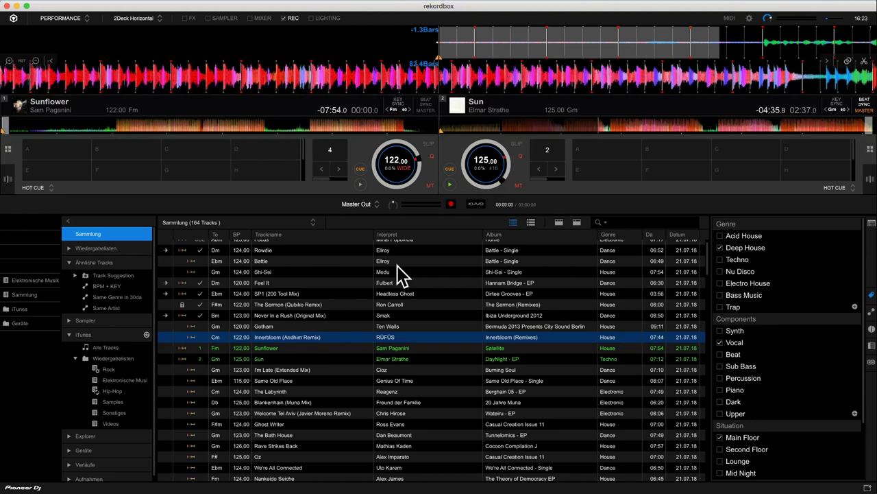
{"action": "left_click", "coordinate": [576, 224]}
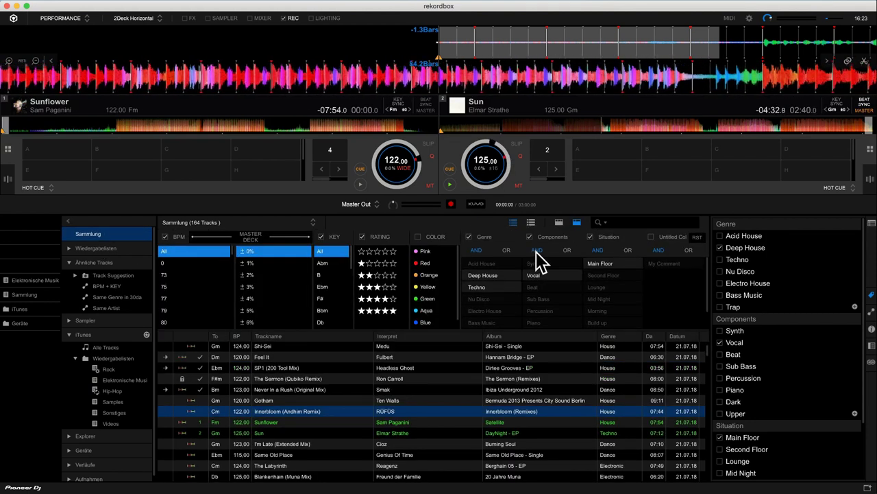
{"action": "left_click", "coordinate": [488, 277]}
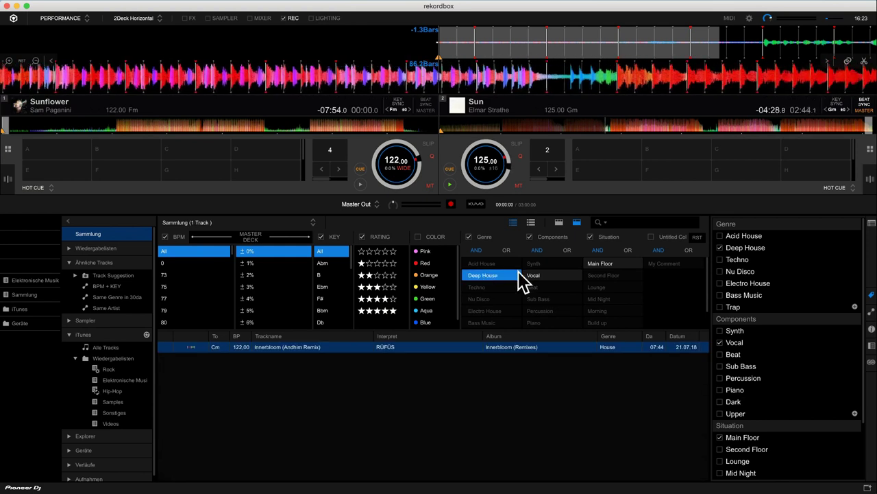
{"action": "left_click", "coordinate": [539, 276]}
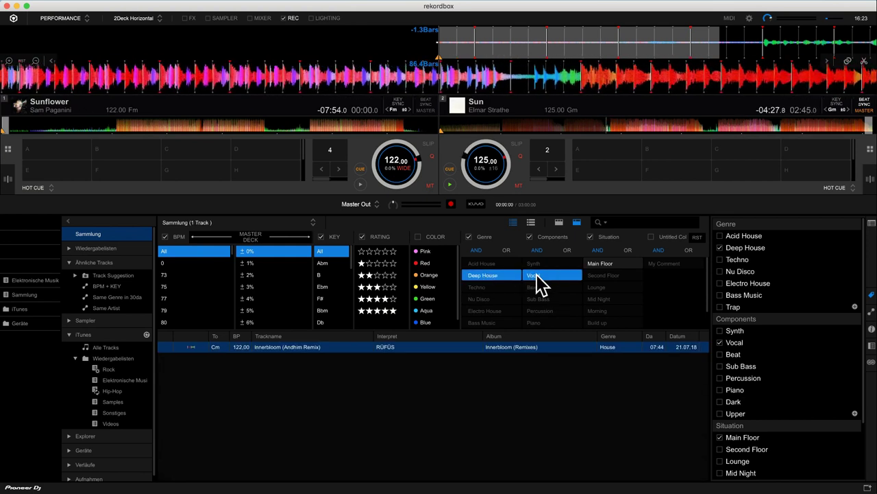
{"action": "left_click", "coordinate": [493, 275]}
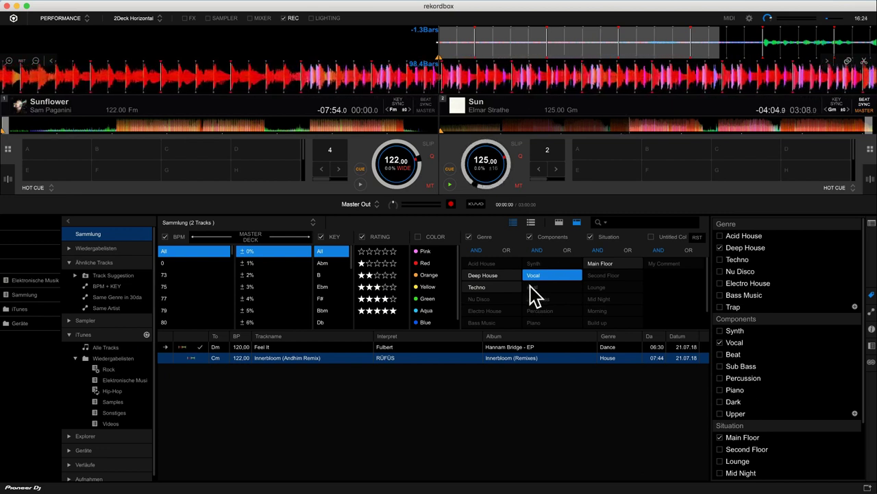
{"action": "left_click", "coordinate": [577, 224]}
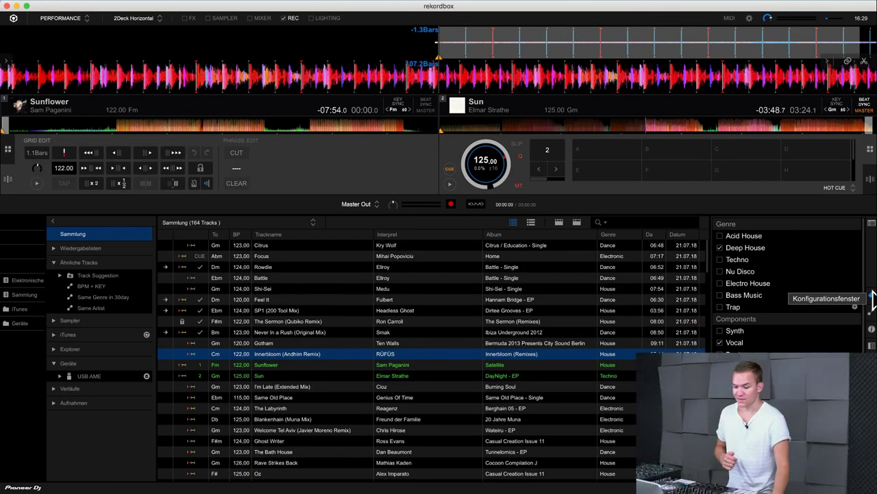
Hide the My Tag window, select Ähnliche Tracks in the library tree and collapse its folder.
{"action": "left_click", "coordinate": [872, 300]}
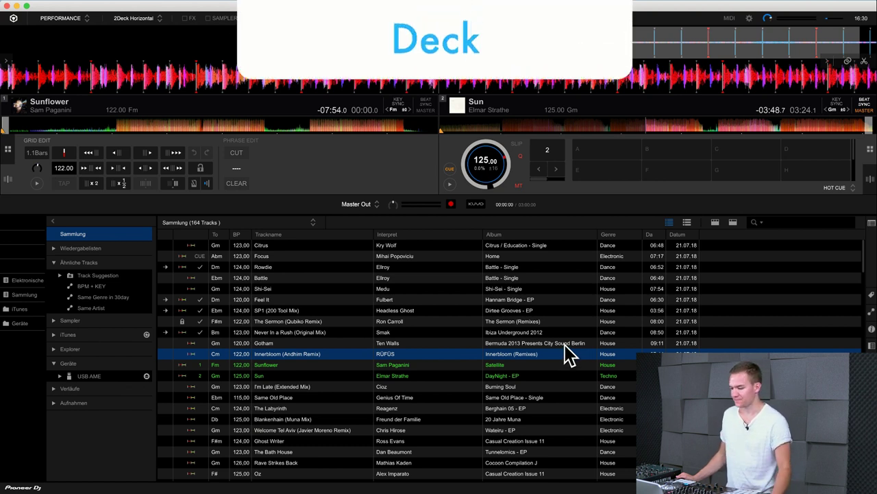
{"action": "left_click", "coordinate": [49, 261]}
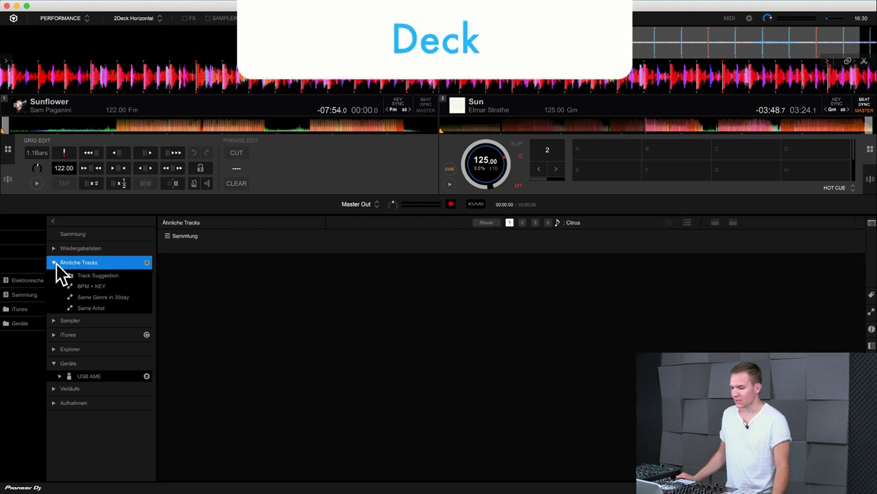
{"action": "left_click", "coordinate": [53, 263]}
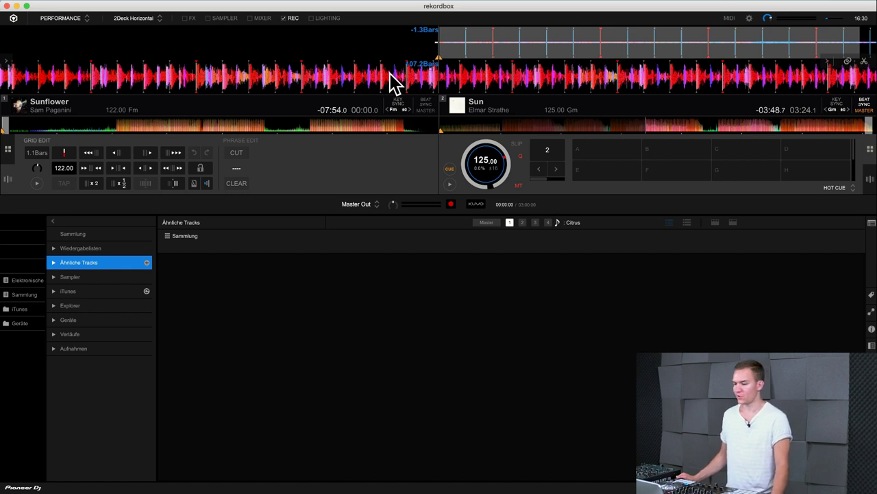
Zoom the deck waveforms in and back out, and make deck 1 the master with Key Sync and Beat Sync on for both decks.
{"action": "left_click", "coordinate": [11, 69]}
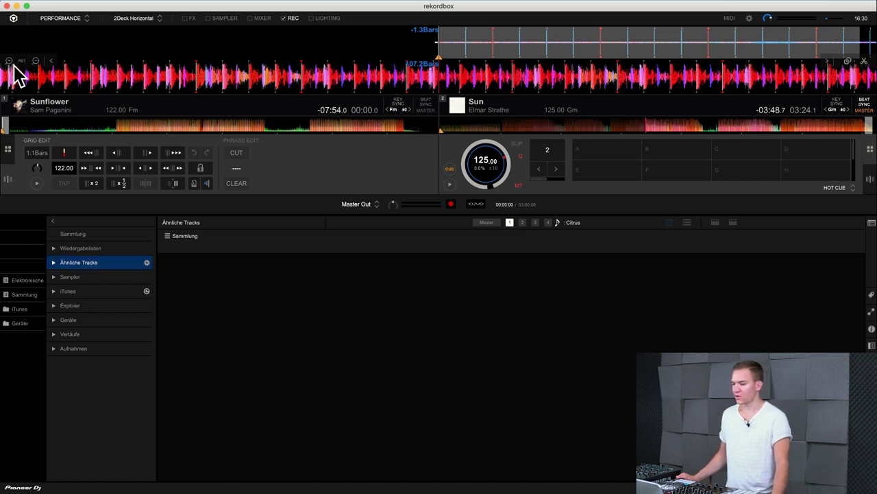
{"action": "left_click", "coordinate": [9, 61]}
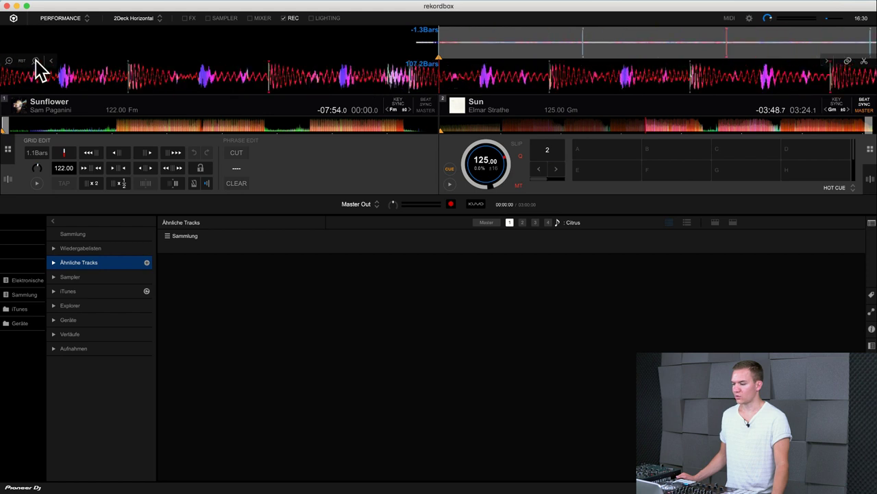
{"action": "left_click", "coordinate": [36, 60]}
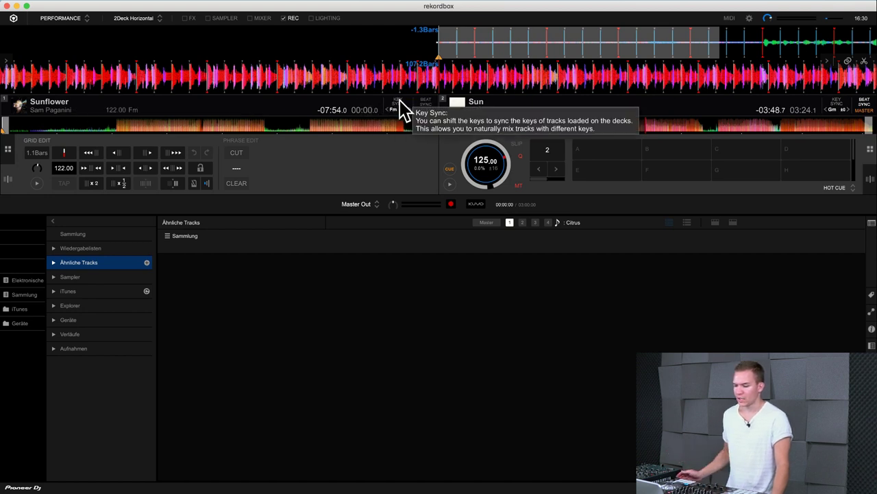
{"action": "left_click", "coordinate": [427, 111]}
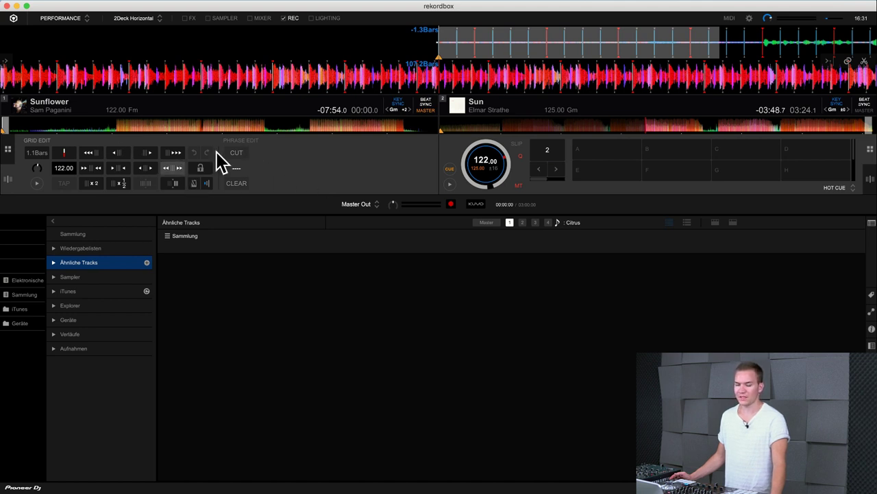
Enlarge the waveforms, show deck 1's performance pads instead of grid editing, and view the available pad modes, keeping HOT CUE.
{"action": "left_click", "coordinate": [10, 62]}
{"action": "left_click", "coordinate": [12, 62]}
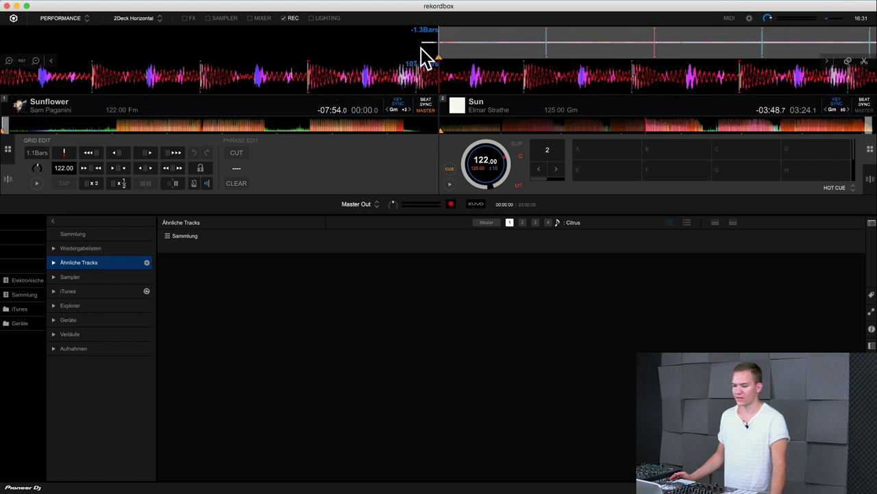
{"action": "left_click", "coordinate": [8, 61]}
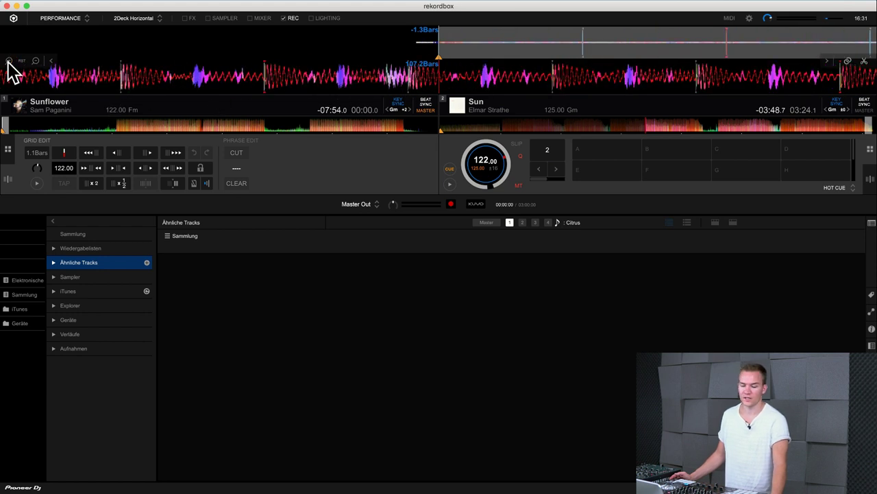
{"action": "left_click", "coordinate": [8, 62]}
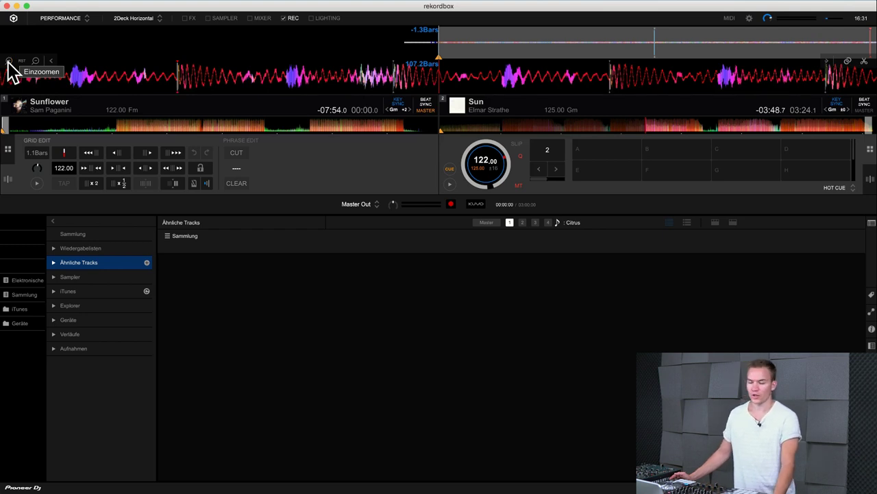
{"action": "left_click", "coordinate": [8, 155]}
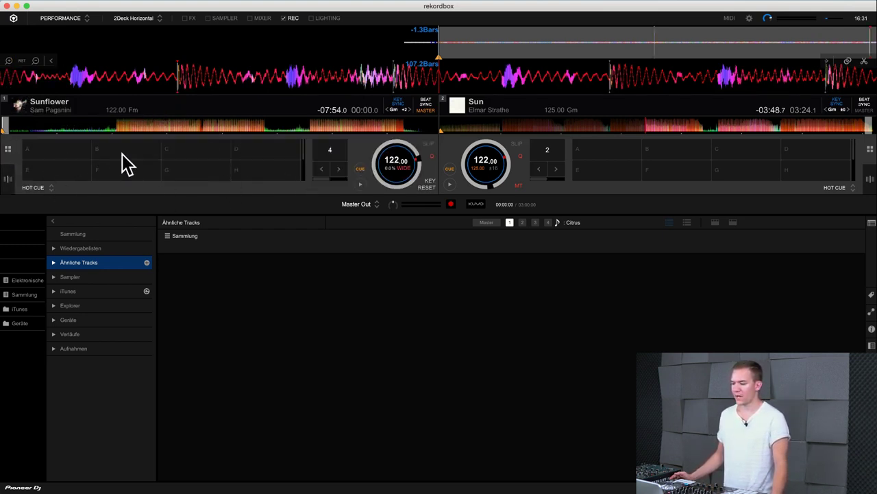
{"action": "left_click", "coordinate": [51, 188]}
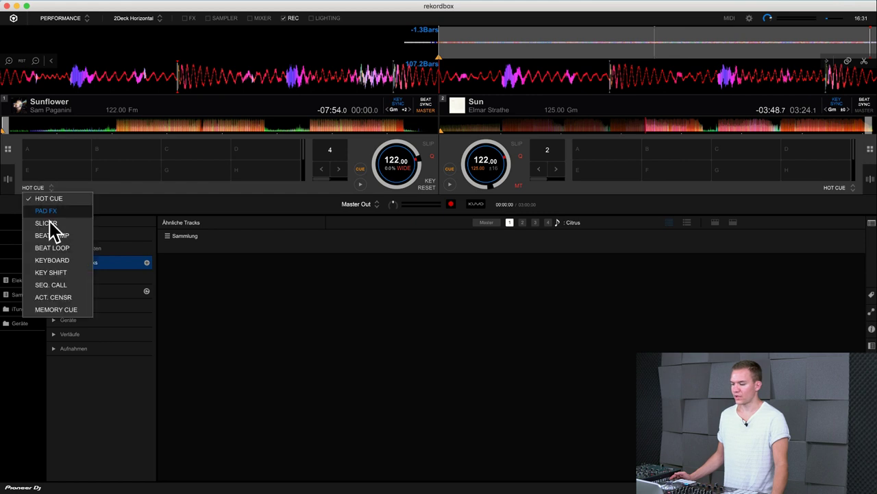
{"action": "left_click", "coordinate": [121, 188]}
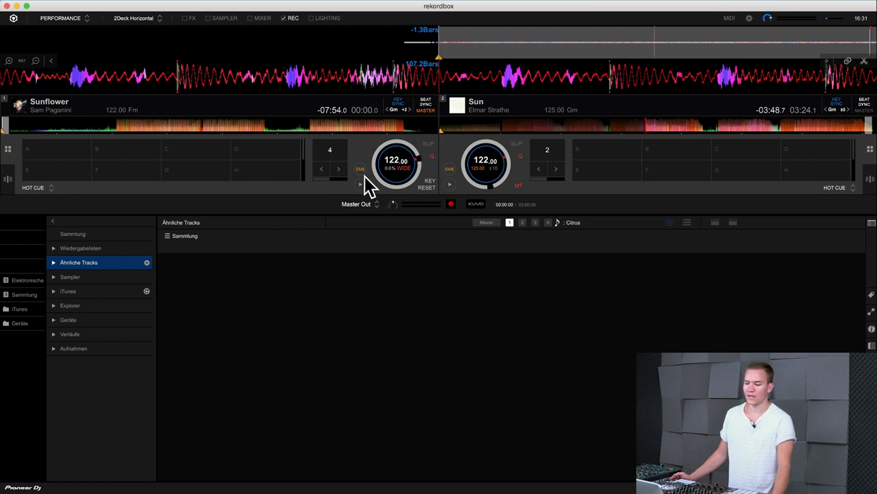
Return deck 1 to grid editing and set the current position of Sunflower as the first beat of the bar.
{"action": "mouse_move", "coordinate": [379, 173]}
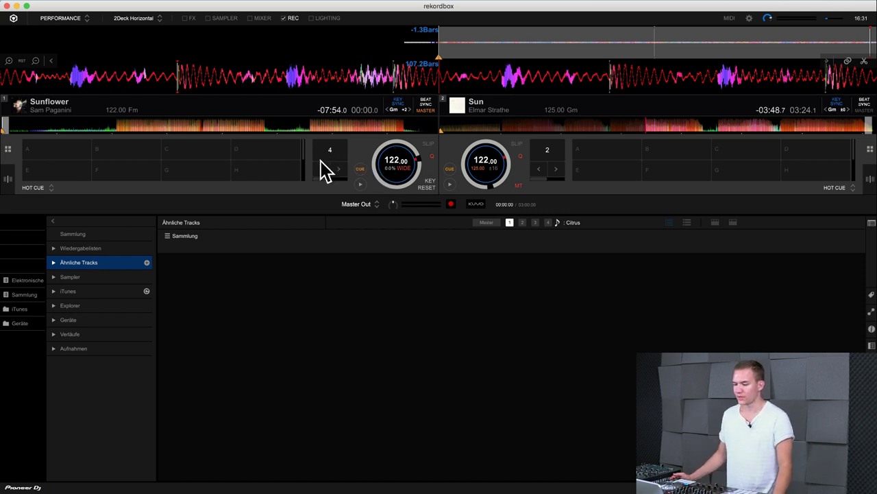
{"action": "left_click", "coordinate": [10, 181]}
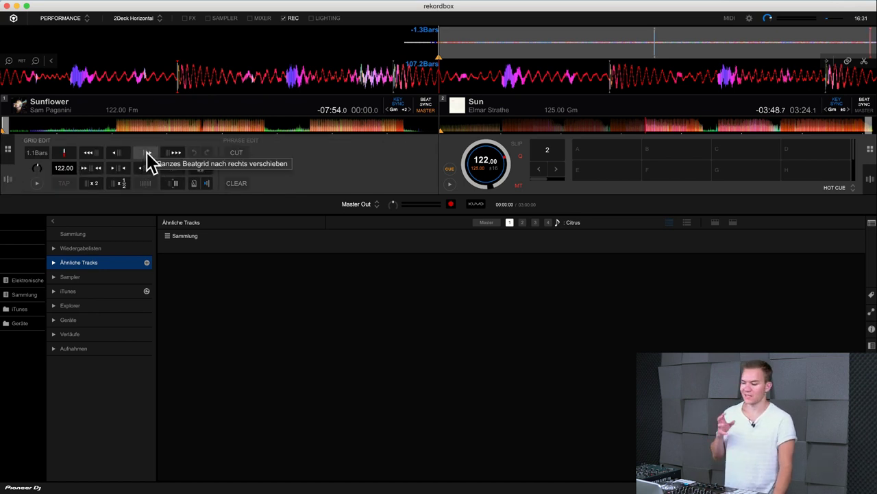
{"action": "left_click", "coordinate": [9, 61]}
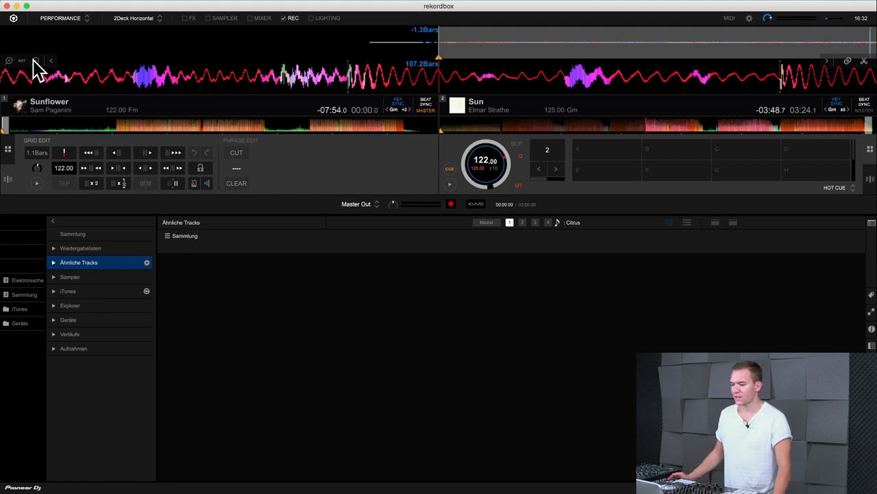
{"action": "left_click", "coordinate": [34, 60]}
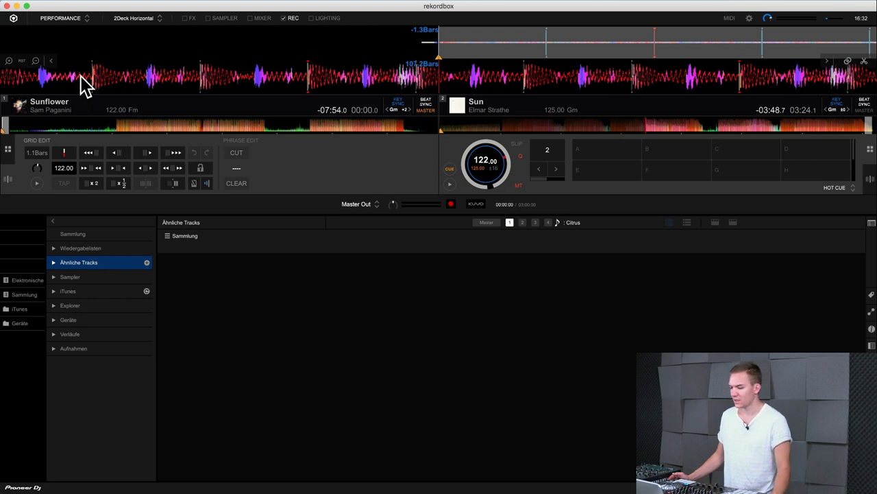
{"action": "left_click", "coordinate": [63, 151]}
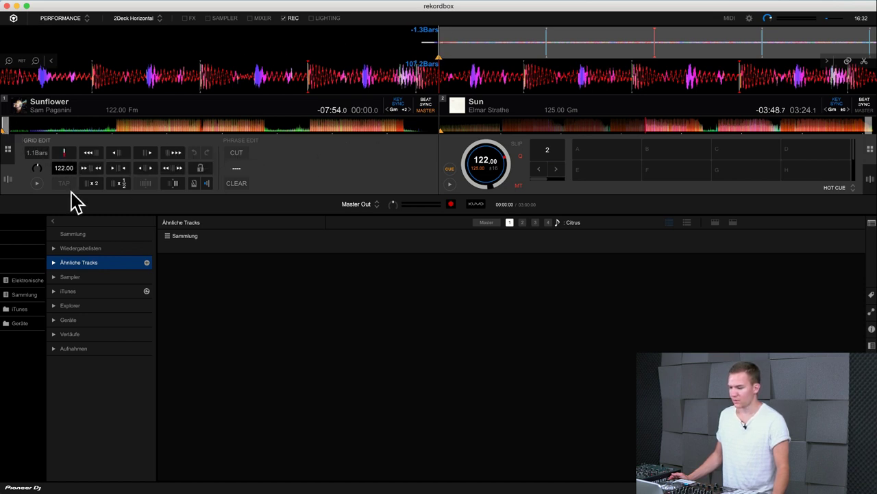
{"action": "left_click", "coordinate": [69, 154]}
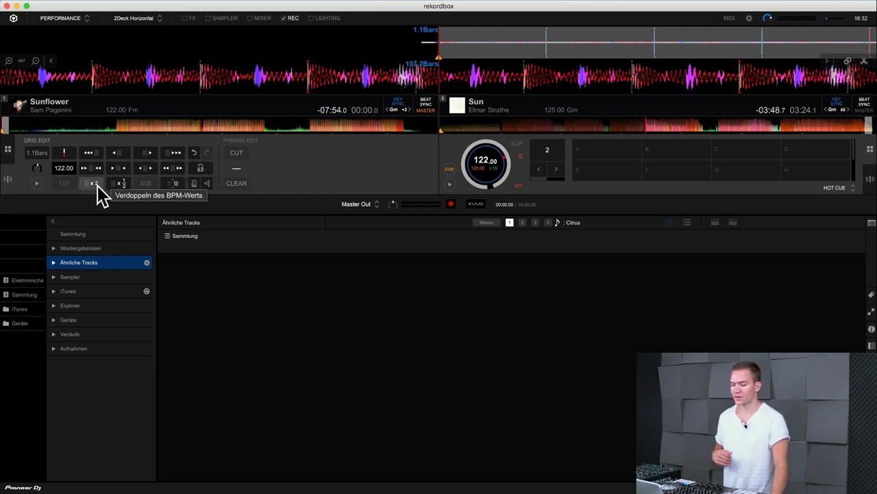
Widen the beat spacing of Sunflower's beatgrid to a tempo of 112.57 BPM.
{"action": "left_click", "coordinate": [139, 167]}
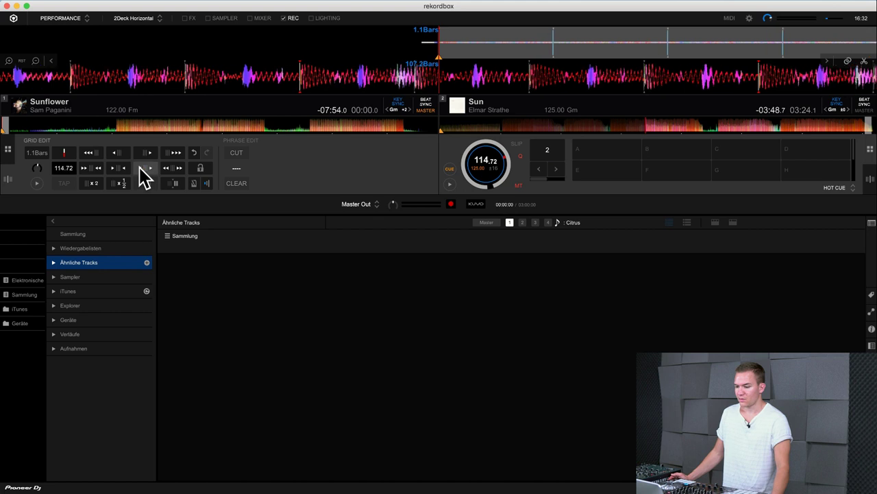
{"action": "left_click", "coordinate": [139, 167]}
{"action": "left_click", "coordinate": [140, 167]}
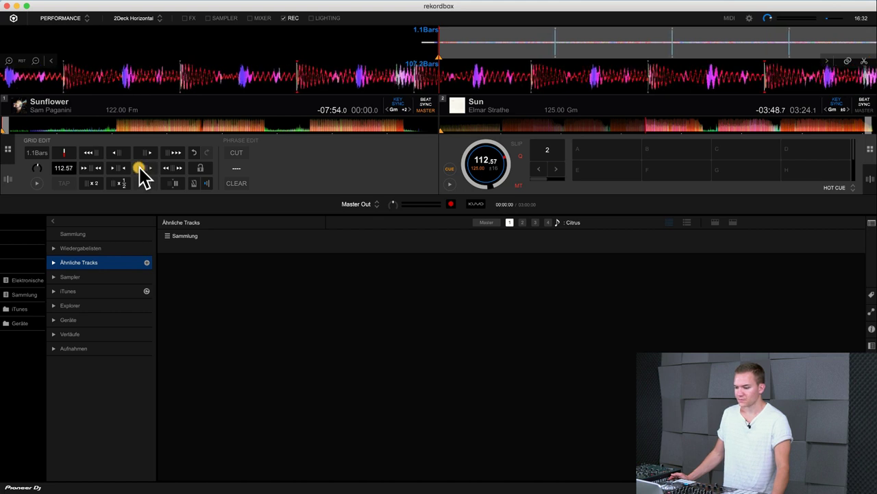
Widen the beat spacing of Sunflower's beatgrid to 111.10 BPM, checking the grid further into the track.
{"action": "left_click", "coordinate": [139, 167]}
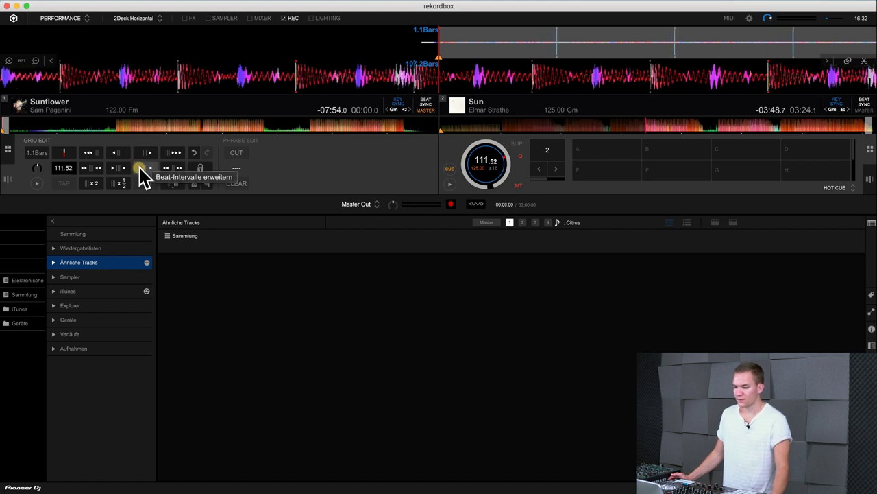
{"action": "left_click", "coordinate": [125, 126]}
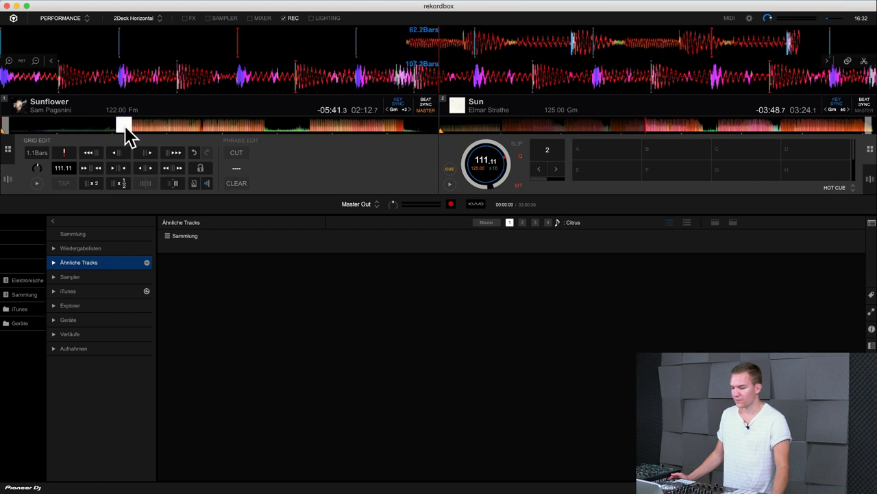
{"action": "left_click", "coordinate": [144, 167]}
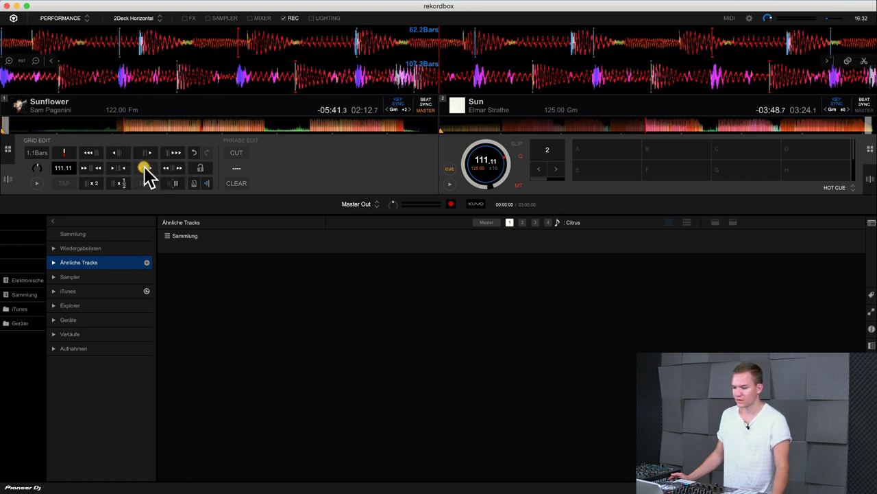
{"action": "left_click", "coordinate": [145, 168]}
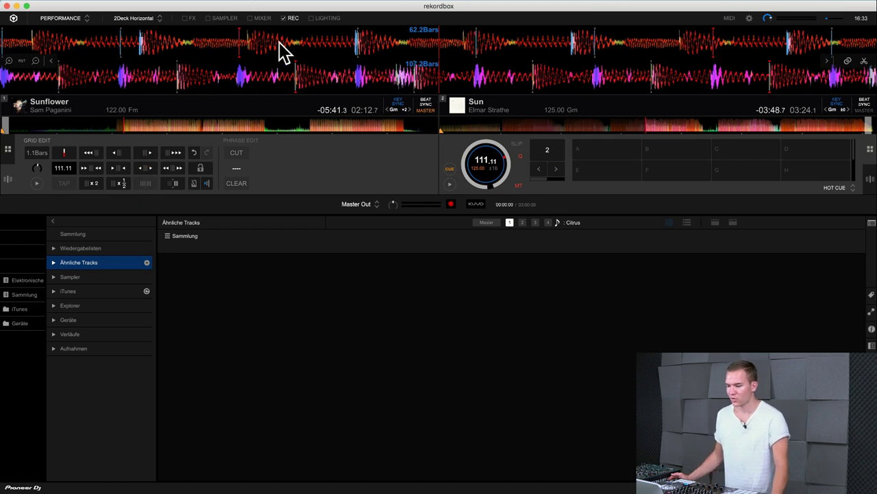
{"action": "left_click", "coordinate": [174, 167]}
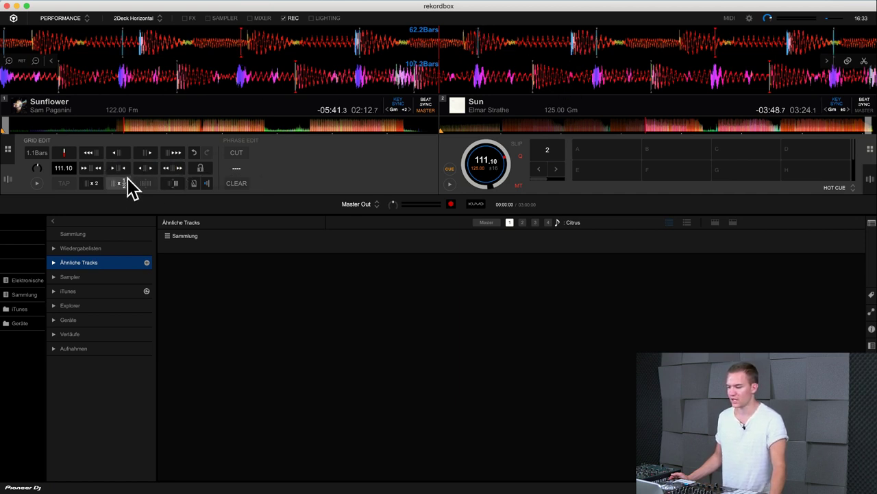
Narrow the beat spacing of Sunflower's beatgrid to 111.20 BPM in coarse increments.
{"action": "left_click", "coordinate": [94, 170]}
{"action": "left_click", "coordinate": [94, 169]}
{"action": "left_click", "coordinate": [94, 169]}
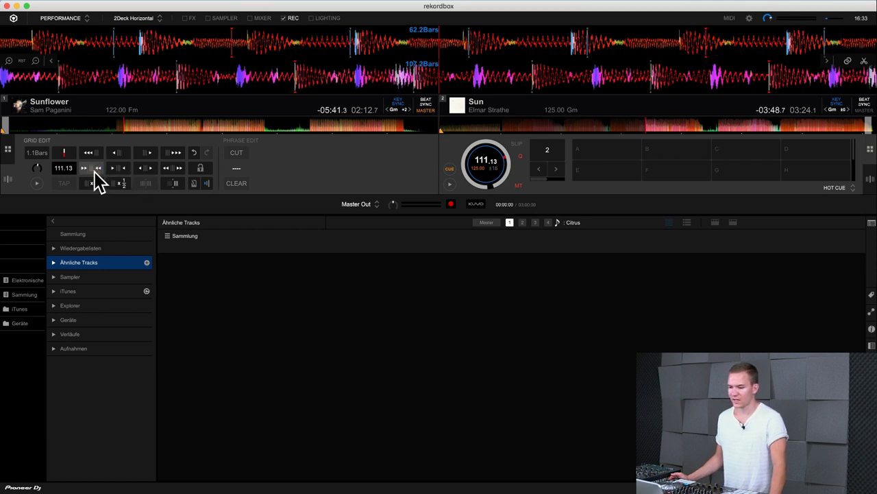
{"action": "left_click", "coordinate": [94, 170]}
{"action": "left_click", "coordinate": [93, 170]}
{"action": "left_click", "coordinate": [95, 171]}
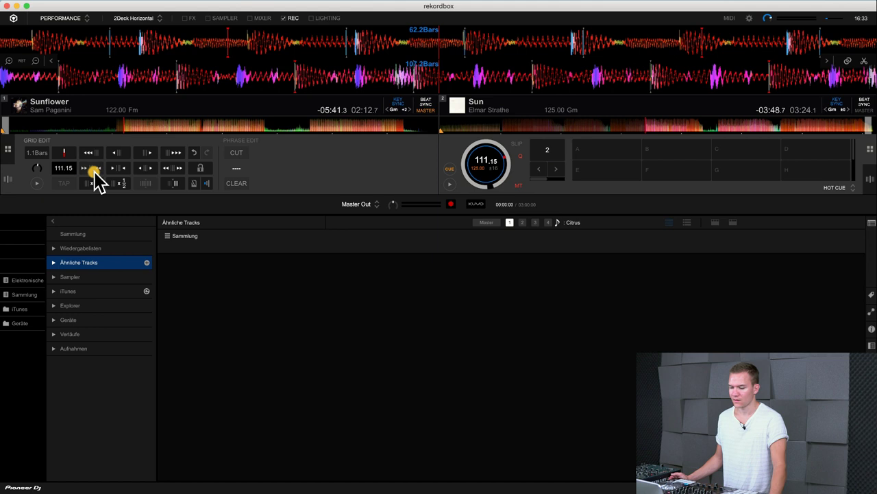
{"action": "left_click", "coordinate": [94, 171]}
{"action": "left_click", "coordinate": [95, 170]}
{"action": "left_click", "coordinate": [95, 171]}
{"action": "left_click", "coordinate": [95, 171]}
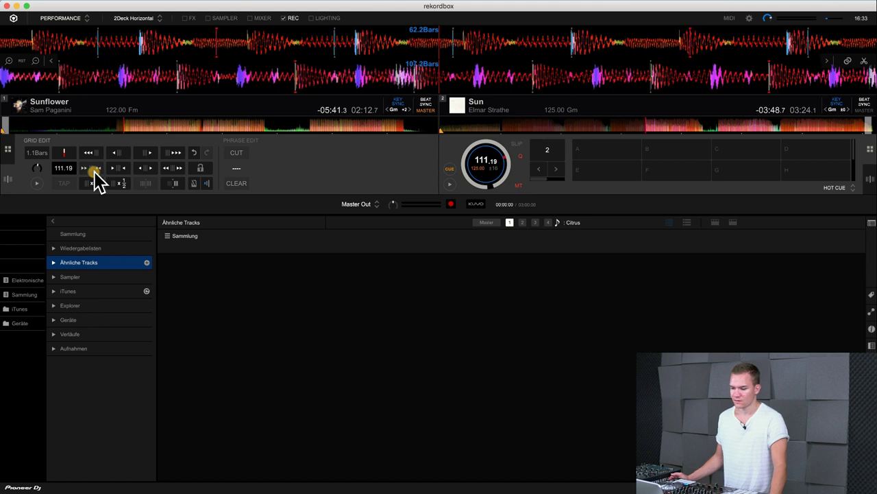
{"action": "left_click", "coordinate": [94, 171]}
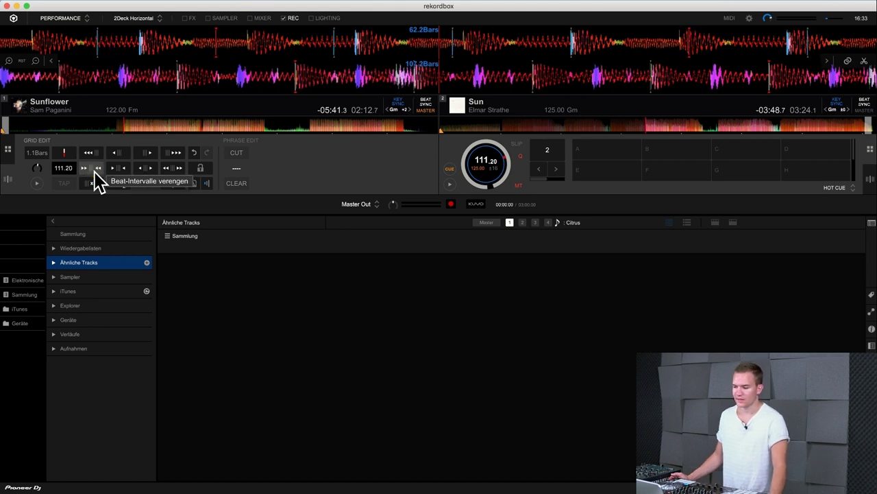
Shift Sunflower's whole beatgrid earlier in fine and coarse increments, and shift it back in the other direction.
{"action": "left_click", "coordinate": [119, 153]}
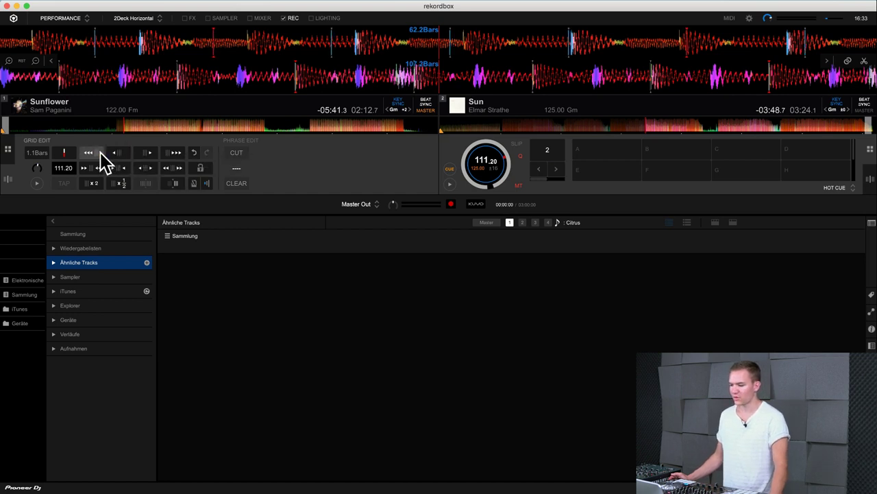
{"action": "left_click", "coordinate": [100, 153]}
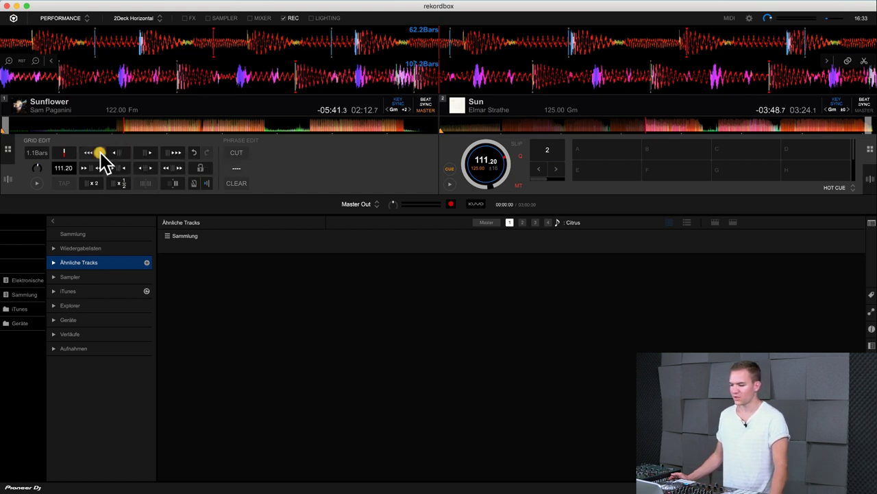
{"action": "left_click", "coordinate": [168, 151]}
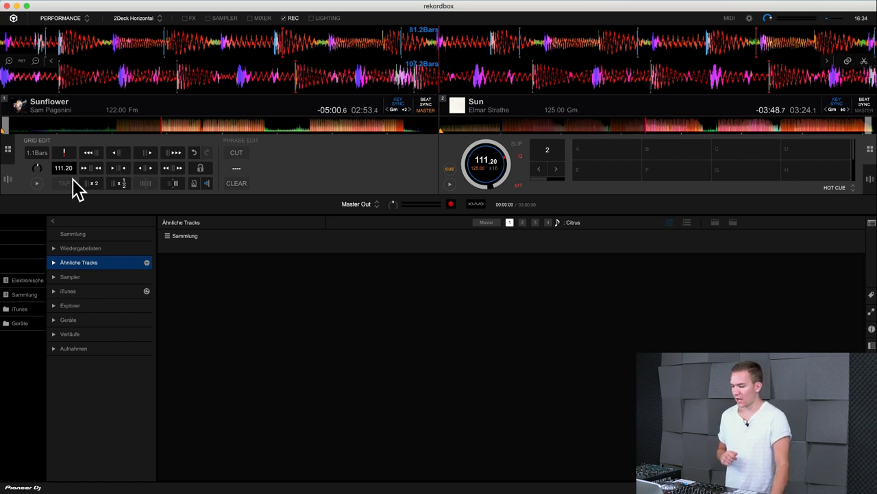
Play Sunflower on deck 1 and tap along with the beat to set its beatgrid tempo to 121.72 BPM.
{"action": "key", "text": "z"}
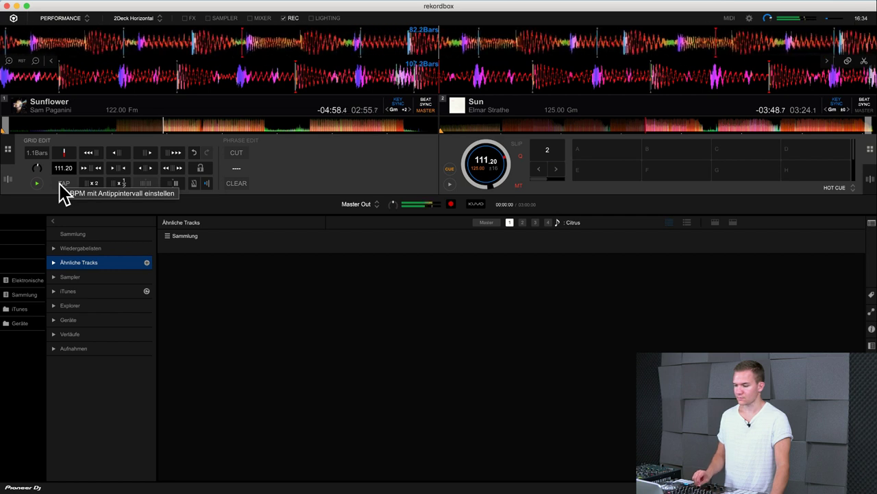
{"action": "left_click", "coordinate": [35, 60]}
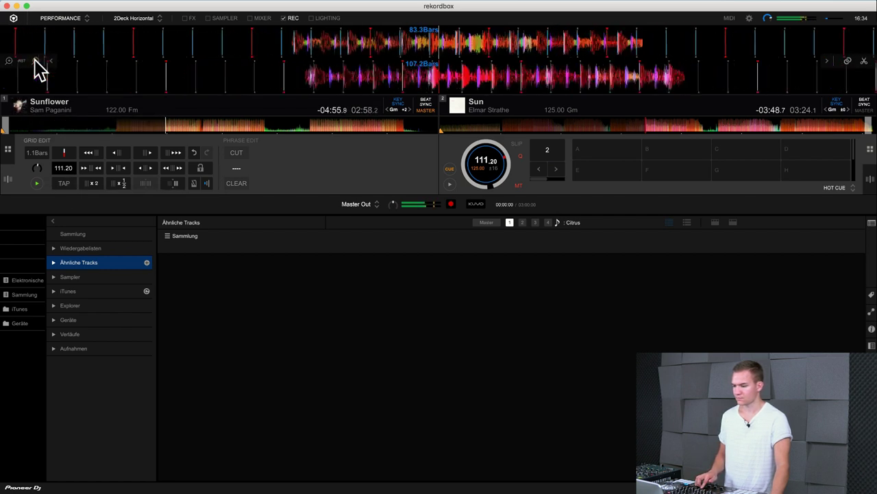
{"action": "left_click", "coordinate": [69, 180]}
{"action": "left_click", "coordinate": [69, 179]}
{"action": "left_click", "coordinate": [70, 179]}
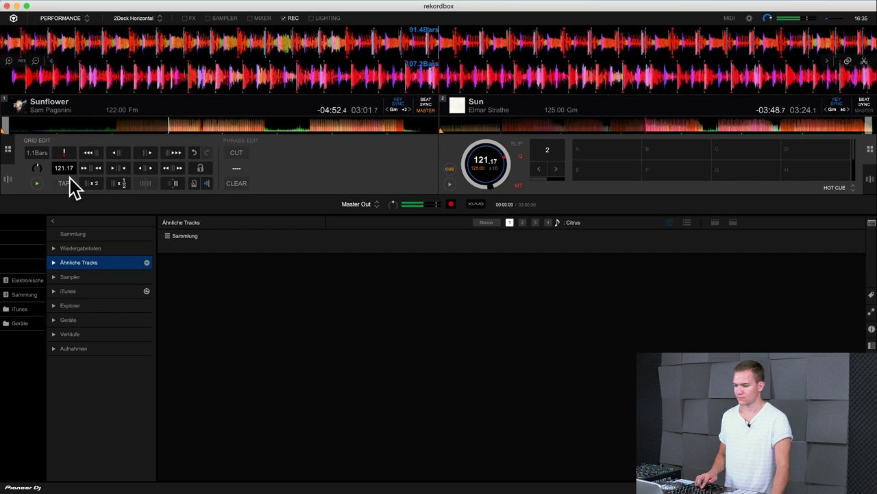
{"action": "left_click", "coordinate": [69, 180]}
{"action": "left_click", "coordinate": [70, 180]}
{"action": "left_click", "coordinate": [71, 181]}
{"action": "left_click", "coordinate": [71, 181]}
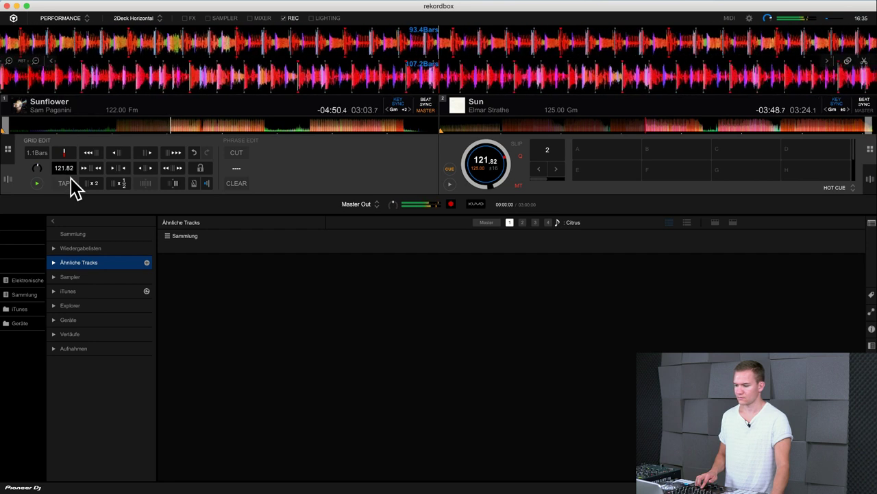
{"action": "left_click", "coordinate": [71, 181]}
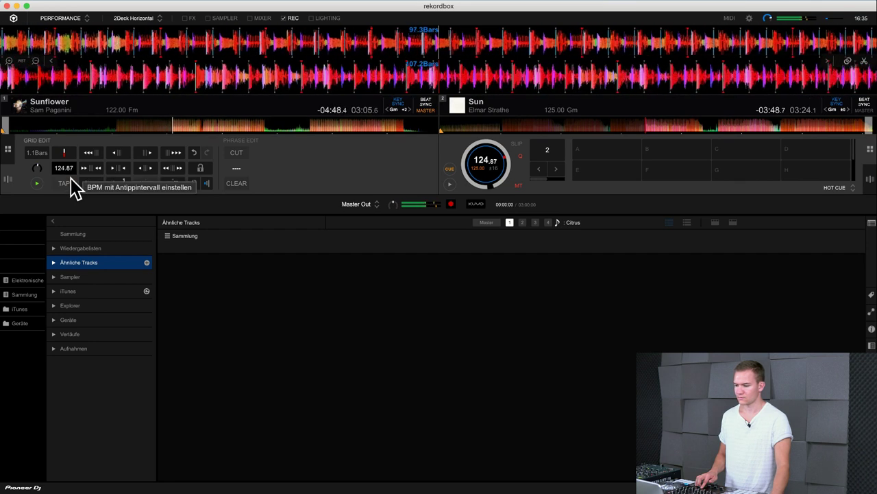
{"action": "left_click", "coordinate": [71, 181]}
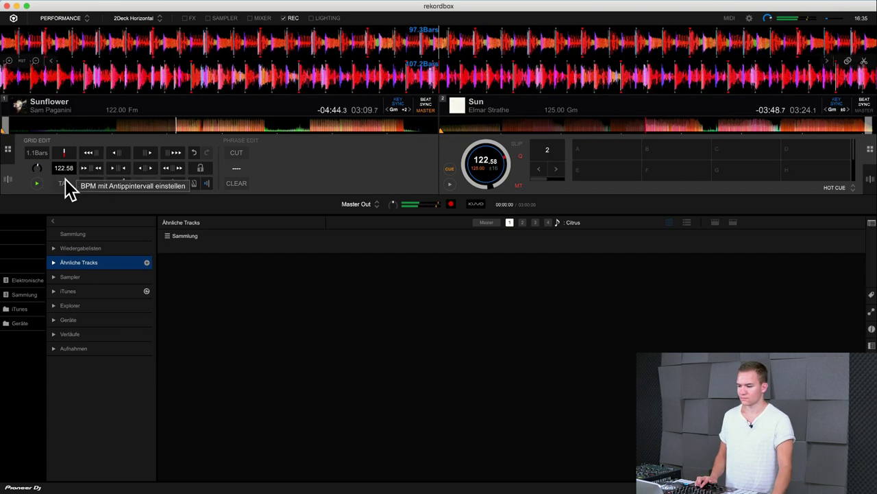
{"action": "left_click", "coordinate": [65, 181]}
{"action": "left_click", "coordinate": [65, 181]}
{"action": "left_click", "coordinate": [66, 181]}
{"action": "left_click", "coordinate": [66, 181]}
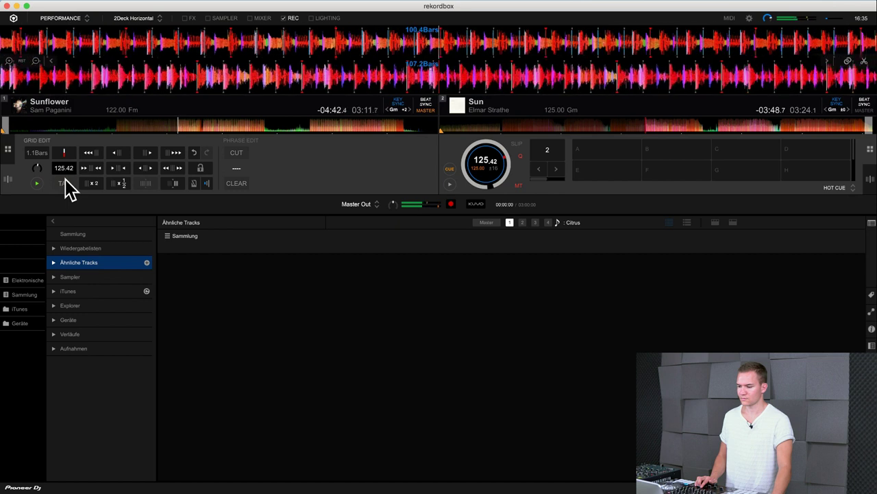
{"action": "left_click", "coordinate": [65, 181]}
{"action": "left_click", "coordinate": [65, 180]}
{"action": "left_click", "coordinate": [65, 181]}
{"action": "left_click", "coordinate": [65, 181]}
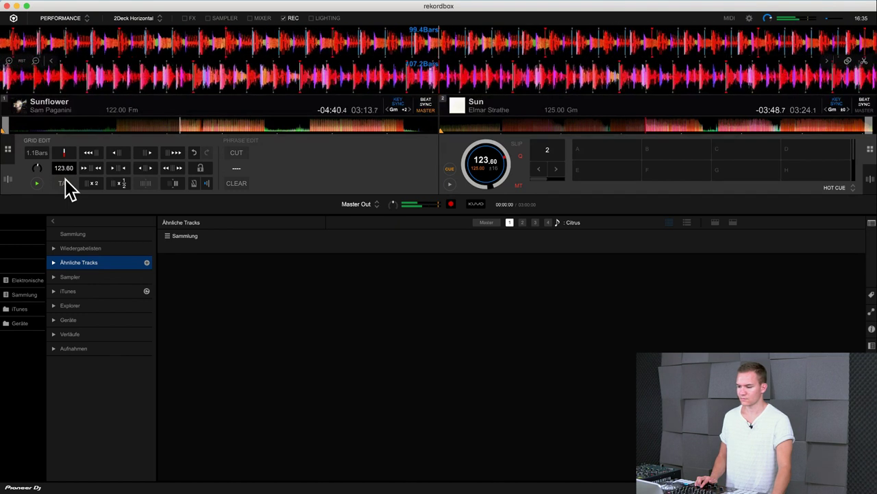
{"action": "left_click", "coordinate": [65, 181]}
{"action": "left_click", "coordinate": [65, 181]}
{"action": "left_click", "coordinate": [66, 181]}
{"action": "left_click", "coordinate": [65, 181]}
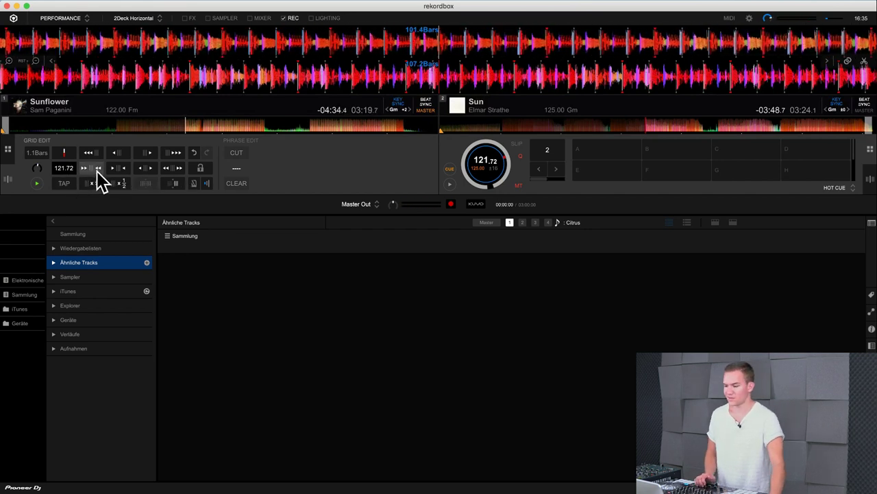
Enlarge the waveforms, lock Sunflower's beatgrid against editing, and unlock it again.
{"action": "left_click", "coordinate": [9, 61]}
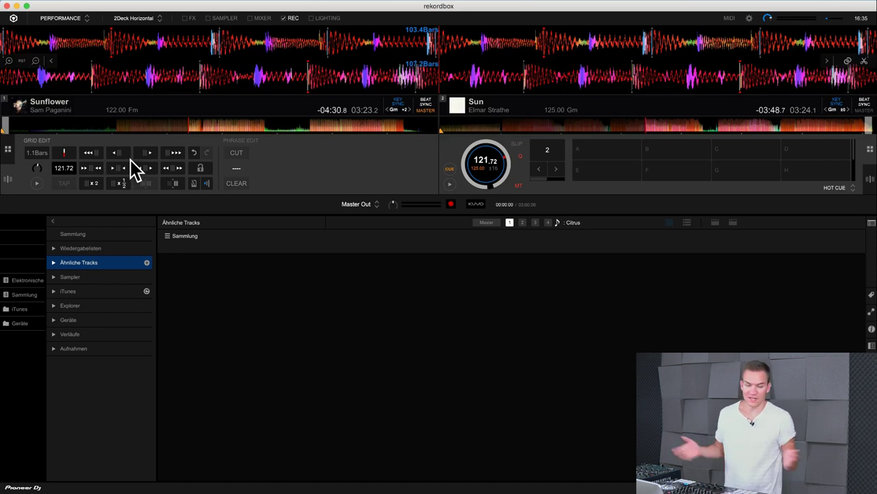
{"action": "left_click", "coordinate": [200, 168]}
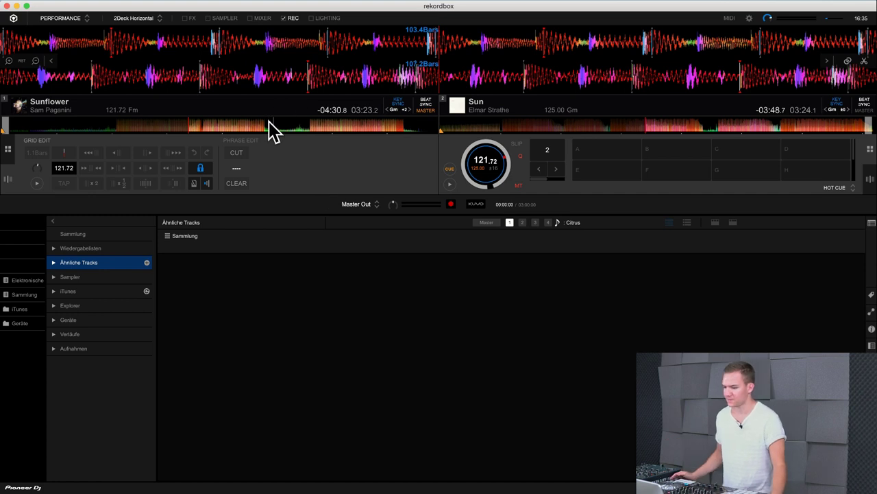
{"action": "left_click", "coordinate": [200, 168]}
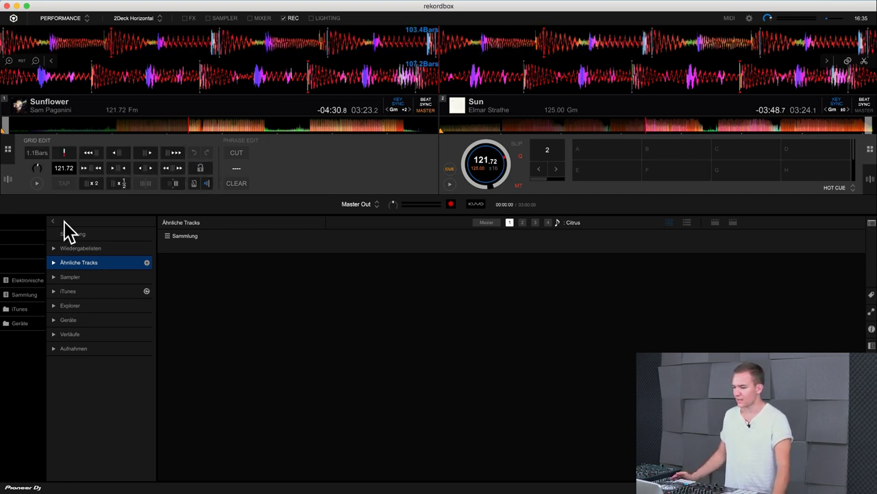
Find Sunflower in the whole collection by searching for "sunflo" and re-analyze its BPM/Grid (range 70-180), key and phrase.
{"action": "left_click", "coordinate": [81, 236]}
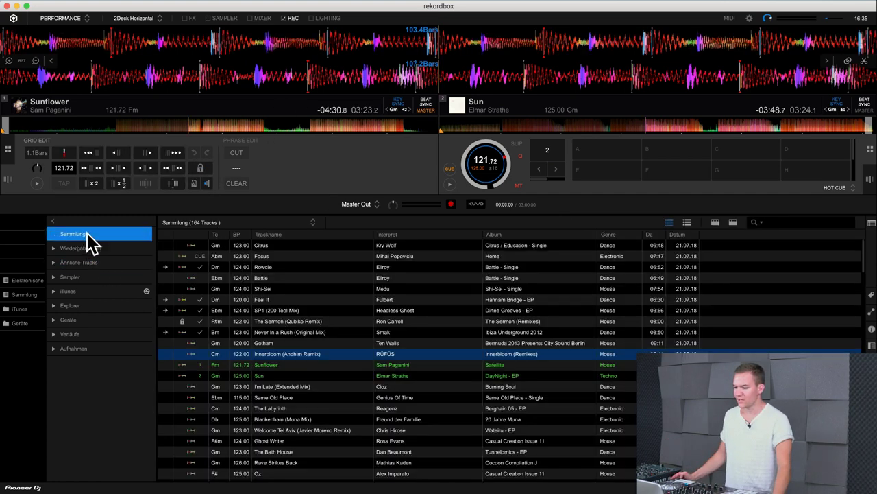
{"action": "left_click", "coordinate": [806, 225]}
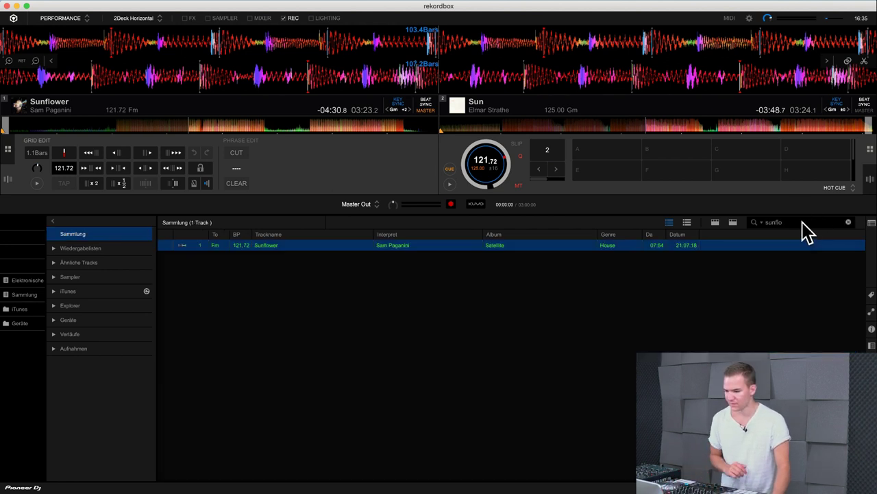
{"action": "right_click", "coordinate": [324, 248]}
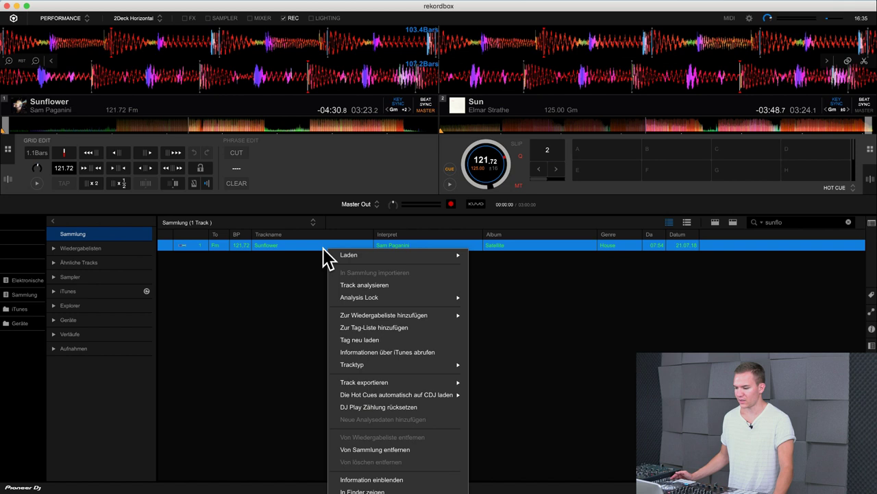
{"action": "left_click", "coordinate": [416, 286]}
{"action": "left_click", "coordinate": [407, 307]}
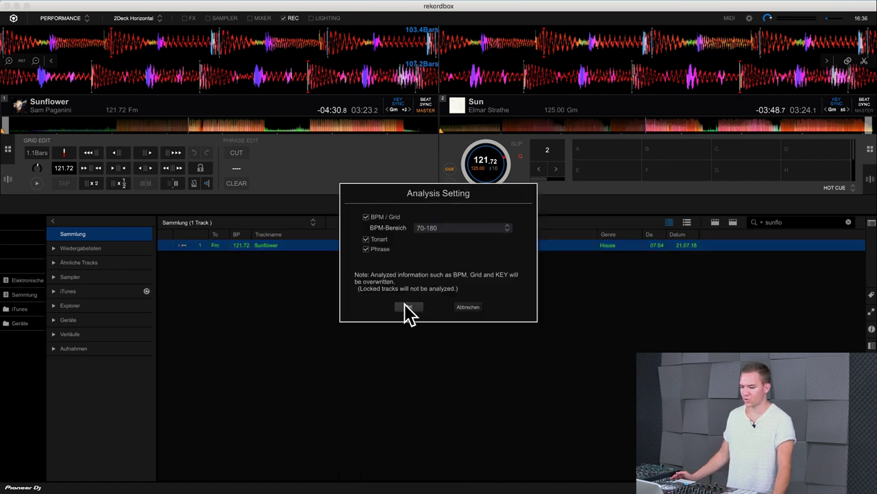
Show deck 1's performance pads instead of grid editing, set a cue point at about 02:53 in Sunflower, and audition it.
{"action": "left_click", "coordinate": [143, 127]}
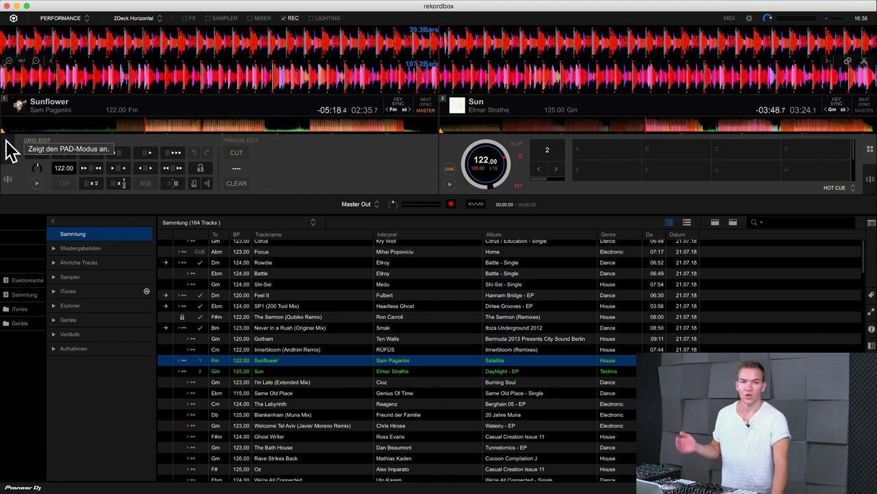
{"action": "left_click", "coordinate": [9, 149]}
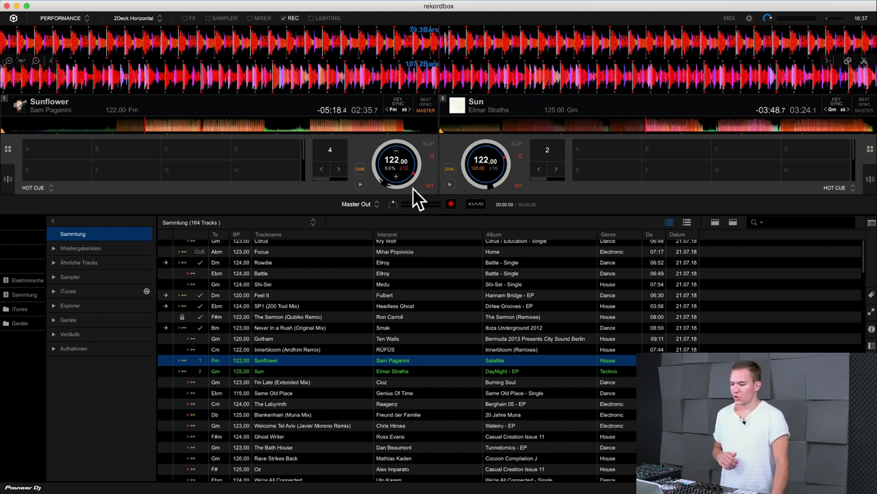
{"action": "left_click", "coordinate": [361, 171]}
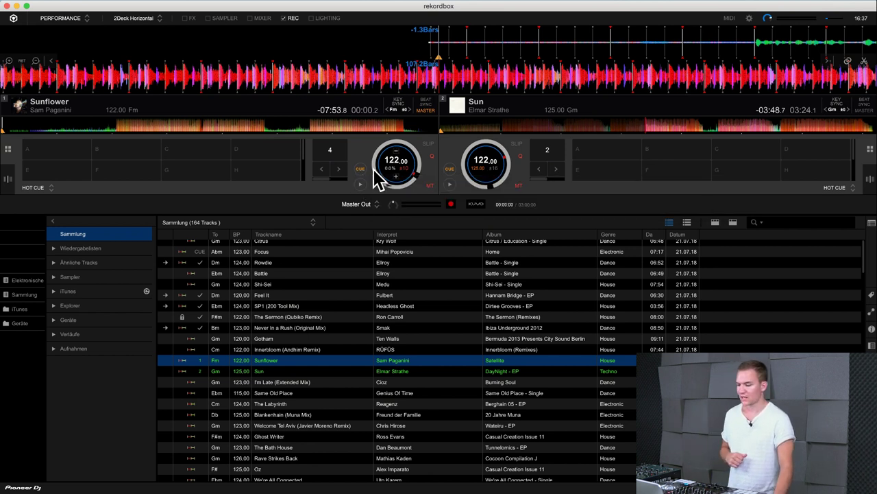
{"action": "left_click", "coordinate": [164, 128]}
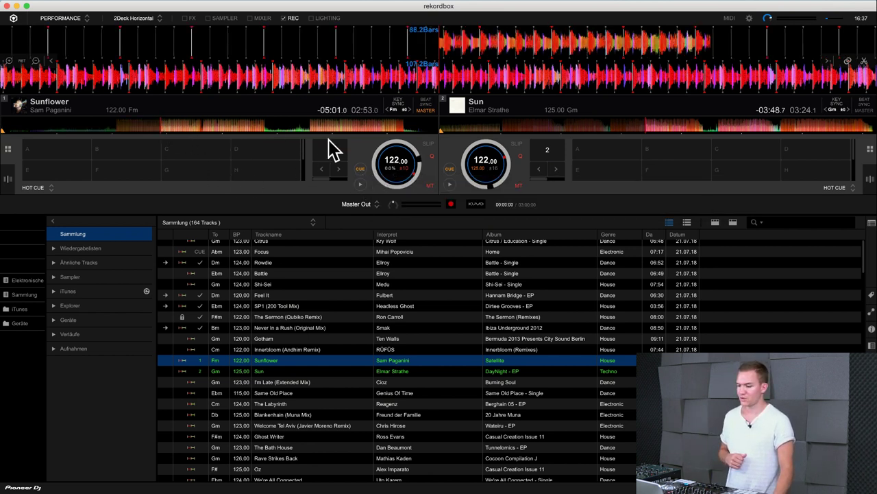
{"action": "left_click", "coordinate": [359, 171]}
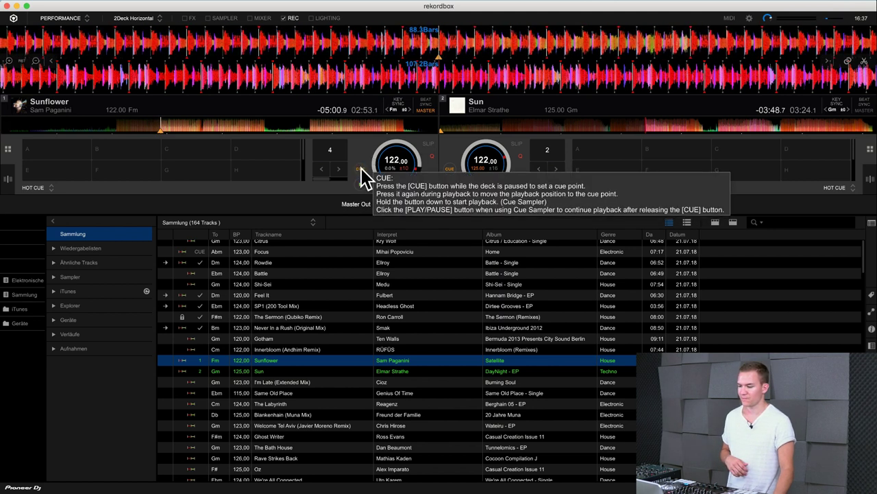
{"action": "left_click", "coordinate": [360, 171]}
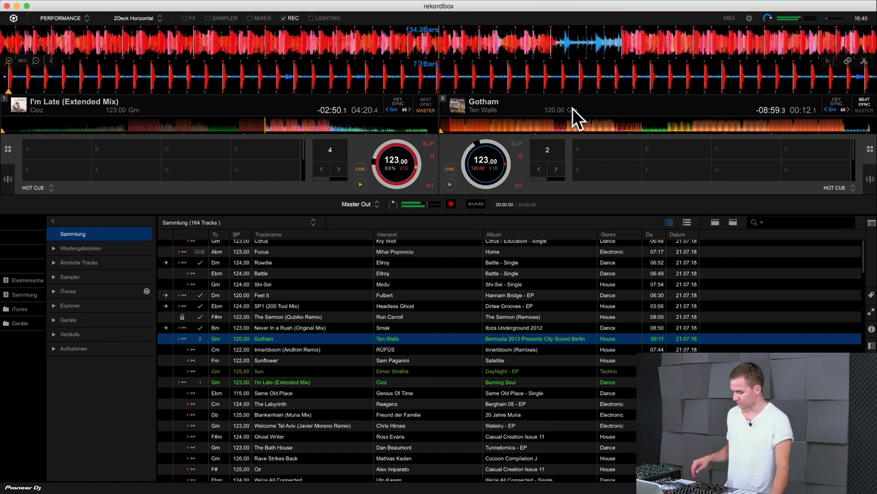
Set hot cue A at about 04:22 in I'm Late (Extended Mix) on deck 1.
{"action": "key", "text": "1"}
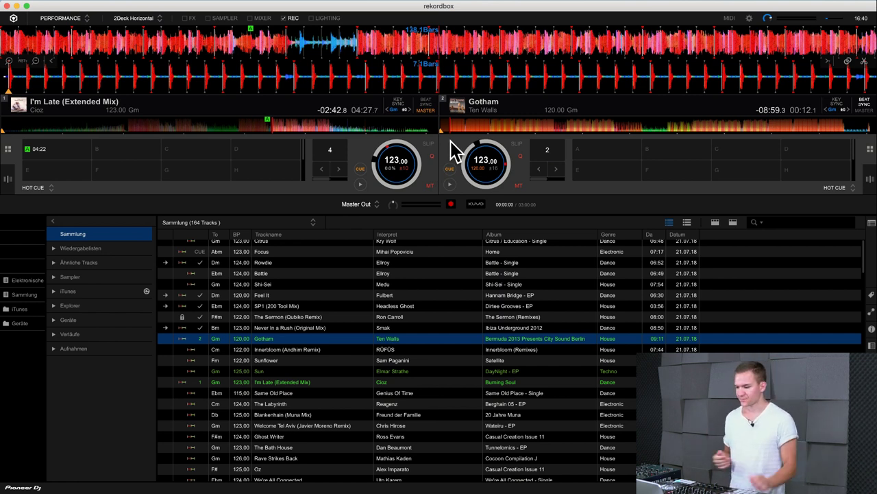
Start a 4-beat auto loop on deck 1 and try halving and doubling its length.
{"action": "left_click", "coordinate": [339, 153]}
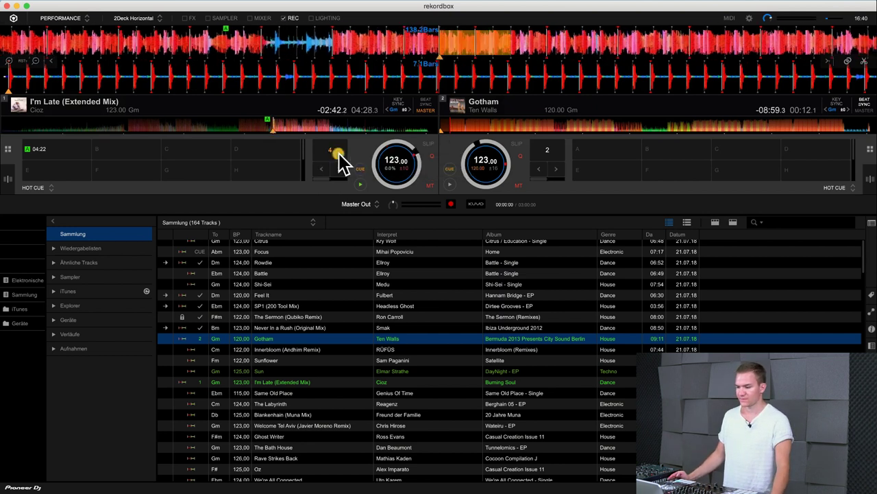
{"action": "left_click", "coordinate": [322, 169]}
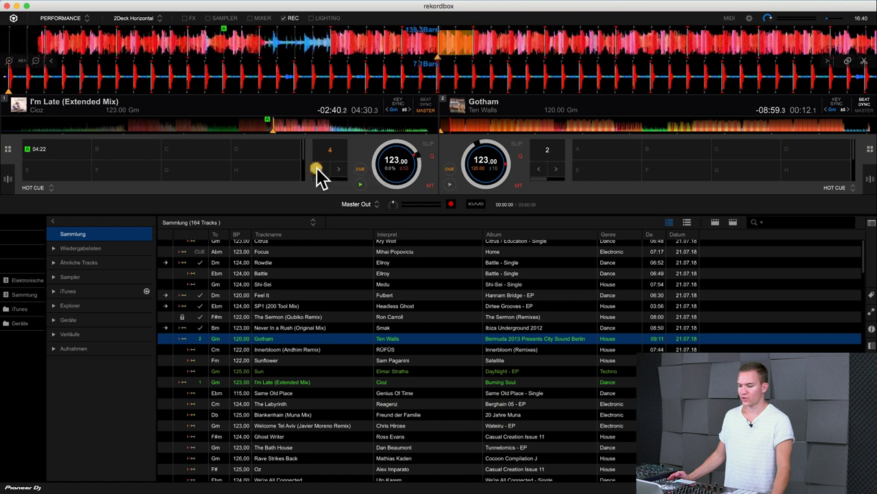
{"action": "left_click", "coordinate": [321, 169]}
{"action": "left_click", "coordinate": [340, 168]}
{"action": "left_click", "coordinate": [336, 172]}
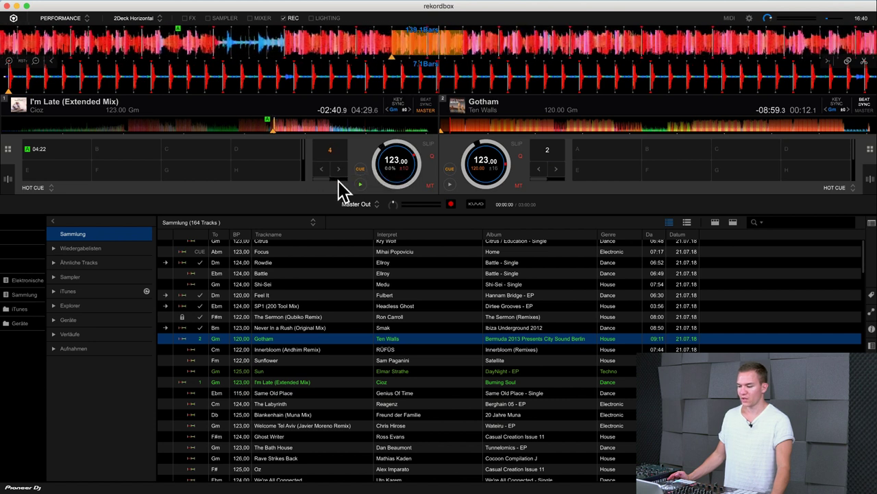
Exit deck 1's auto loop, set a manual loop in and out point around 04:32, then exit and re-enter the manual loop.
{"action": "left_click", "coordinate": [336, 180]}
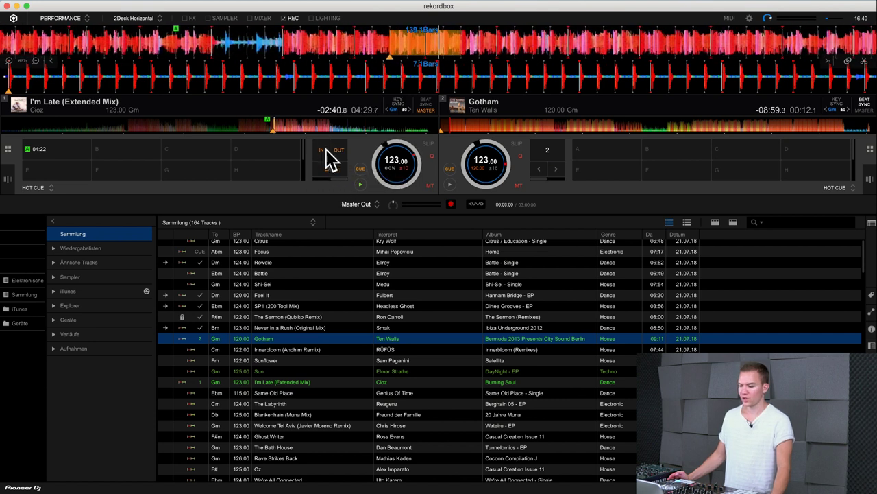
{"action": "left_click", "coordinate": [329, 168]}
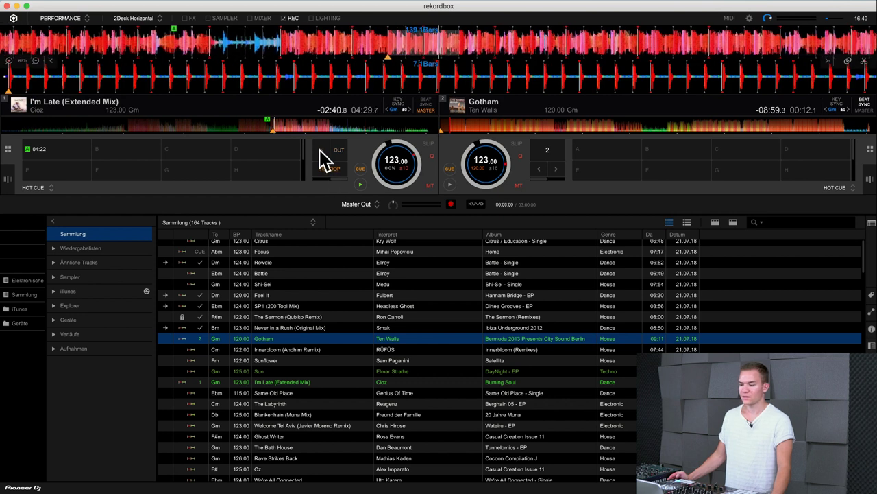
{"action": "left_click", "coordinate": [323, 150]}
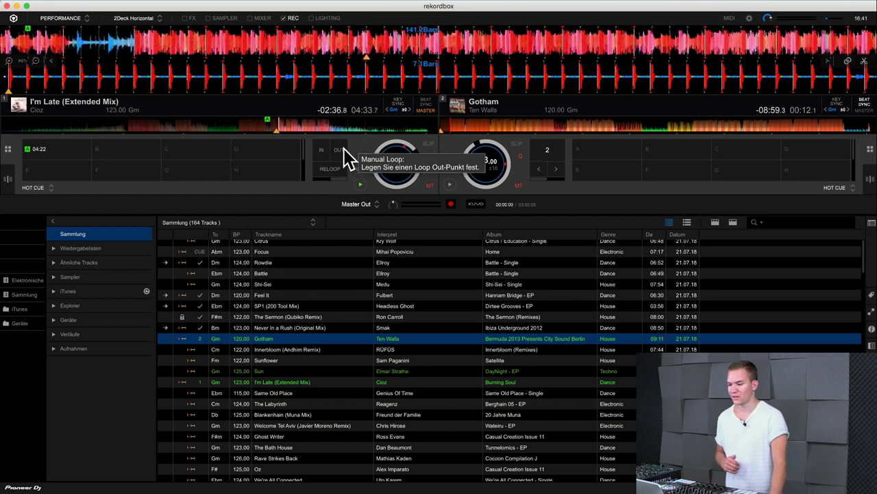
{"action": "left_click", "coordinate": [348, 151]}
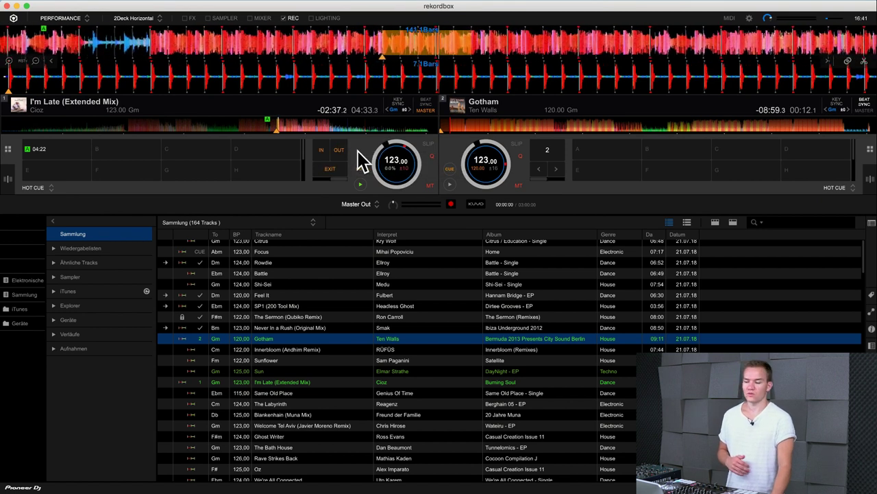
{"action": "left_click", "coordinate": [336, 168]}
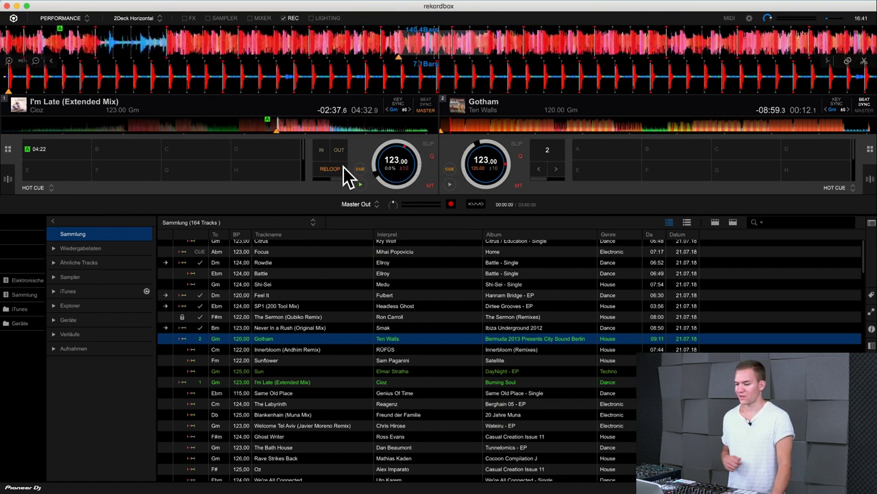
{"action": "left_click", "coordinate": [329, 169]}
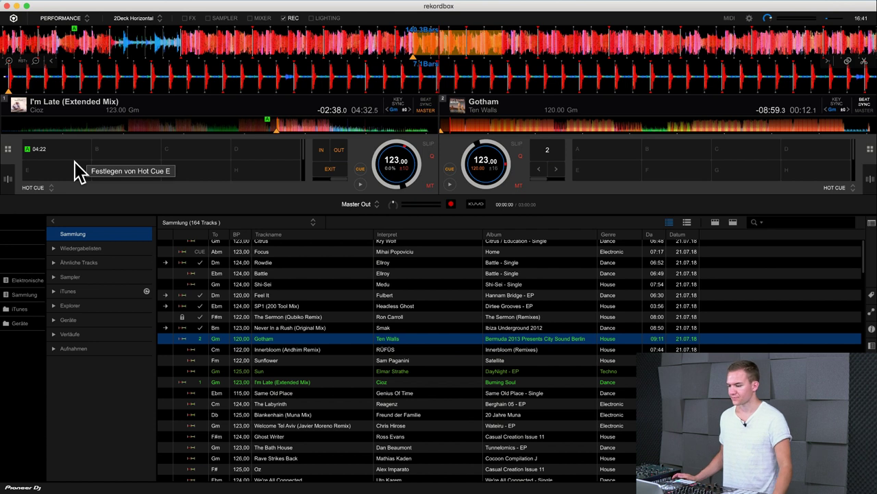
Delete deck 1's hot cue A, resume playback outside the loop, and set hot cue A again at 04:36.
{"action": "left_click", "coordinate": [86, 143]}
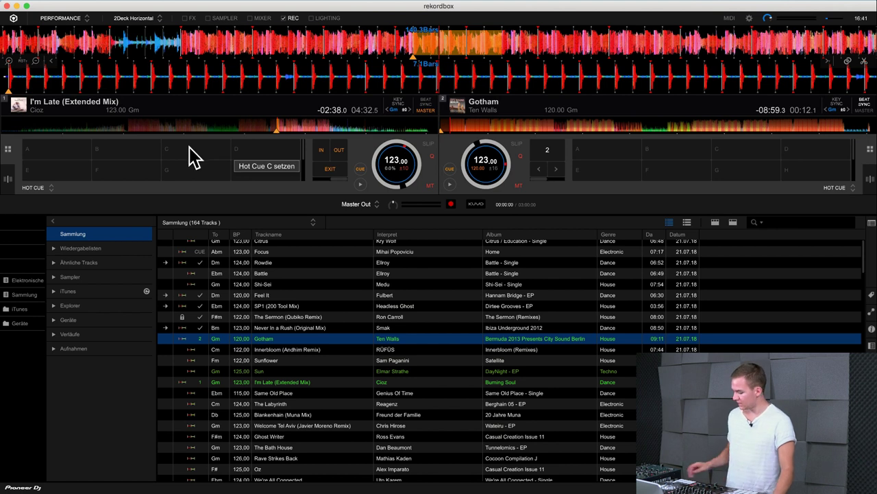
{"action": "key", "text": "space"}
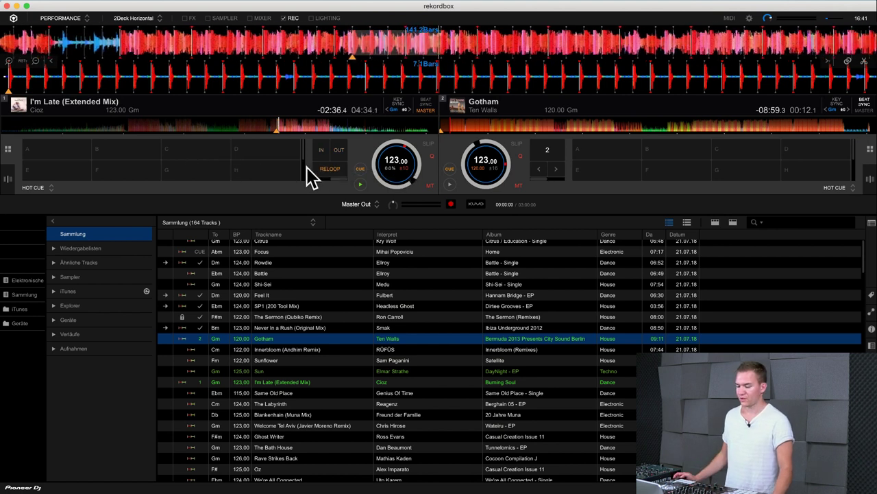
{"action": "left_click", "coordinate": [321, 169]}
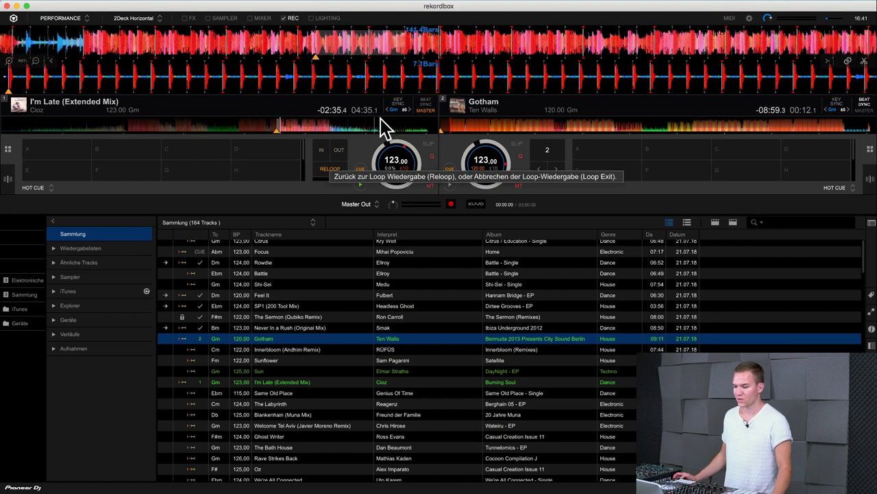
{"action": "left_click", "coordinate": [58, 154]}
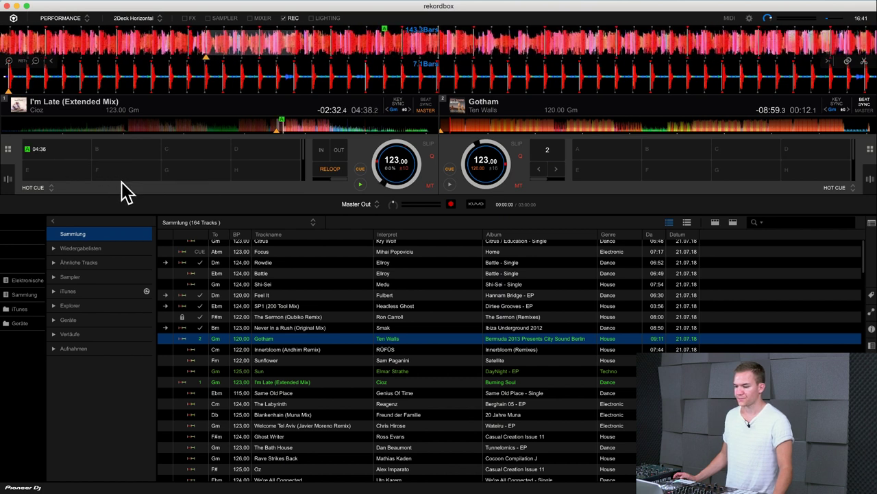
Audition hot cue A on deck 1 and switch Slip mode on and off again.
{"action": "left_click", "coordinate": [84, 163]}
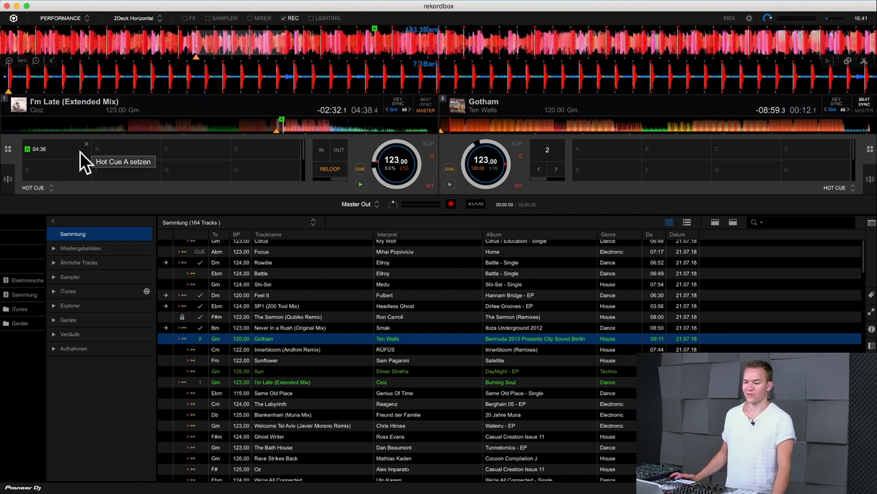
{"action": "left_click", "coordinate": [85, 162]}
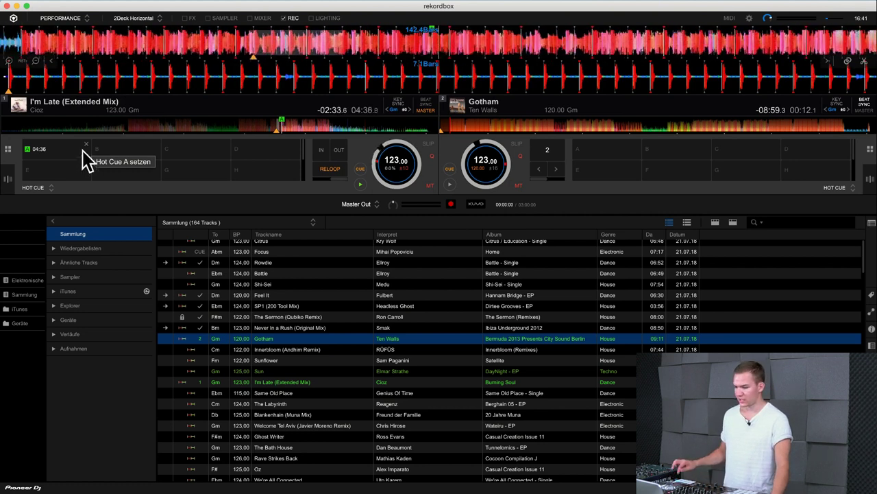
{"action": "left_click", "coordinate": [431, 144]}
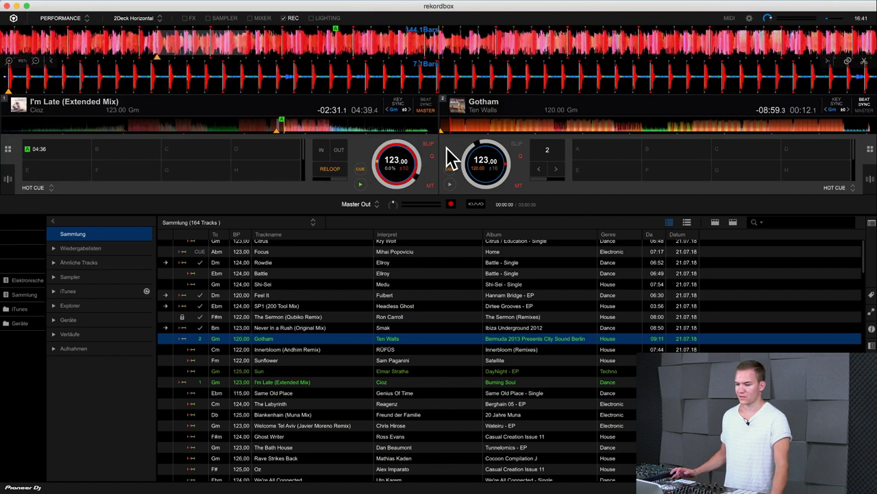
{"action": "left_click", "coordinate": [429, 145]}
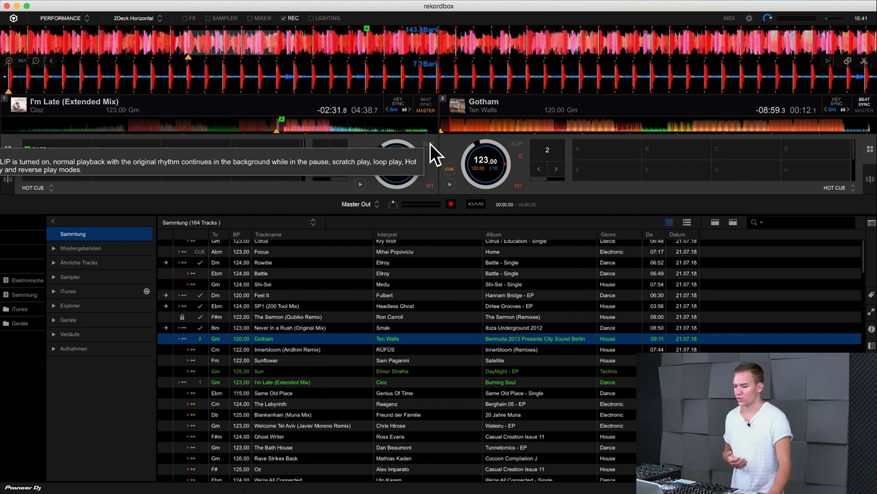
Set hot cue F at 02:02 in I'm Late (Extended Mix) and switch deck 1's pads to Pad FX mode.
{"action": "left_click", "coordinate": [126, 125]}
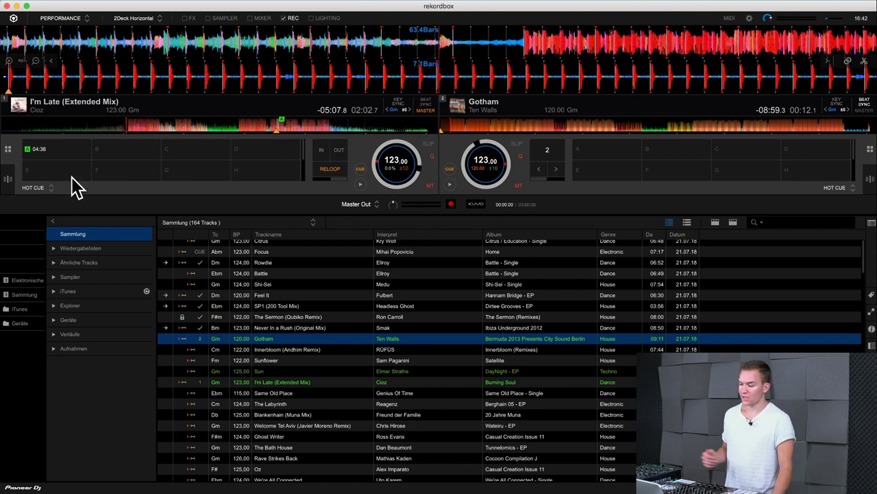
{"action": "key", "text": "2"}
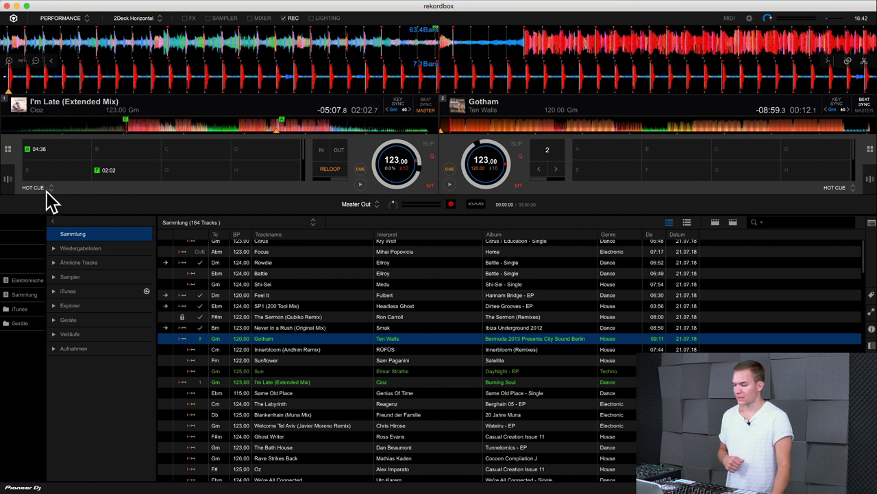
{"action": "left_click", "coordinate": [32, 187]}
{"action": "left_click", "coordinate": [60, 207]}
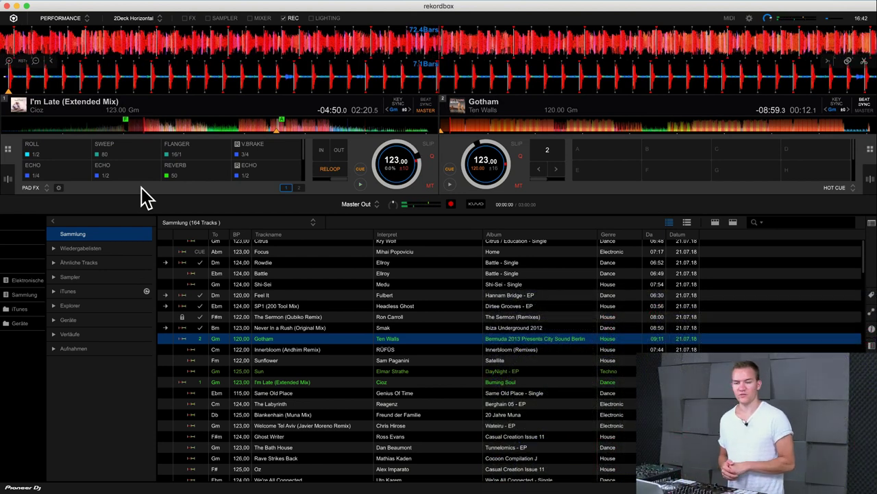
Examine the second Pad FX bank and the first bank's effect settings, including Roll's beat and level/depth values.
{"action": "left_click", "coordinate": [298, 188]}
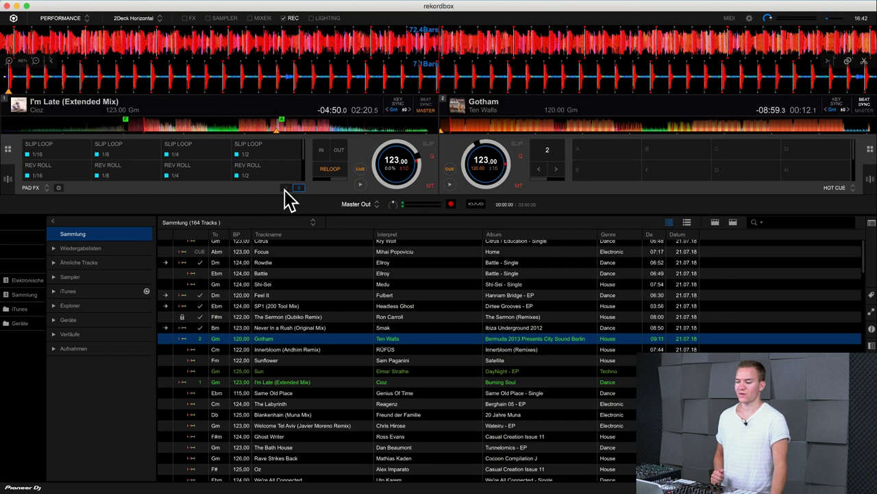
{"action": "left_click", "coordinate": [286, 189]}
{"action": "left_click", "coordinate": [60, 188]}
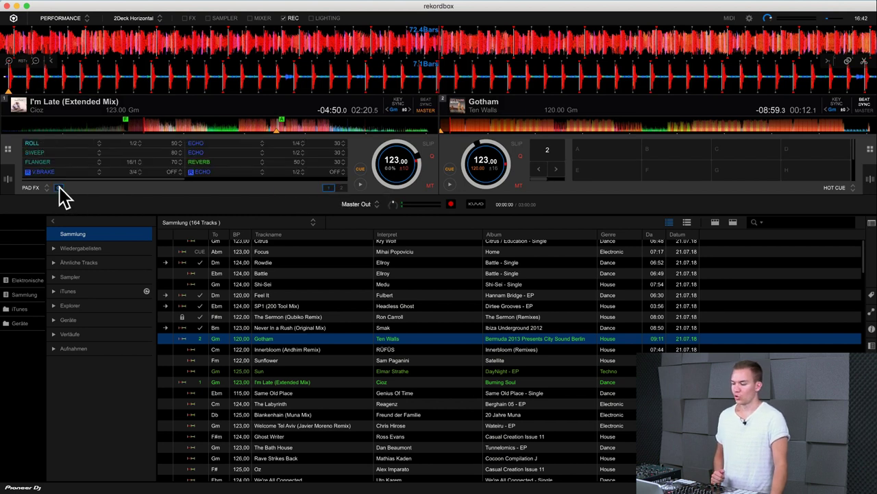
{"action": "left_click", "coordinate": [137, 145]}
{"action": "left_click", "coordinate": [169, 143]}
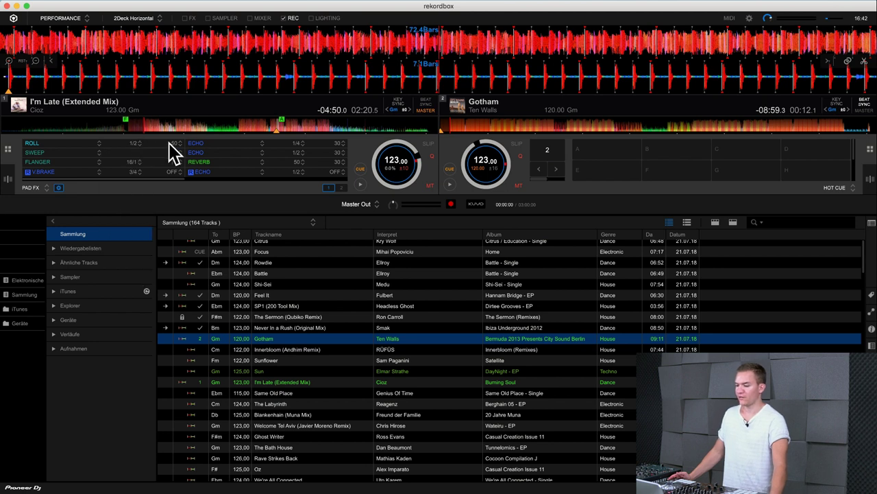
{"action": "left_click", "coordinate": [182, 144]}
{"action": "left_click", "coordinate": [179, 142]}
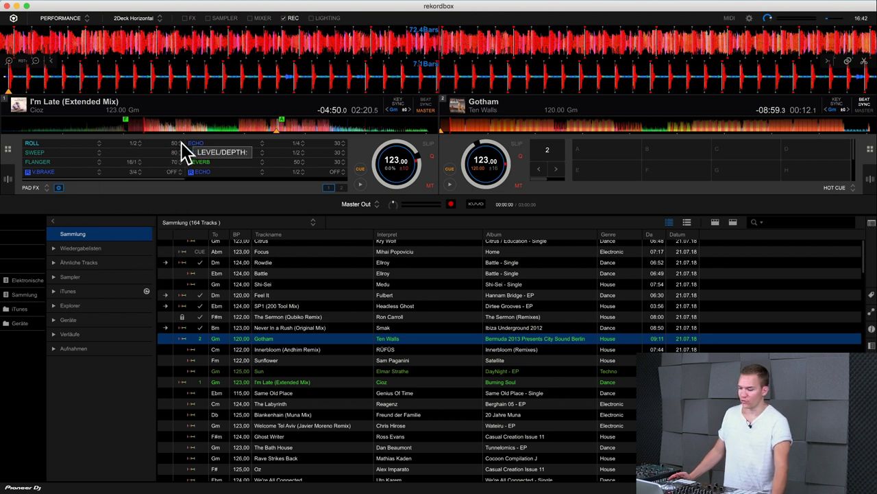
{"action": "left_click", "coordinate": [58, 187]}
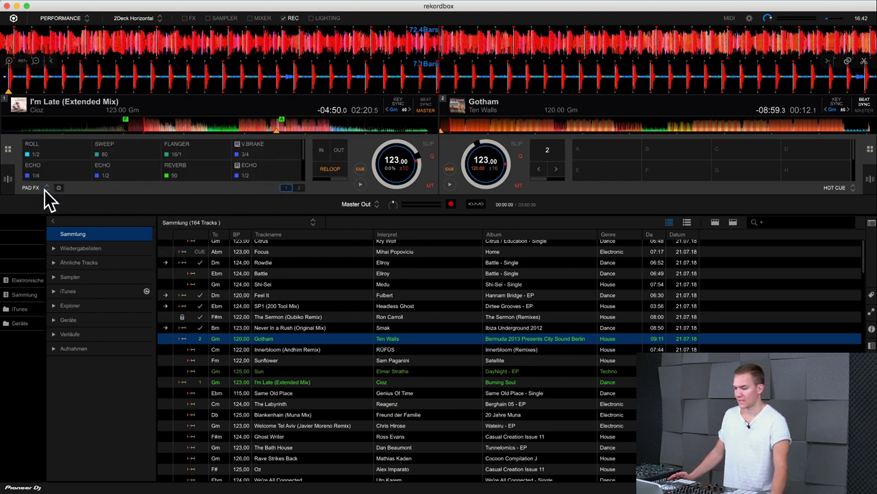
Switch deck 1's pads to Slicer mode and turn on the slicer loop.
{"action": "left_click", "coordinate": [29, 188]}
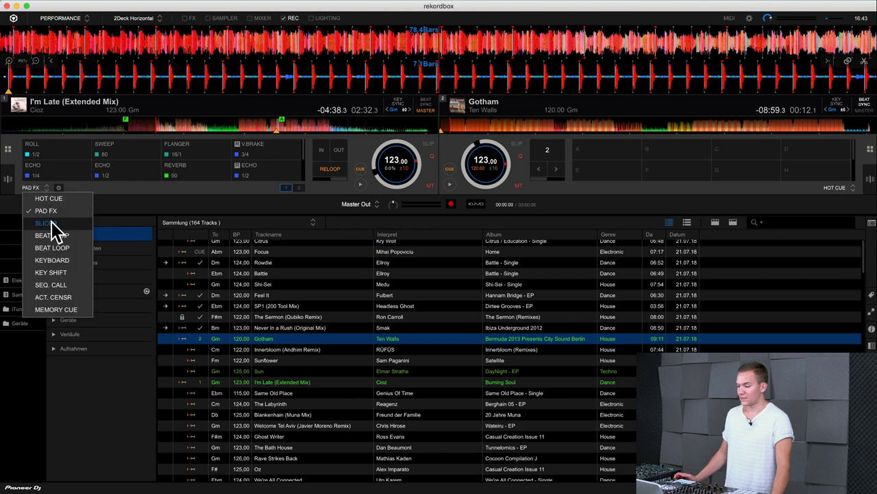
{"action": "left_click", "coordinate": [43, 223]}
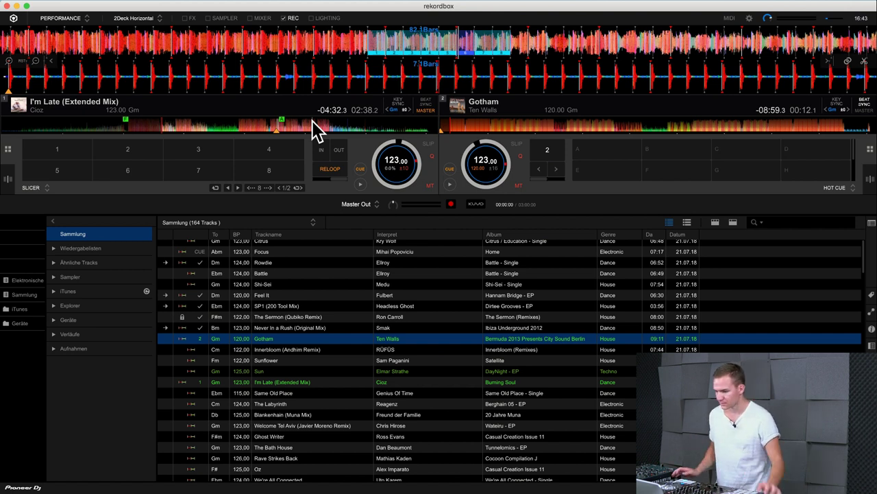
{"action": "left_click", "coordinate": [215, 187]}
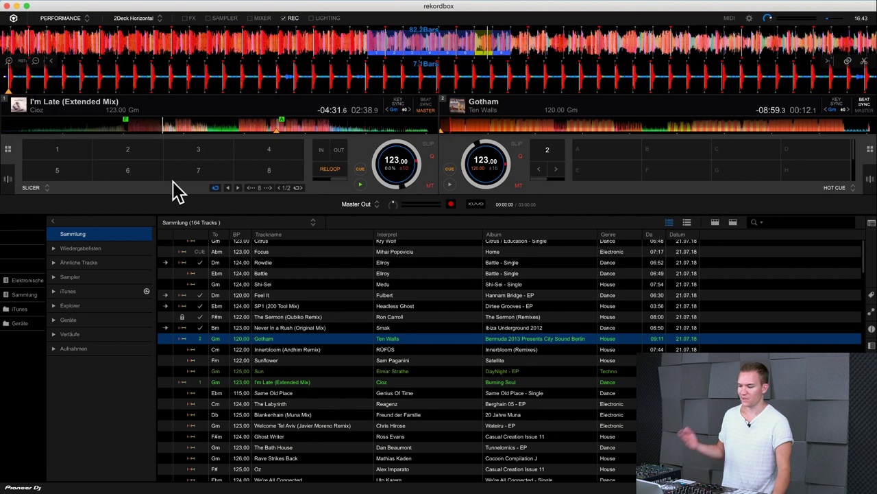
Try shorter and longer slicer ranges on deck 1, returning the range to 8.
{"action": "left_click", "coordinate": [252, 188]}
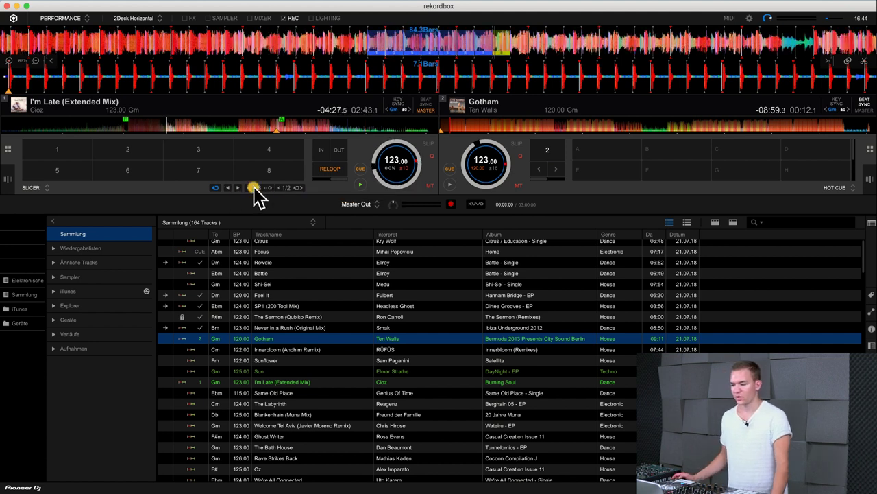
{"action": "left_click", "coordinate": [273, 187]}
{"action": "left_click", "coordinate": [273, 187]}
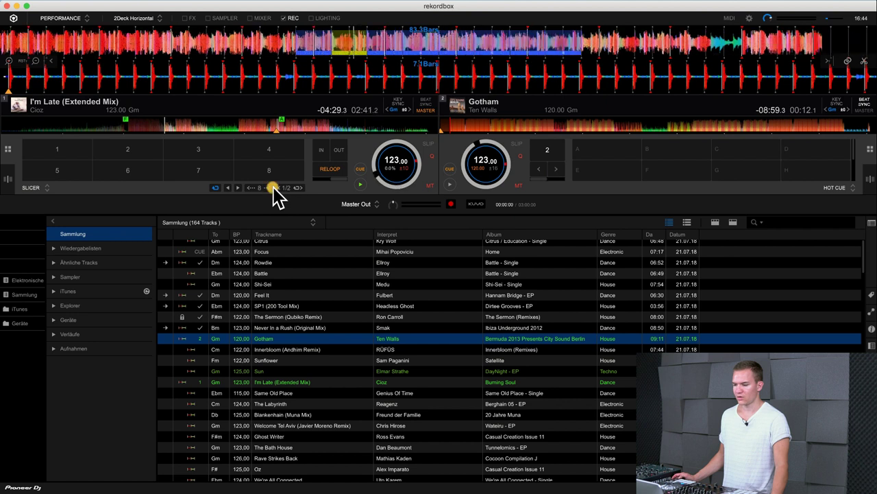
{"action": "left_click", "coordinate": [273, 187]}
{"action": "left_click", "coordinate": [251, 188]}
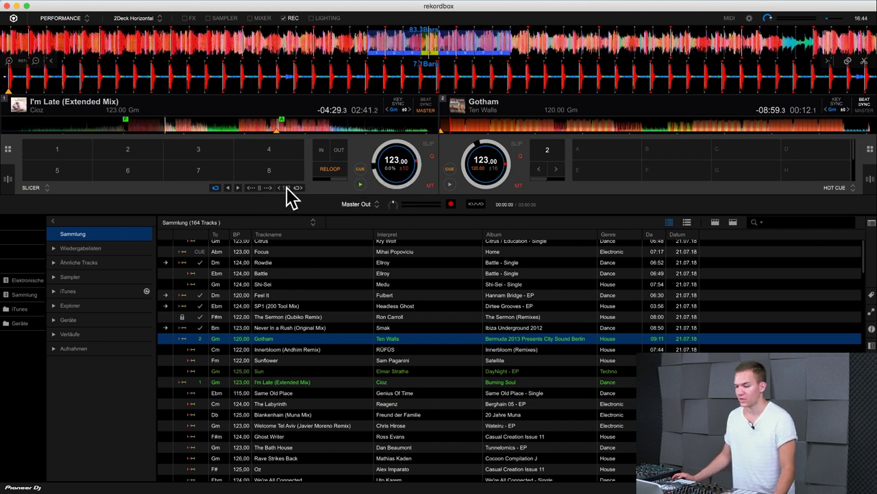
{"action": "left_click", "coordinate": [280, 187]}
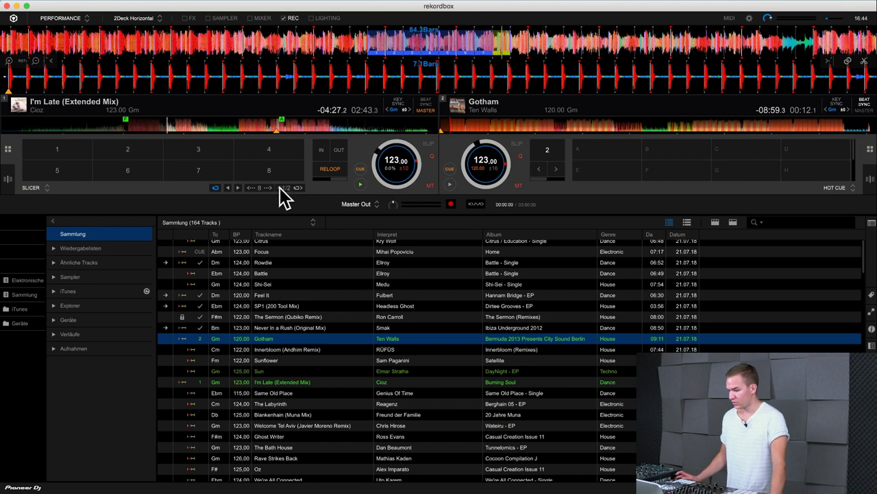
Switch deck 1's pads to Beat Jump mode and raise the jump sizes to 2, 4, 8 and 16 beats.
{"action": "left_click", "coordinate": [41, 188]}
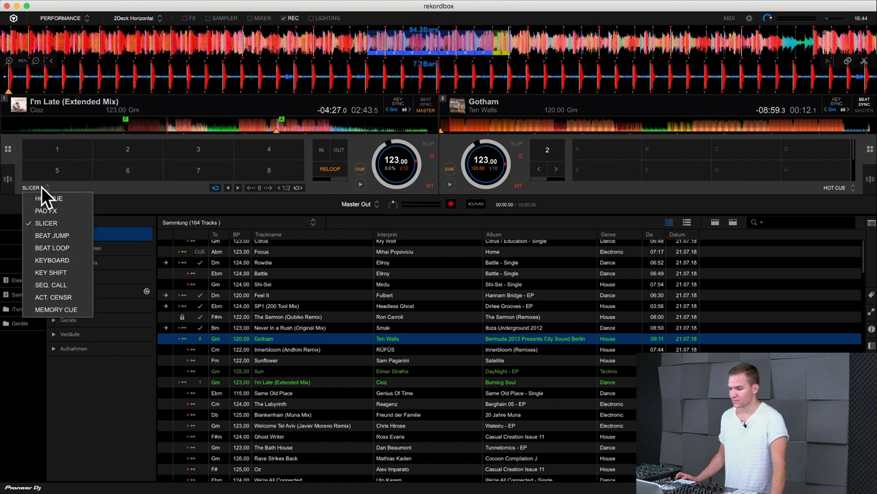
{"action": "left_click", "coordinate": [54, 235]}
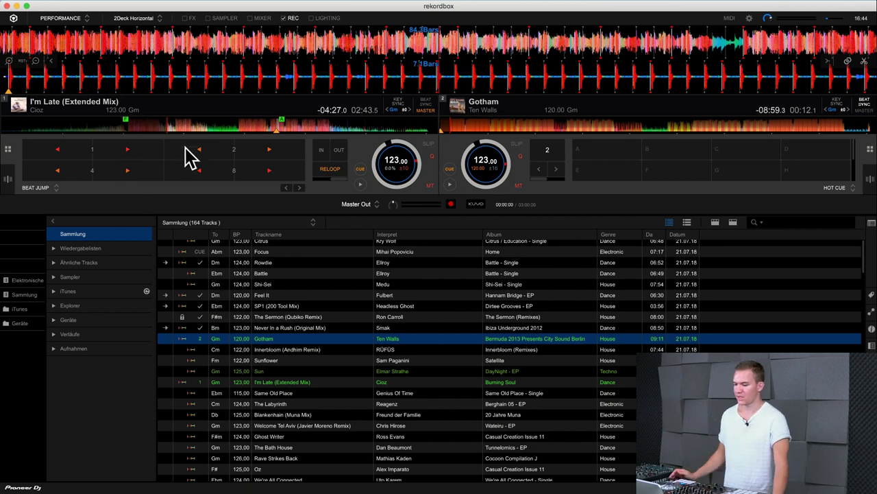
{"action": "left_click", "coordinate": [299, 187]}
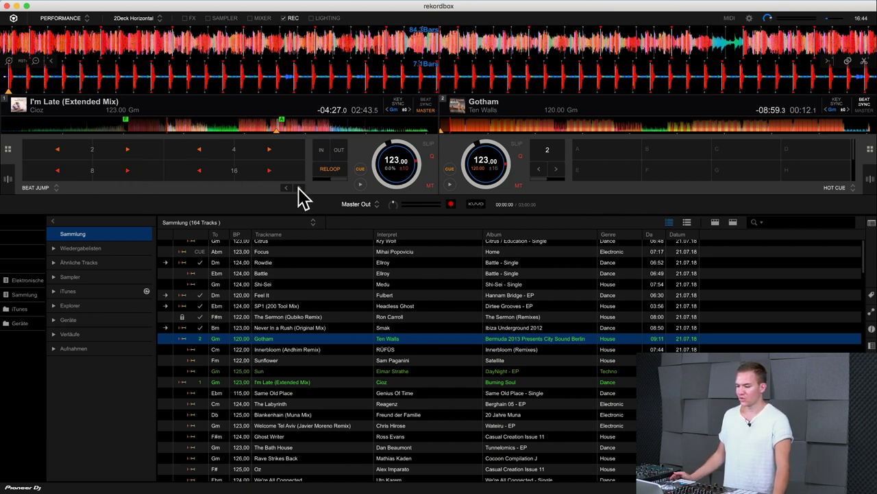
Set deck 1's beat jump sizes to 1, 2, 4 and 8, and jump 8 beats backward and forward.
{"action": "left_click", "coordinate": [286, 187]}
{"action": "left_click", "coordinate": [299, 187]}
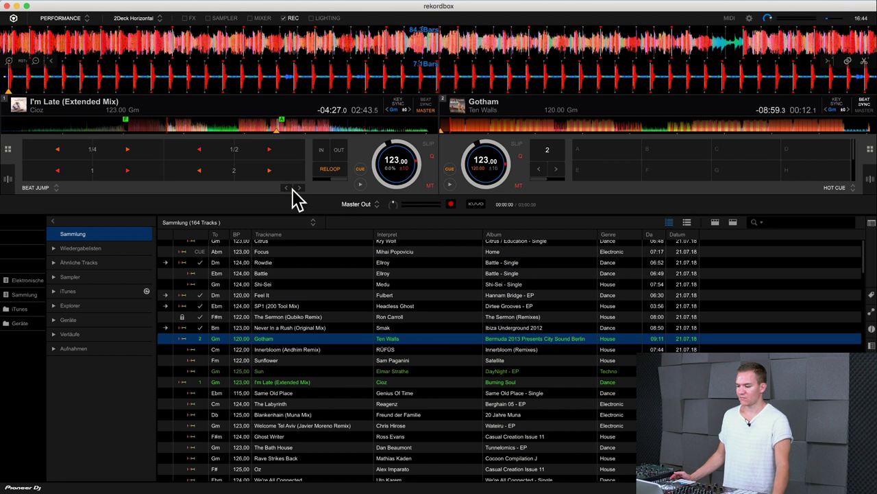
{"action": "left_click", "coordinate": [186, 166]}
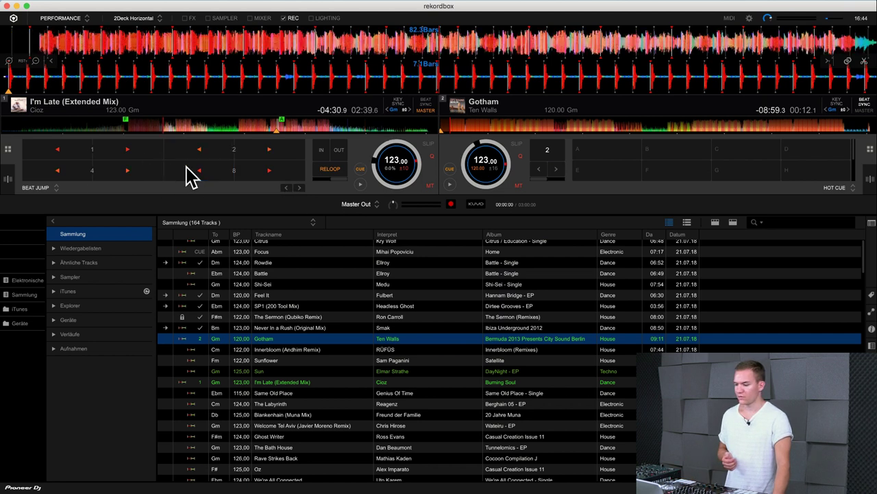
{"action": "left_click", "coordinate": [268, 168]}
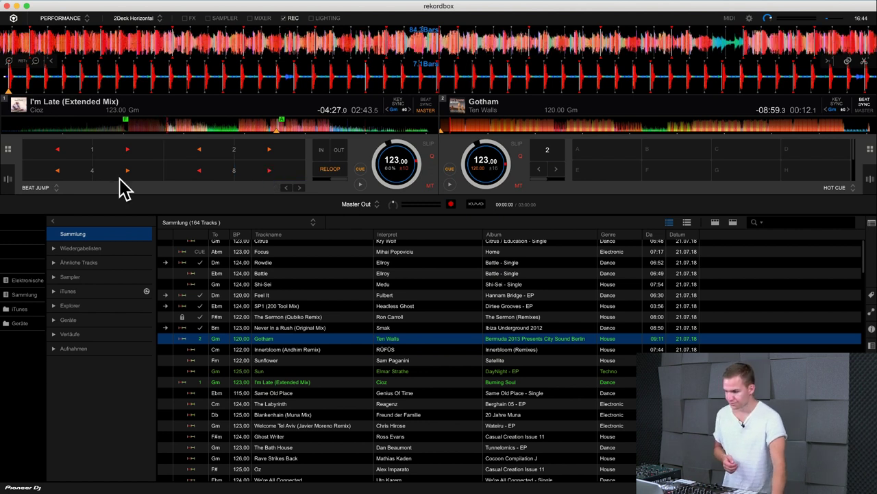
Switch deck 1's pads to Beat Loop mode and try loops of 1/32, 1 and 2 beats.
{"action": "left_click", "coordinate": [31, 190]}
{"action": "left_click", "coordinate": [60, 248]}
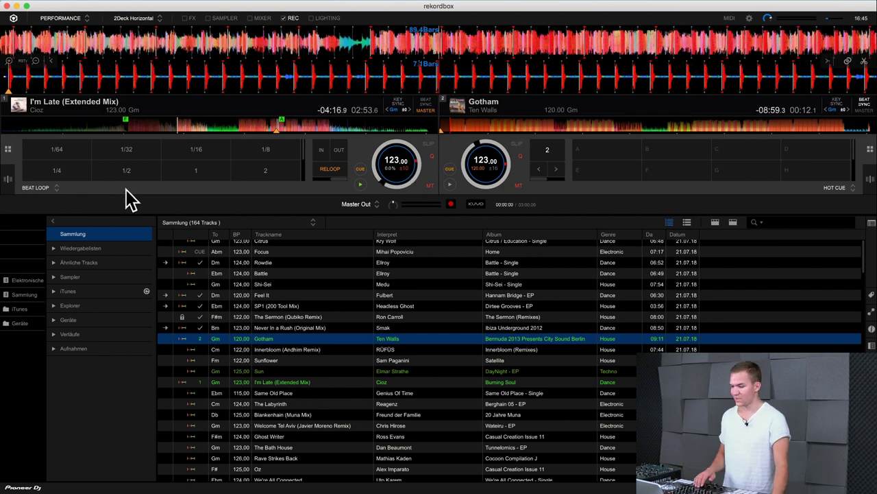
{"action": "left_click", "coordinate": [138, 159]}
{"action": "left_click", "coordinate": [140, 154]}
{"action": "left_click", "coordinate": [134, 155]}
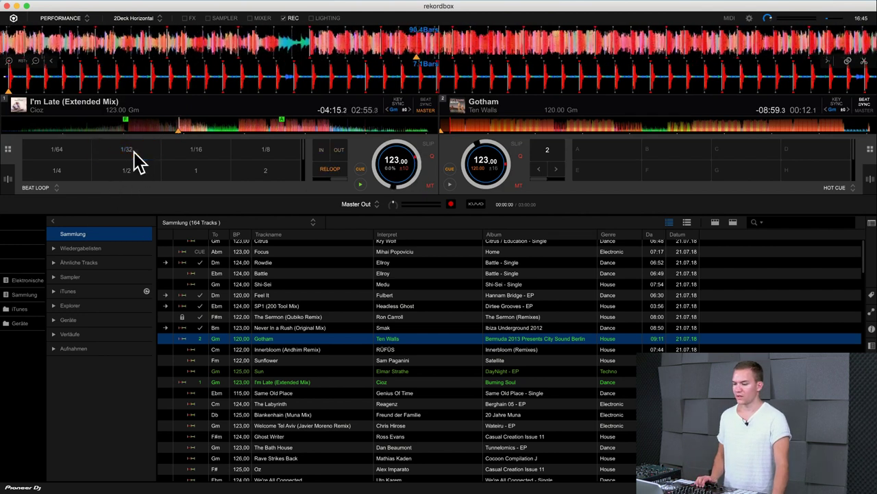
{"action": "left_click", "coordinate": [226, 177]}
{"action": "left_click", "coordinate": [214, 185]}
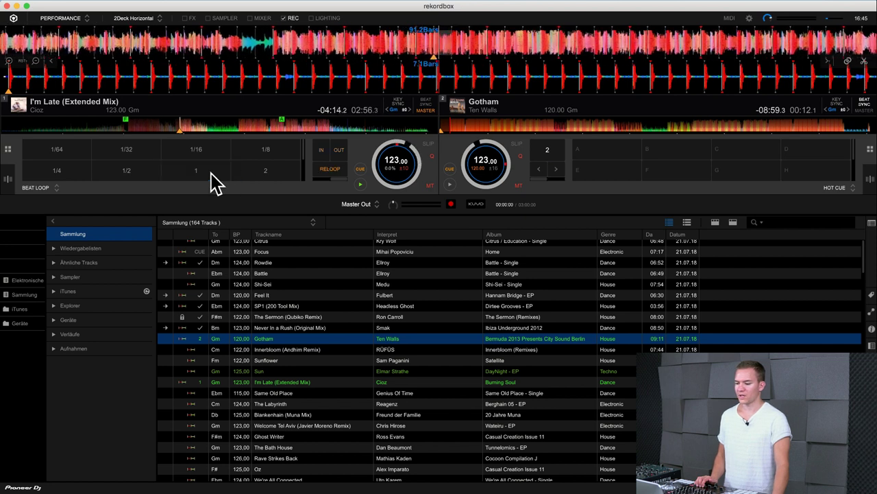
{"action": "left_click", "coordinate": [272, 171]}
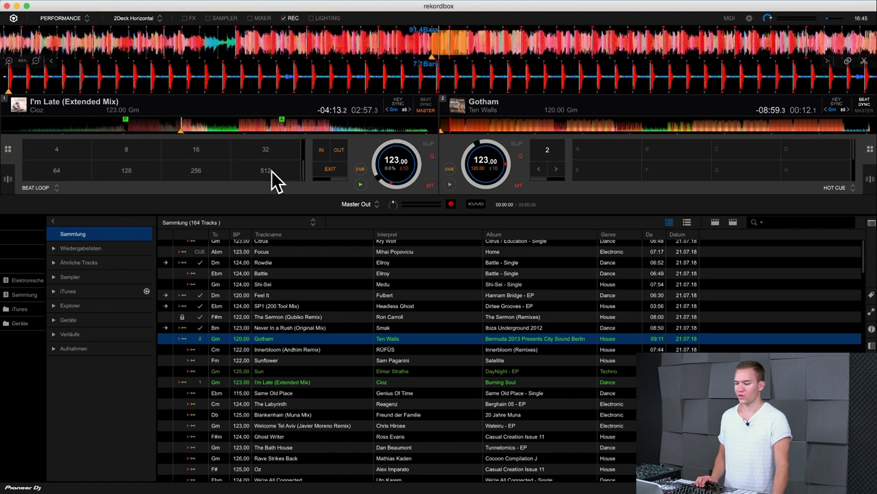
Trigger 16- and 8-beat loops on deck 1, try a 1/8-beat loop, and leave a 1-beat loop running.
{"action": "left_click", "coordinate": [196, 155]}
{"action": "left_click", "coordinate": [137, 161]}
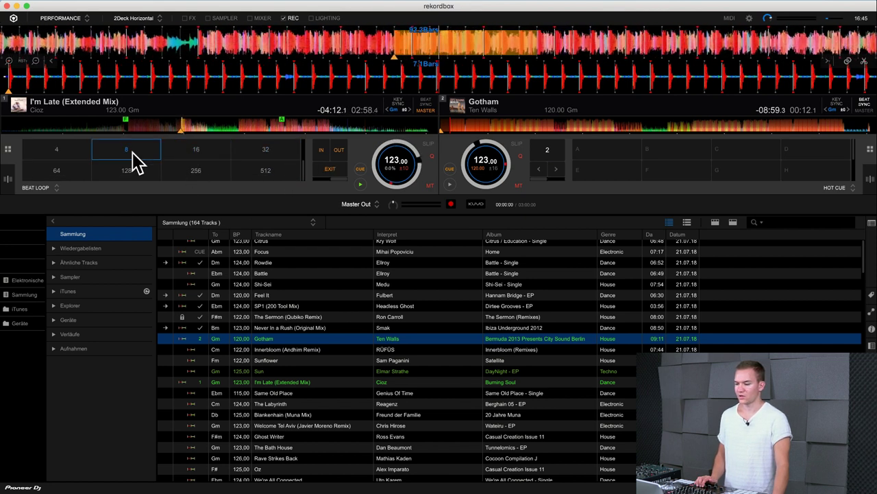
{"action": "left_click", "coordinate": [131, 161]}
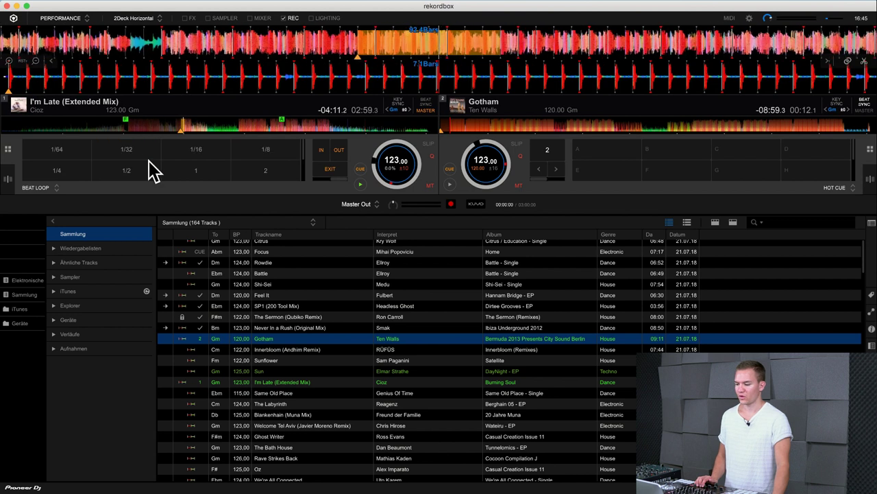
{"action": "left_click", "coordinate": [198, 173]}
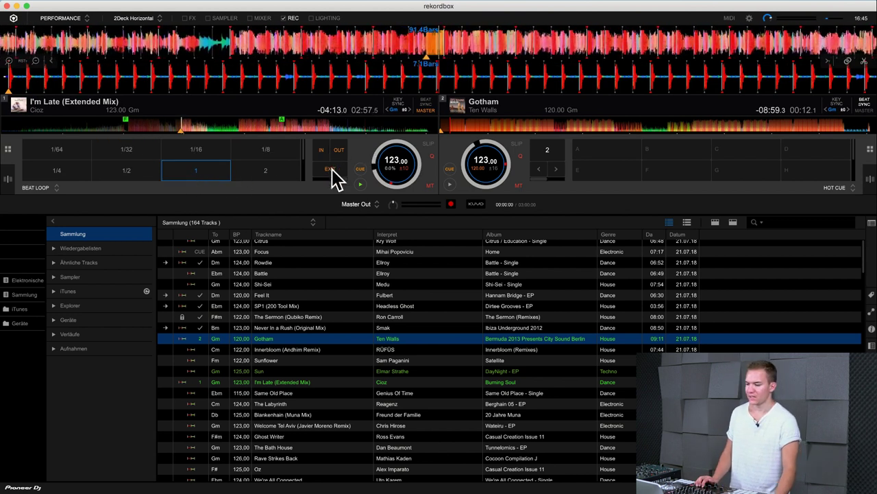
{"action": "left_click", "coordinate": [261, 156]}
{"action": "left_click", "coordinate": [196, 172]}
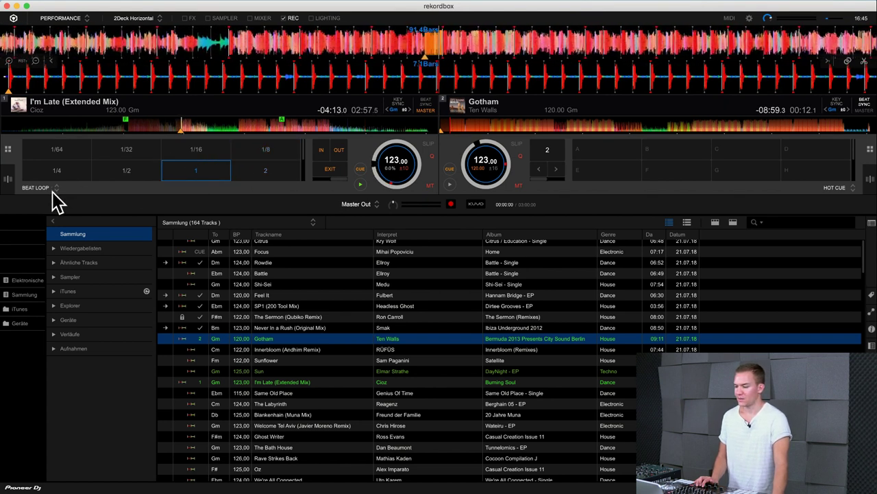
Switch deck 1's performance pads to Keyboard mode and assign Hot Cue A to them.
{"action": "left_click", "coordinate": [47, 189]}
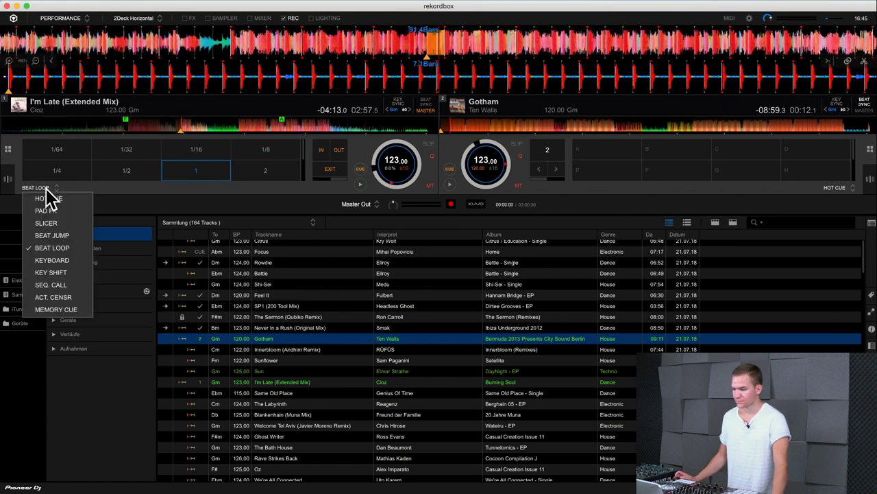
{"action": "left_click", "coordinate": [53, 261]}
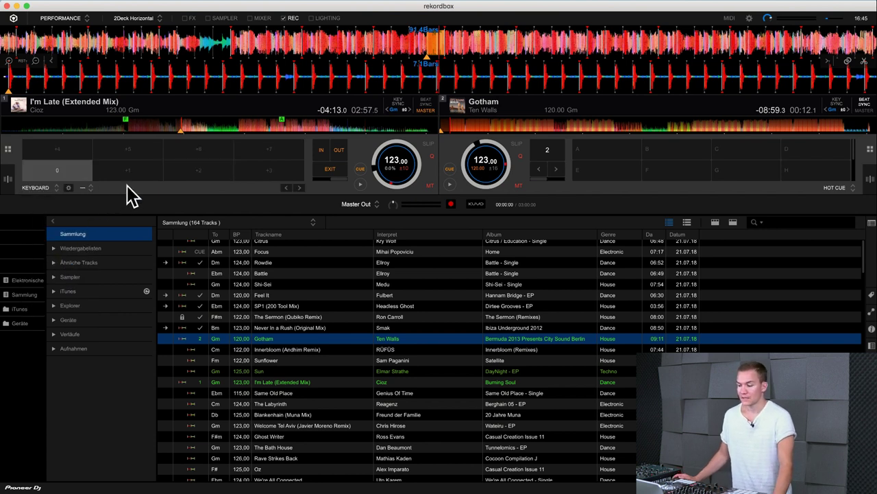
{"action": "left_click", "coordinate": [92, 190]}
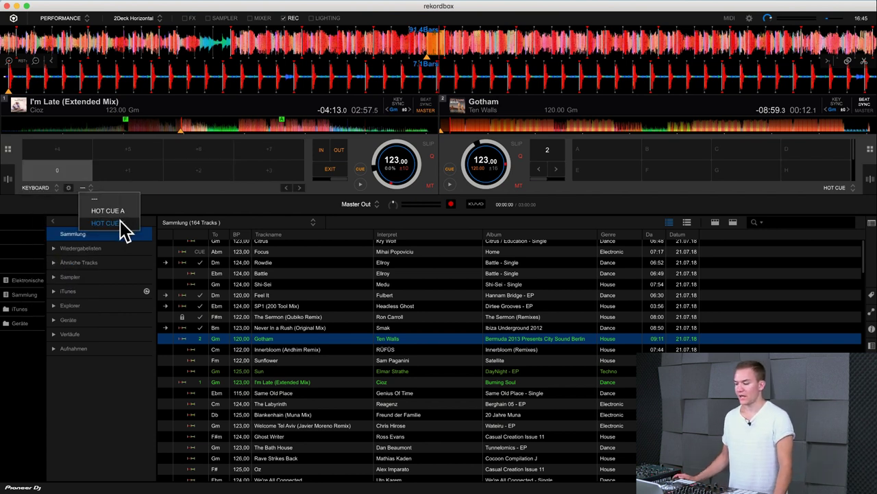
{"action": "left_click", "coordinate": [115, 212]}
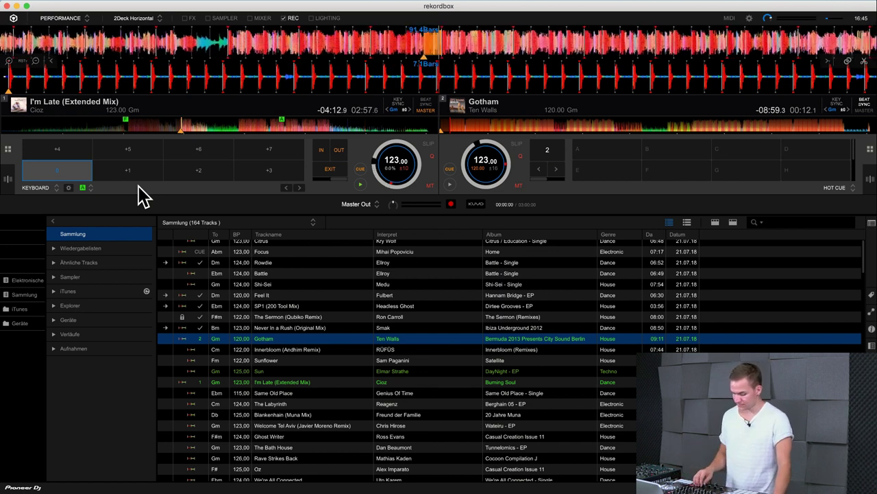
Play Hot Cue A on deck 1 at several semitone shifts, including +1, +2 and +3, ending with +5.
{"action": "left_click", "coordinate": [83, 157]}
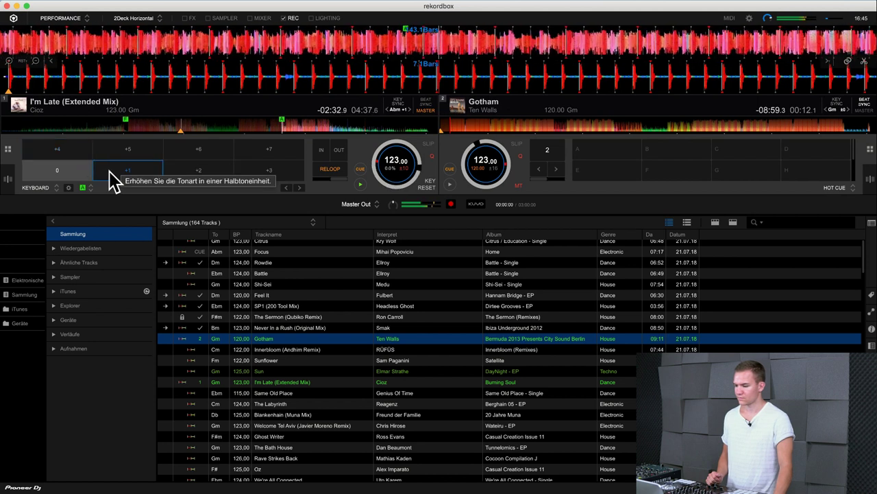
{"action": "left_click", "coordinate": [192, 160]}
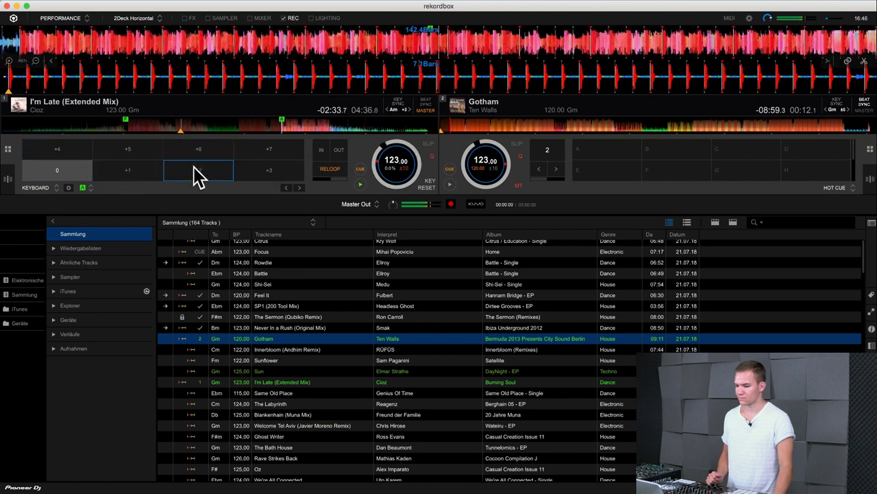
{"action": "left_click", "coordinate": [268, 162]}
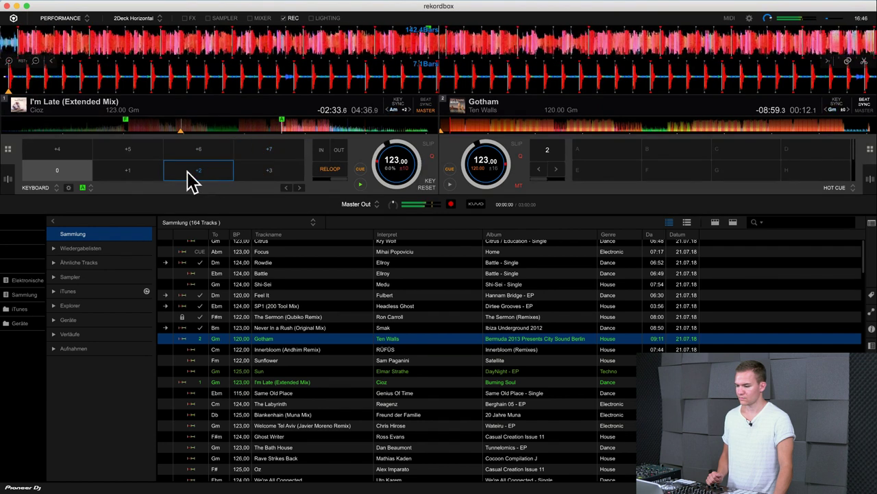
{"action": "left_click", "coordinate": [121, 155]}
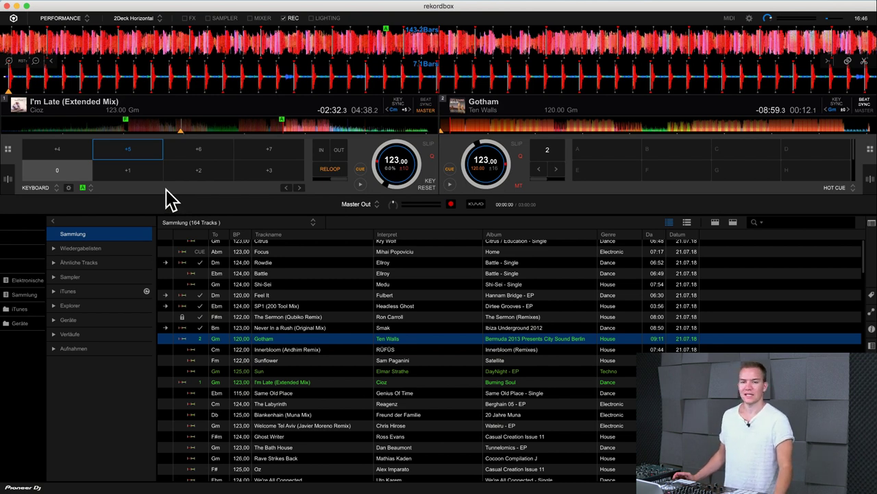
Check the hot cues available for Keyboard mode and page through its semitone pads between -12 and +12.
{"action": "left_click", "coordinate": [84, 187]}
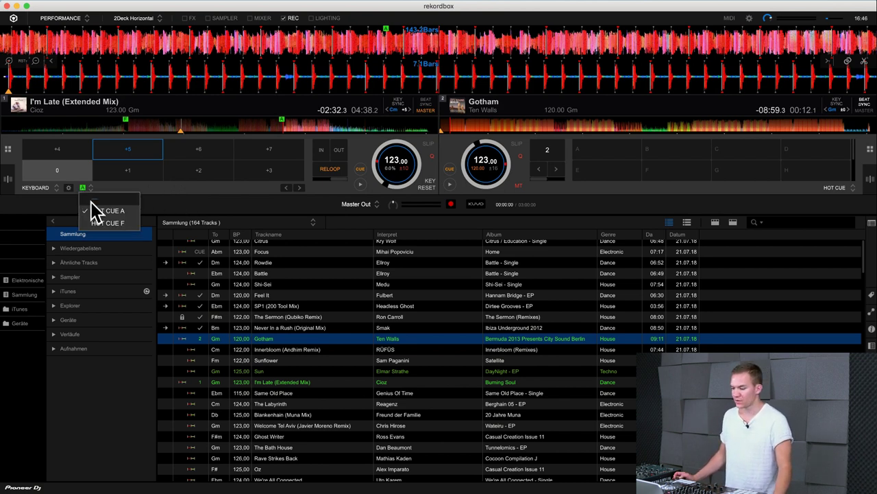
{"action": "left_click", "coordinate": [175, 199]}
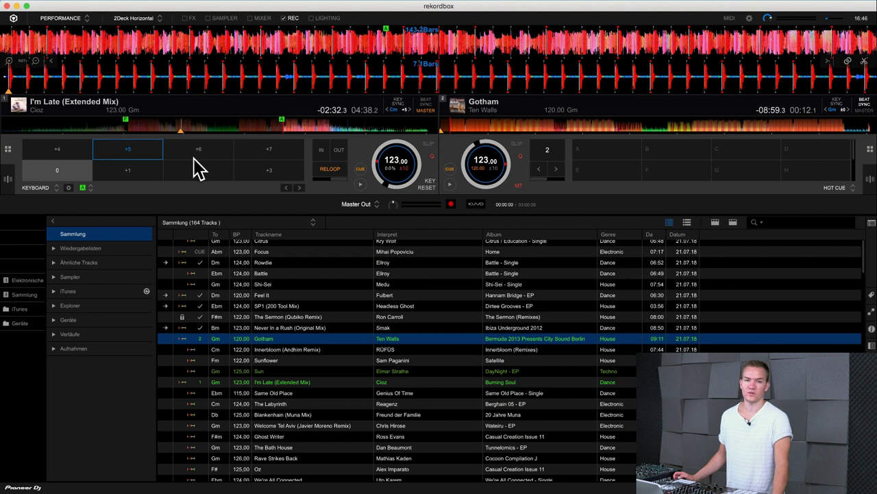
{"action": "left_click", "coordinate": [299, 187]}
{"action": "left_click", "coordinate": [298, 189]}
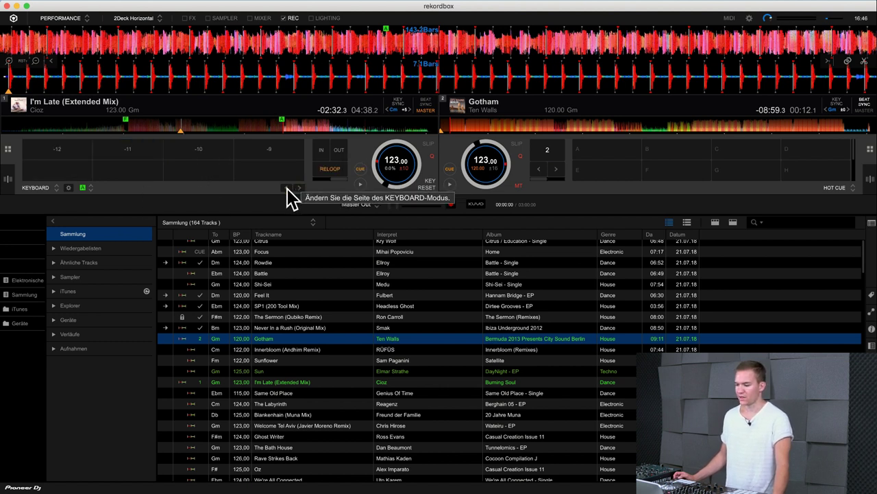
{"action": "left_click", "coordinate": [287, 189]}
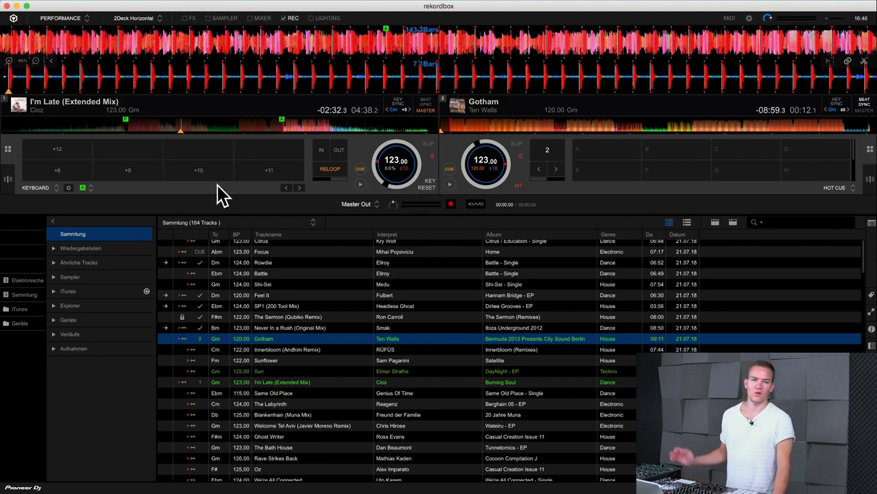
Switch deck 1's performance pads to Key Shift mode.
{"action": "left_click", "coordinate": [57, 191]}
{"action": "left_click", "coordinate": [61, 271]}
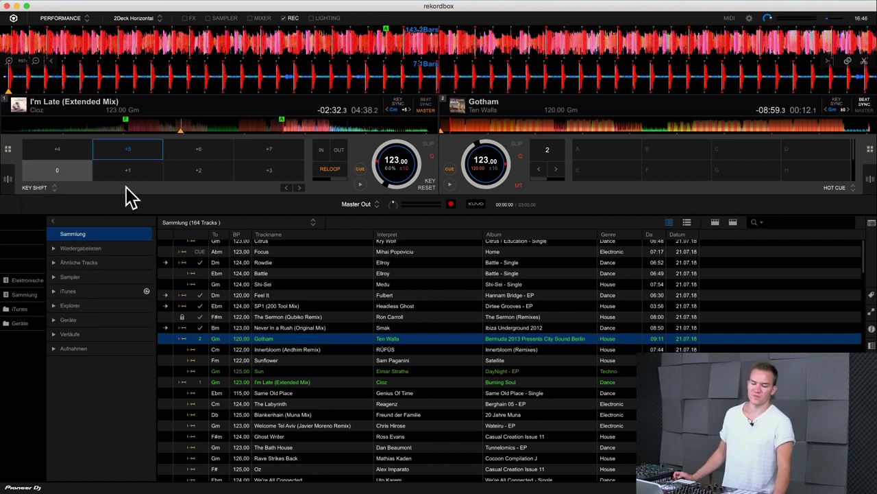
{"action": "left_click", "coordinate": [51, 190]}
{"action": "left_click", "coordinate": [47, 190]}
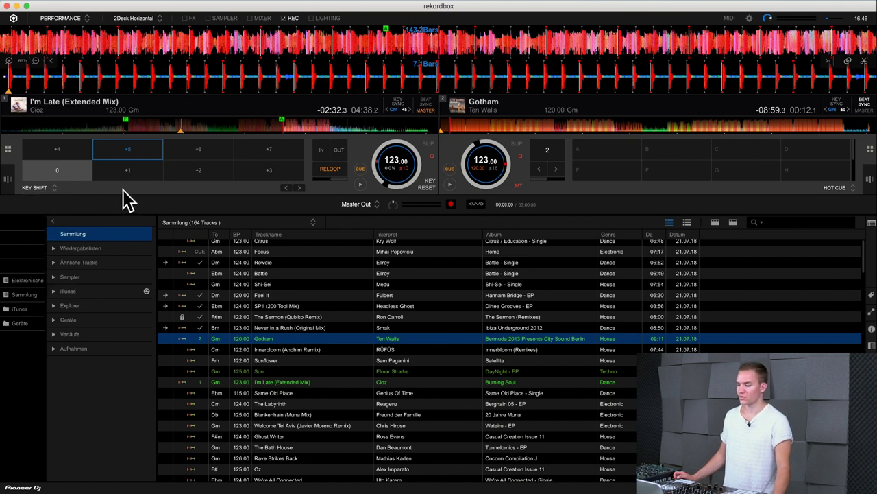
Play different parts of the deck 1 track while shifting its key, including +2, +1, +5 and +7, and return the shift to 0.
{"action": "left_click", "coordinate": [205, 125]}
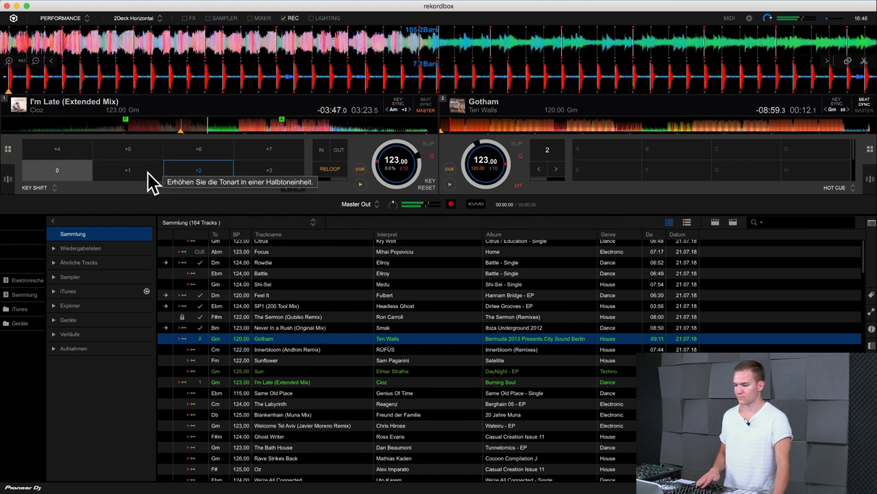
{"action": "left_click", "coordinate": [128, 169]}
{"action": "left_click", "coordinate": [78, 126]}
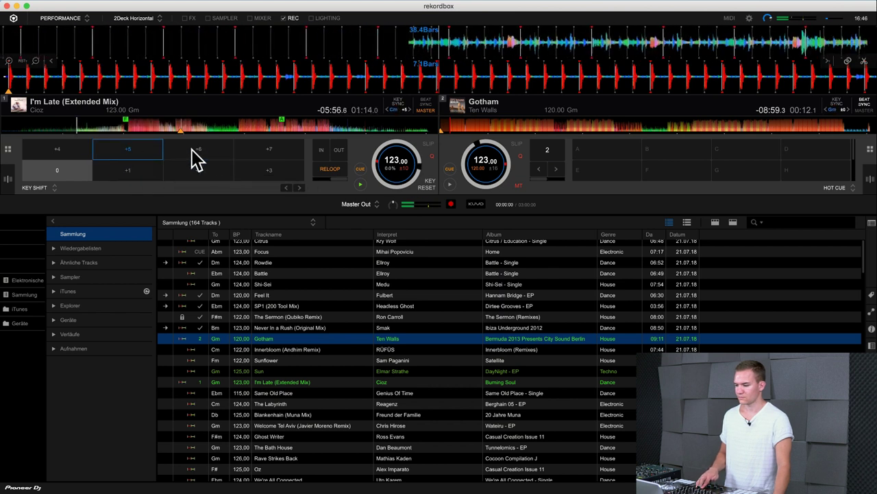
{"action": "left_click", "coordinate": [268, 149]}
{"action": "left_click", "coordinate": [82, 173]}
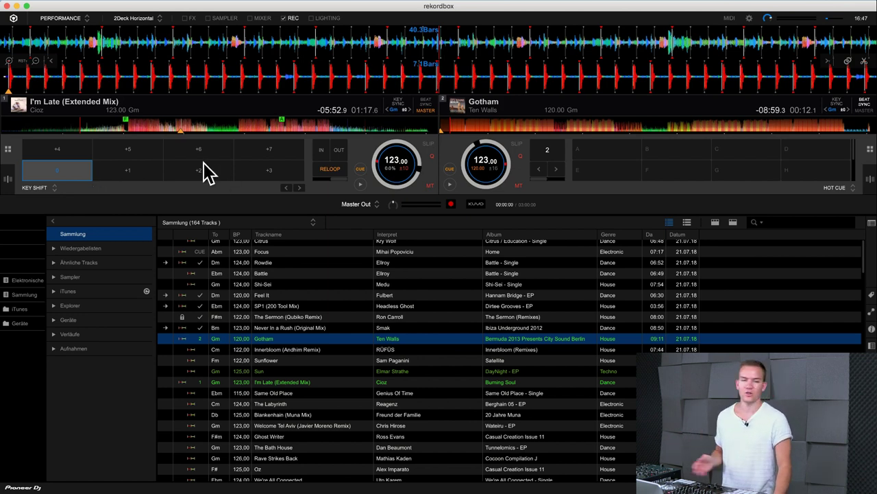
Show the Sequence Call pads on deck 1 and change the pad mode to Active Censor.
{"action": "left_click", "coordinate": [34, 189]}
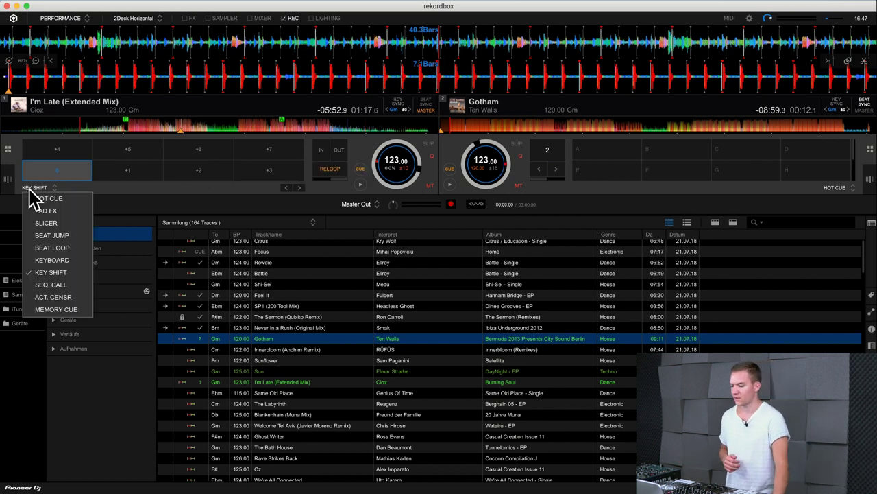
{"action": "left_click", "coordinate": [63, 284]}
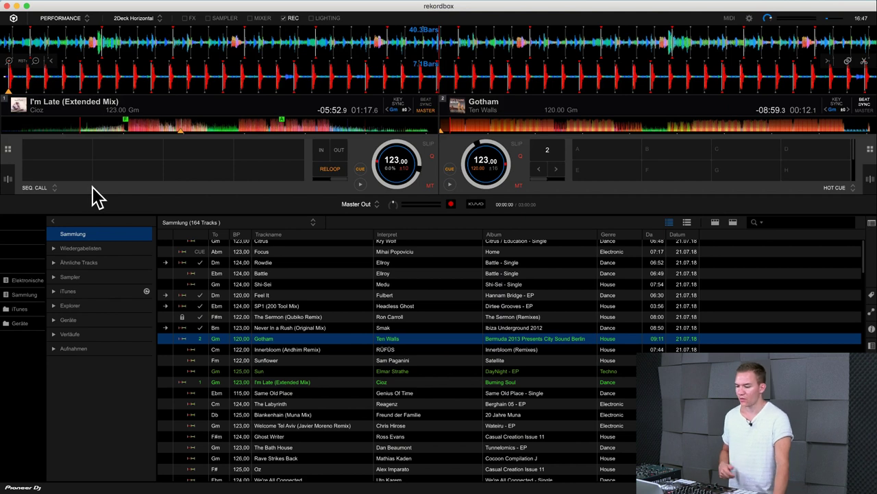
{"action": "left_click", "coordinate": [46, 188]}
{"action": "left_click", "coordinate": [55, 297]}
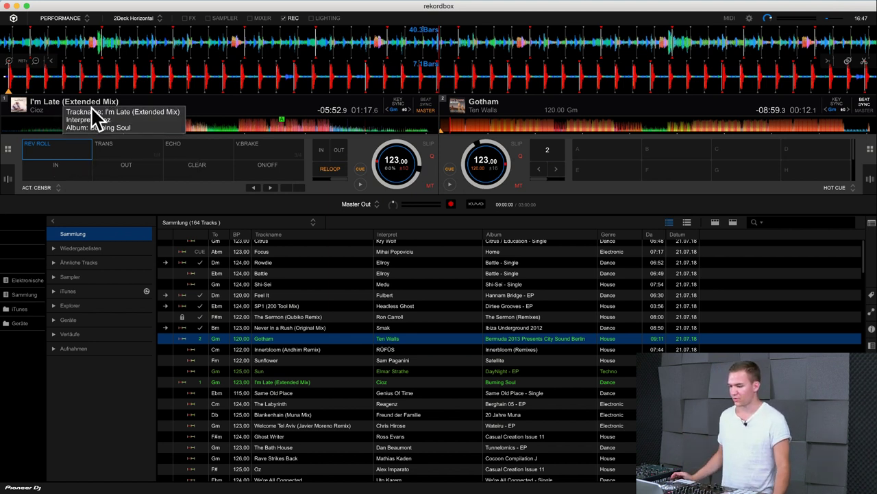
Play deck 1 from just after Hot Cue F and mark the in and out points of an Active Censor section.
{"action": "left_click", "coordinate": [135, 129]}
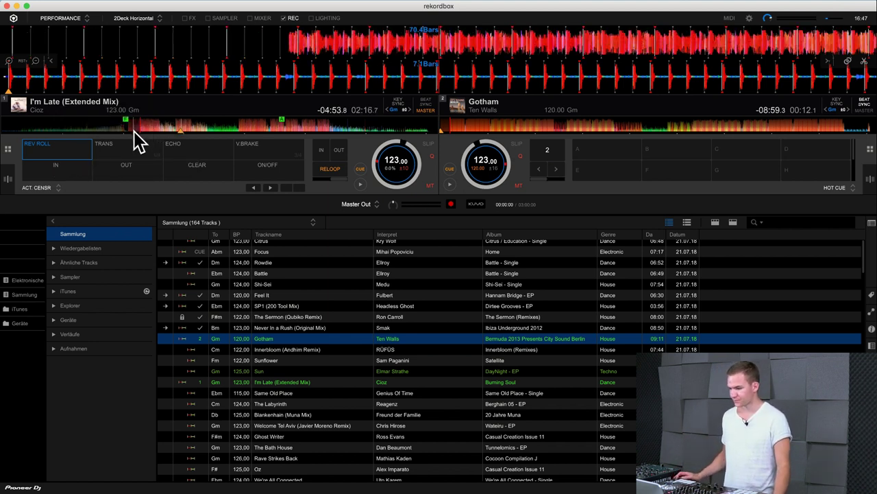
{"action": "key", "text": "z"}
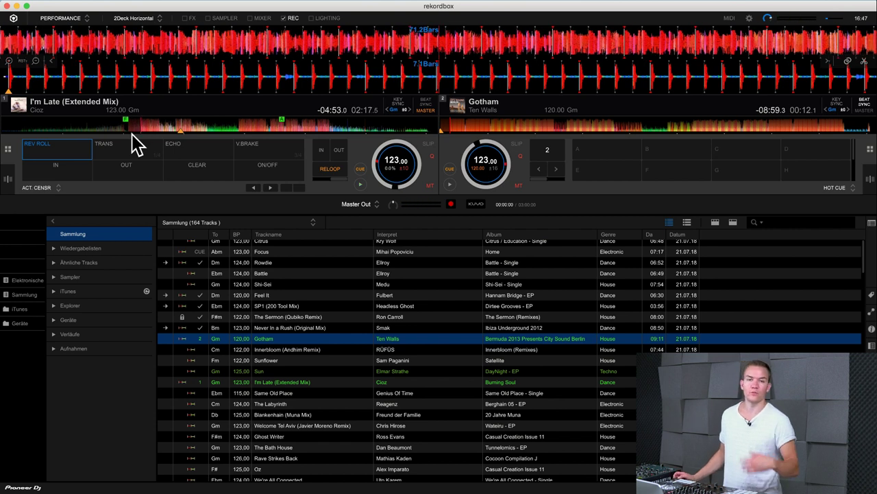
{"action": "key", "text": "z"}
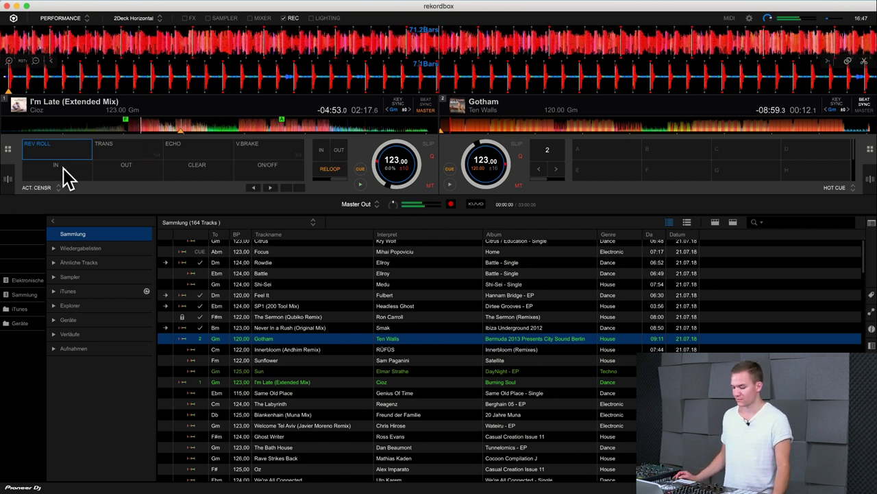
{"action": "left_click", "coordinate": [65, 167]}
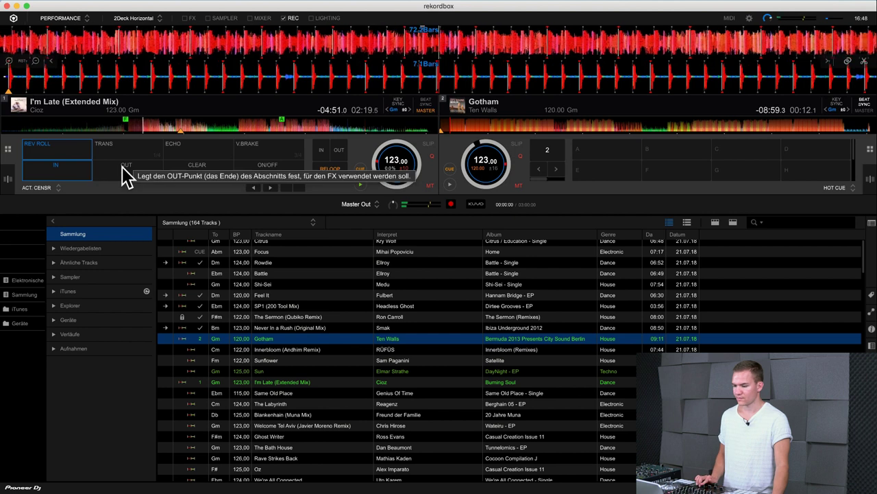
{"action": "left_click", "coordinate": [124, 172]}
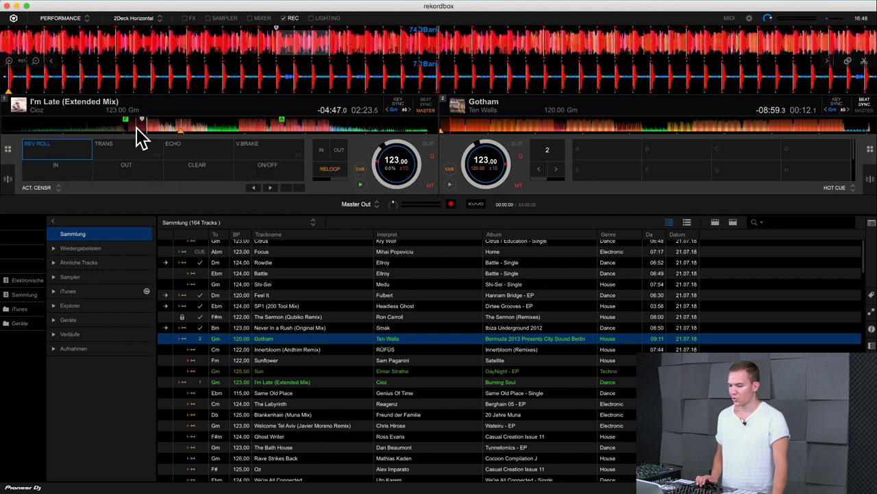
Audition the Rev Roll, Trans and Echo effects on deck 1's marked section by playing the track from just before it.
{"action": "left_click", "coordinate": [57, 156]}
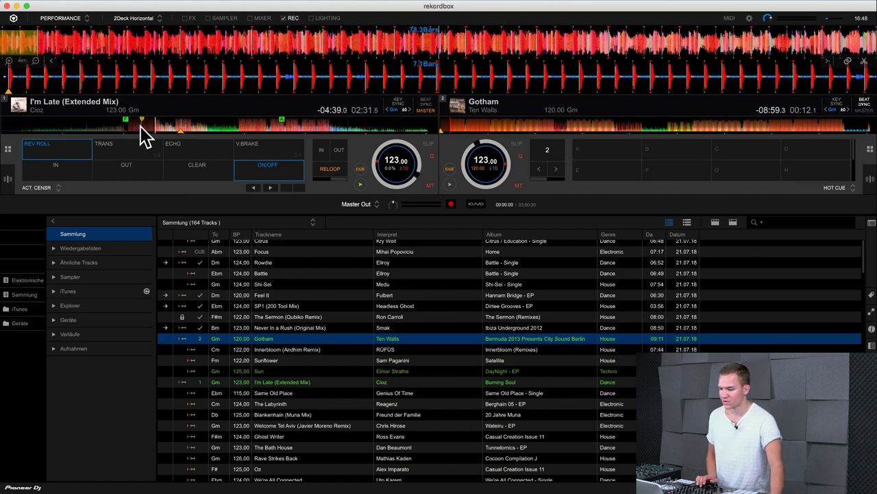
{"action": "left_click", "coordinate": [139, 126]}
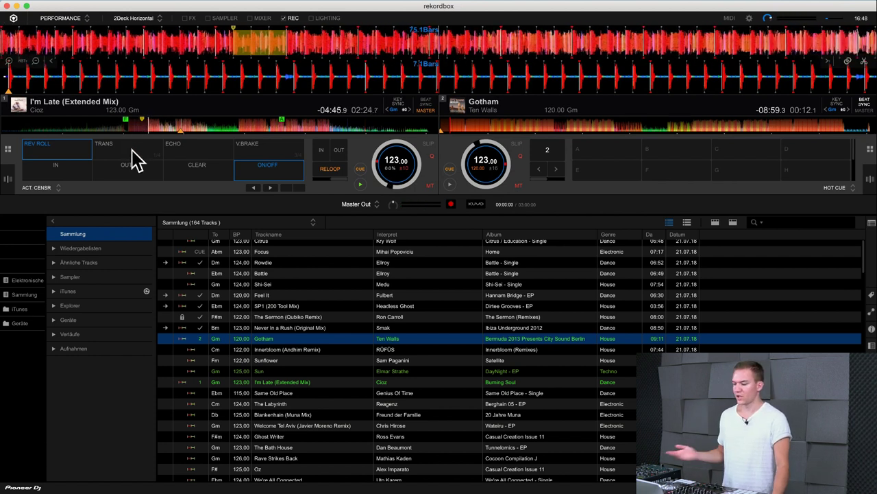
{"action": "left_click", "coordinate": [132, 155]}
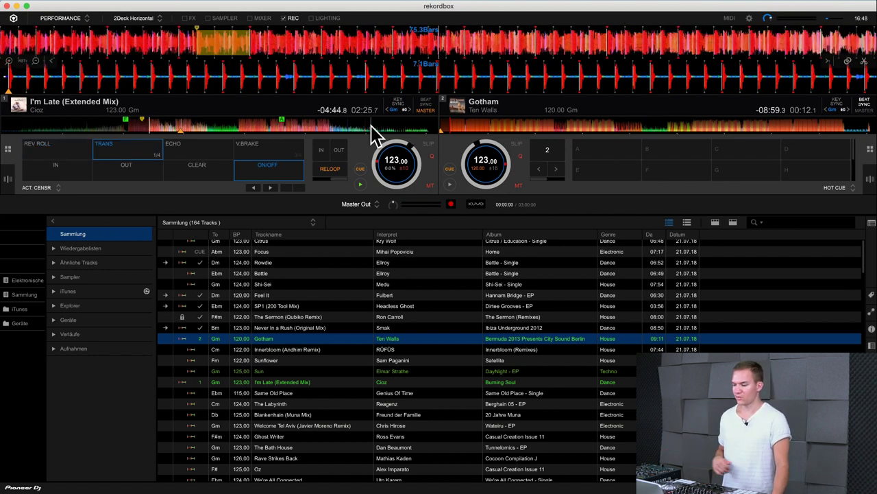
{"action": "left_click", "coordinate": [137, 124]}
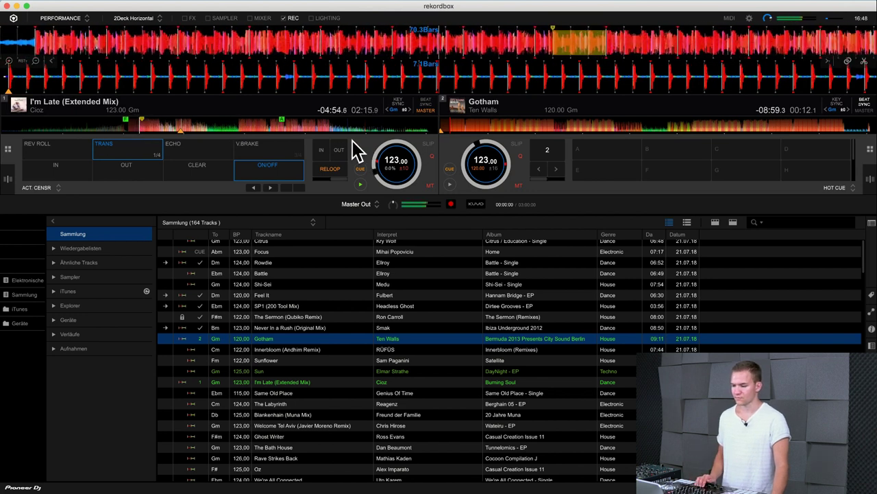
{"action": "left_click", "coordinate": [191, 149]}
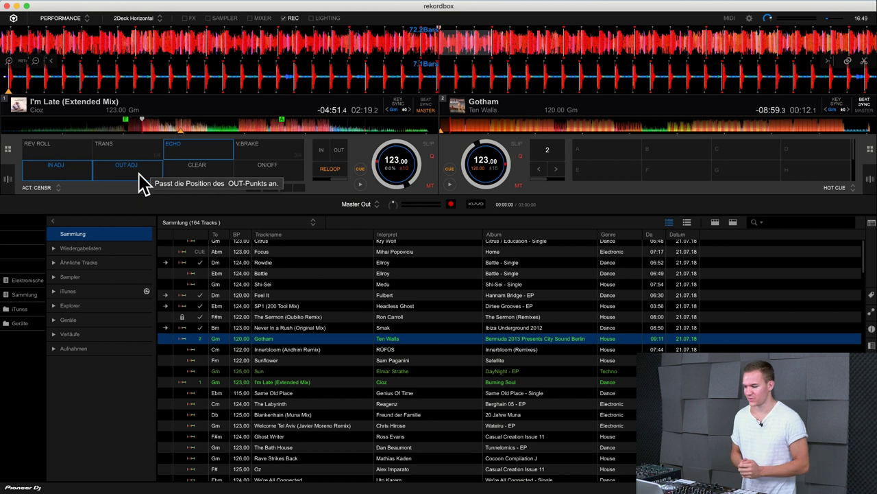
Change deck 1's pad mode from Active Censor to Memory Cue.
{"action": "left_click", "coordinate": [54, 188]}
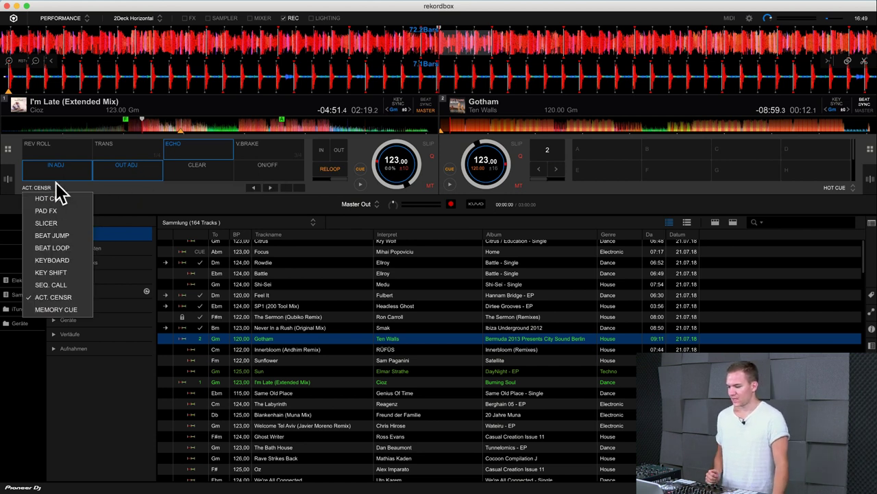
{"action": "left_click", "coordinate": [66, 310]}
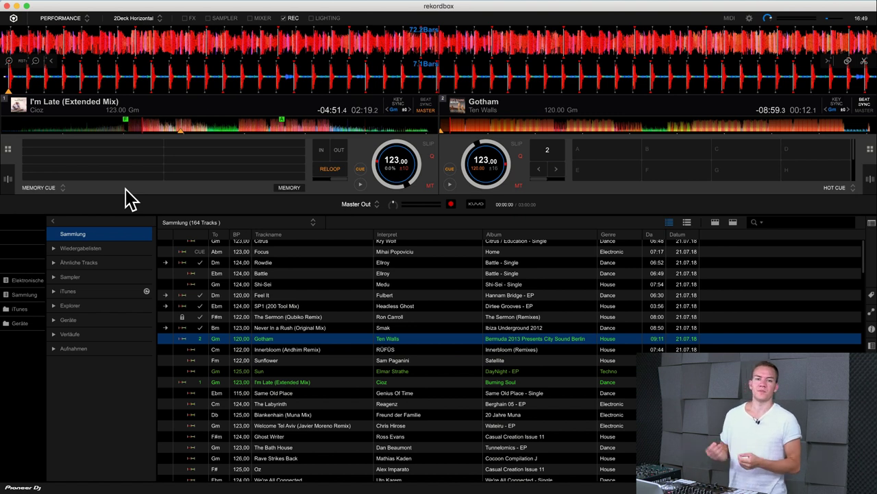
Load SP1 (200 Tool Mix) into deck 2, play its opening briefly, and return to the cue point.
{"action": "double_click", "coordinate": [405, 306]}
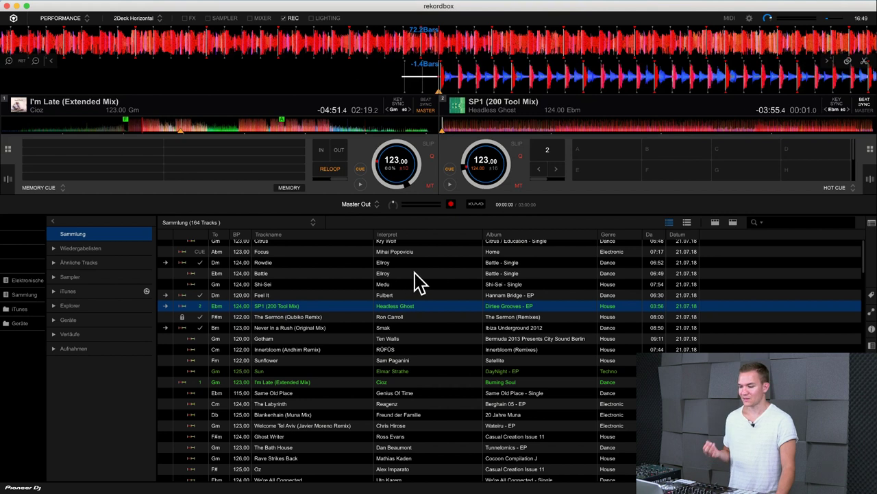
{"action": "left_click", "coordinate": [453, 181]}
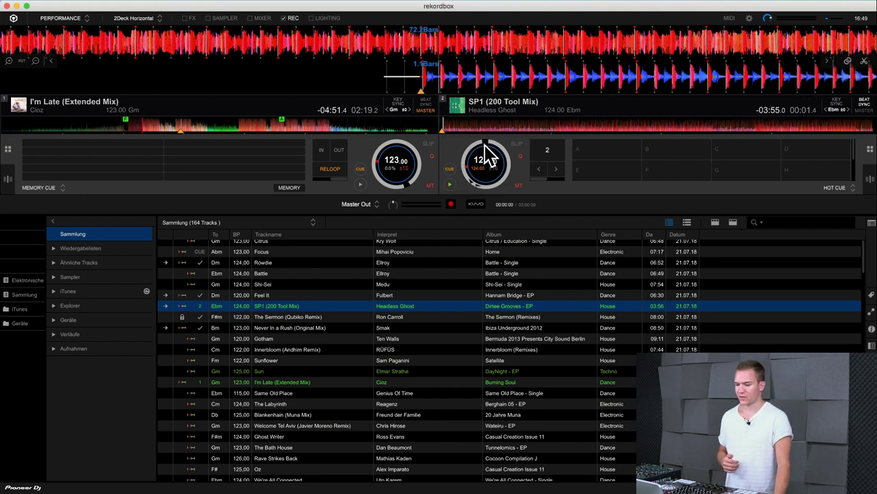
{"action": "left_click", "coordinate": [450, 170]}
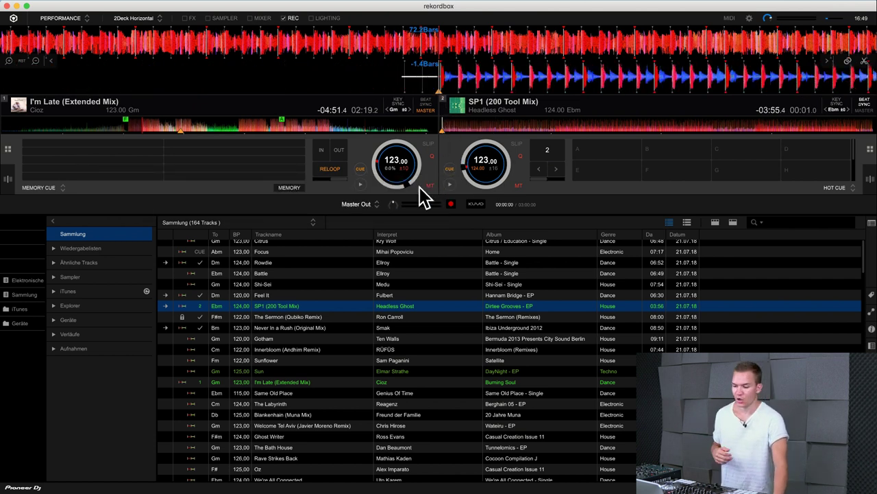
Switch deck 2's pads to Memory Cue and store memory cues at about 00:27 and 01:16 in the track.
{"action": "left_click", "coordinate": [491, 125]}
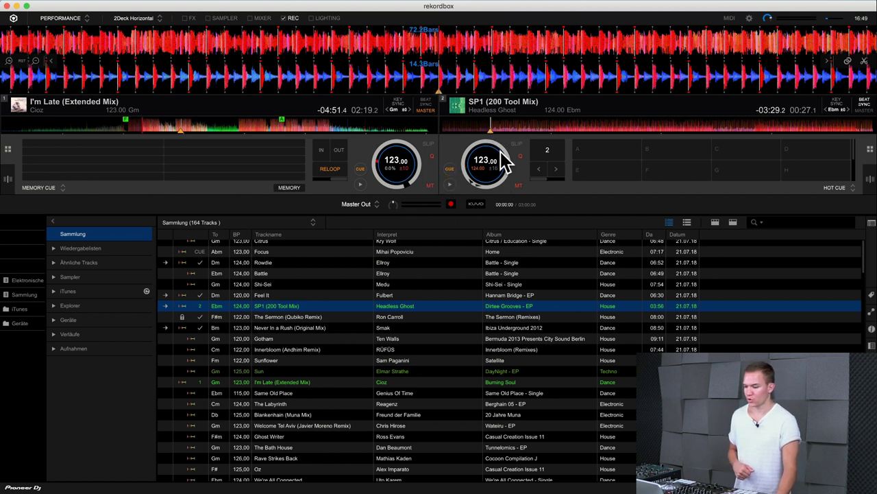
{"action": "left_click", "coordinate": [833, 188]}
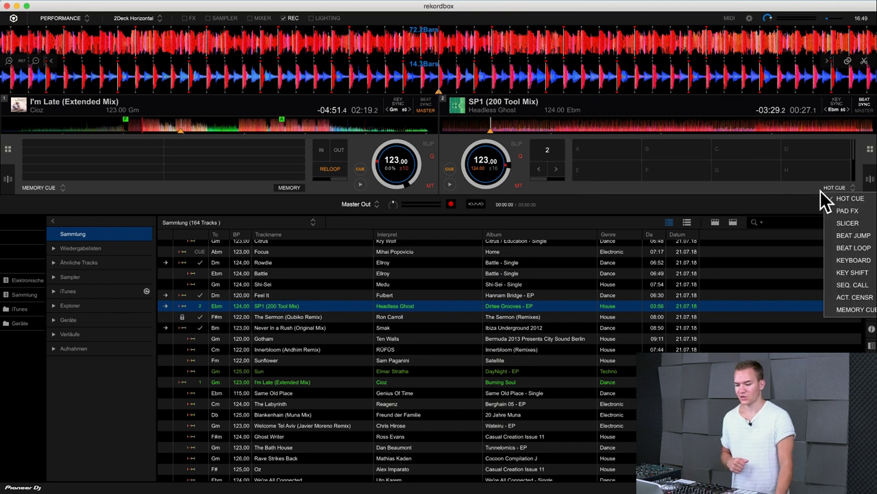
{"action": "left_click", "coordinate": [850, 308]}
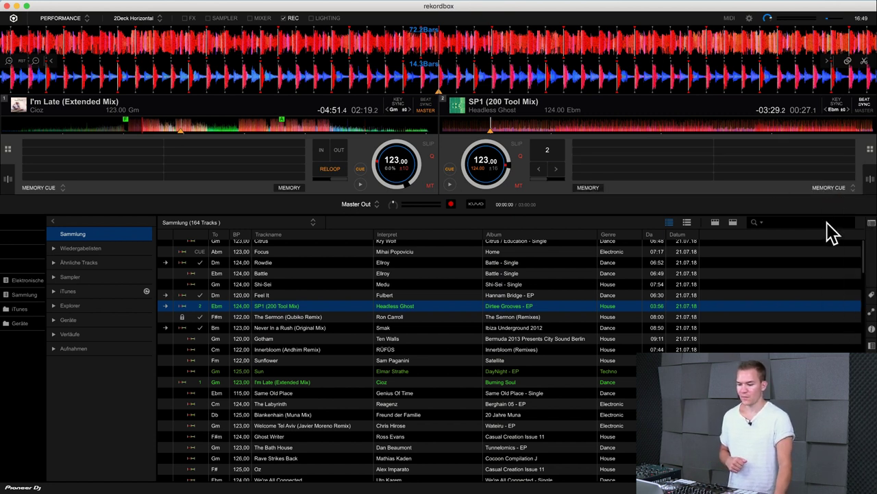
{"action": "left_click", "coordinate": [587, 188]}
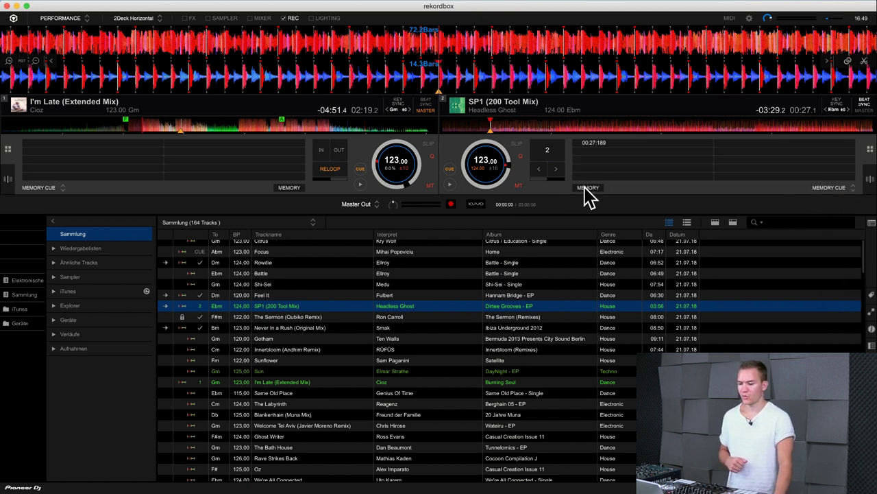
{"action": "left_click", "coordinate": [582, 126]}
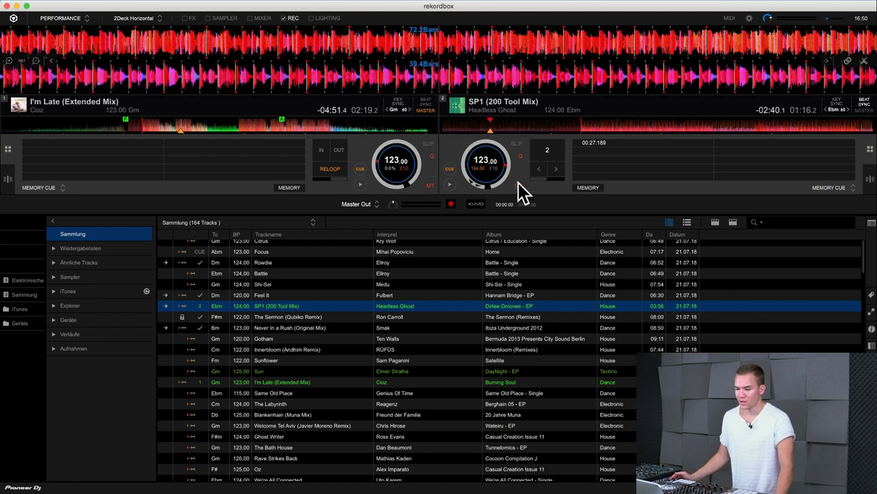
{"action": "left_click", "coordinate": [450, 170]}
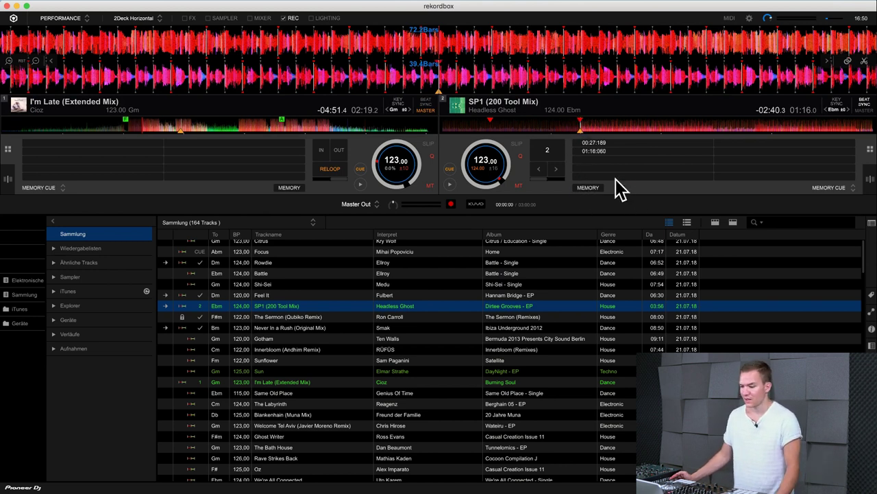
Change deck 2's pad mode to Hot Cue and set Hot Cue B at about 01:38 and Hot Cue A at about 00:57.
{"action": "left_click", "coordinate": [831, 189]}
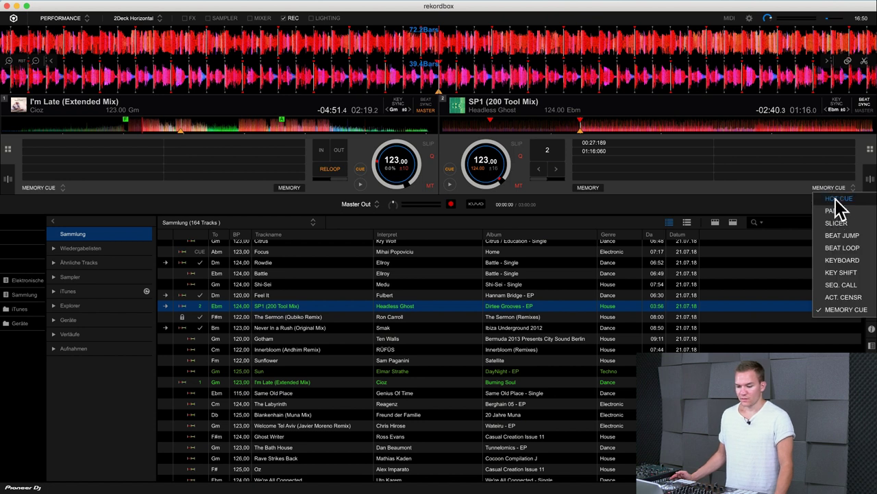
{"action": "left_click", "coordinate": [836, 200]}
{"action": "left_click", "coordinate": [622, 123]}
{"action": "left_click", "coordinate": [655, 149]}
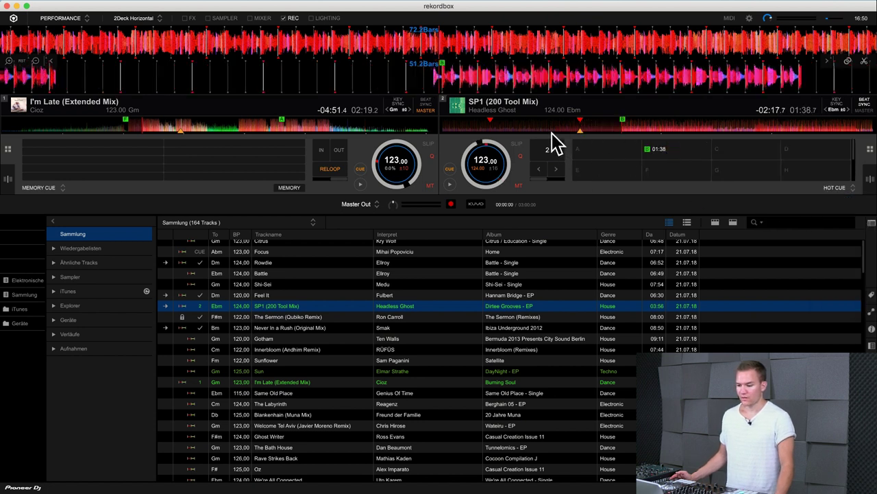
{"action": "left_click", "coordinate": [547, 127]}
{"action": "left_click", "coordinate": [591, 152]}
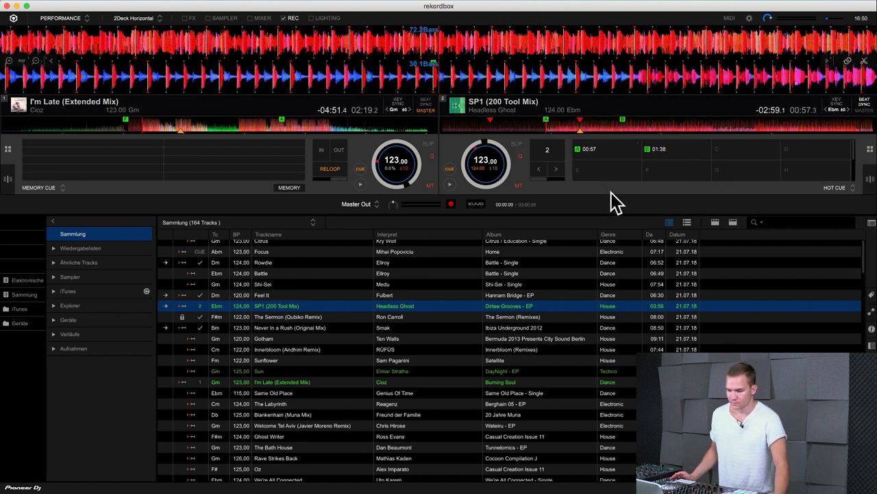
Play deck 2, trigger Hot Cues B and A, and return its pads to Memory Cue mode.
{"action": "left_click", "coordinate": [450, 184]}
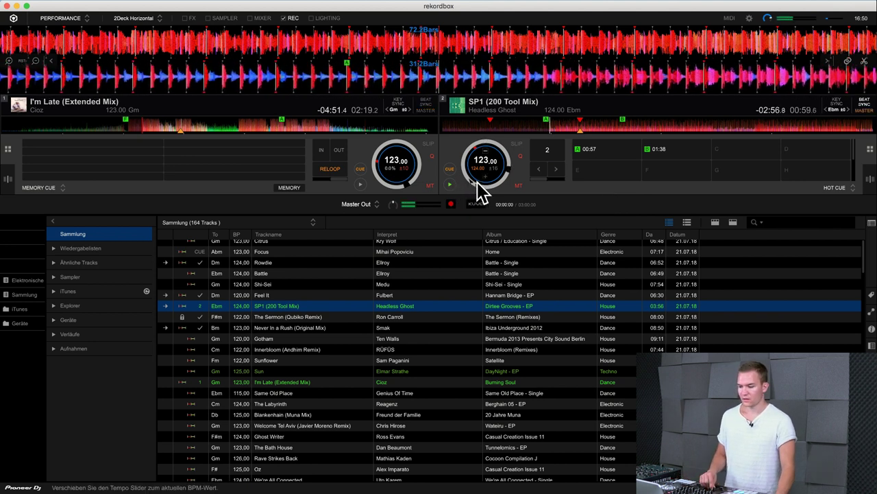
{"action": "left_click", "coordinate": [665, 156]}
{"action": "left_click", "coordinate": [607, 158]}
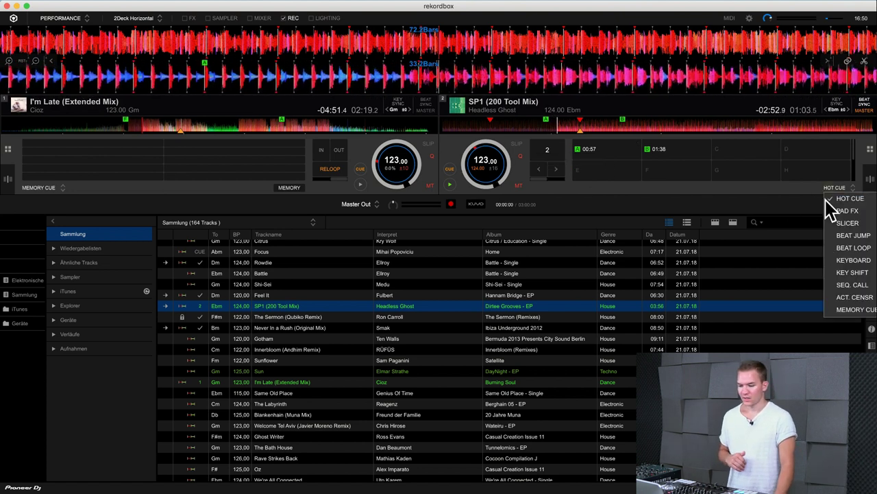
{"action": "left_click", "coordinate": [853, 309]}
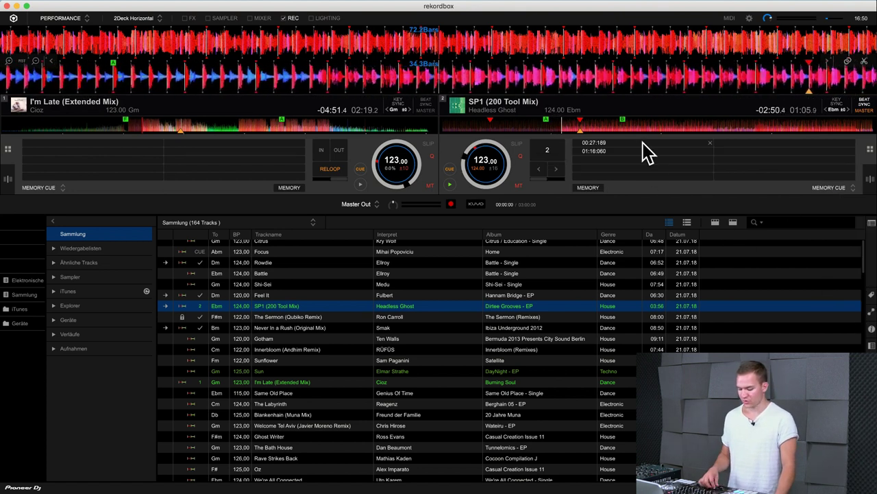
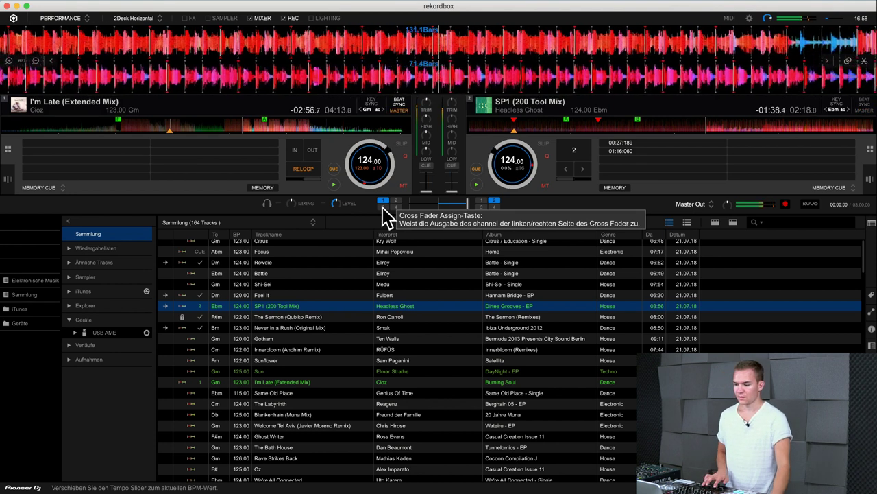
Assign channels 1 and 2 to the left side of the cross fader and channel 3 to the right side.
{"action": "left_click", "coordinate": [396, 201]}
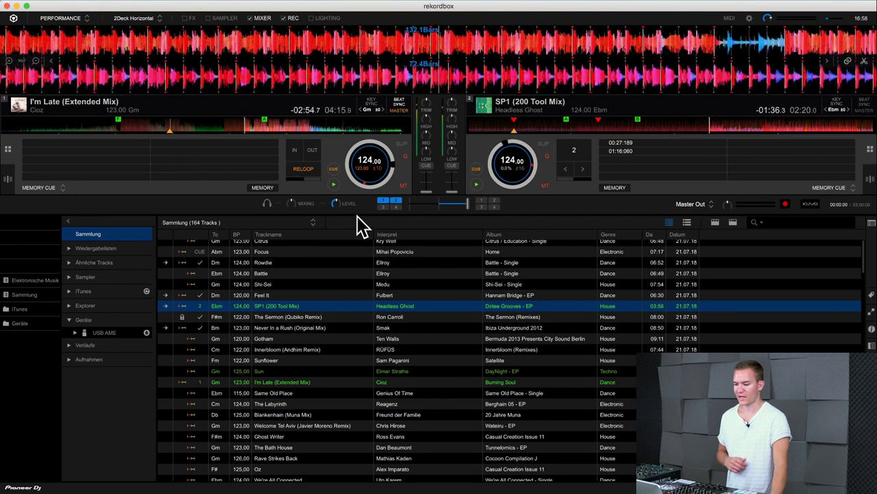
{"action": "left_click", "coordinate": [482, 207]}
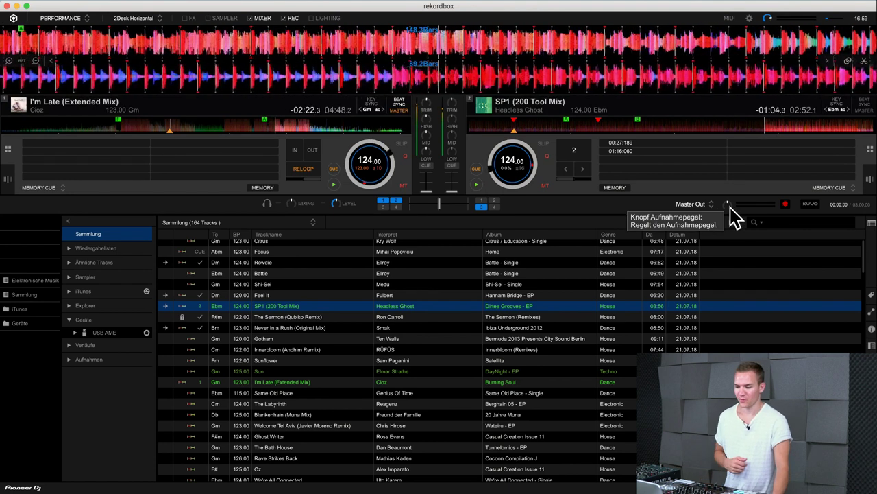
Open the KUVO Live Playlist, decline making information public, and close the playlist window.
{"action": "left_click", "coordinate": [786, 205]}
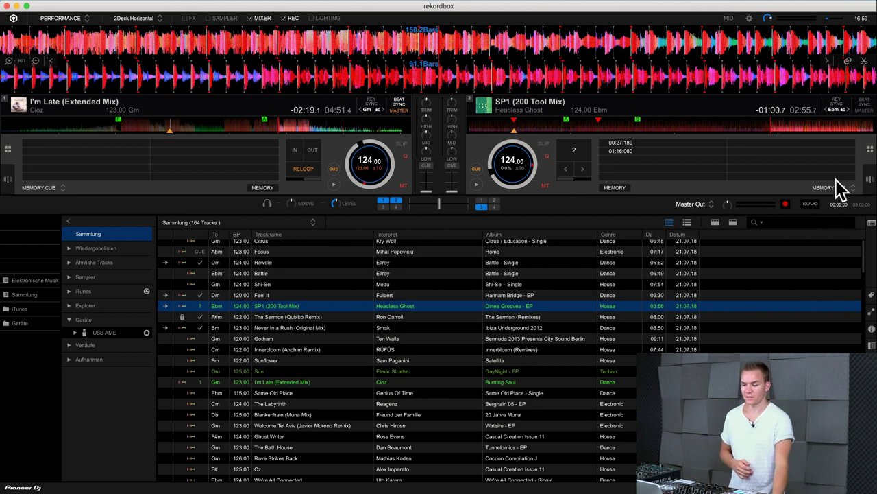
{"action": "left_click", "coordinate": [812, 206]}
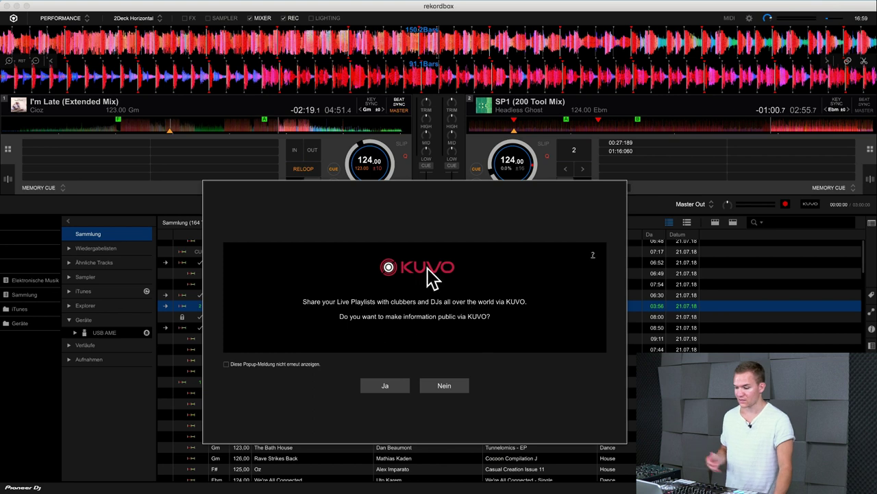
{"action": "left_click", "coordinate": [453, 388]}
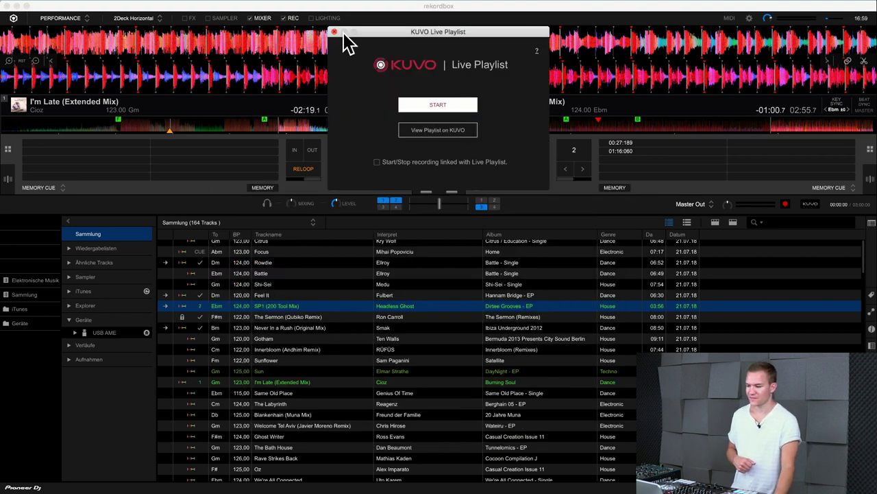
{"action": "left_click", "coordinate": [334, 31]}
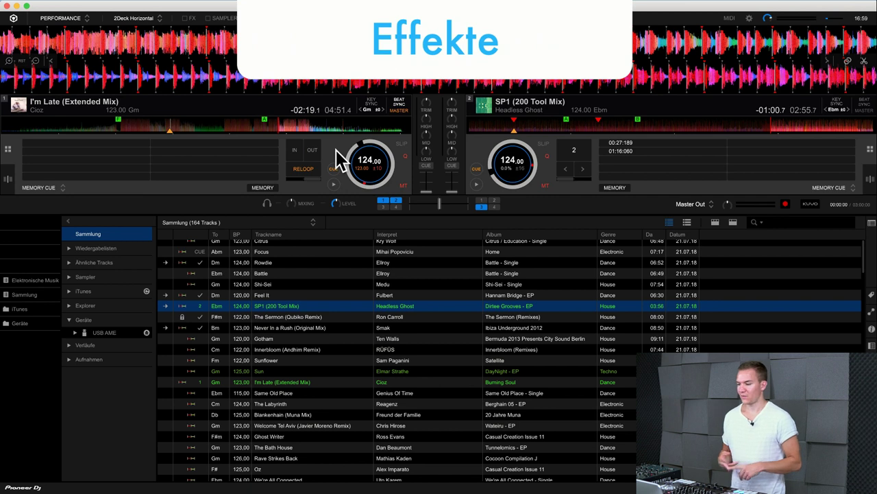
Show the FX section and view the CFX effect choices, trying Default and keeping User mode with Filter.
{"action": "left_click", "coordinate": [184, 18]}
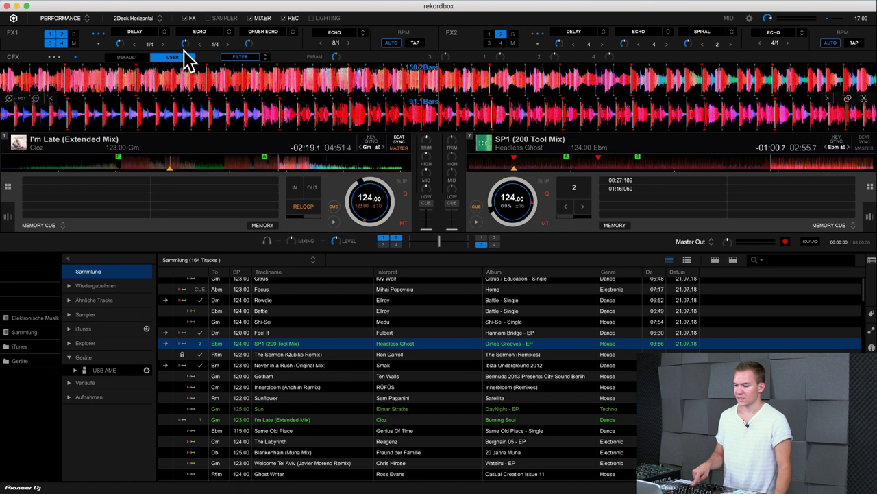
{"action": "left_click", "coordinate": [124, 58]}
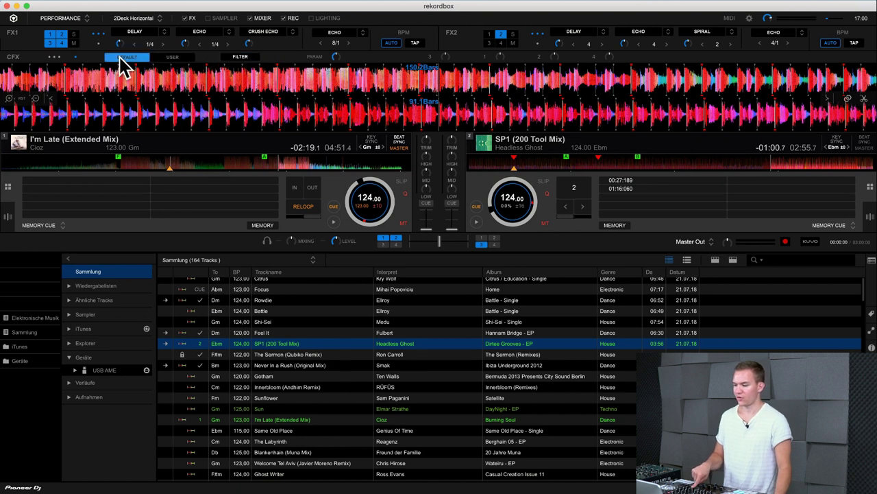
{"action": "left_click", "coordinate": [172, 58]}
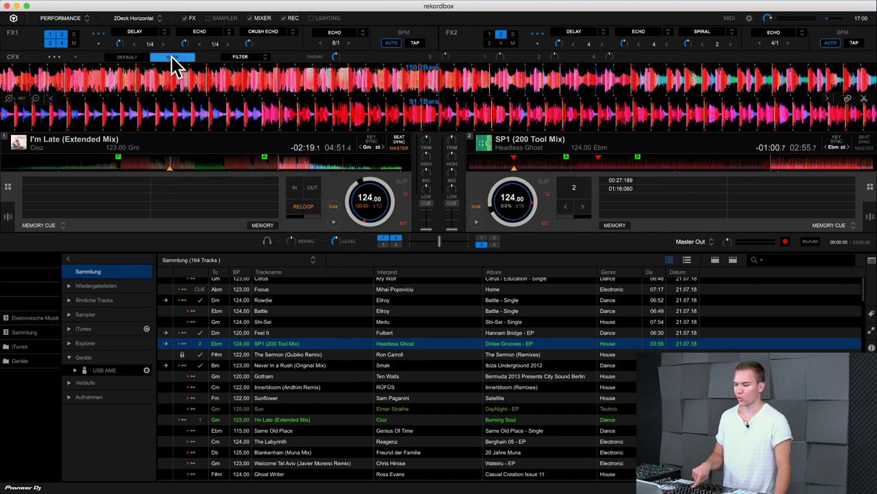
{"action": "left_click", "coordinate": [263, 56]}
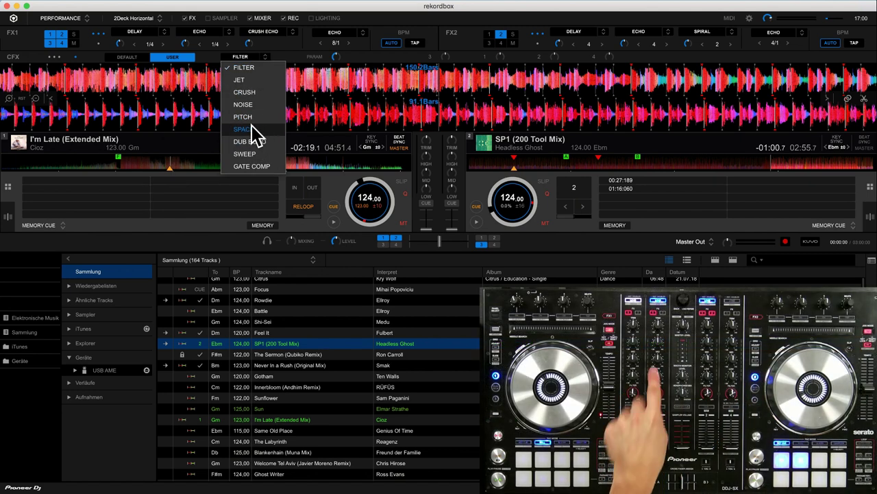
{"action": "left_click", "coordinate": [292, 63]}
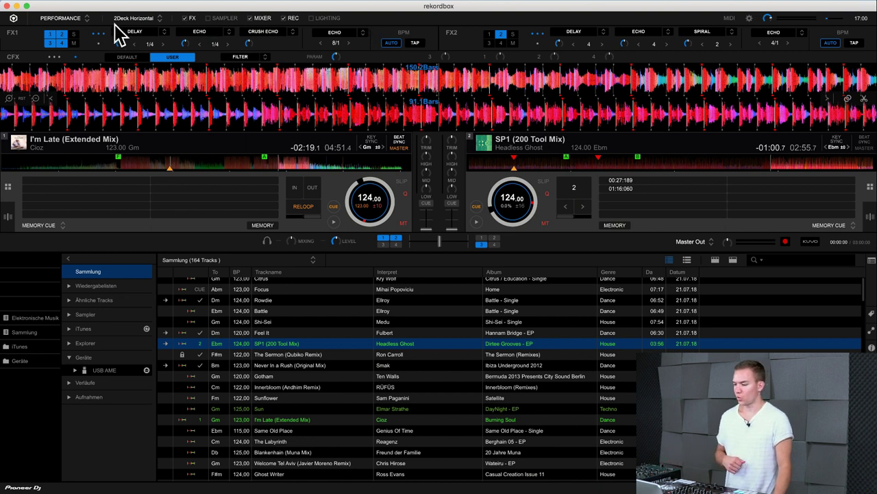
Try different deck and master assignments for FX1, and assign it to the sampler only.
{"action": "left_click", "coordinate": [50, 43]}
{"action": "left_click", "coordinate": [51, 43]}
{"action": "left_click", "coordinate": [61, 35]}
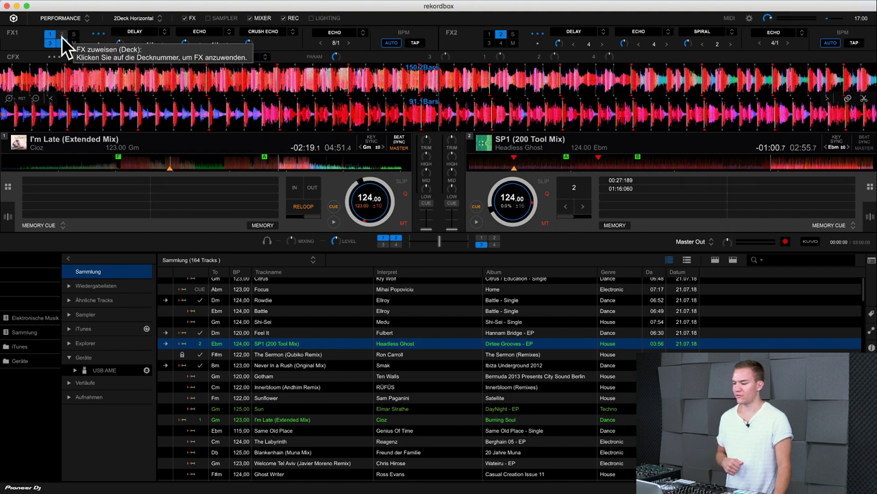
{"action": "left_click", "coordinate": [51, 34]}
{"action": "left_click", "coordinate": [74, 34]}
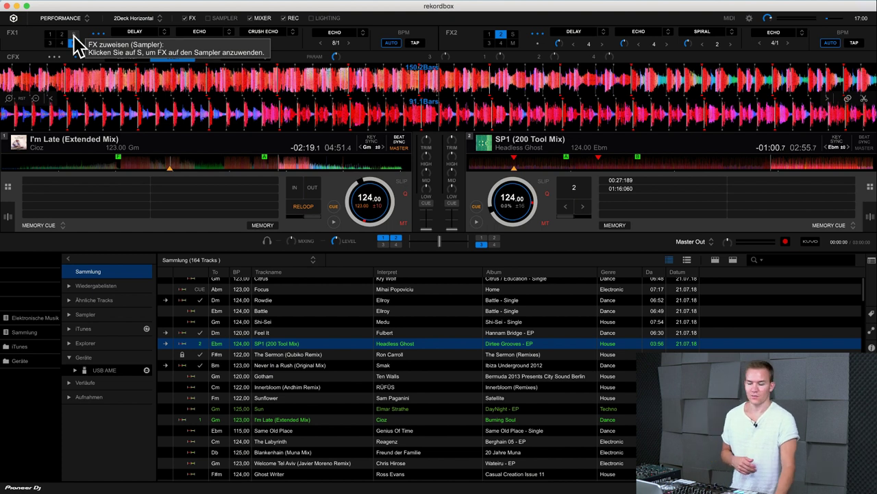
{"action": "left_click", "coordinate": [74, 35]}
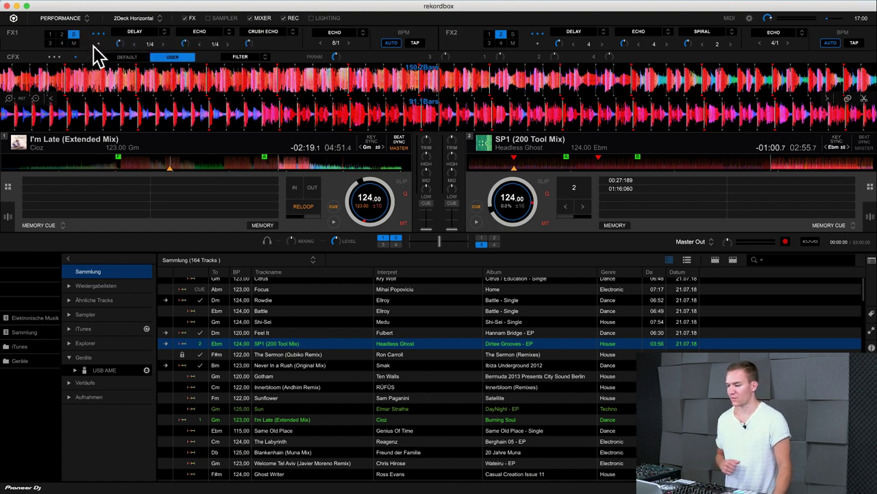
Switch FX1 to single-effect mode and look through its list of available effects.
{"action": "left_click", "coordinate": [97, 48]}
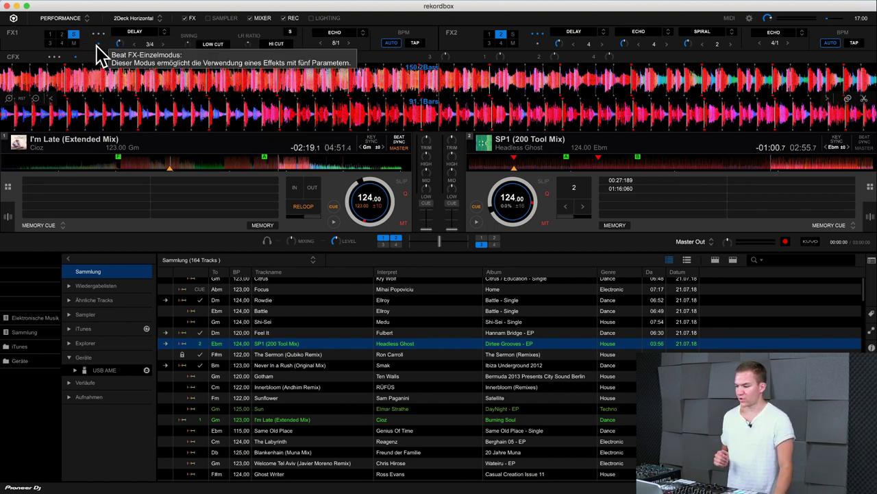
{"action": "left_click", "coordinate": [163, 33]}
{"action": "left_click", "coordinate": [152, 56]}
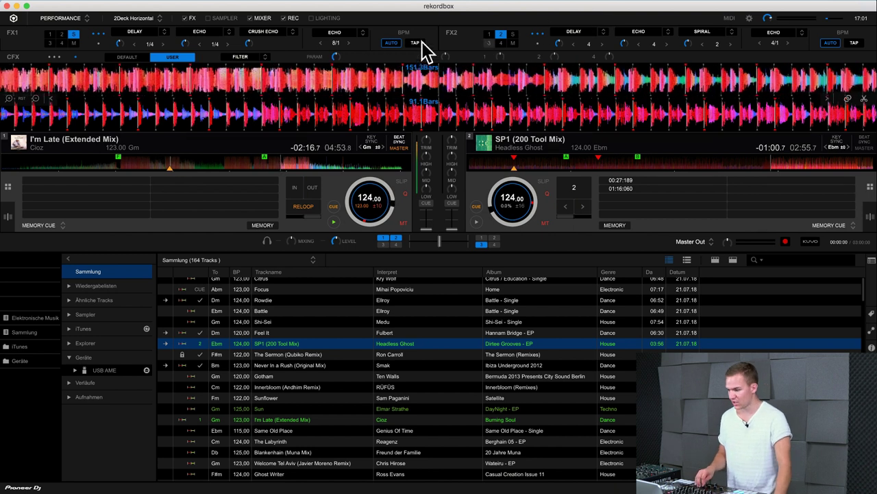
Assign FX1 to the master instead of the sampler while deck 1 plays.
{"action": "left_click", "coordinate": [74, 43]}
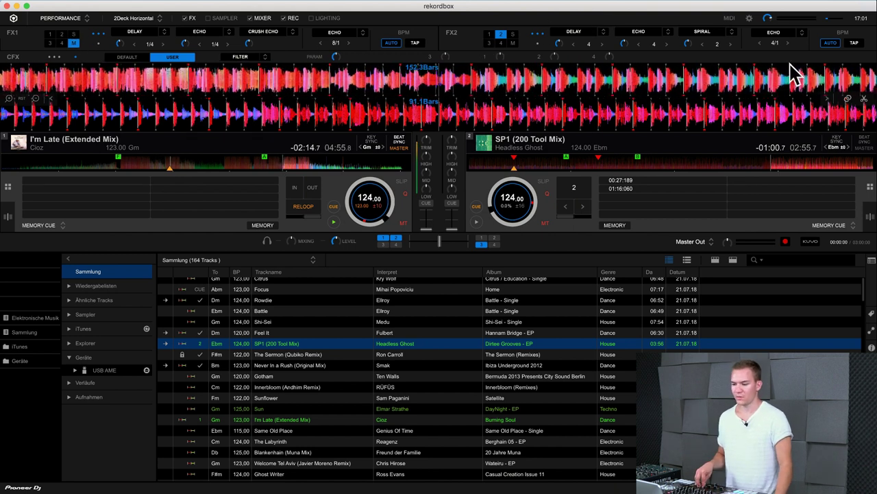
Assign FX2 to the master instead of deck 2 and switch it to single-effect mode with Delay.
{"action": "left_click", "coordinate": [513, 42]}
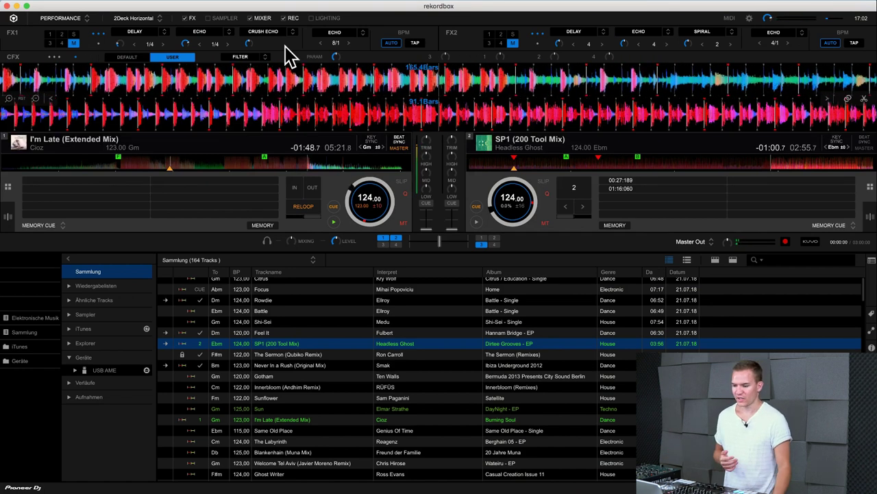
{"action": "left_click", "coordinate": [538, 33]}
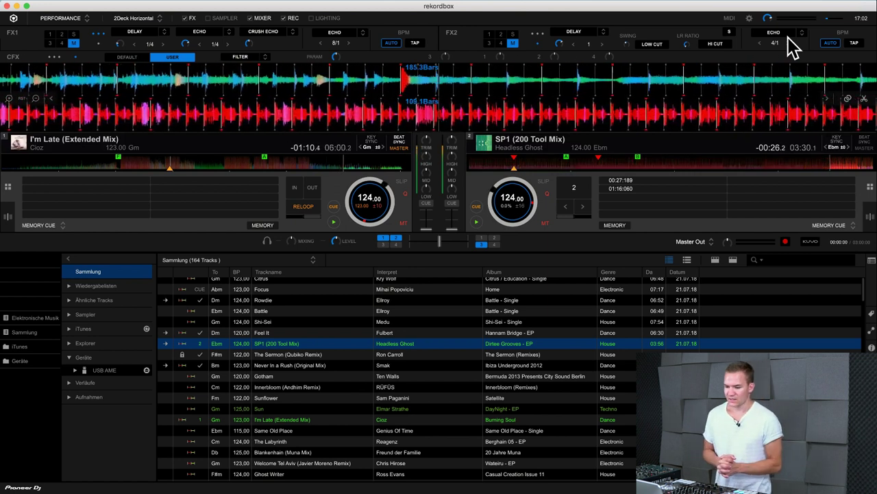
Jump deck 2 back to an earlier part of its track and view FX1's release effects, keeping Echo.
{"action": "left_click", "coordinate": [714, 167]}
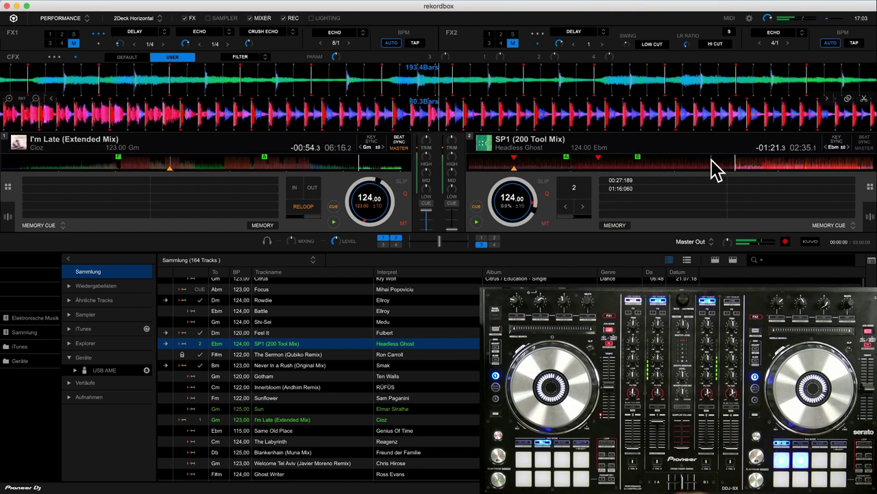
{"action": "left_click", "coordinate": [356, 33]}
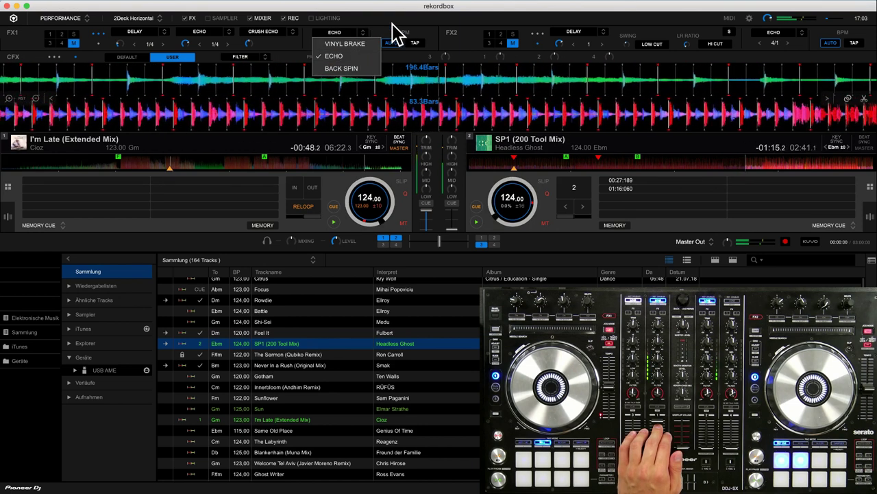
{"action": "left_click", "coordinate": [394, 31]}
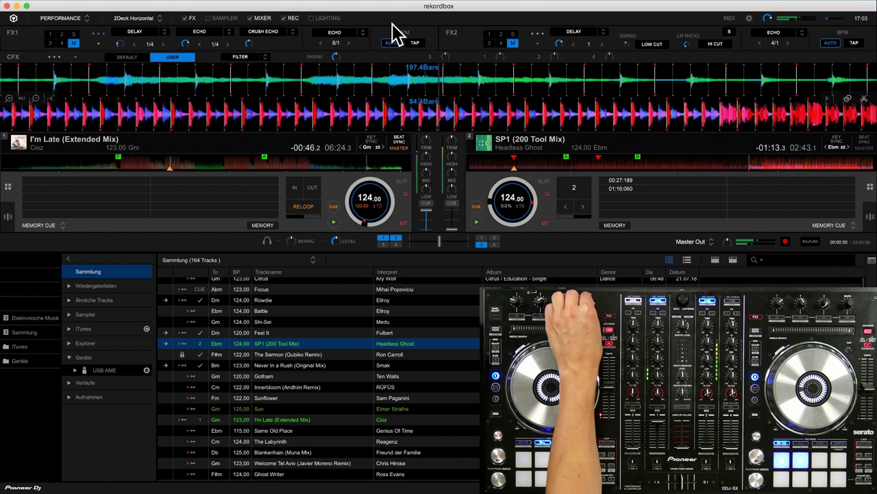
Try FX1 release Echo beat lengths of 16/1 and 1/1, jump deck 1 back to an earlier part, and set the length to 32/1.
{"action": "left_click", "coordinate": [349, 43]}
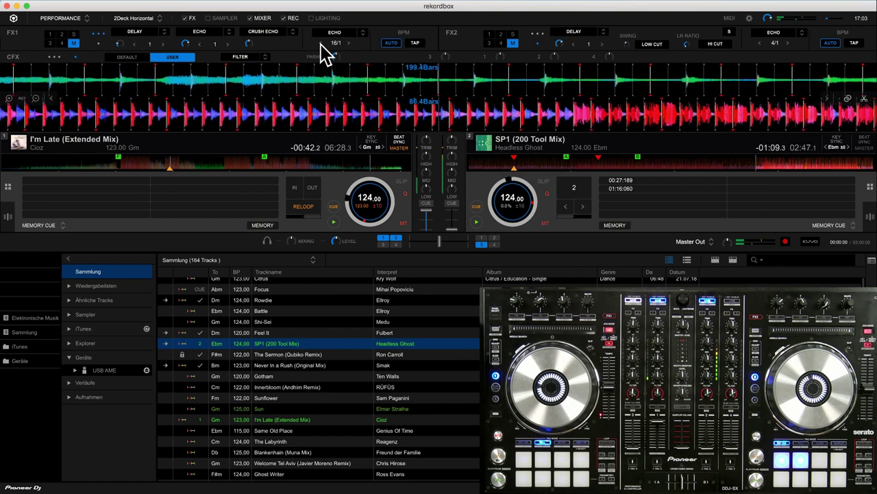
{"action": "left_click", "coordinate": [322, 43]}
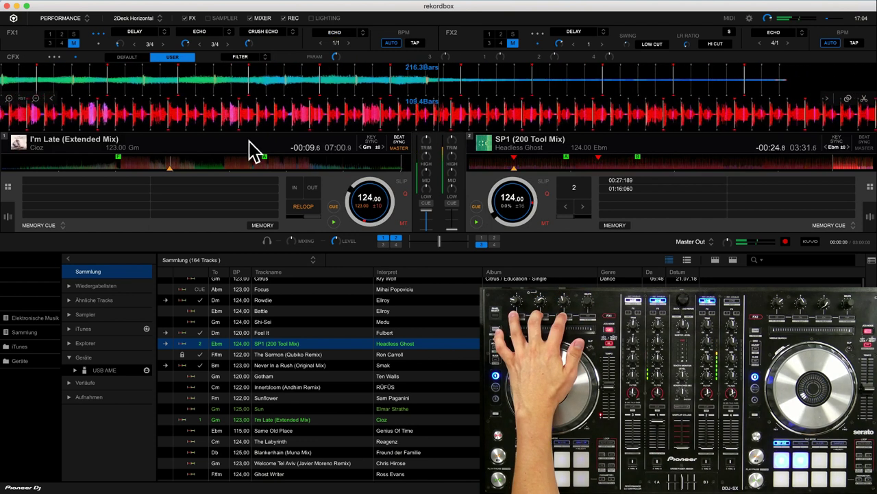
{"action": "left_click", "coordinate": [239, 166]}
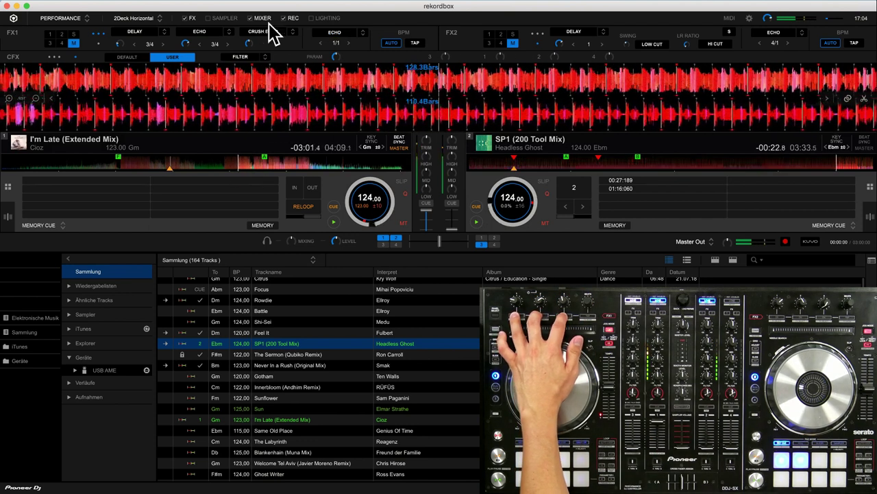
{"action": "left_click", "coordinate": [349, 43]}
{"action": "left_click", "coordinate": [348, 43]}
{"action": "left_click", "coordinate": [349, 43]}
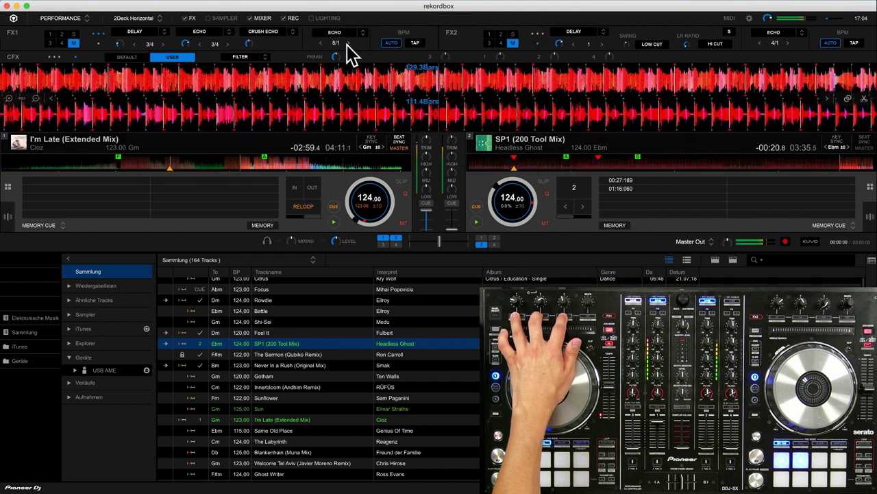
{"action": "left_click", "coordinate": [349, 43]}
{"action": "left_click", "coordinate": [349, 43]}
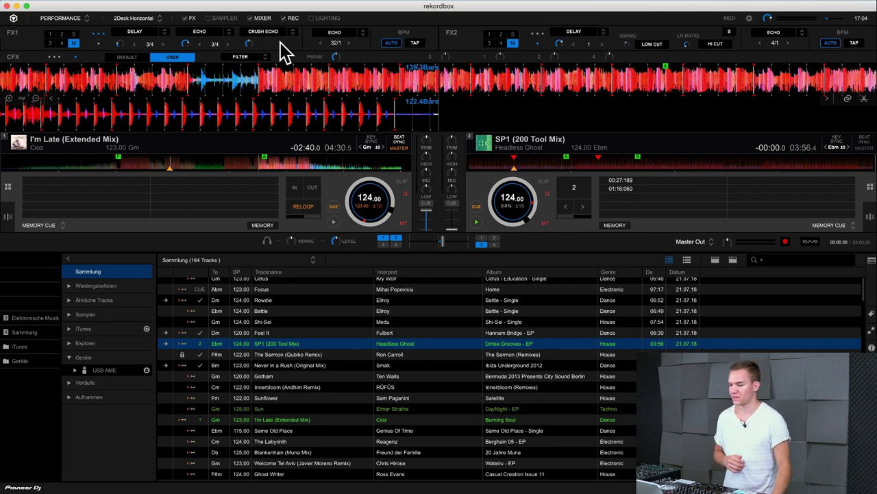
Replace the FX section with the sampler section and open the Sampler folder in the browser.
{"action": "left_click", "coordinate": [189, 19]}
{"action": "left_click", "coordinate": [222, 17]}
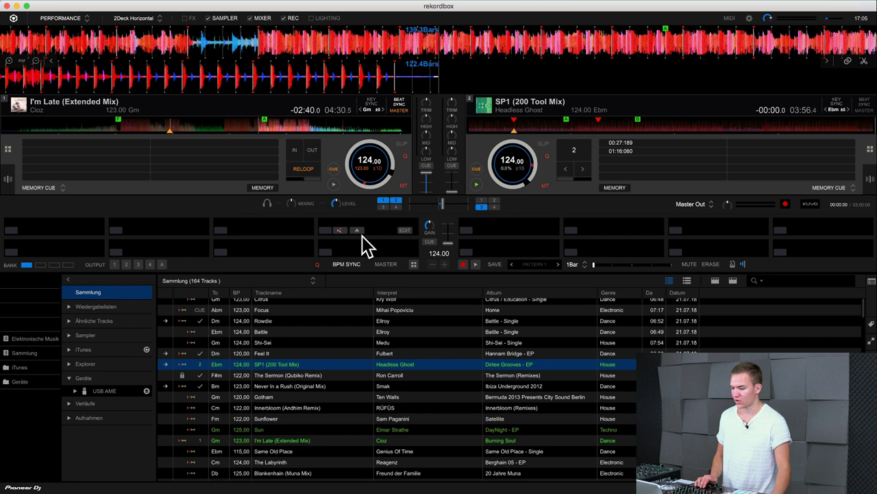
{"action": "left_click", "coordinate": [82, 336]}
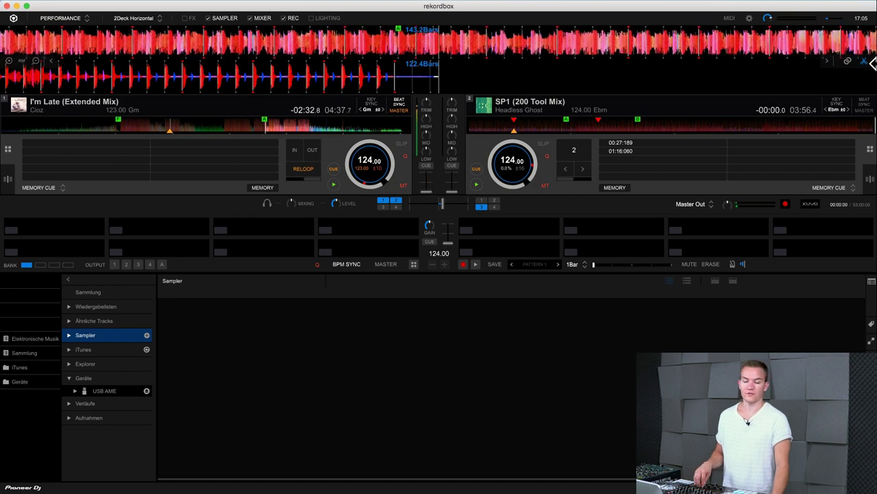
Set a 4-beat auto loop on deck 1 and capture it into the first sampler slot.
{"action": "left_click", "coordinate": [303, 157]}
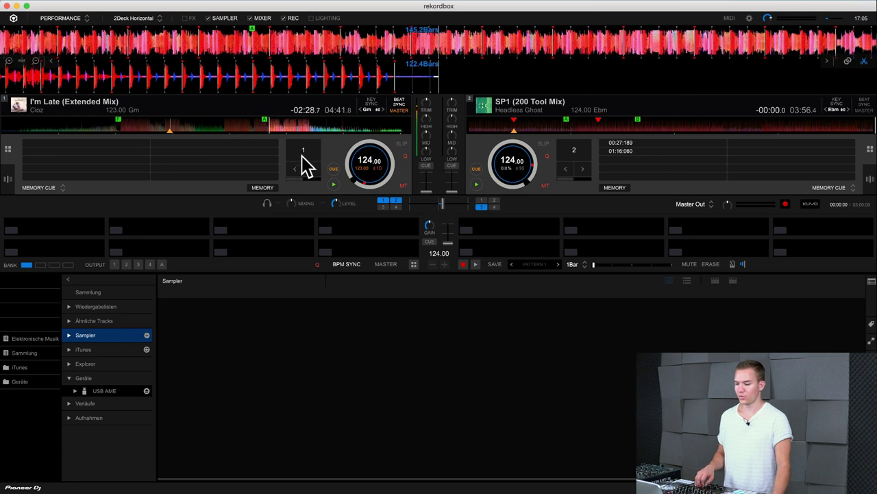
{"action": "left_click", "coordinate": [308, 168]}
{"action": "left_click", "coordinate": [309, 169]}
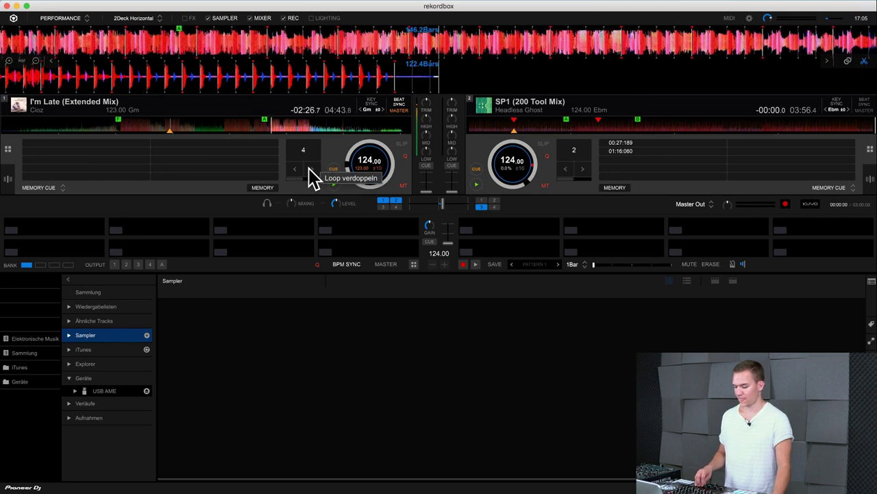
{"action": "left_click", "coordinate": [308, 152]}
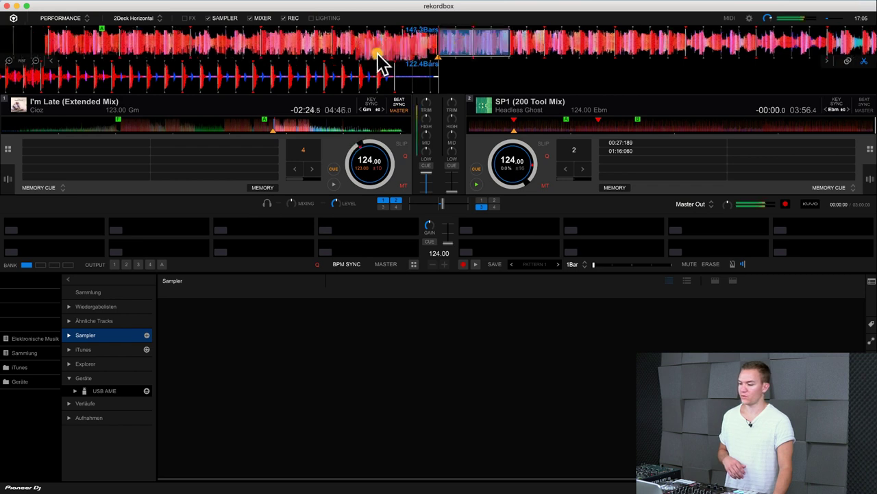
{"action": "left_click_drag", "start_coordinate": [379, 54], "coordinate": [65, 226]}
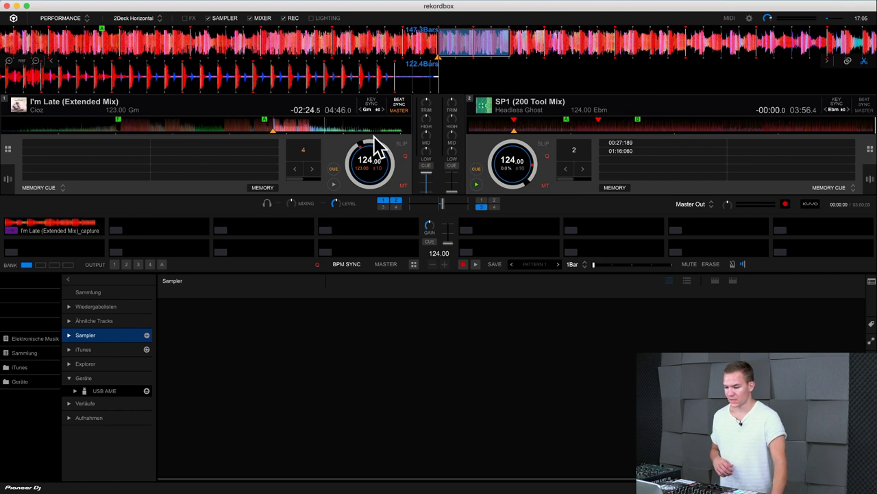
Loop 2 beats of SP1 (200 Tool Mix) just before hot cue B and capture them into the second sampler slot.
{"action": "left_click", "coordinate": [626, 126]}
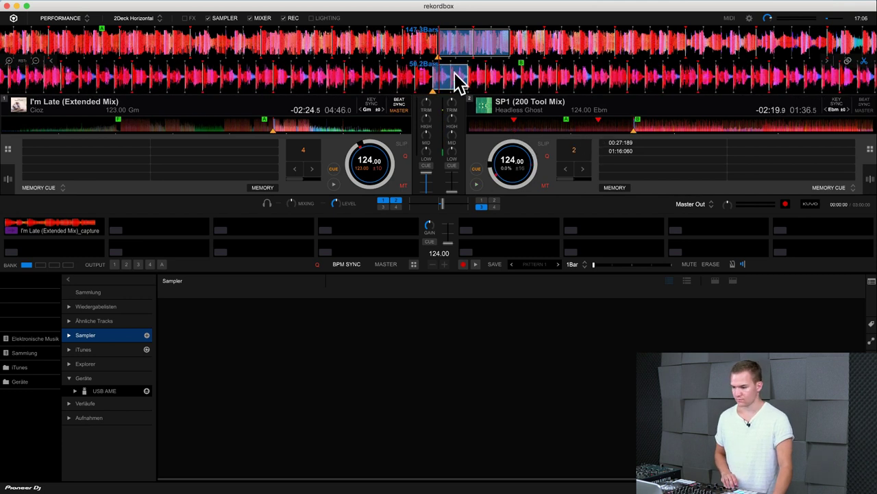
{"action": "left_click_drag", "start_coordinate": [460, 82], "coordinate": [185, 239]}
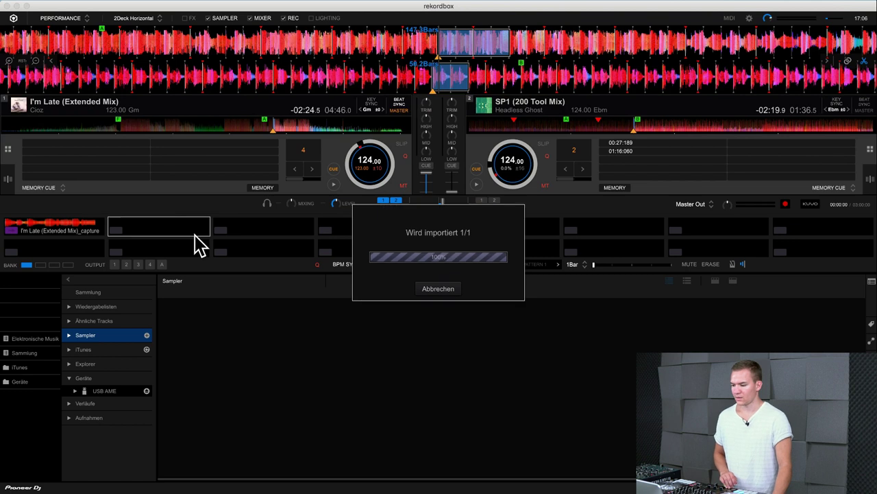
{"action": "mouse_move", "coordinate": [170, 224]}
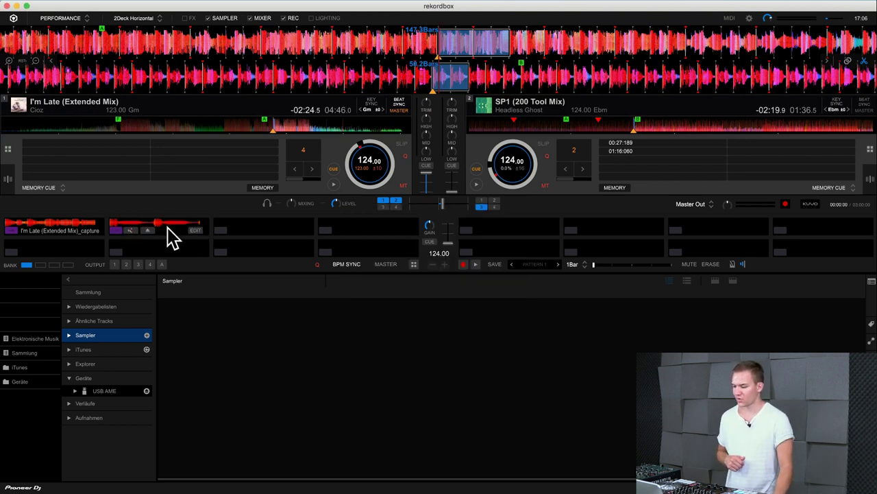
Look through the other sampler banks and return to the first bank.
{"action": "left_click", "coordinate": [40, 265]}
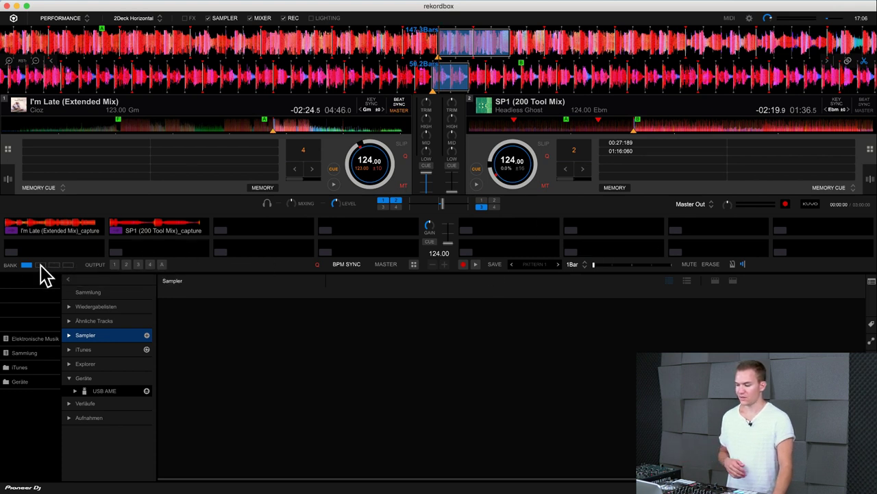
{"action": "left_click", "coordinate": [59, 265]}
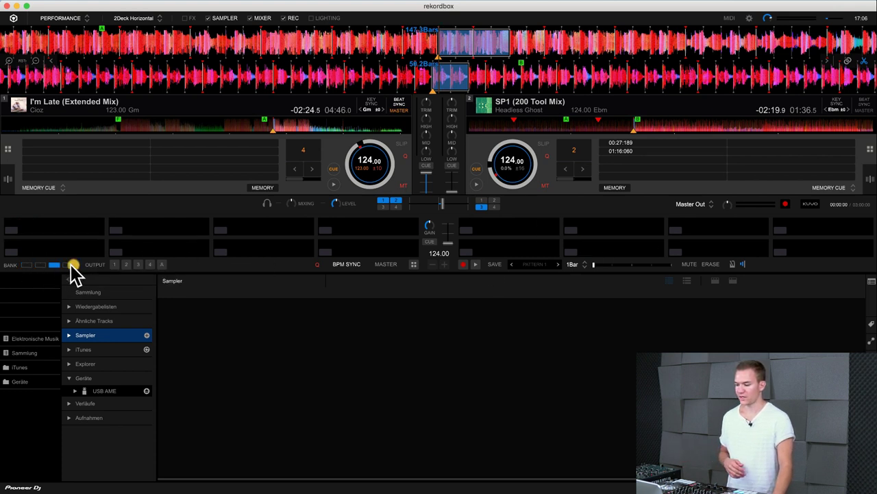
{"action": "left_click", "coordinate": [27, 264]}
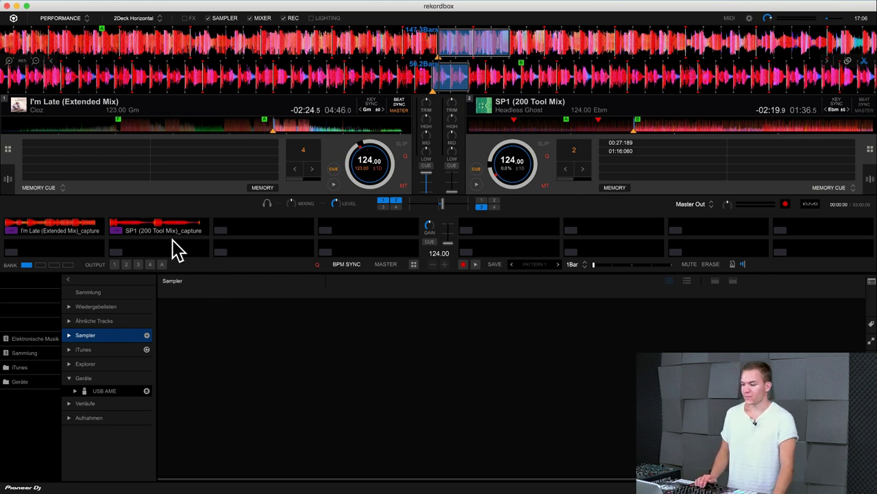
Change deck 1's pad mode from Memory Cue to SEQ. CALL.
{"action": "left_click", "coordinate": [40, 187]}
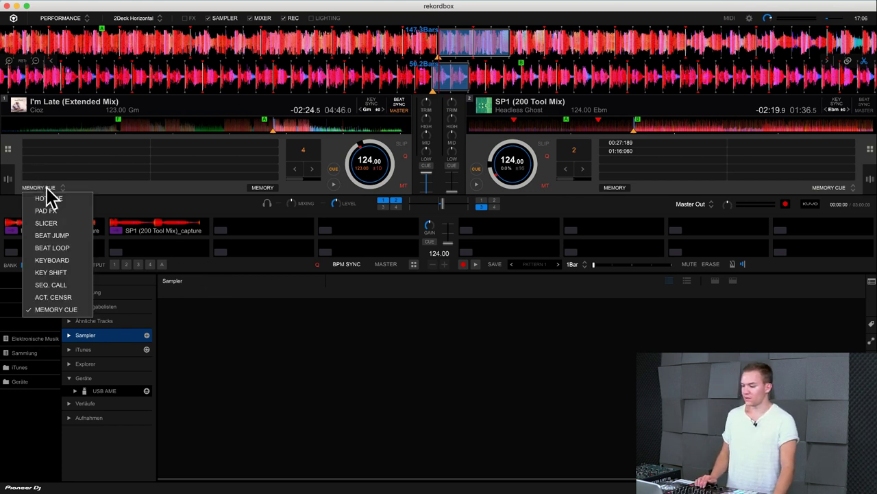
{"action": "left_click", "coordinate": [63, 284]}
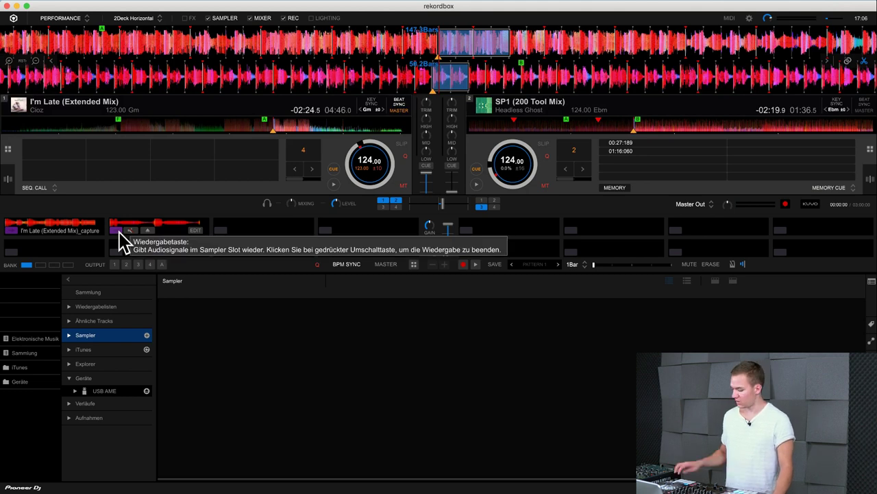
Open the settings of the SP1 (200 Tool Mix)_capture slot, set it to loop playback, and play the sample.
{"action": "left_click", "coordinate": [197, 231]}
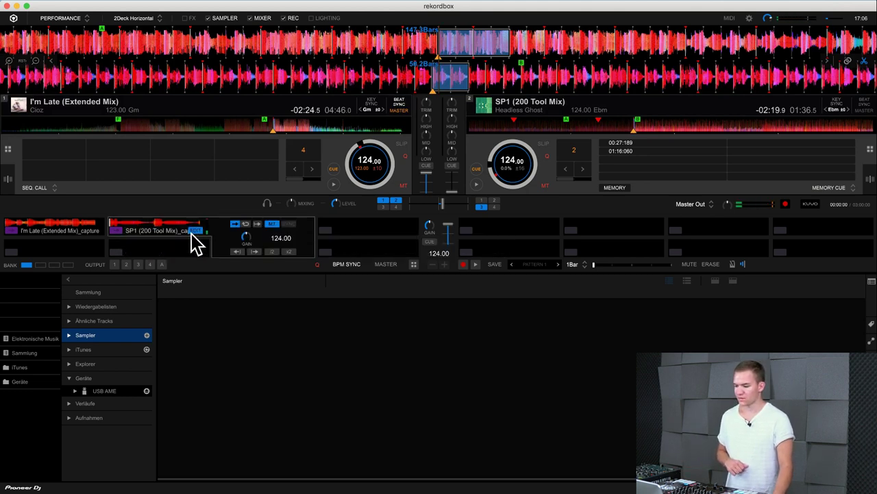
{"action": "left_click", "coordinate": [246, 225]}
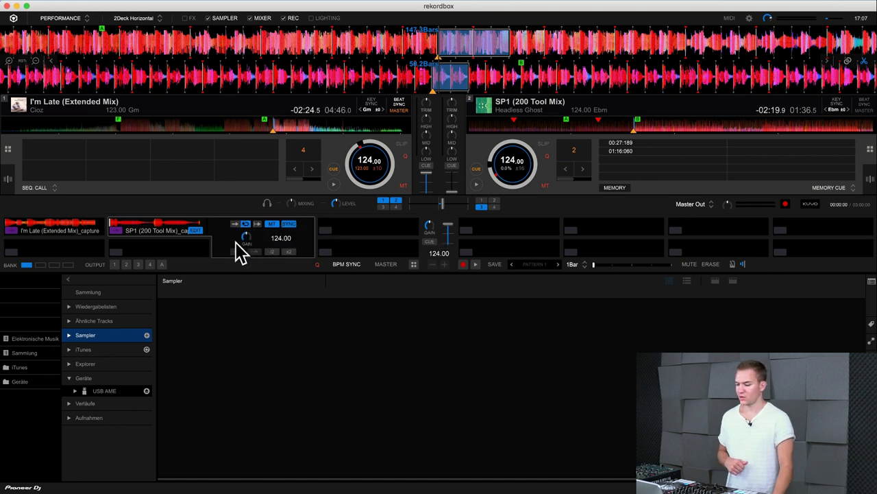
{"action": "left_click", "coordinate": [122, 234]}
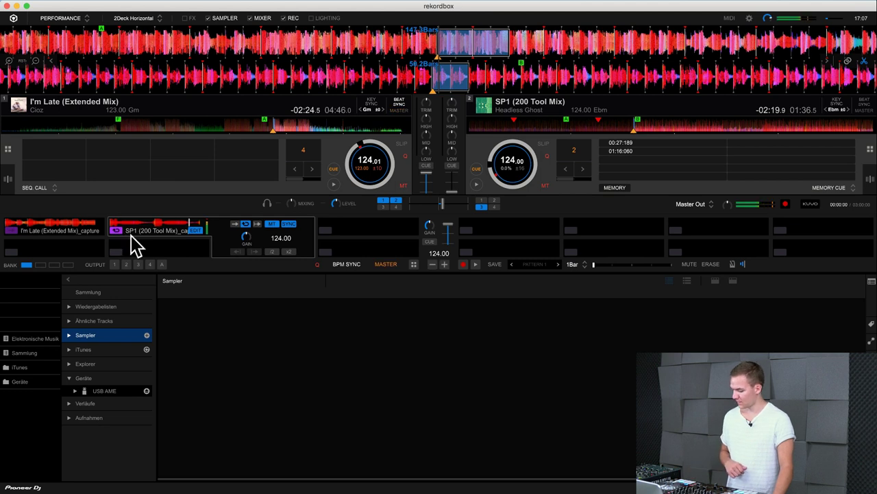
Turn on gate playback for the SP1 sample and try halving and doubling its BPM.
{"action": "left_click", "coordinate": [258, 225]}
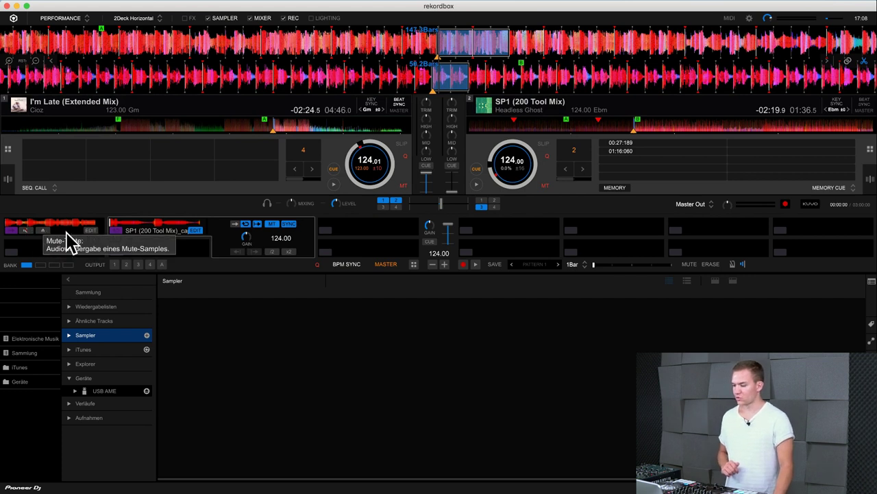
{"action": "left_click", "coordinate": [273, 252]}
{"action": "left_click", "coordinate": [287, 252]}
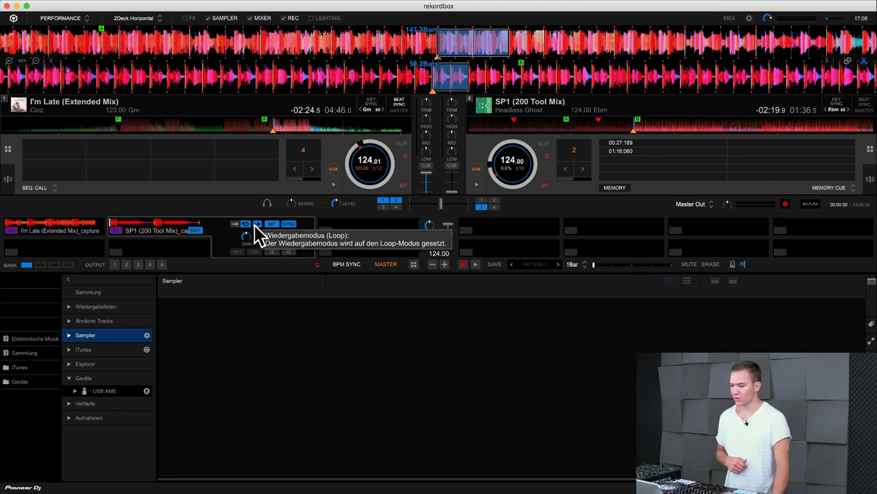
Set the I'm Late (Extended Mix)_capture sample to loop playback and play it together with the SP1 sample.
{"action": "left_click", "coordinate": [90, 231]}
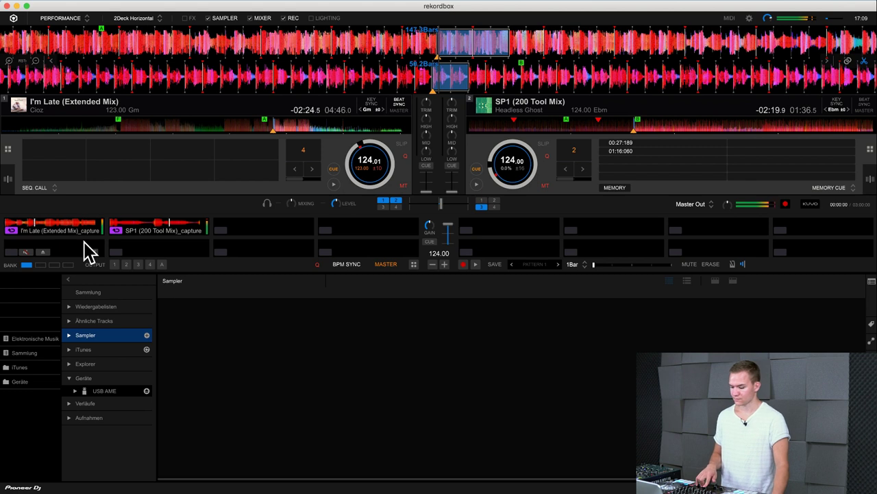
{"action": "mouse_move", "coordinate": [78, 235]}
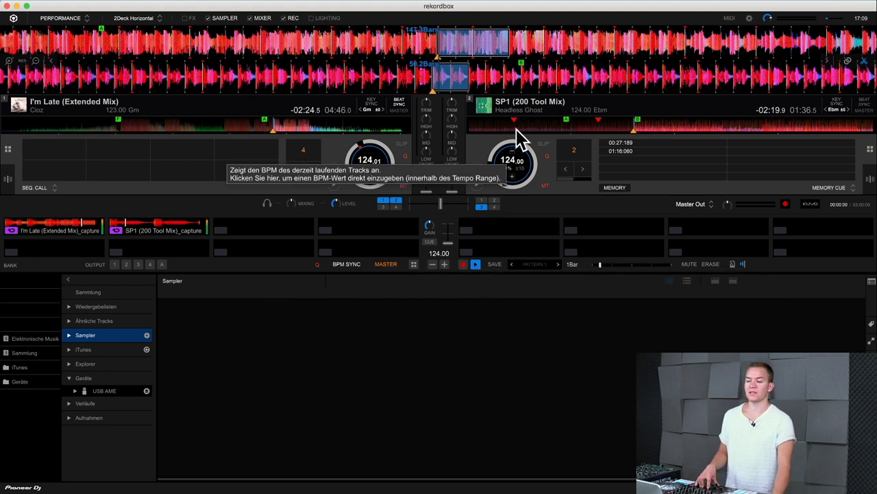
Look at the four-slot sampler view with volume and pitch controls, and try lowering the sampler tempo to 123.96 before restoring 124.00 BPM.
{"action": "left_click", "coordinate": [413, 264]}
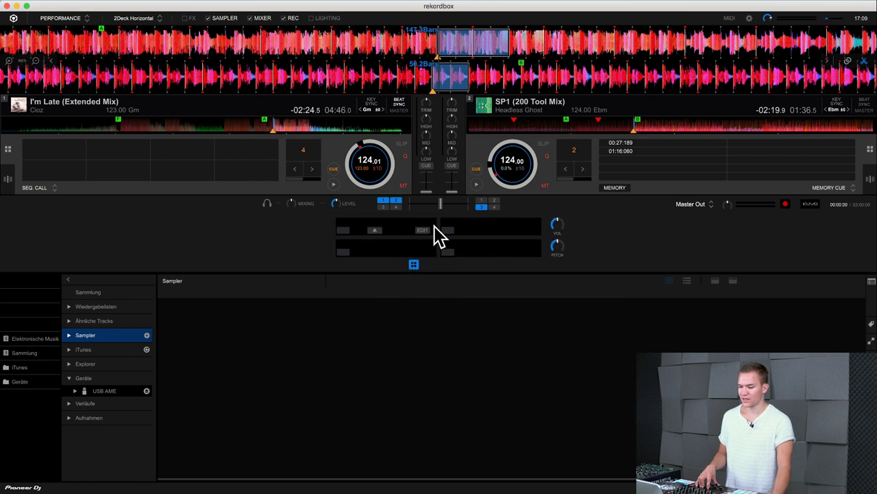
{"action": "left_click", "coordinate": [414, 264]}
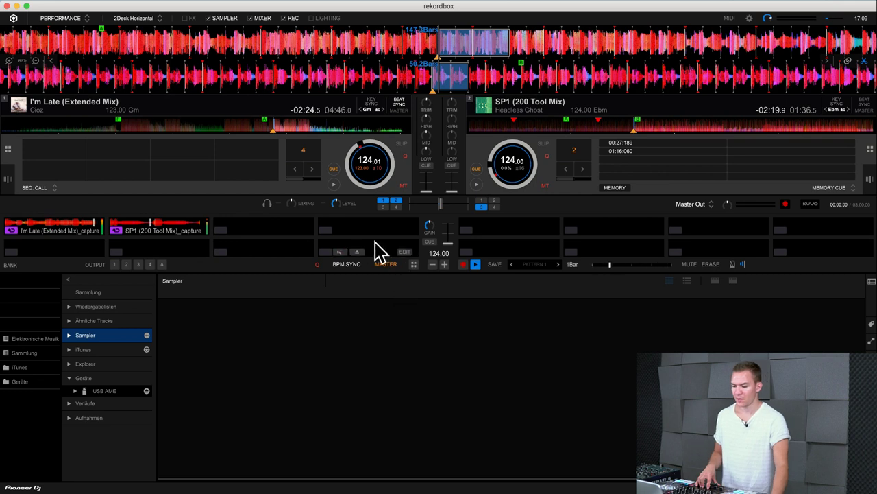
{"action": "left_click", "coordinate": [432, 264]}
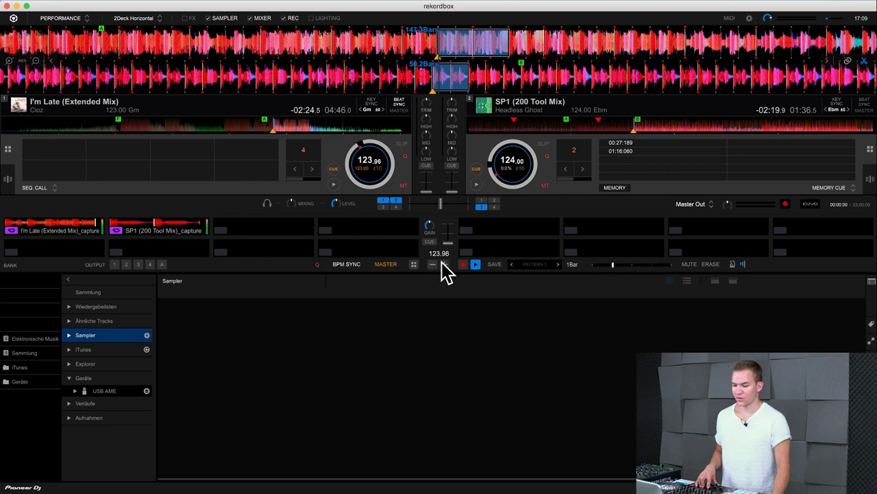
{"action": "left_click", "coordinate": [443, 264]}
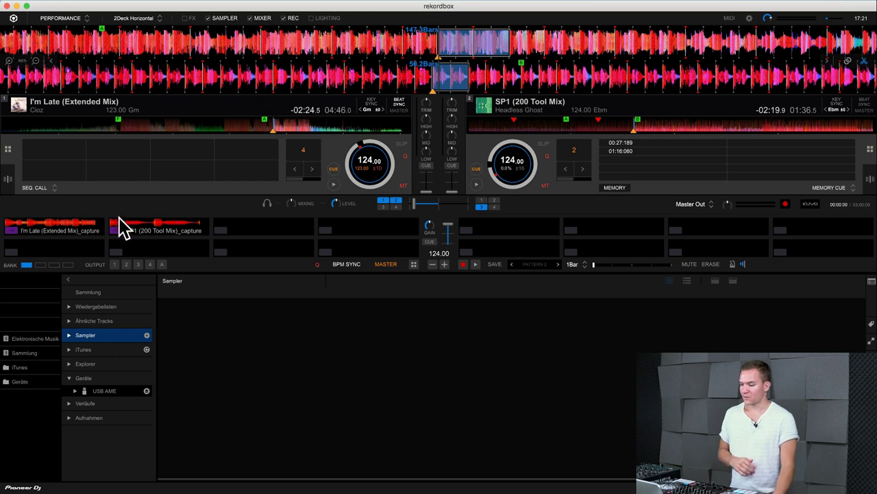
Check the SP1 sample's slot settings, then record a 1-bar sampler sequence in PATTERN 1 and save it.
{"action": "left_click", "coordinate": [196, 229]}
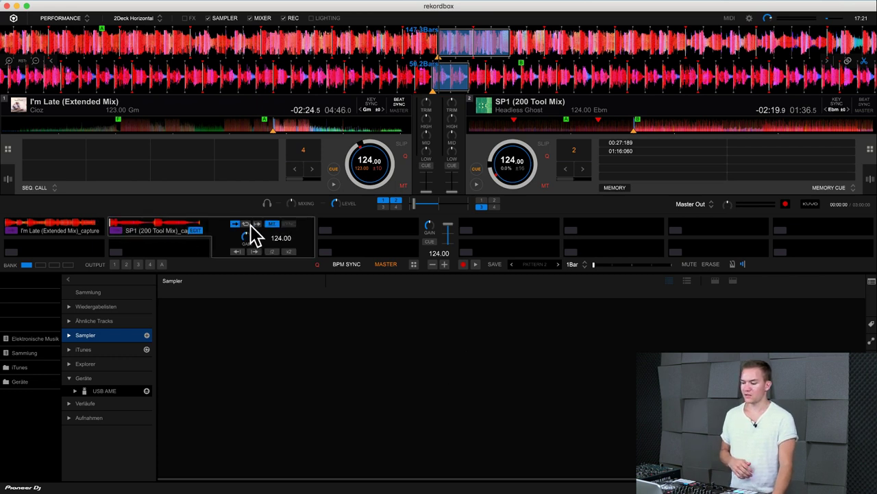
{"action": "left_click", "coordinate": [198, 231]}
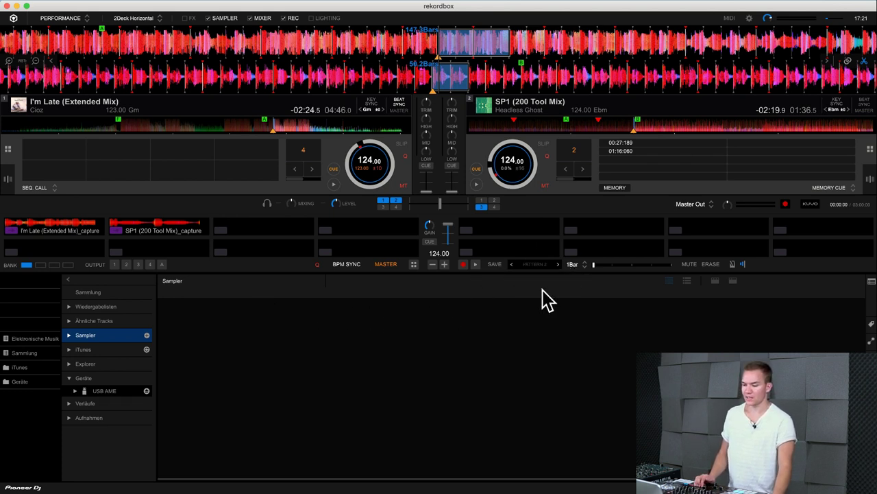
{"action": "left_click", "coordinate": [511, 264]}
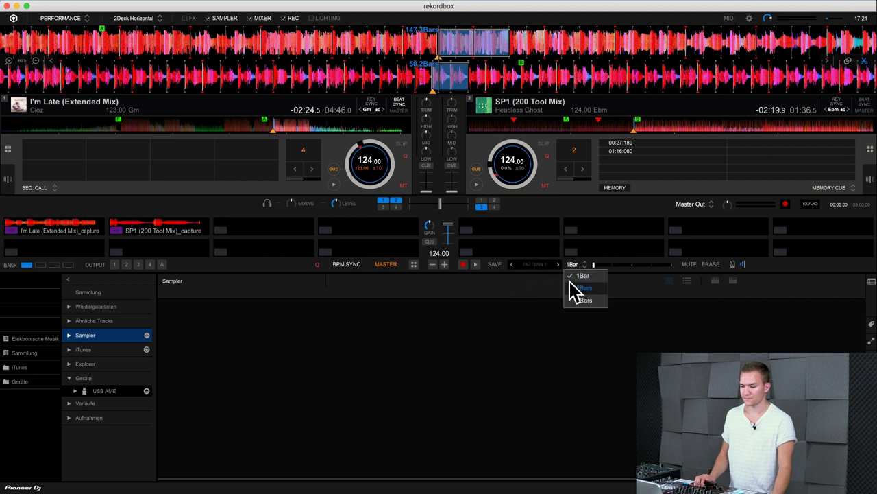
{"action": "left_click", "coordinate": [464, 265]}
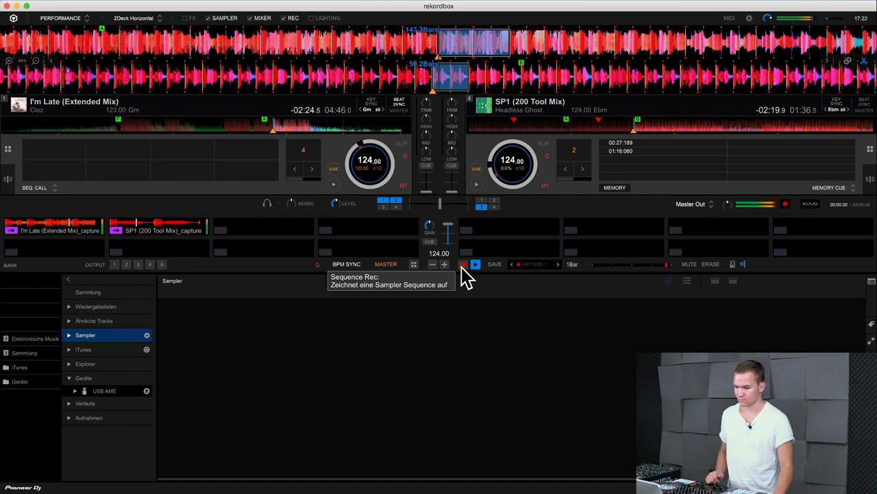
{"action": "left_click", "coordinate": [476, 265]}
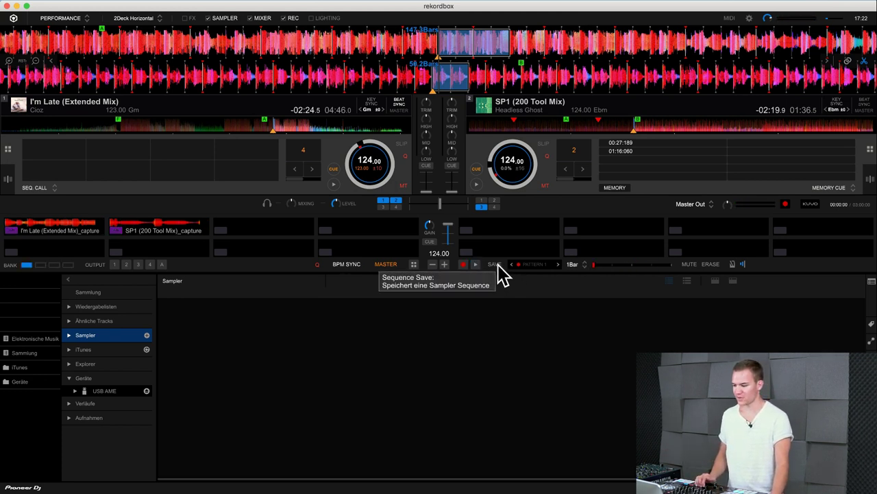
{"action": "left_click", "coordinate": [498, 265]}
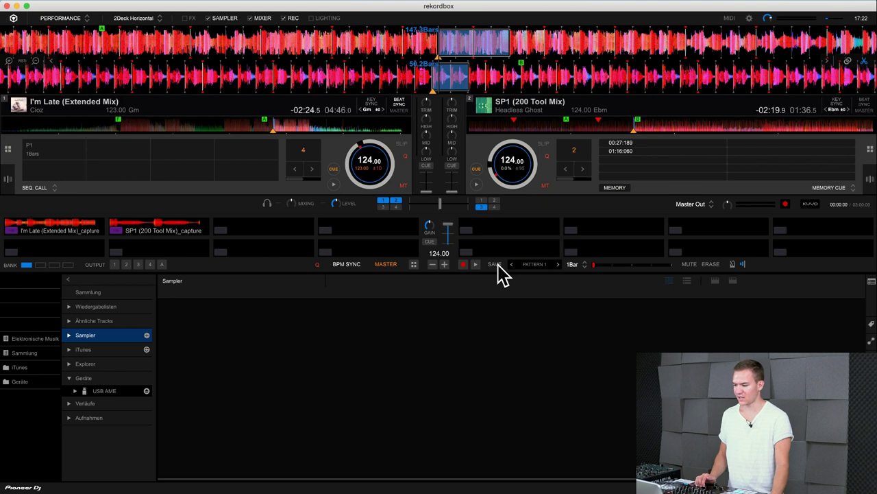
Play back the saved P1 sequence and unload the SP1 and I'm Late captured samples from the sampler slots.
{"action": "left_click", "coordinate": [51, 152]}
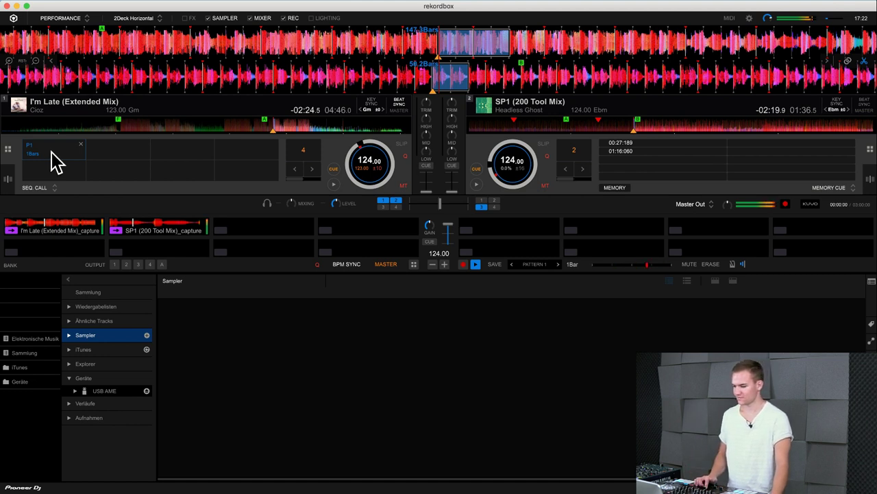
{"action": "left_click", "coordinate": [51, 152]}
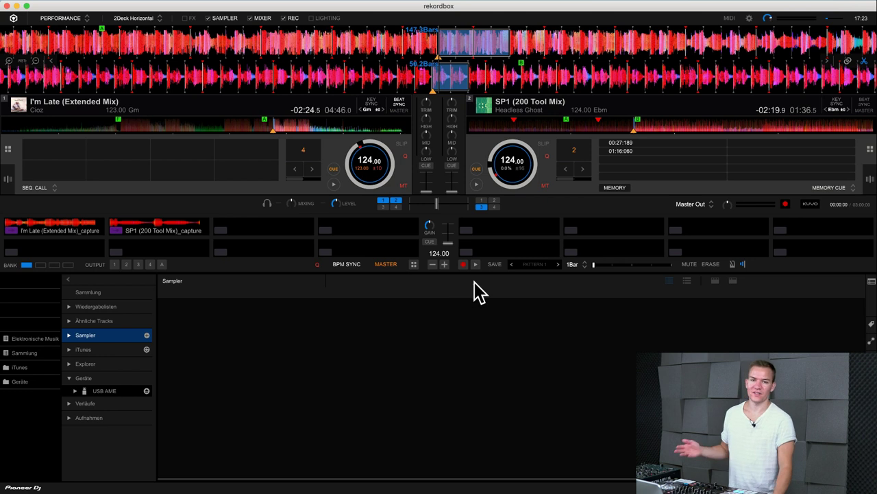
{"action": "left_click", "coordinate": [144, 231]}
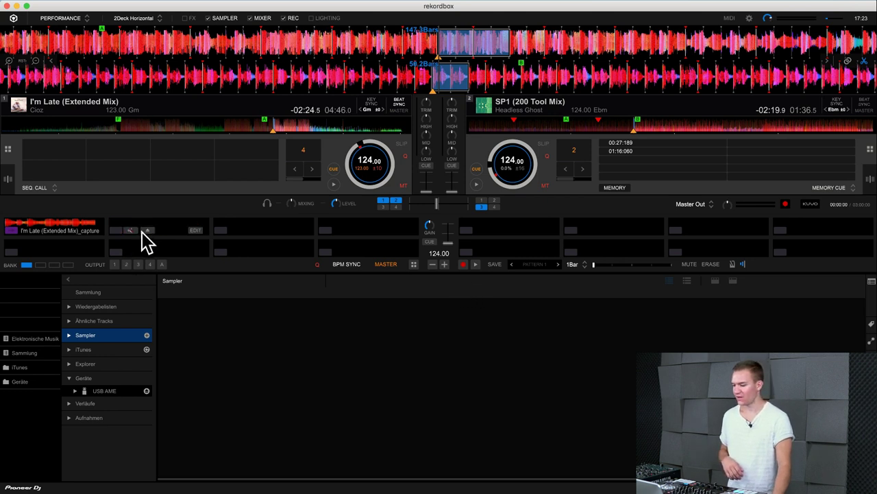
{"action": "left_click", "coordinate": [43, 231]}
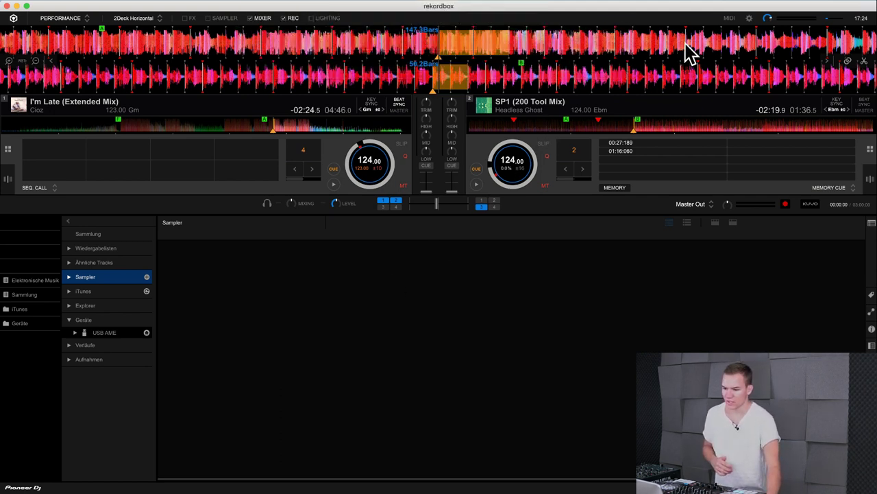
View the MIDI settings window for connected devices, then close it.
{"action": "left_click", "coordinate": [729, 18]}
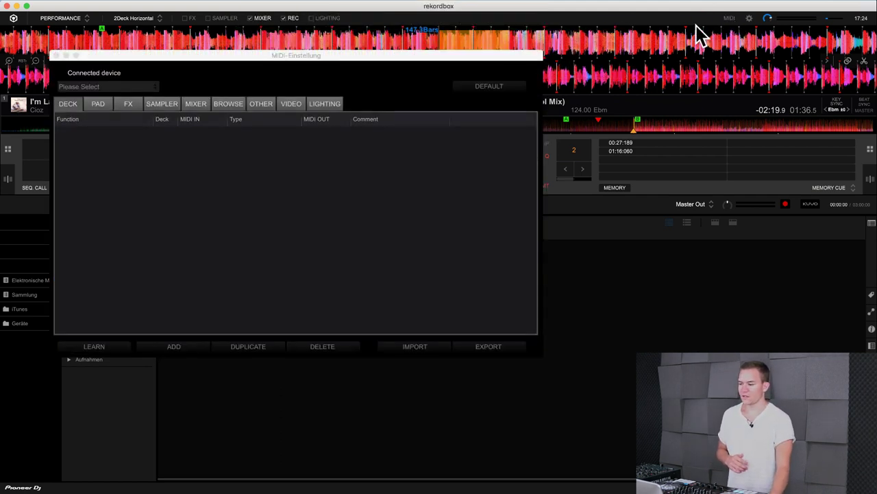
{"action": "left_click_drag", "start_coordinate": [329, 53], "coordinate": [474, 85]}
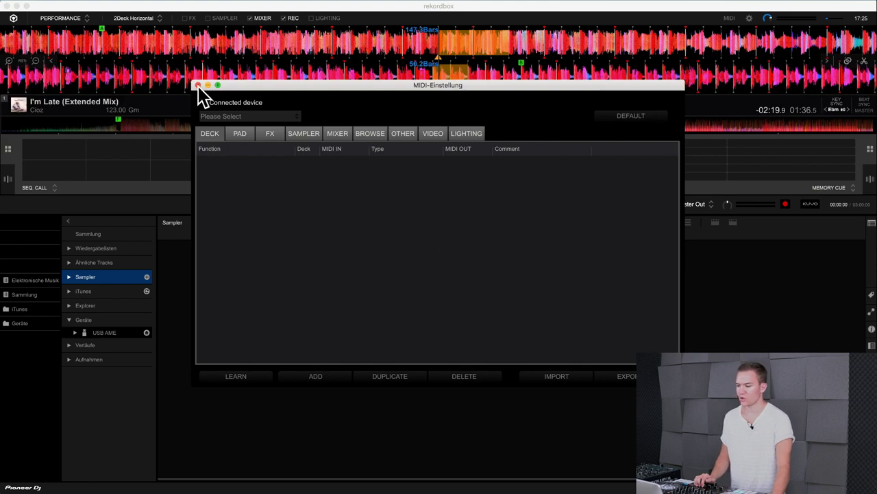
{"action": "left_click", "coordinate": [198, 85]}
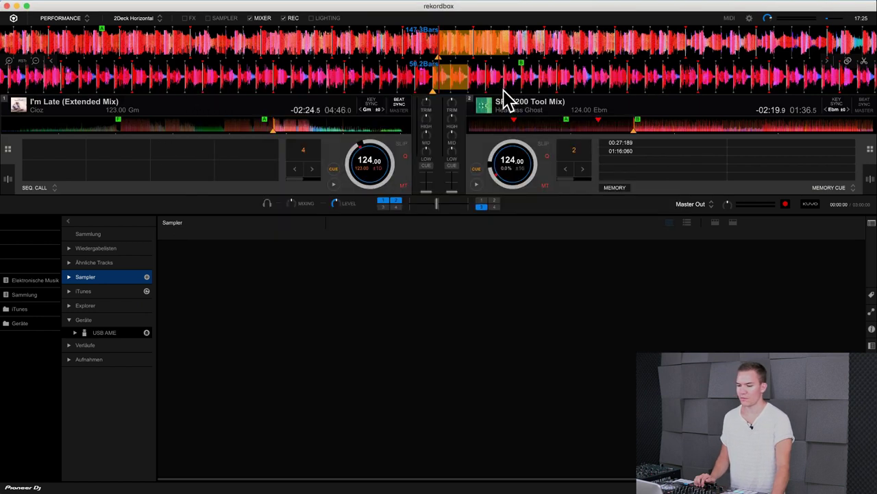
Open the preferences and view the available output devices in the Audio settings, keeping Traktor Audio 10.
{"action": "left_click", "coordinate": [750, 20]}
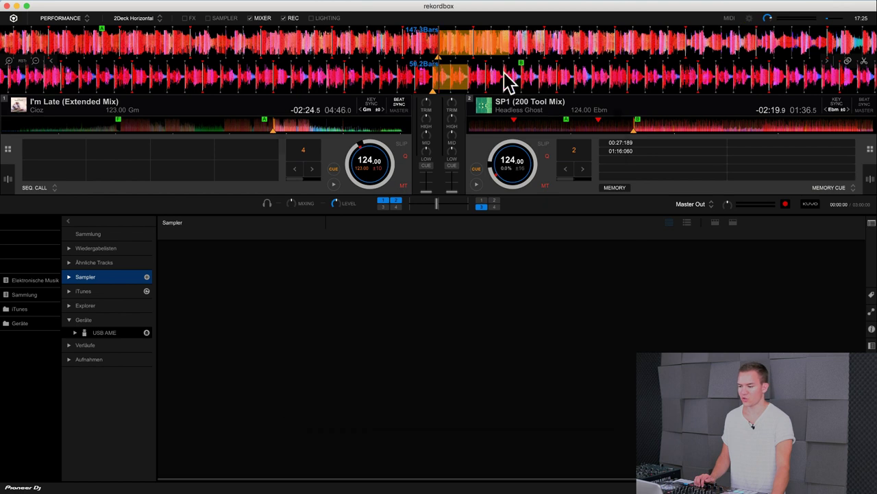
{"action": "left_click_drag", "start_coordinate": [480, 92], "coordinate": [486, 66]}
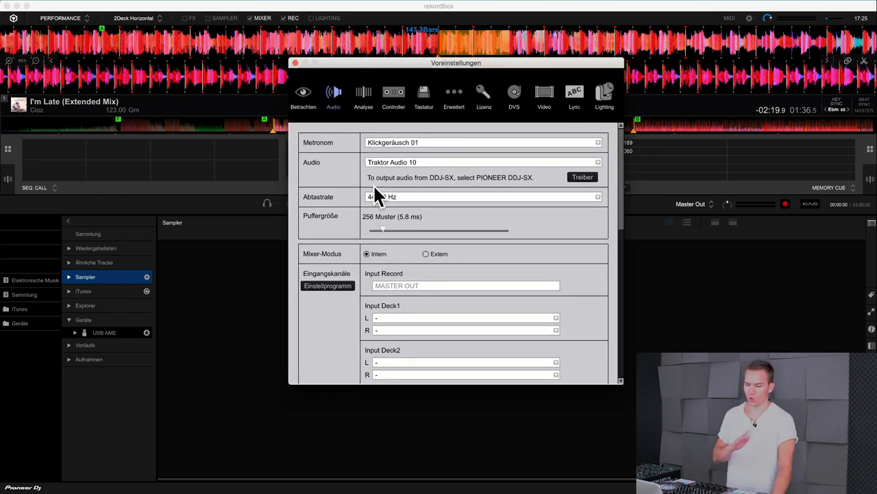
{"action": "left_click", "coordinate": [406, 161]}
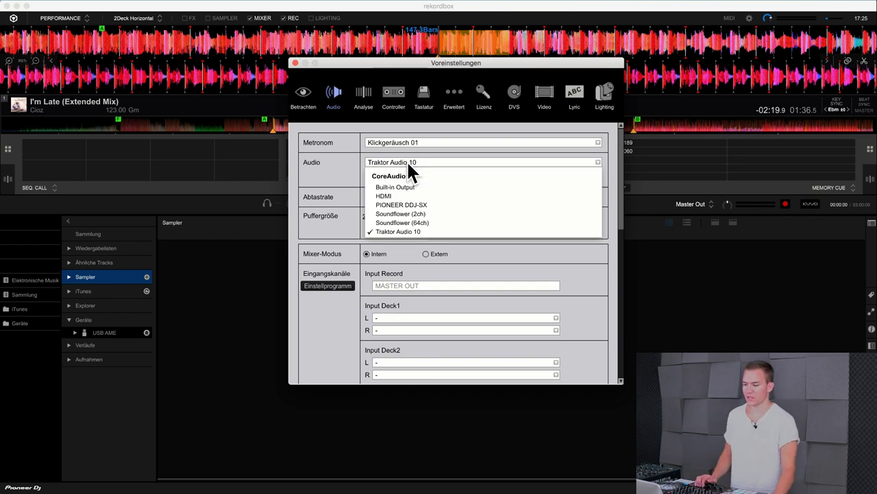
{"action": "left_click", "coordinate": [337, 179]}
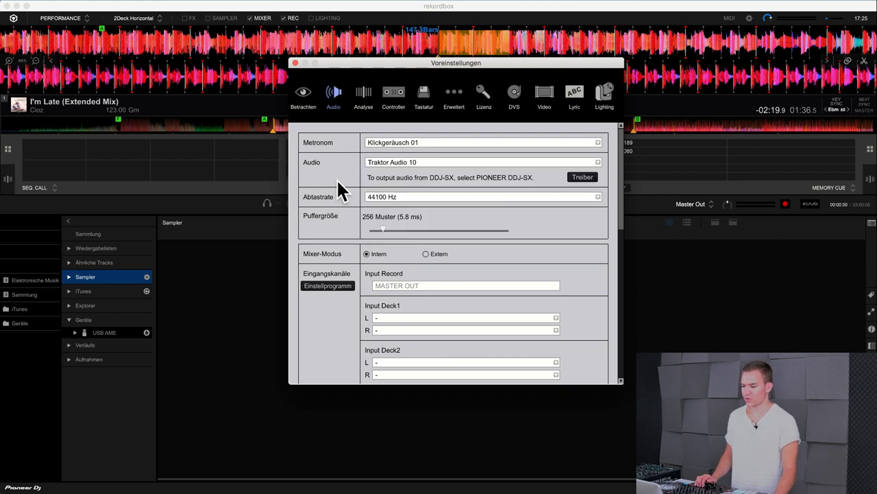
Examine the buffer size, mixer mode, the channel choices for Input Deck1, and the master, headphones and booth output assignments.
{"action": "scroll", "coordinate": [340, 184], "scroll_direction": "down", "scroll_amount": 2}
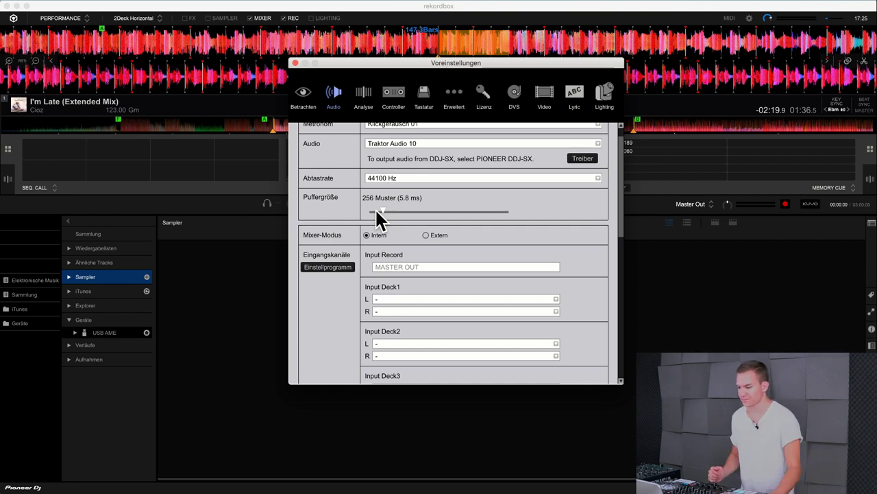
{"action": "scroll", "coordinate": [376, 211], "scroll_direction": "down", "scroll_amount": 3}
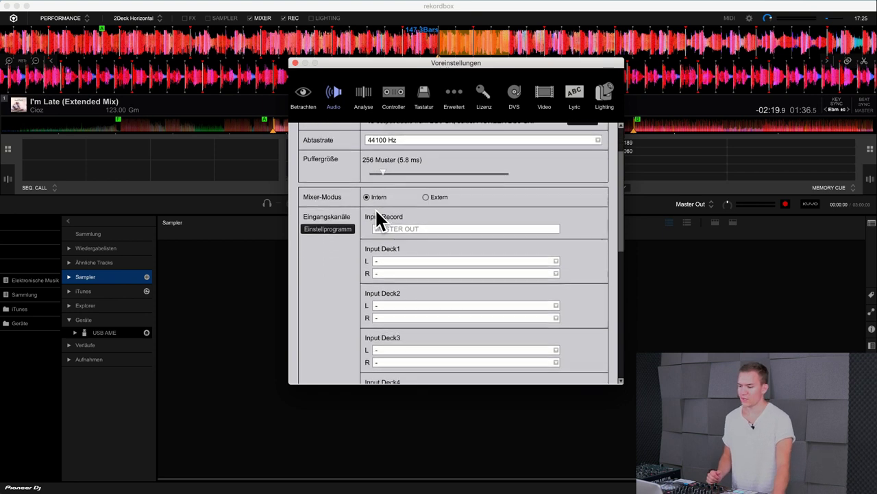
{"action": "scroll", "coordinate": [375, 211], "scroll_direction": "down", "scroll_amount": 4}
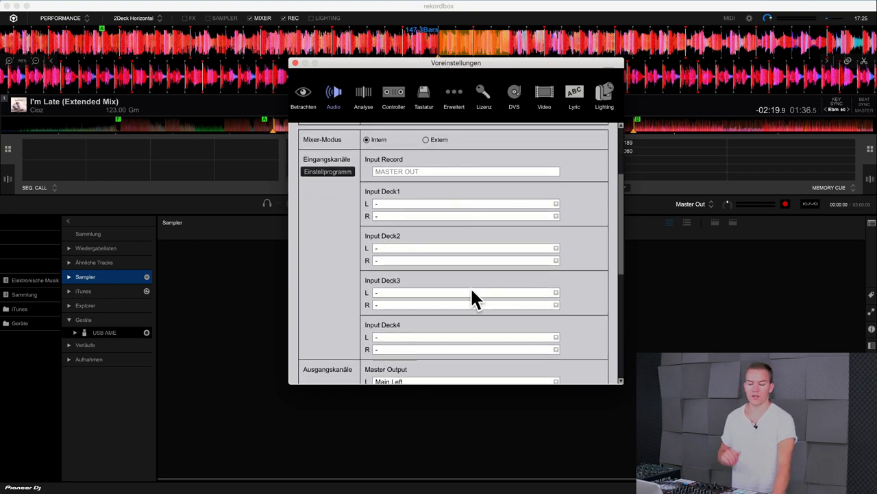
{"action": "left_click", "coordinate": [429, 204]}
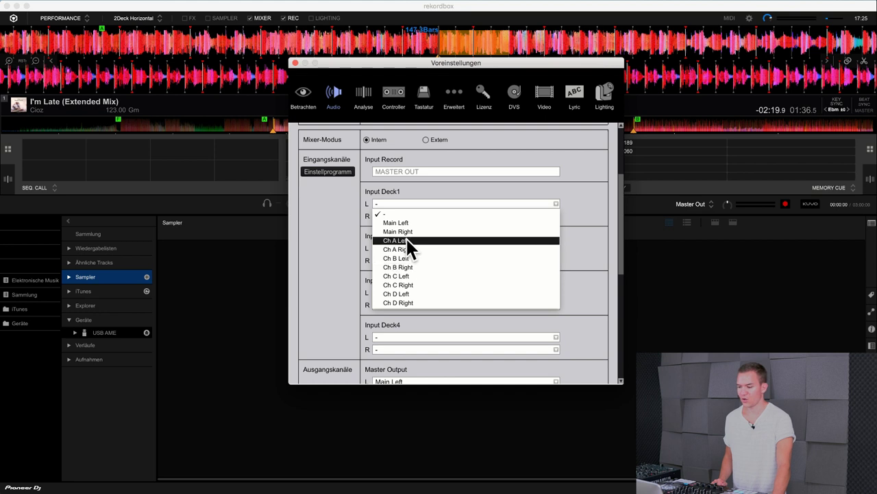
{"action": "left_click", "coordinate": [356, 223]}
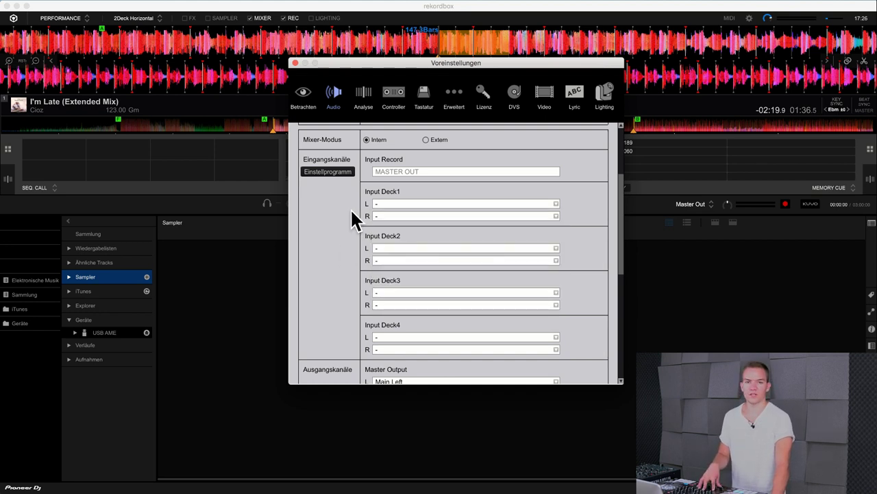
{"action": "scroll", "coordinate": [350, 208], "scroll_direction": "down", "scroll_amount": 10}
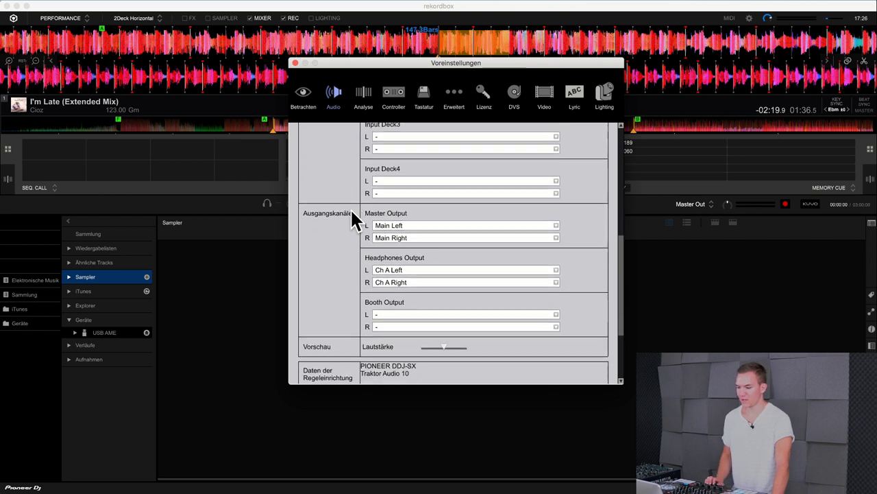
{"action": "scroll", "coordinate": [351, 208], "scroll_direction": "down", "scroll_amount": 4}
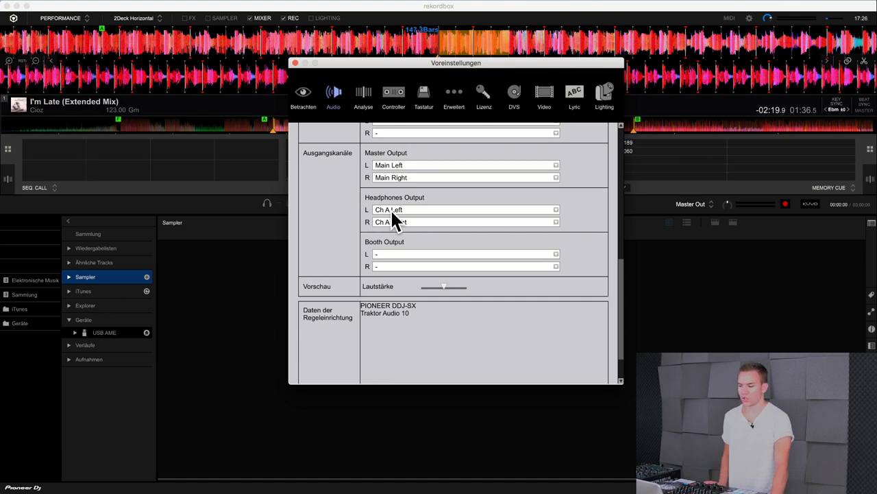
{"action": "scroll", "coordinate": [395, 212], "scroll_direction": "down", "scroll_amount": 3}
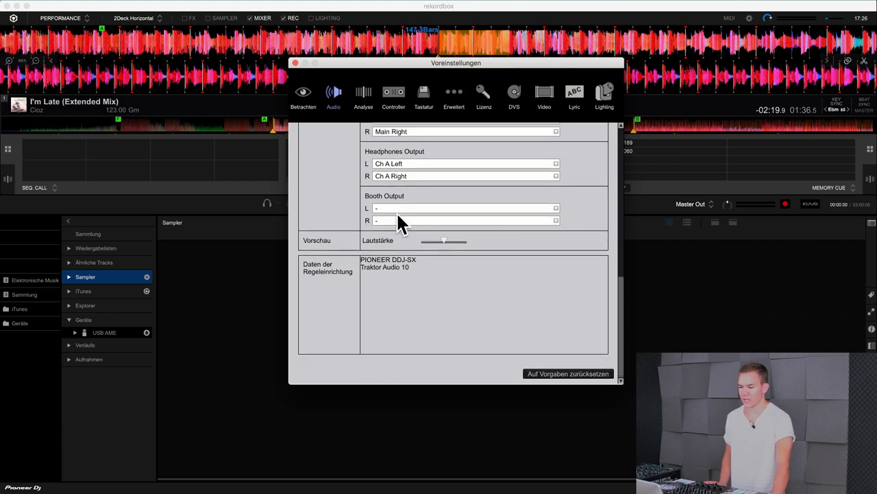
{"action": "scroll", "coordinate": [396, 220], "scroll_direction": "up", "scroll_amount": 5}
In the view preferences (Betrachten), set the browser's font size and line spacing to the smallest value (klein).
{"action": "left_click", "coordinate": [310, 93]}
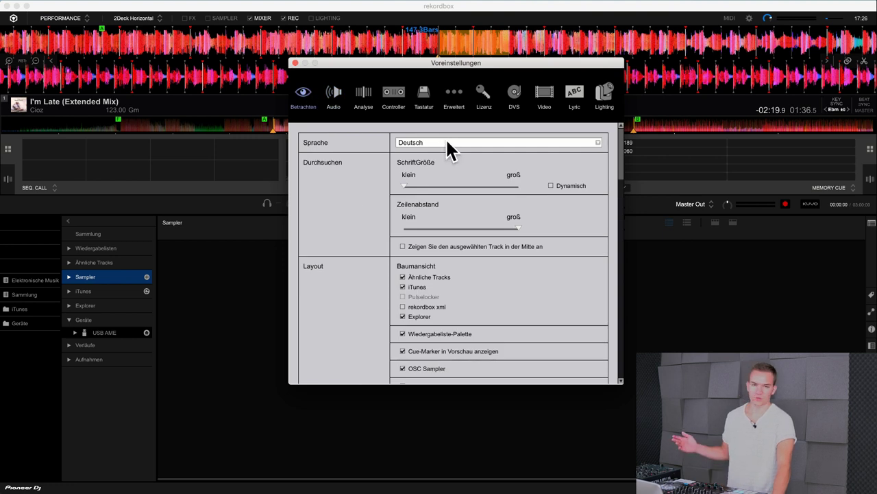
{"action": "left_click", "coordinate": [405, 185]}
{"action": "mouse_move", "coordinate": [408, 228]}
{"action": "left_mouse_down"}
{"action": "mouse_move", "coordinate": [432, 228]}
{"action": "mouse_move", "coordinate": [405, 224]}
{"action": "left_mouse_up"}
Try enabling rekordbox xml in the tree view layout options, then disable it again.
{"action": "scroll", "coordinate": [390, 240], "scroll_direction": "down", "scroll_amount": 5}
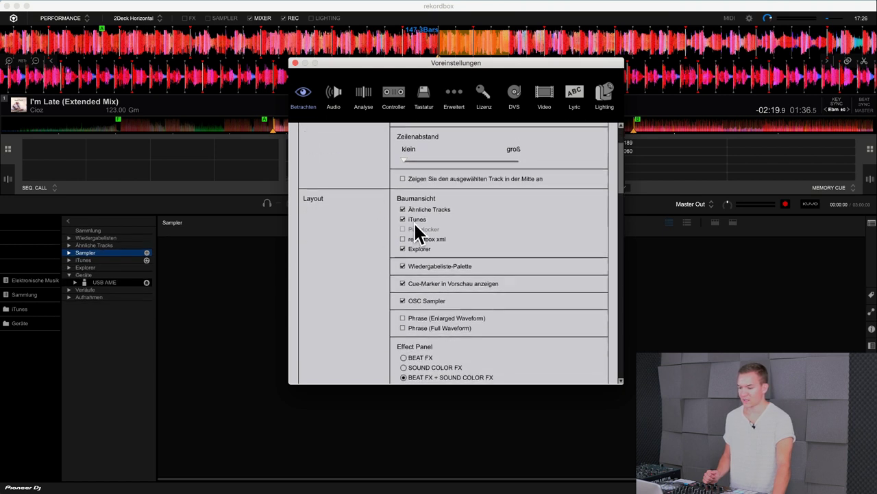
{"action": "scroll", "coordinate": [384, 206], "scroll_direction": "down", "scroll_amount": 3}
{"action": "left_click", "coordinate": [403, 202]}
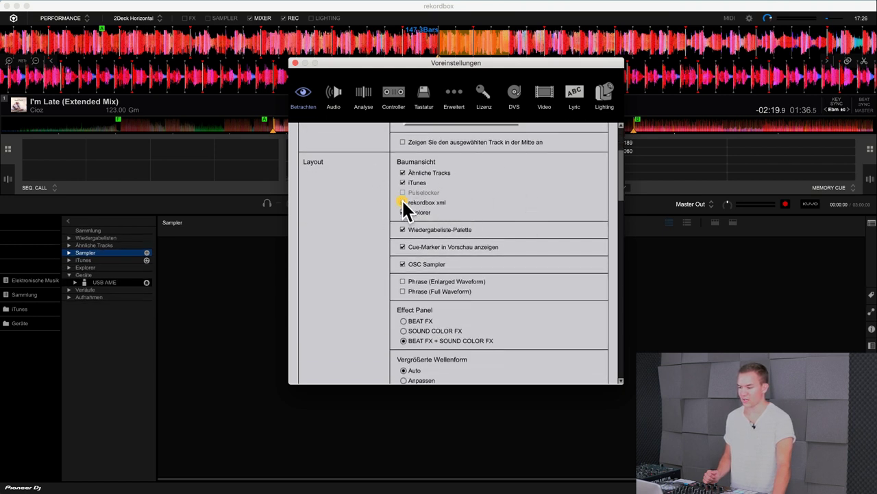
{"action": "left_click", "coordinate": [402, 202]}
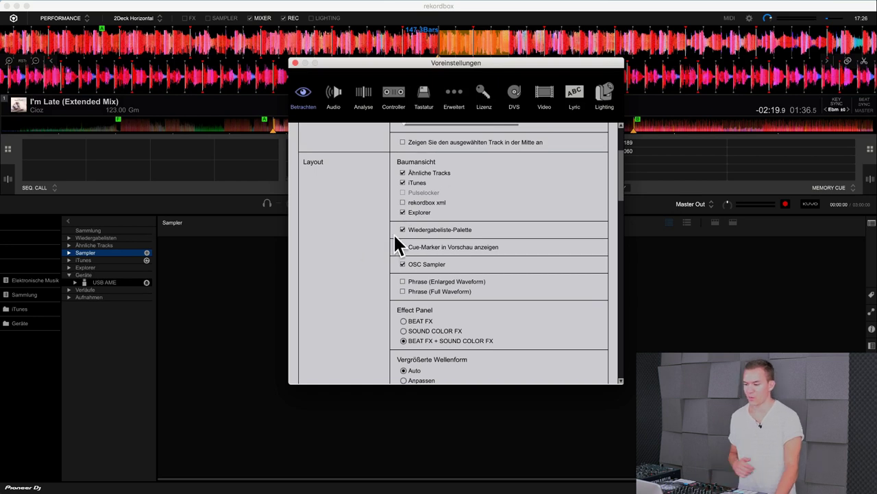
Try the SOUND COLOR FX and BEAT FX effect panel layouts, then restore BEAT FX + SOUND COLOR FX.
{"action": "scroll", "coordinate": [366, 244], "scroll_direction": "down", "scroll_amount": 3}
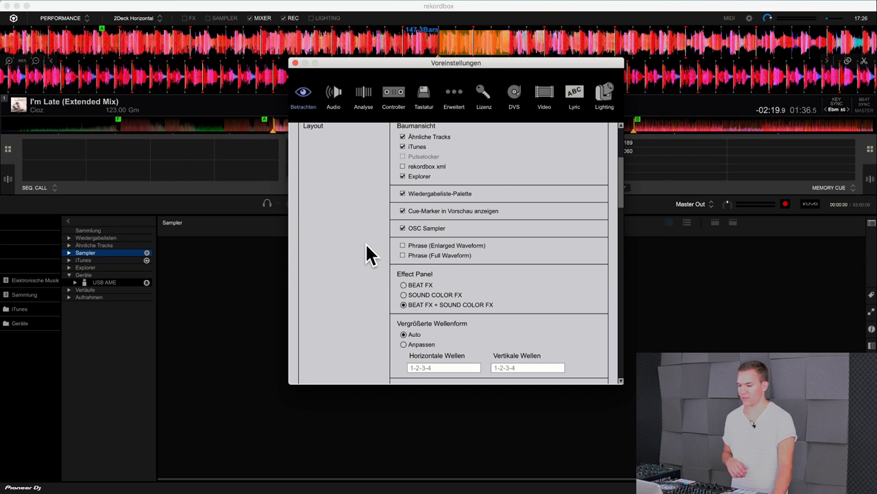
{"action": "scroll", "coordinate": [366, 242], "scroll_direction": "down", "scroll_amount": 6}
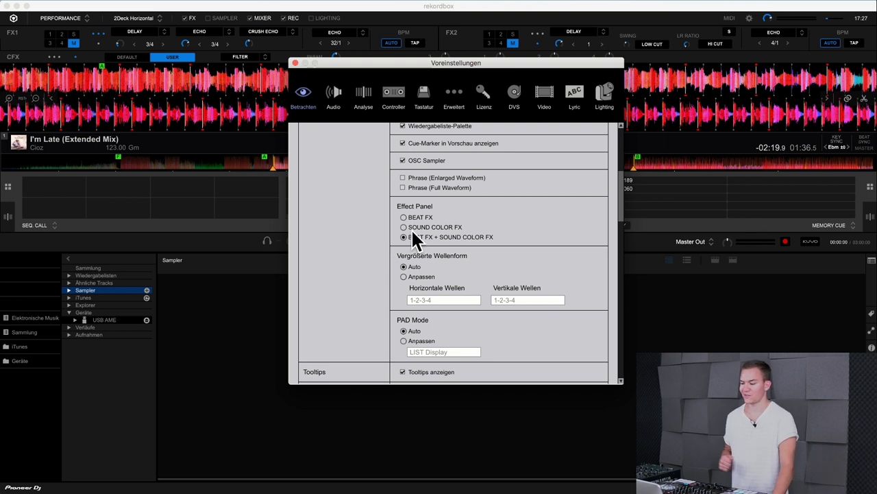
{"action": "left_click", "coordinate": [404, 227]}
{"action": "left_click", "coordinate": [405, 216]}
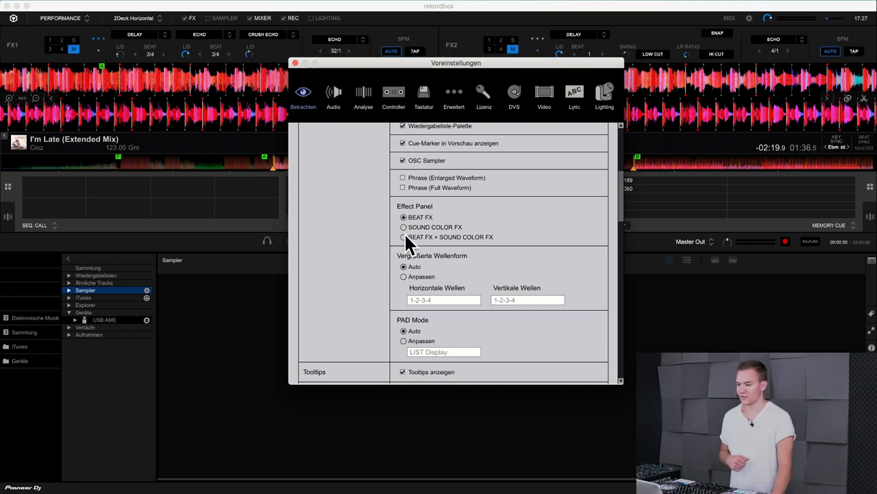
{"action": "left_click", "coordinate": [403, 236]}
Set the waveform colour to Blau in the Wellenform view options.
{"action": "scroll", "coordinate": [369, 264], "scroll_direction": "down", "scroll_amount": 4}
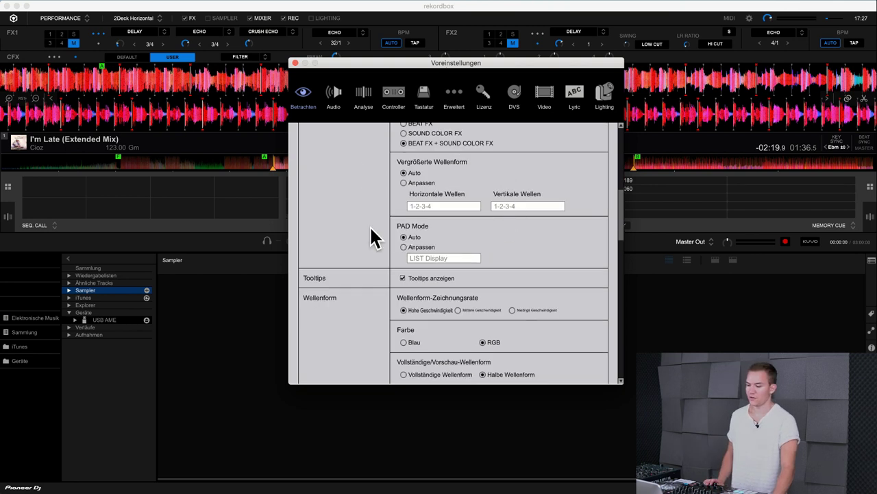
{"action": "scroll", "coordinate": [408, 235], "scroll_direction": "down", "scroll_amount": 2}
{"action": "scroll", "coordinate": [387, 235], "scroll_direction": "down", "scroll_amount": 4}
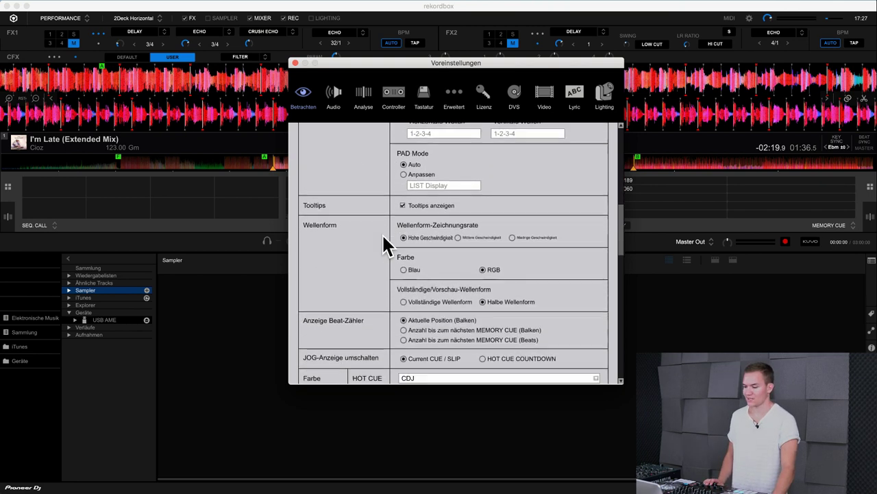
{"action": "left_click", "coordinate": [403, 205]}
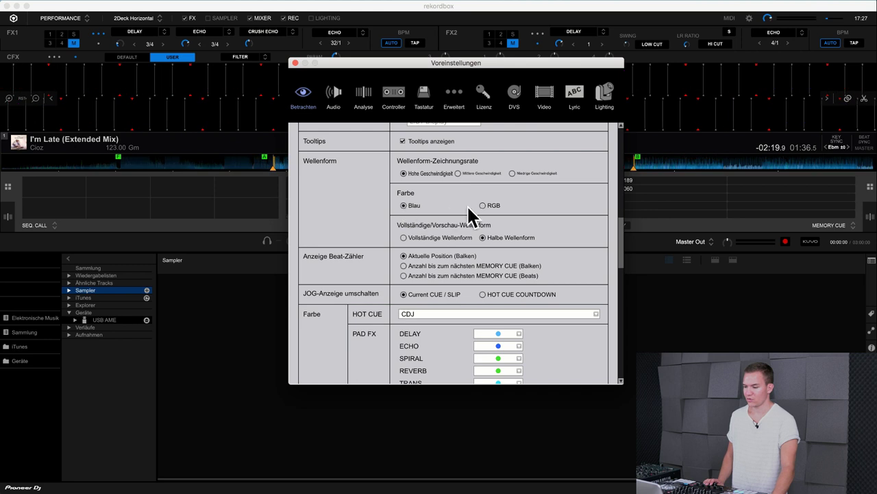
Set the waveform colour to RGB and look through the remaining view options, including the PAD FX colours.
{"action": "left_click", "coordinate": [481, 205]}
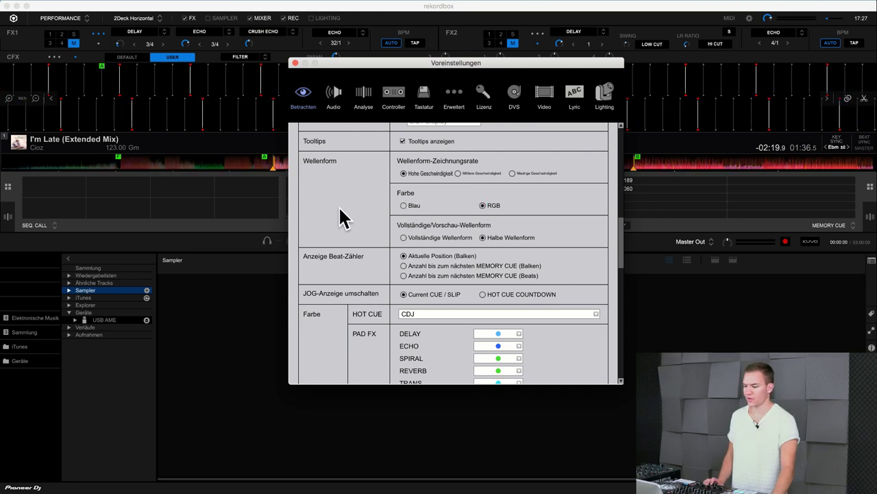
{"action": "scroll", "coordinate": [351, 218], "scroll_direction": "down", "scroll_amount": 1}
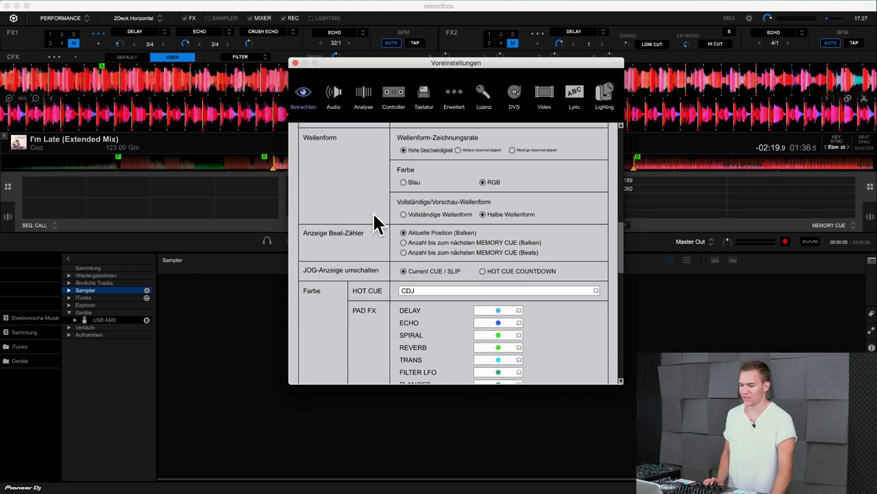
{"action": "scroll", "coordinate": [370, 221], "scroll_direction": "down", "scroll_amount": 3}
{"action": "scroll", "coordinate": [381, 218], "scroll_direction": "down", "scroll_amount": 10}
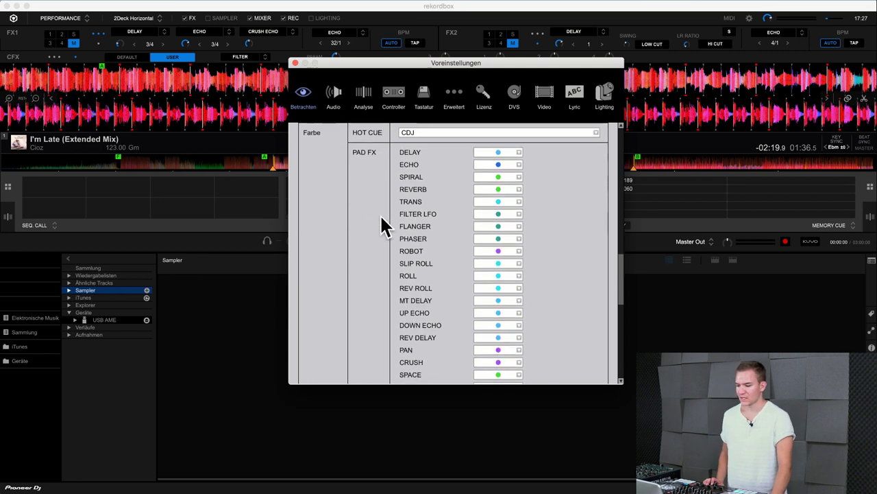
{"action": "scroll", "coordinate": [436, 216], "scroll_direction": "up", "scroll_amount": 6}
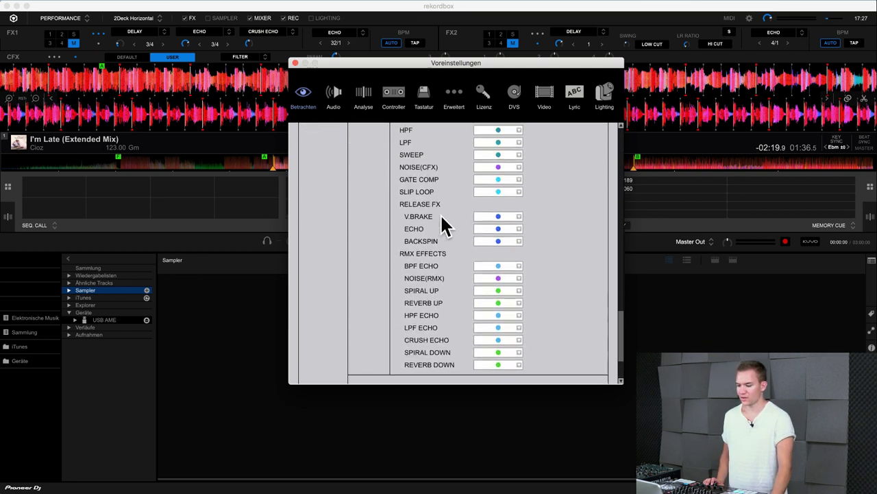
In the track analysis preferences (Analyse), set the BPM range to 108-215 and enable writing the detected key to the ID3 tag.
{"action": "left_click", "coordinate": [336, 99]}
{"action": "left_click", "coordinate": [362, 97]}
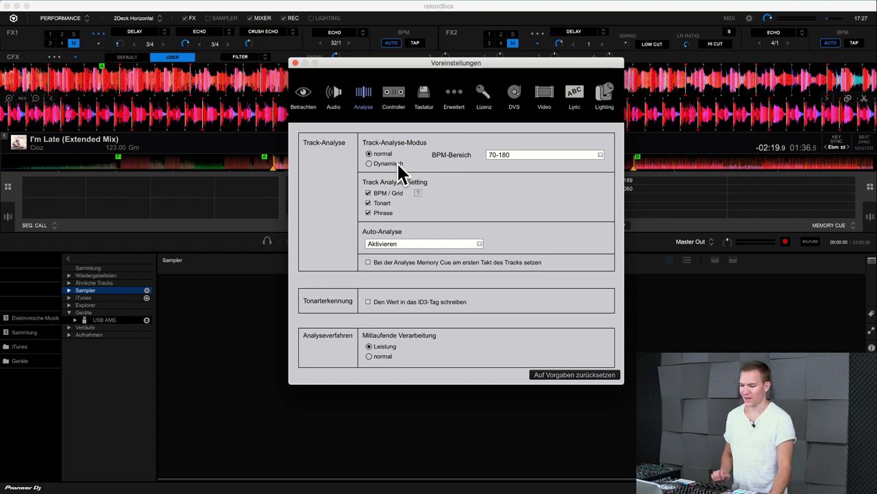
{"action": "left_click", "coordinate": [544, 155]}
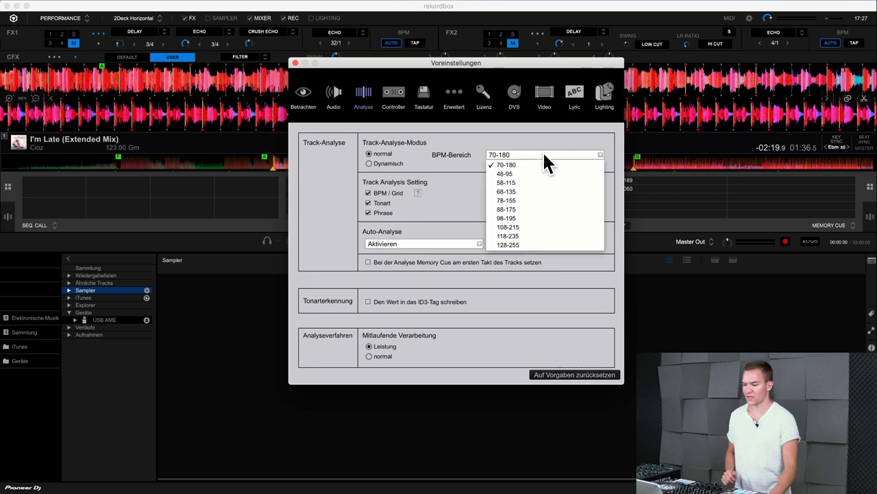
{"action": "left_click", "coordinate": [536, 229]}
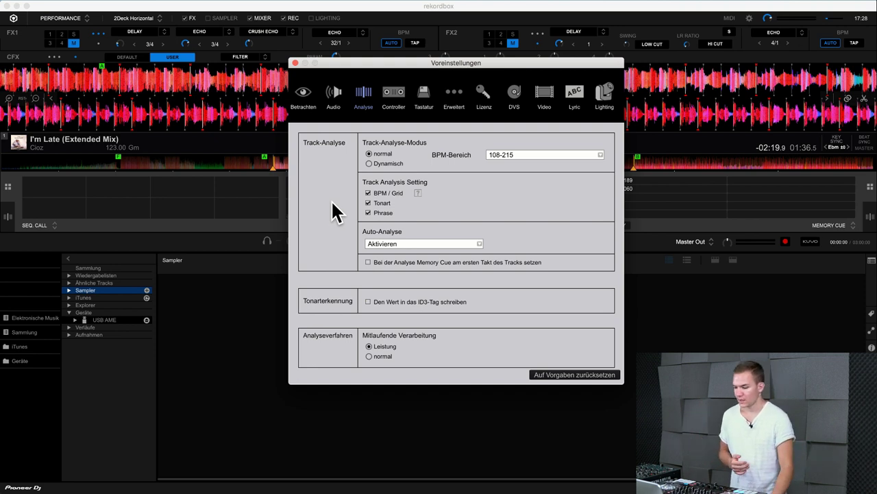
{"action": "left_click", "coordinate": [368, 301]}
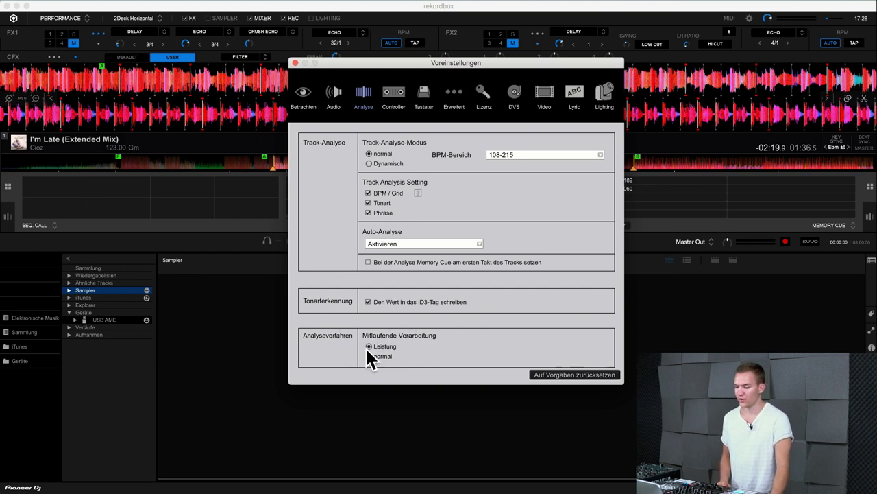
Review the Controller preferences for Deck, Mixer, Effect, Sampler and recording (Aufnahmen).
{"action": "left_click", "coordinate": [389, 91]}
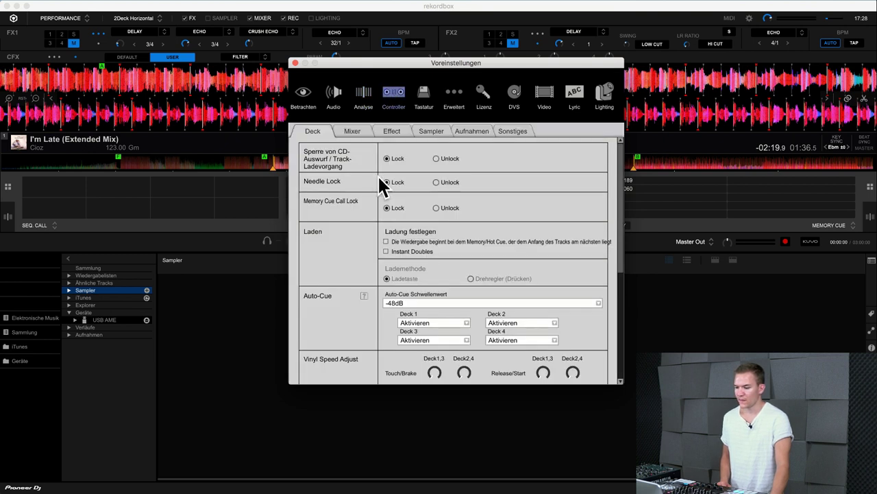
{"action": "scroll", "coordinate": [379, 176], "scroll_direction": "down", "scroll_amount": 10}
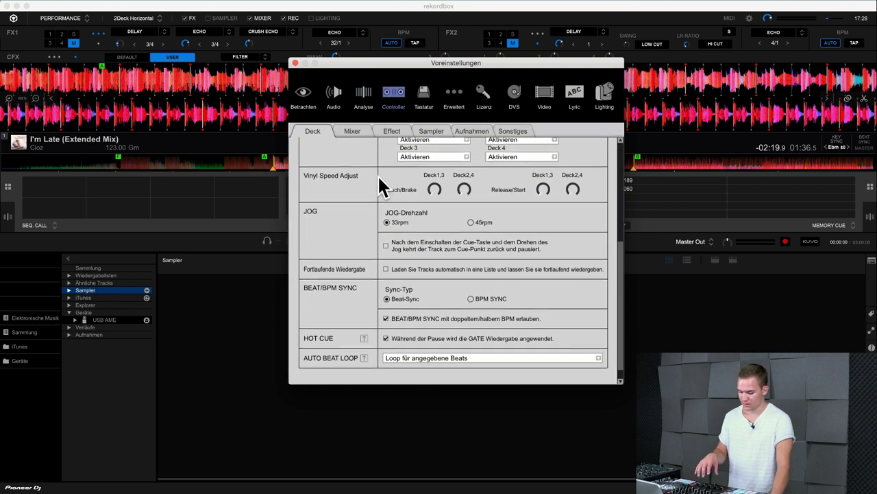
{"action": "scroll", "coordinate": [378, 176], "scroll_direction": "down", "scroll_amount": 2}
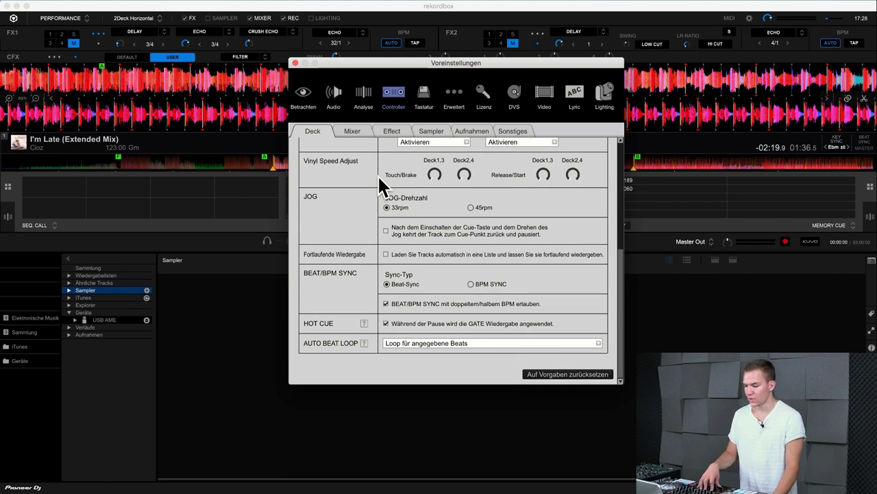
{"action": "scroll", "coordinate": [378, 175], "scroll_direction": "up", "scroll_amount": 10}
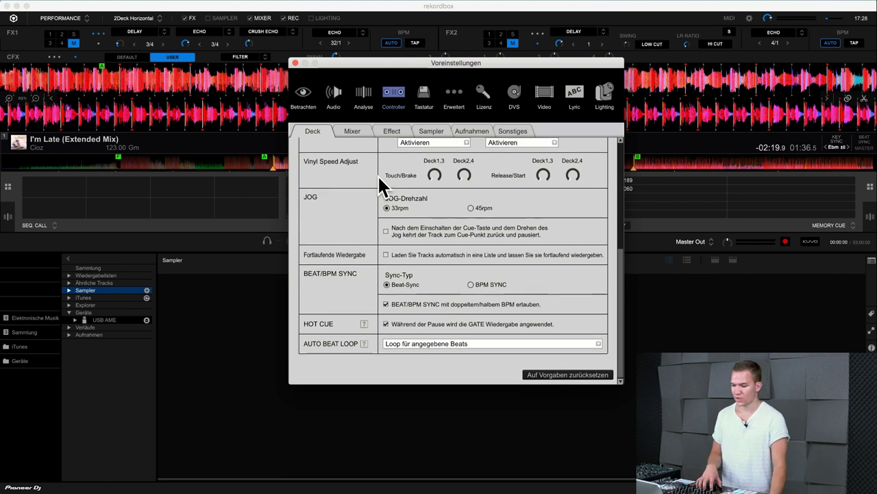
{"action": "left_click", "coordinate": [353, 131]}
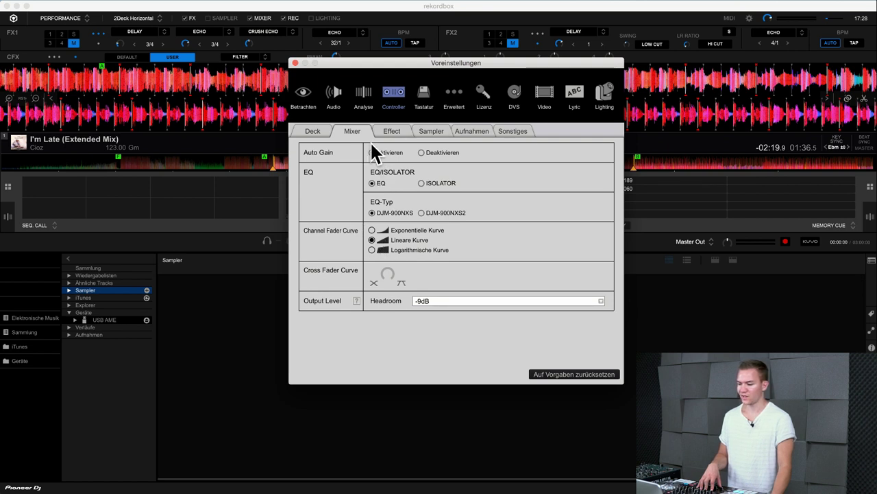
{"action": "left_click", "coordinate": [312, 130]}
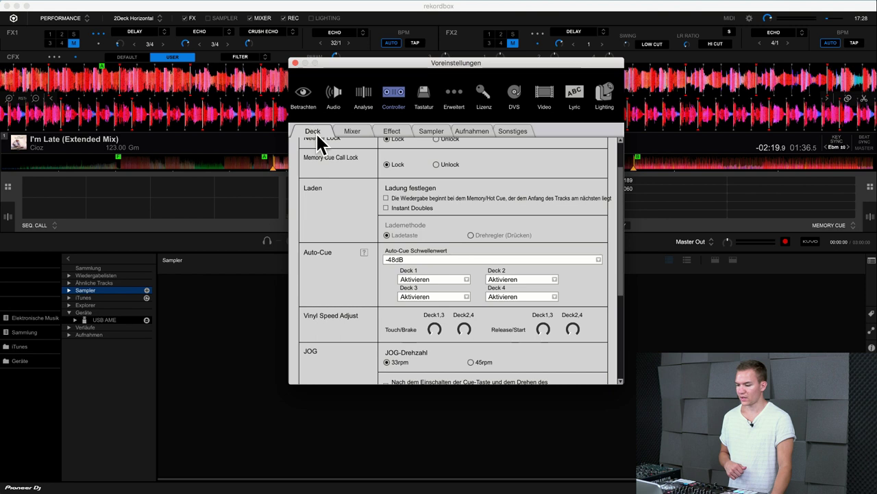
{"action": "left_click", "coordinate": [392, 132]}
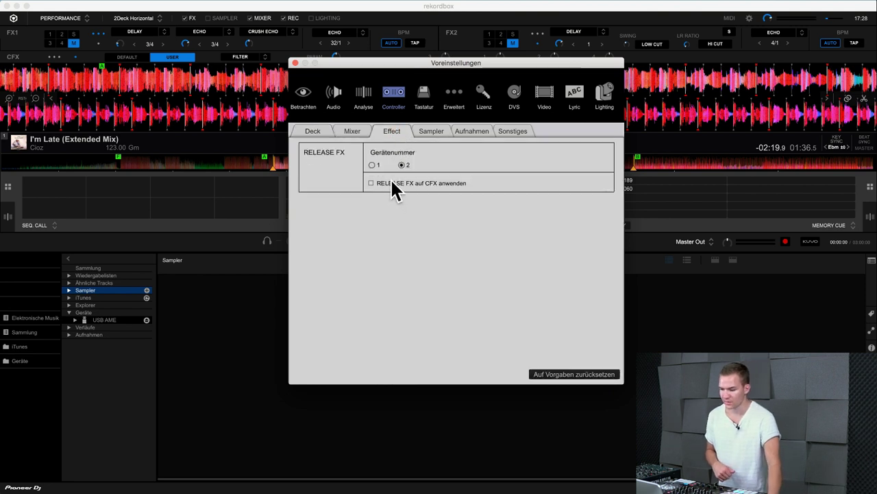
{"action": "left_click", "coordinate": [431, 132]}
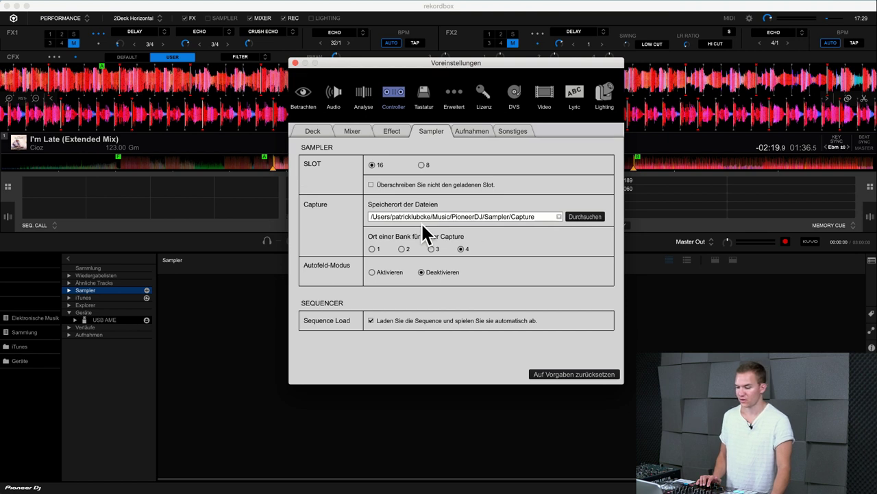
{"action": "left_click", "coordinate": [453, 132]}
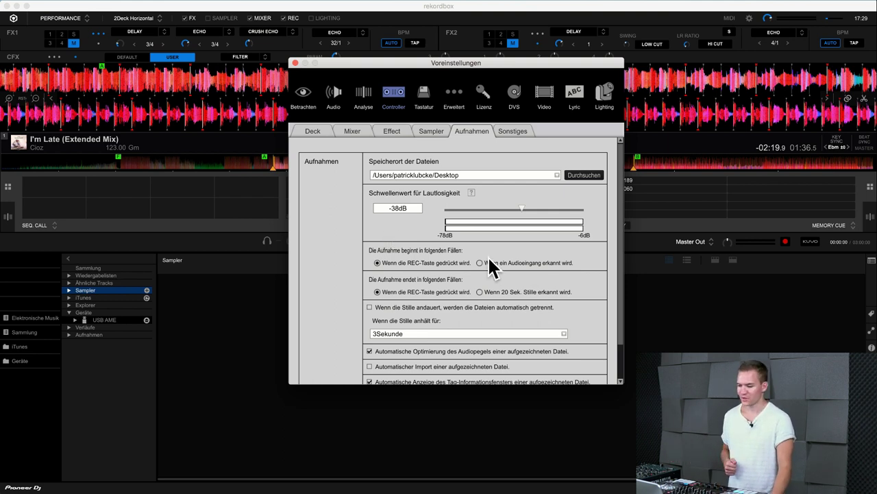
{"action": "scroll", "coordinate": [420, 251], "scroll_direction": "down", "scroll_amount": 2}
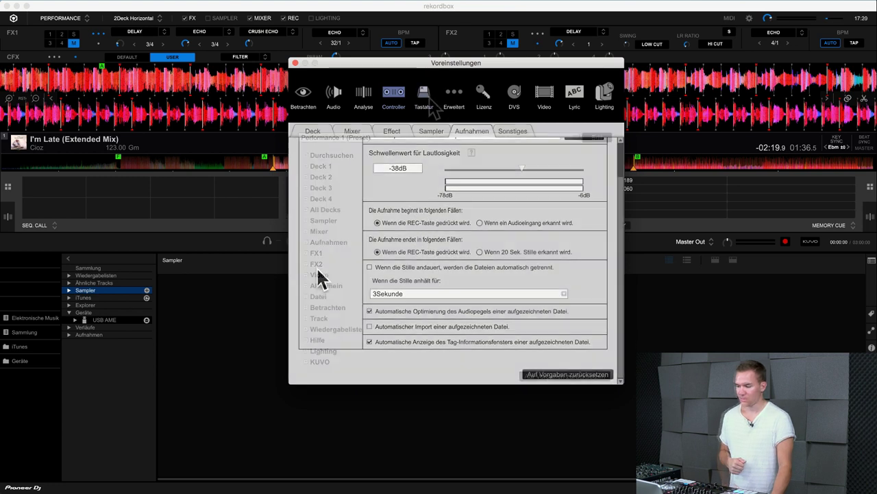
In the keyboard preferences (Tastatur), examine the Deck 4 functions of Performance 1 (Preset) and how a shortcut is added to Zurückspringen.
{"action": "left_click", "coordinate": [306, 199]}
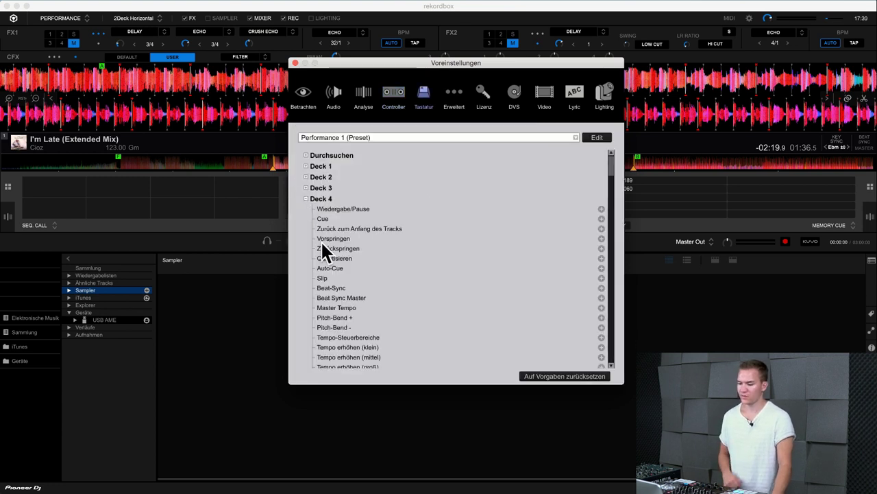
{"action": "scroll", "coordinate": [335, 231], "scroll_direction": "down", "scroll_amount": 1}
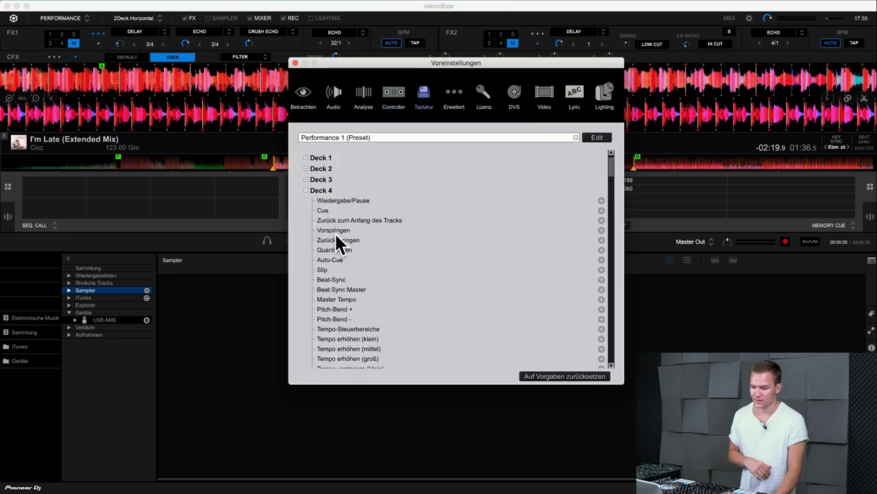
{"action": "left_click", "coordinate": [601, 240]}
{"action": "left_click", "coordinate": [472, 252]}
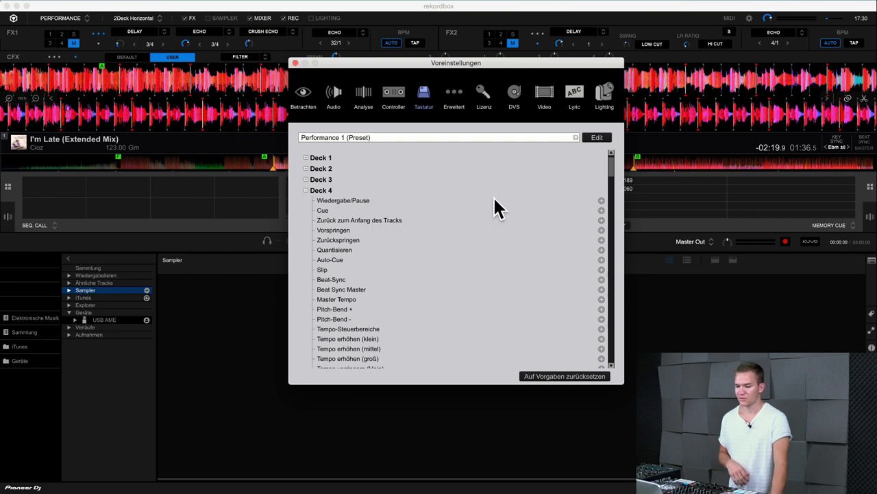
{"action": "left_click", "coordinate": [306, 189]}
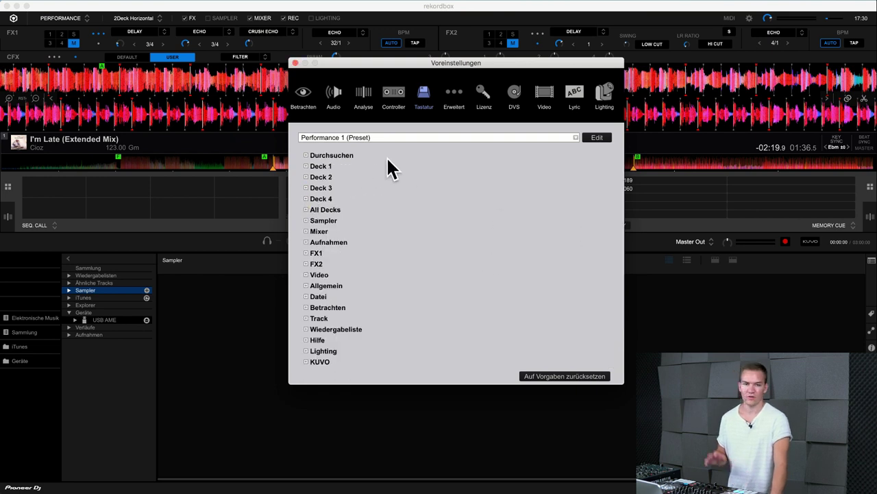
In the advanced preferences (Erweitert), disable making track information public on KUVO when importing tracks.
{"action": "left_click", "coordinate": [456, 96]}
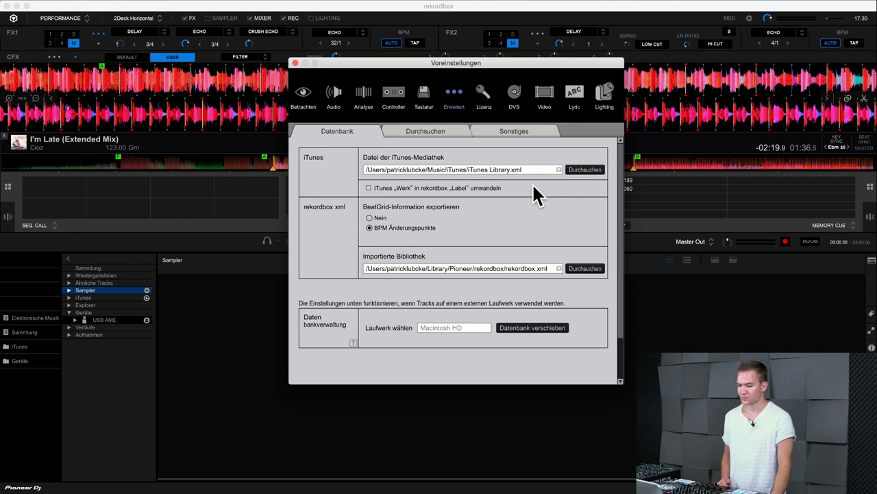
{"action": "left_click", "coordinate": [430, 131]}
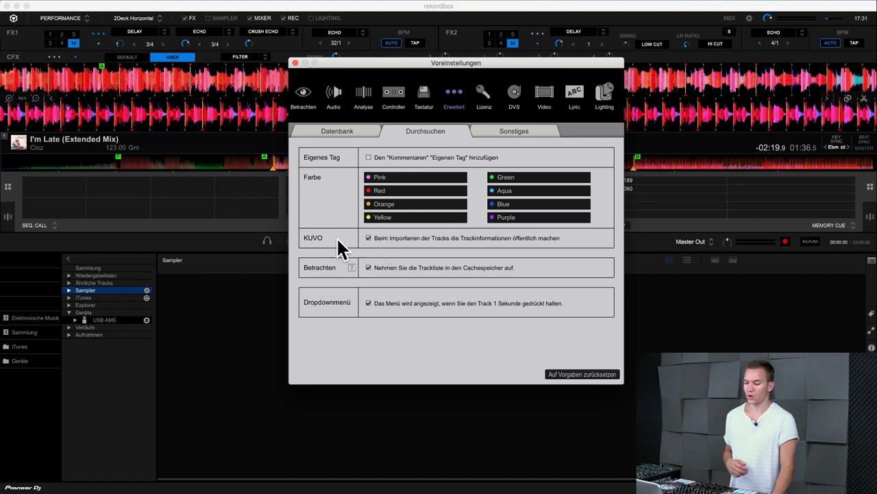
{"action": "left_click", "coordinate": [367, 237]}
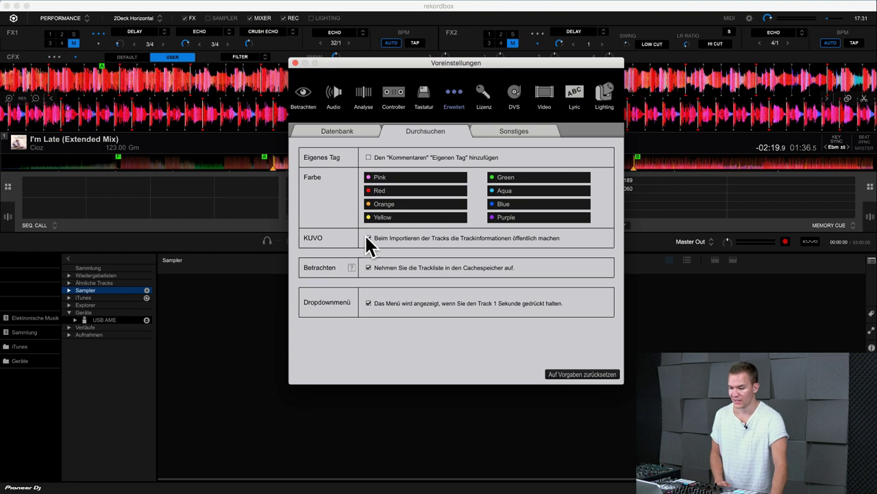
Disable Send Live Playlist to KUVO in the advanced preferences and check the KUVO import option again.
{"action": "left_click", "coordinate": [498, 131]}
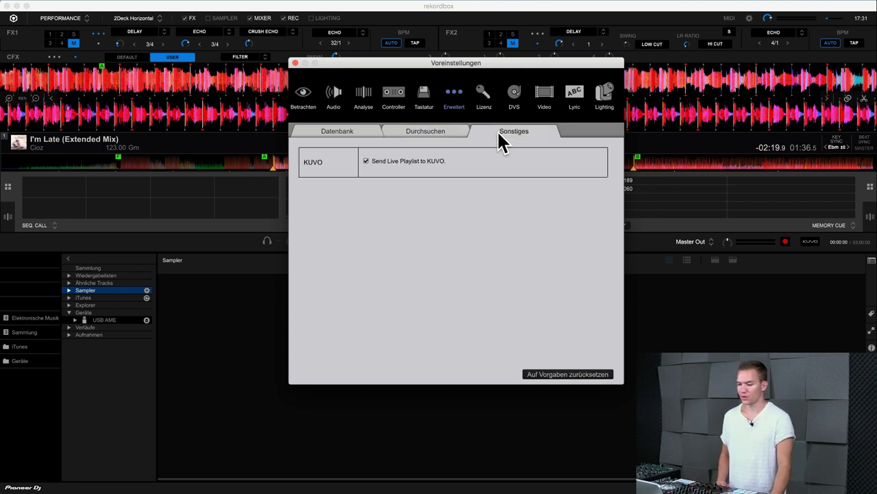
{"action": "left_click", "coordinate": [407, 160]}
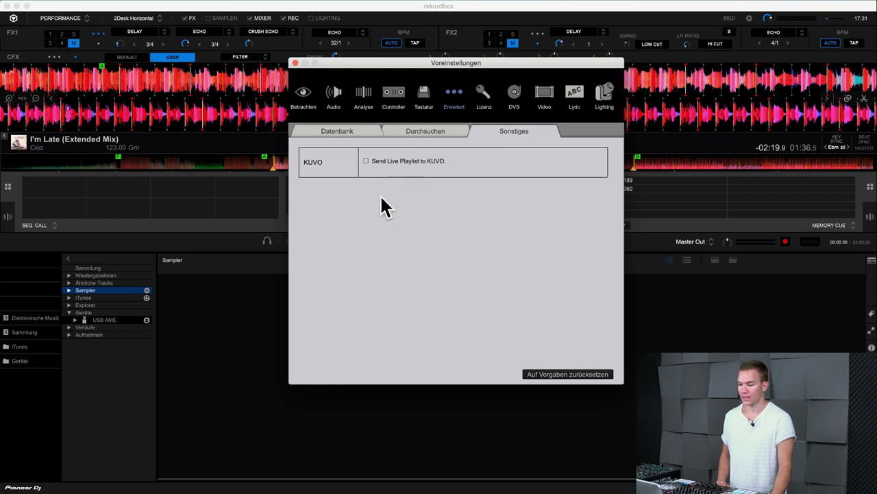
{"action": "left_click", "coordinate": [393, 160]}
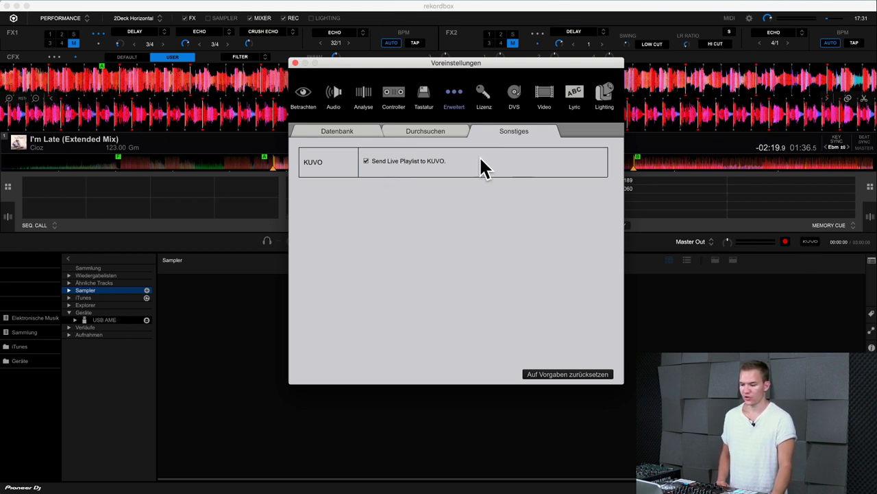
{"action": "left_click", "coordinate": [415, 160]}
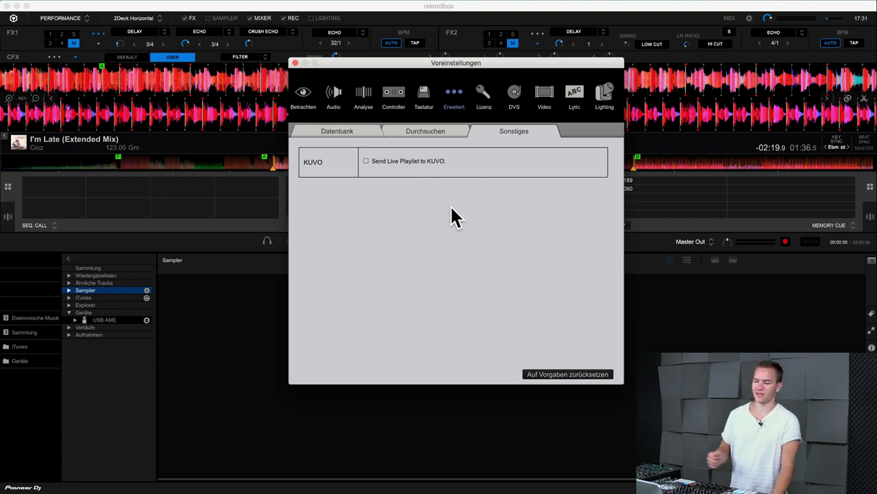
{"action": "left_click", "coordinate": [435, 134]}
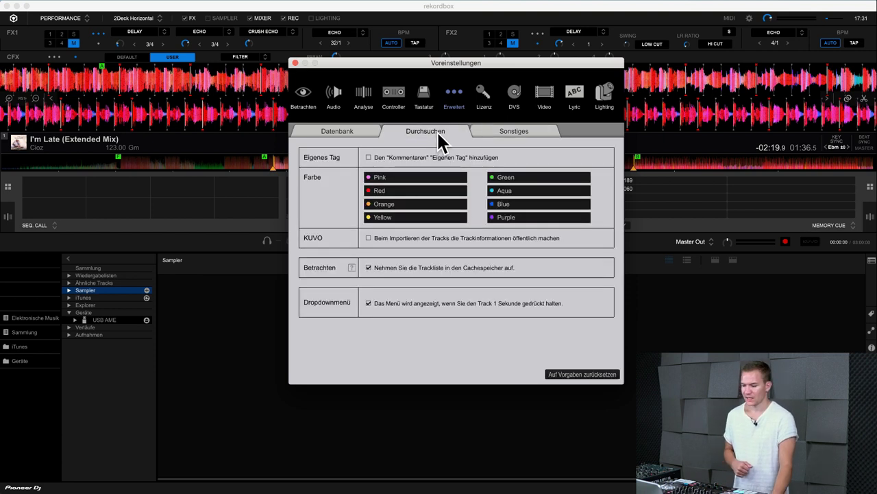
Review the license, DVS and video preferences, including the list of available TRANSITION FX.
{"action": "left_click", "coordinate": [485, 99]}
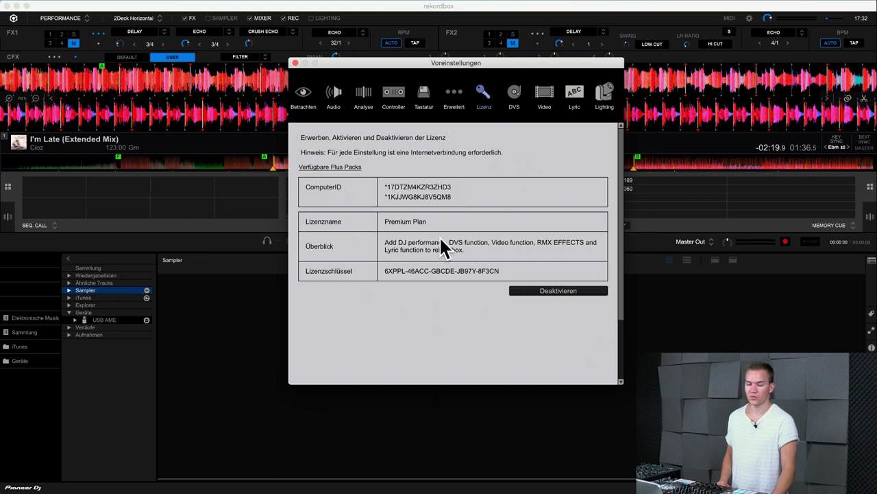
{"action": "left_click", "coordinate": [515, 99]}
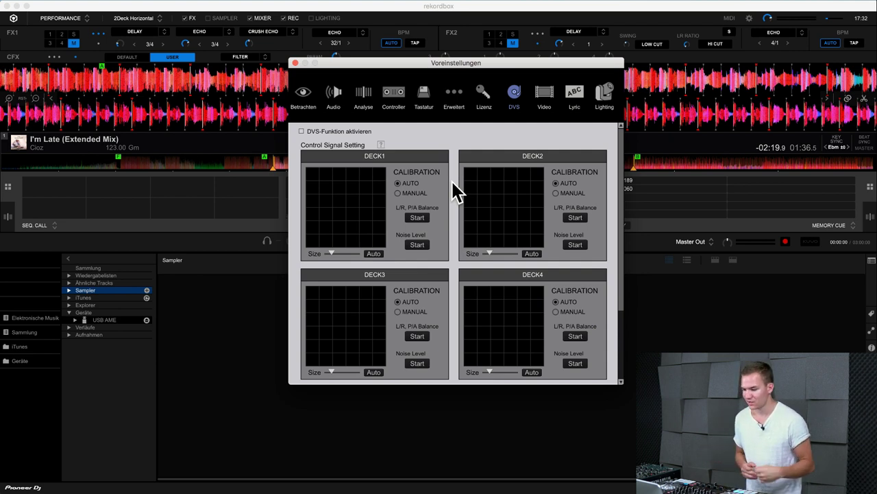
{"action": "left_click", "coordinate": [543, 96]}
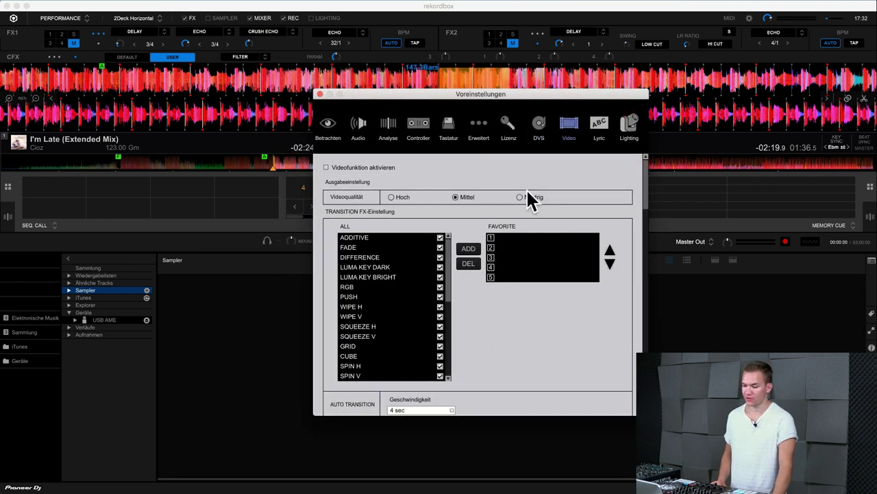
{"action": "scroll", "coordinate": [405, 295], "scroll_direction": "down", "scroll_amount": 3}
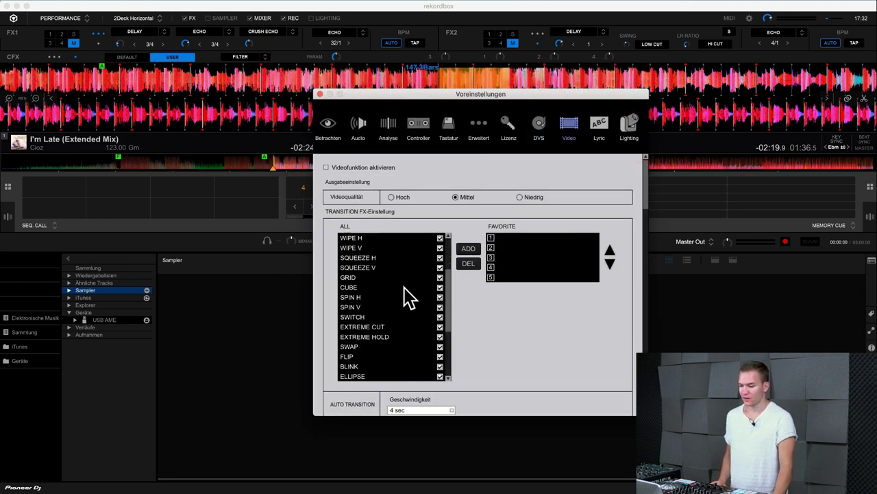
{"action": "scroll", "coordinate": [409, 297], "scroll_direction": "down", "scroll_amount": 4}
{"action": "scroll", "coordinate": [410, 296], "scroll_direction": "up", "scroll_amount": 7}
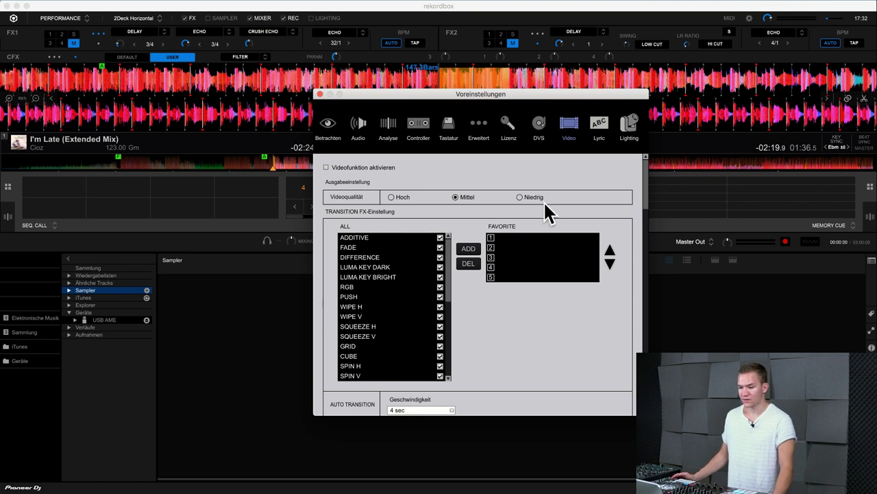
Review the Lyric preferences and the Lighting preferences.
{"action": "left_click", "coordinate": [606, 131]}
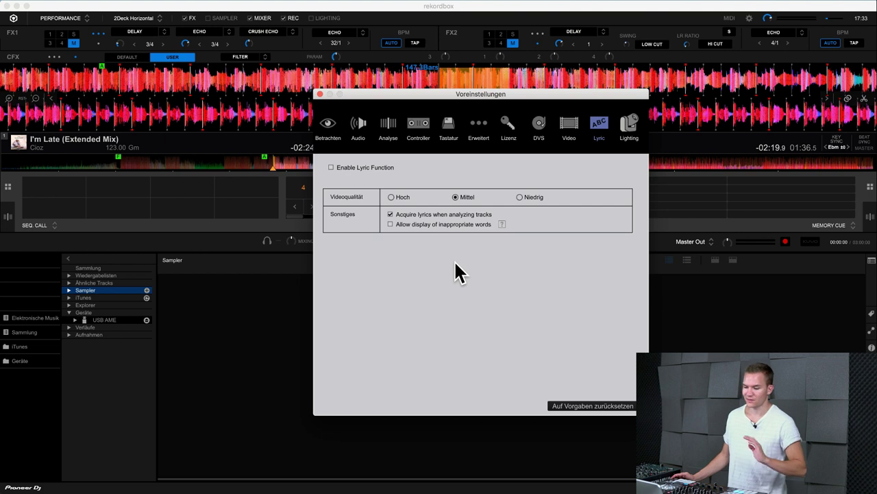
{"action": "left_click", "coordinate": [636, 131]}
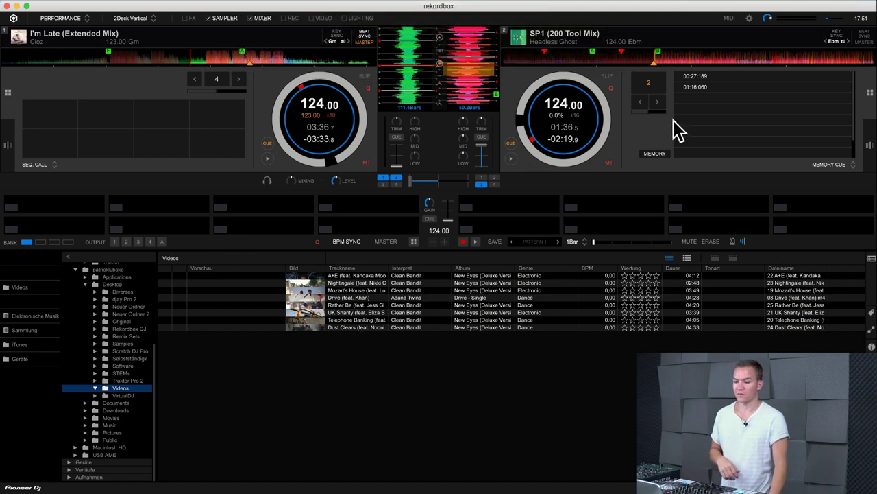
Bring the MIDI settings fully into view and check the available connected devices, keeping PIONEER DDJ-SX selected.
{"action": "left_click", "coordinate": [730, 19]}
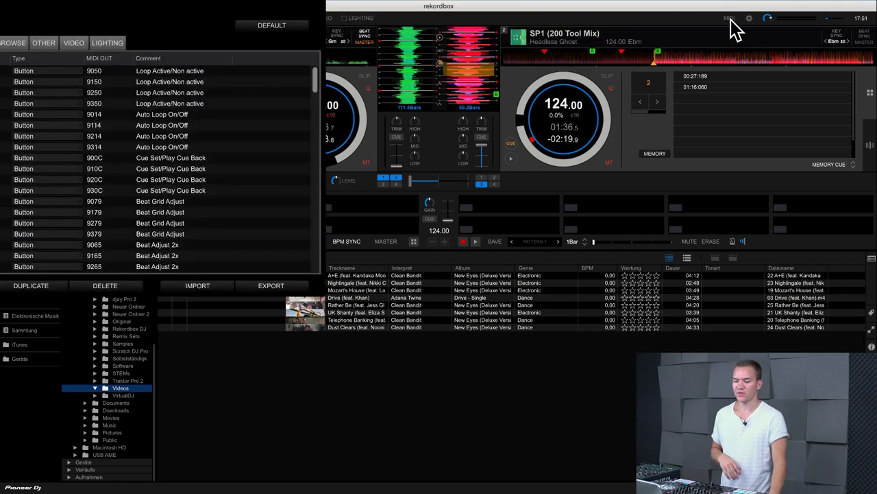
{"action": "left_click_drag", "start_coordinate": [264, 4], "coordinate": [647, 100]}
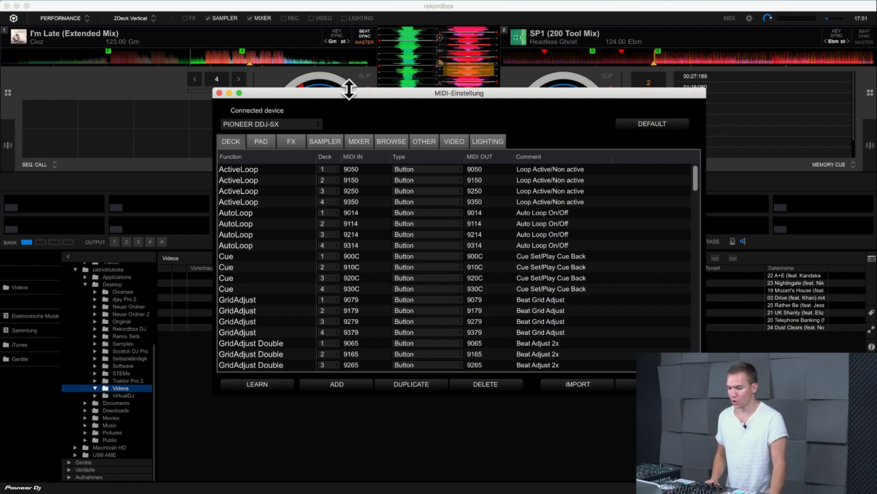
{"action": "left_click", "coordinate": [311, 123]}
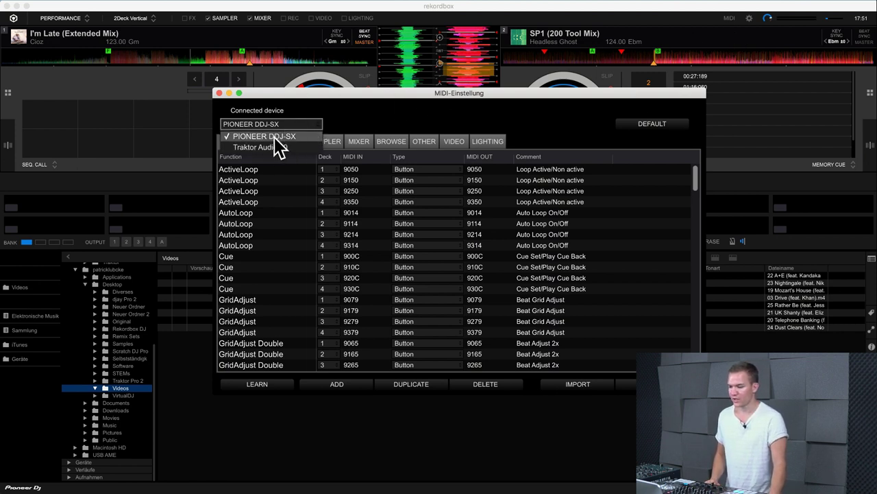
{"action": "left_click", "coordinate": [370, 123]}
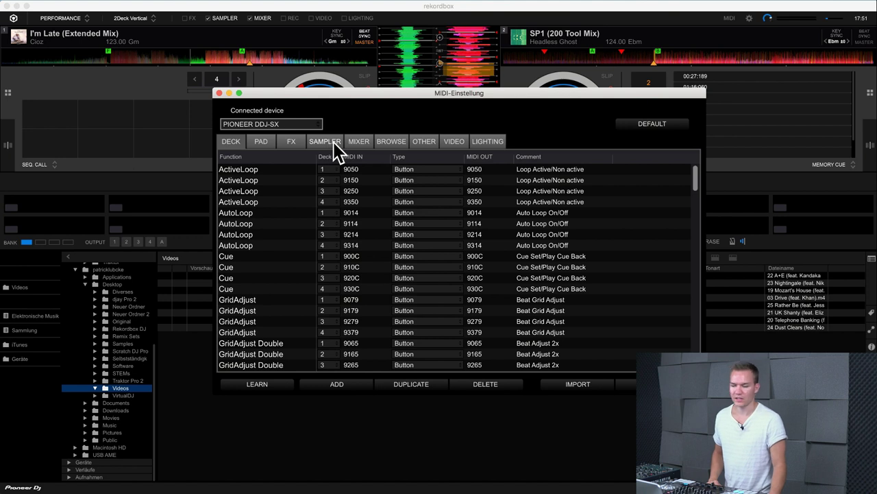
Delete the Deck 1 PlayPause mapping with MIDI code 900B from the deck functions.
{"action": "scroll", "coordinate": [281, 261], "scroll_direction": "down", "scroll_amount": 4}
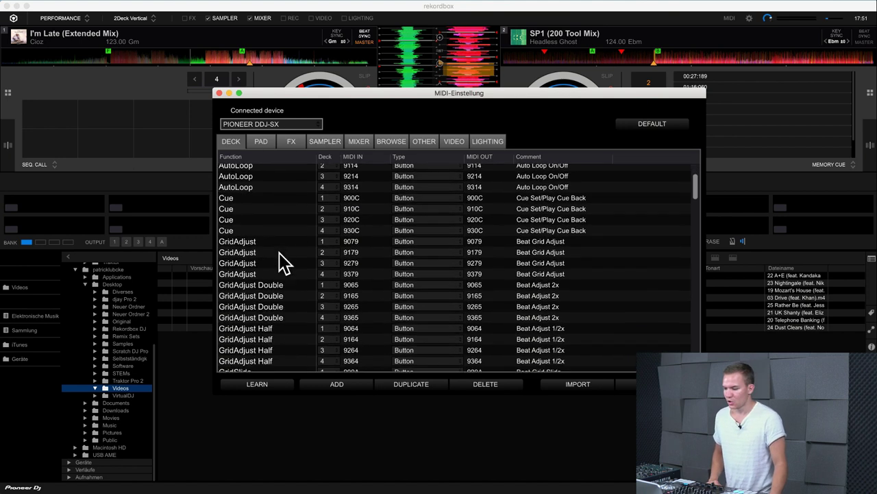
{"action": "scroll", "coordinate": [284, 262], "scroll_direction": "down", "scroll_amount": 12}
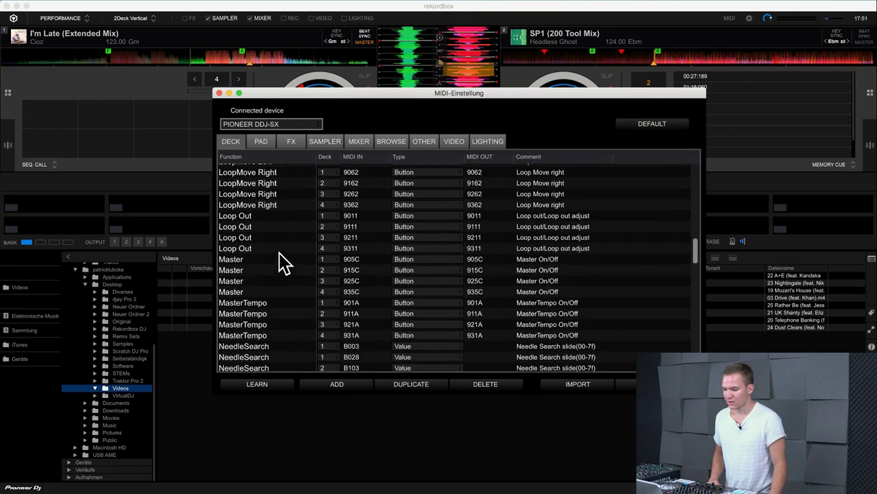
{"action": "scroll", "coordinate": [279, 258], "scroll_direction": "down", "scroll_amount": 6}
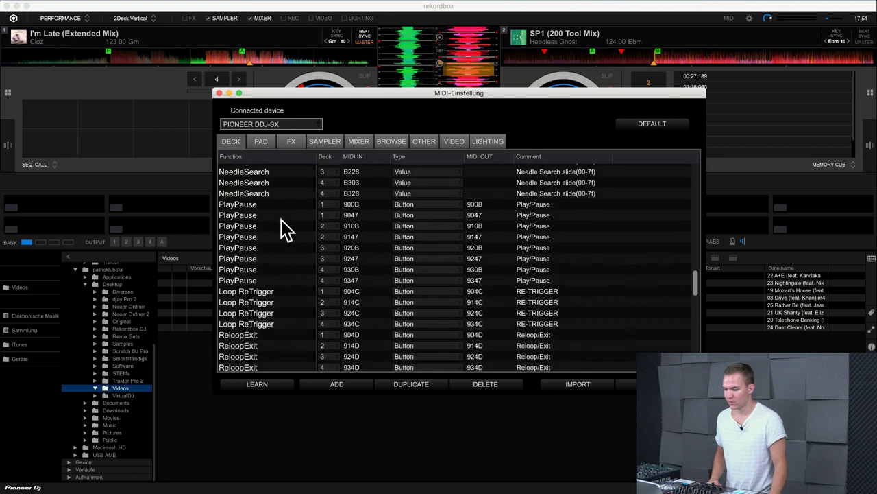
{"action": "left_click", "coordinate": [289, 203]}
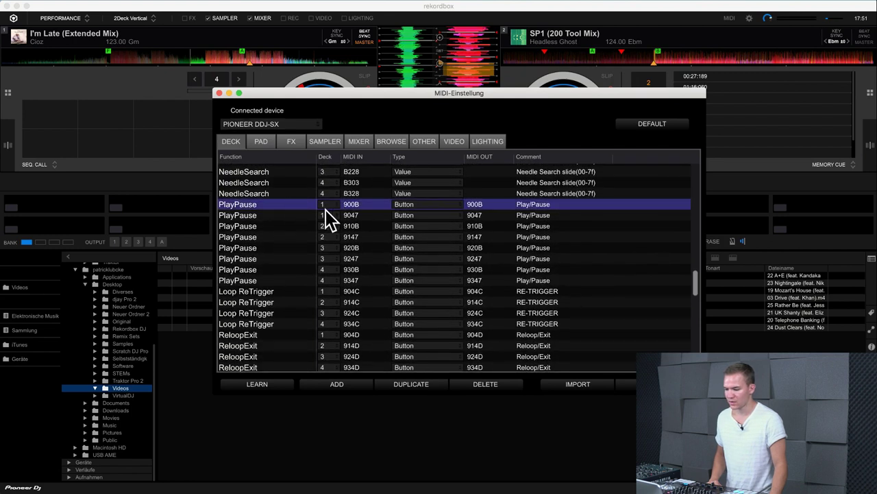
{"action": "left_click", "coordinate": [464, 385]}
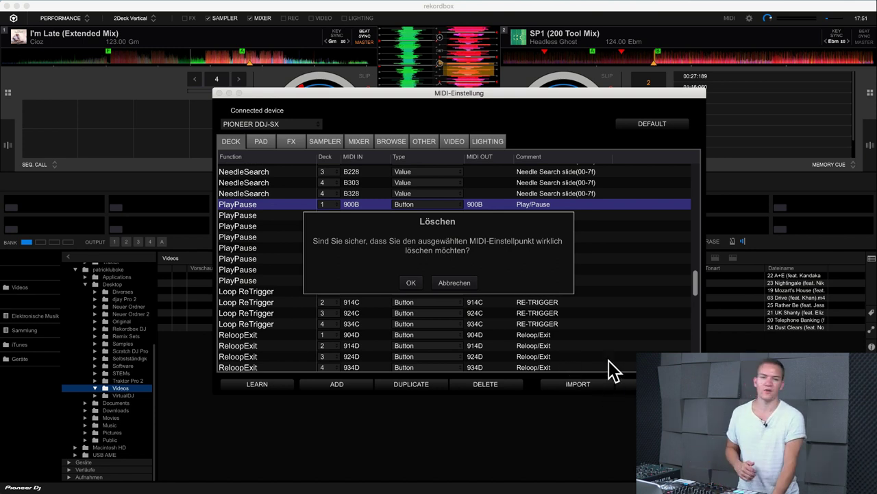
{"action": "left_click", "coordinate": [419, 281]}
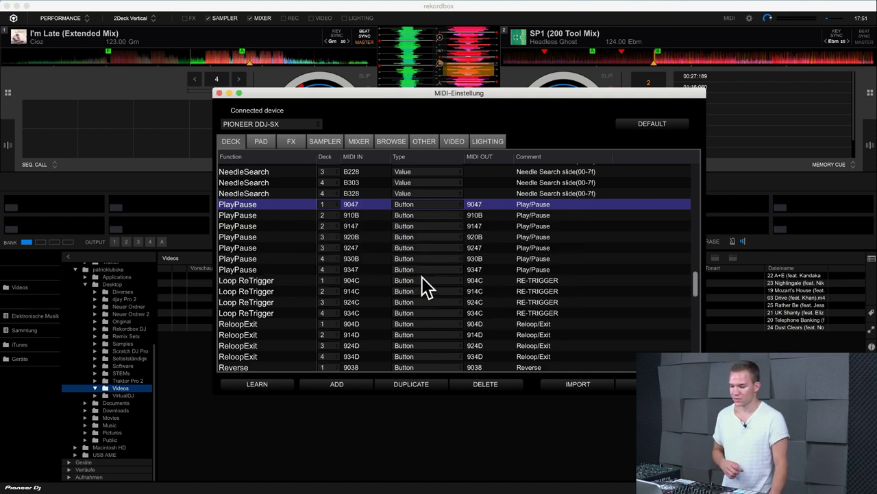
Add a PlayPause function for Deck 1 and assign it MIDI code 900B with MIDI Learn.
{"action": "scroll", "coordinate": [425, 286], "scroll_direction": "down", "scroll_amount": 15}
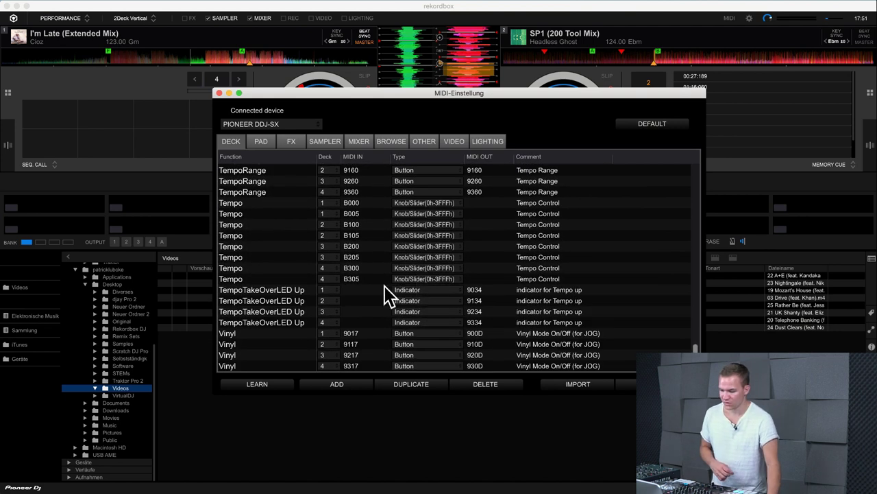
{"action": "left_click", "coordinate": [336, 384]}
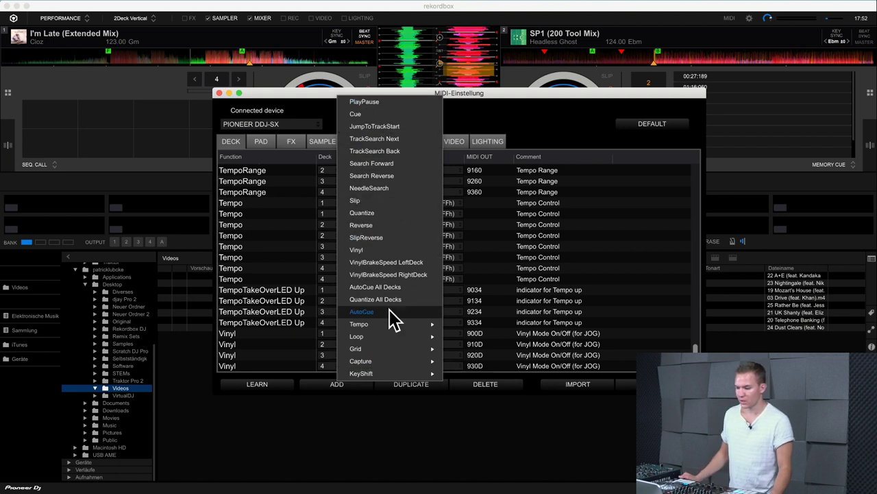
{"action": "left_click", "coordinate": [391, 105]}
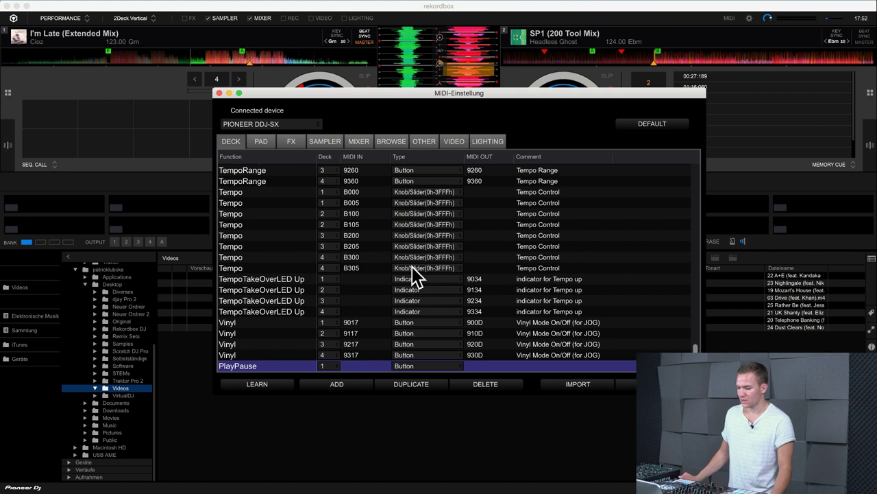
{"action": "left_click", "coordinate": [227, 384]}
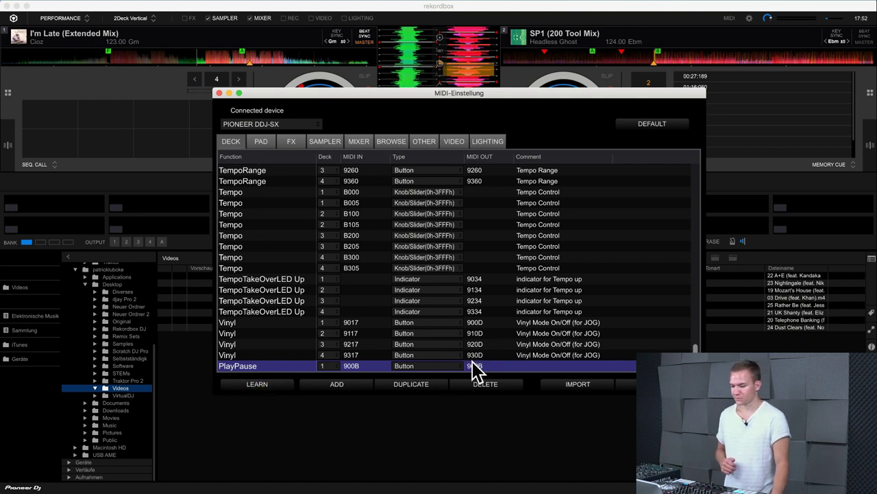
Delete the learned PlayPause mapping and add a new unassigned PlayPause function of type Button for Deck 1.
{"action": "left_click", "coordinate": [483, 386]}
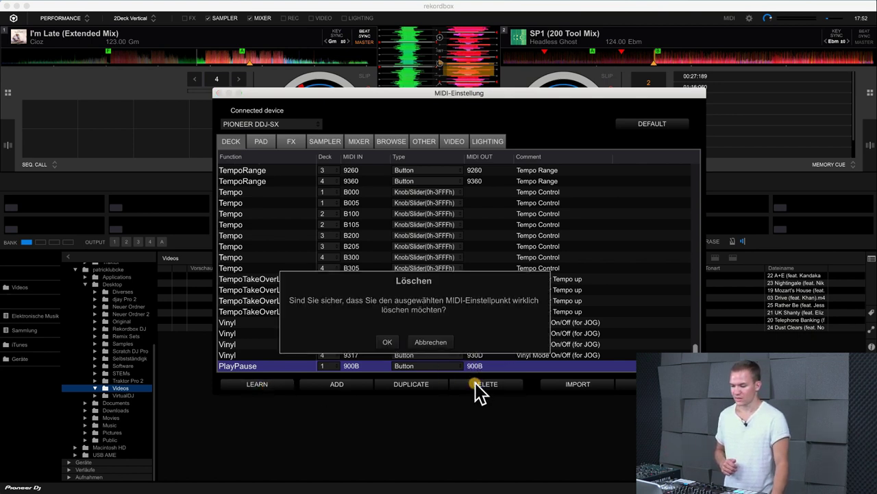
{"action": "left_click", "coordinate": [389, 344]}
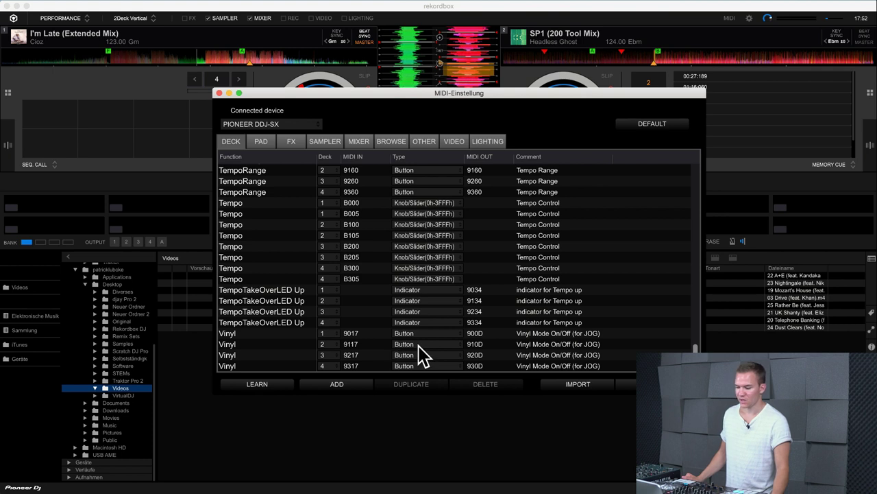
{"action": "left_click", "coordinate": [334, 384]}
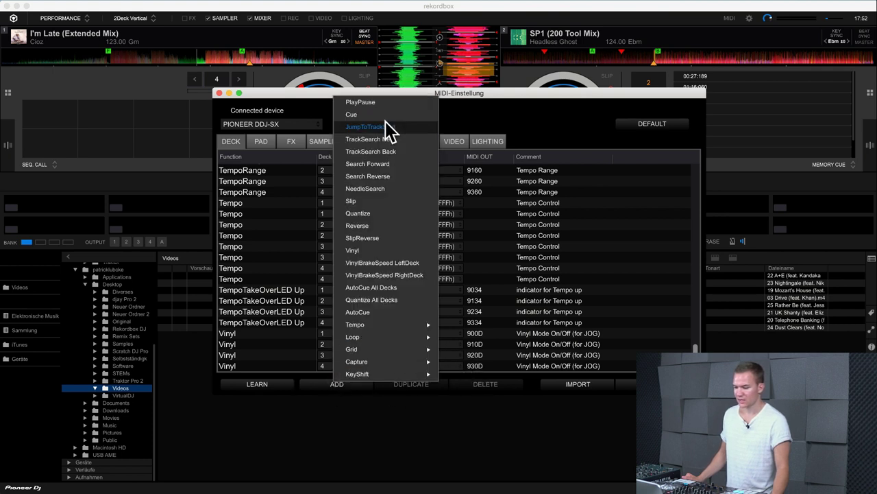
{"action": "left_click", "coordinate": [386, 112]}
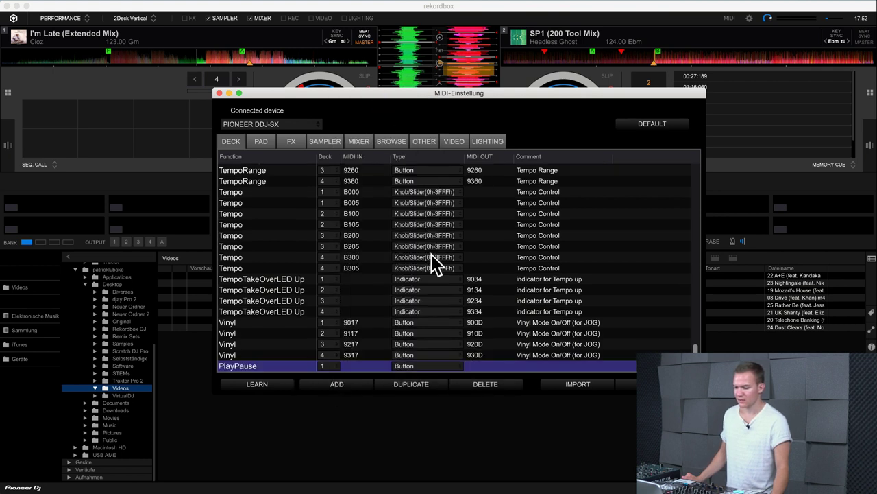
{"action": "left_click", "coordinate": [410, 365]}
{"action": "left_click", "coordinate": [426, 375]}
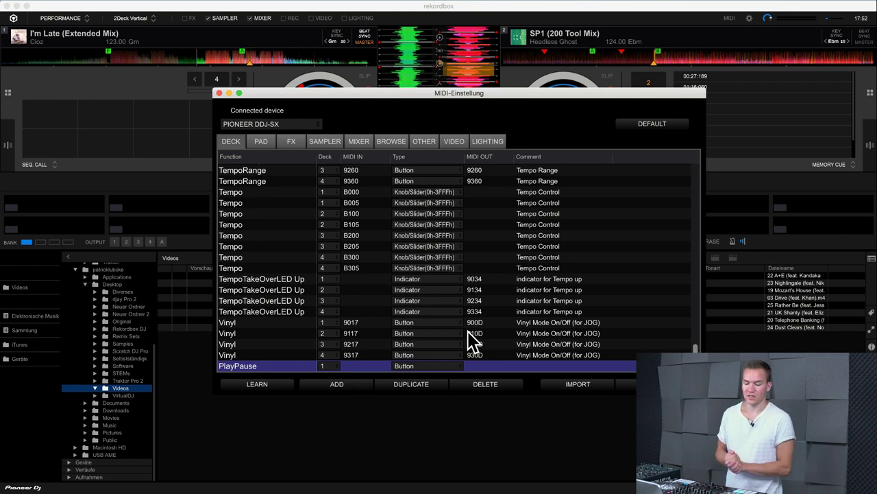
Enter "BlaBla" as the comment of the new PlayPause function.
{"action": "left_click", "coordinate": [331, 366]}
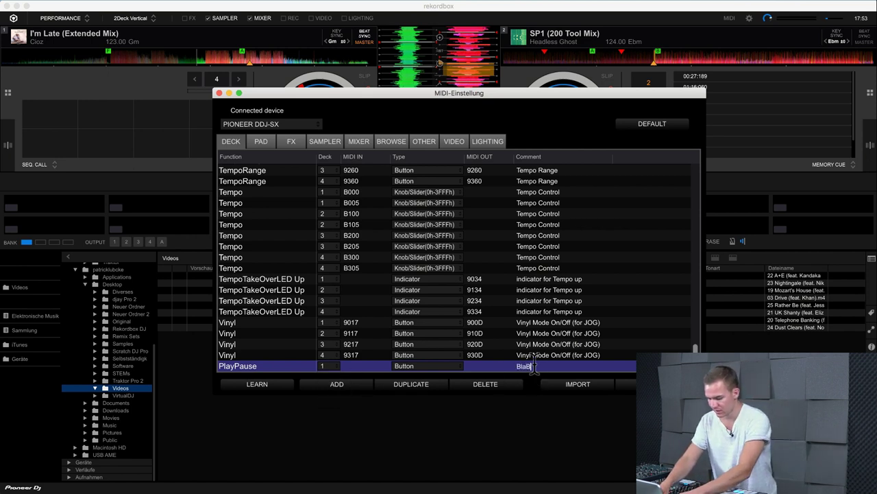
{"action": "left_click", "coordinate": [562, 343]}
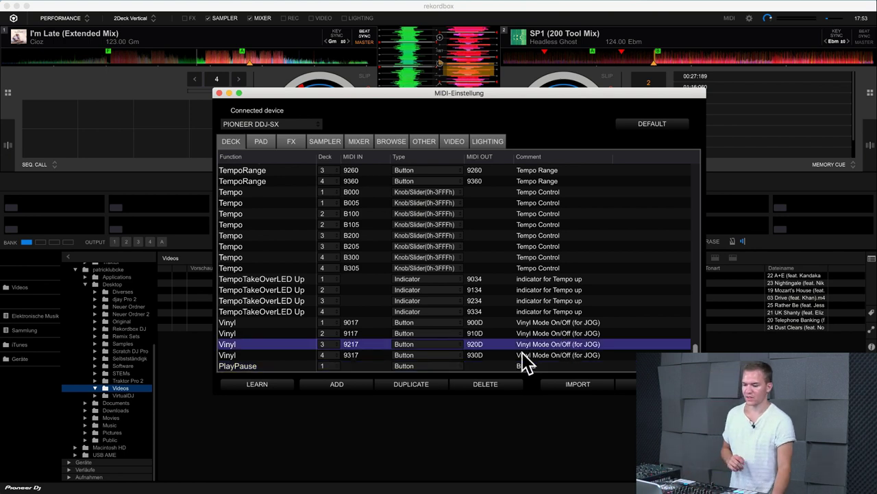
{"action": "left_click", "coordinate": [549, 364]}
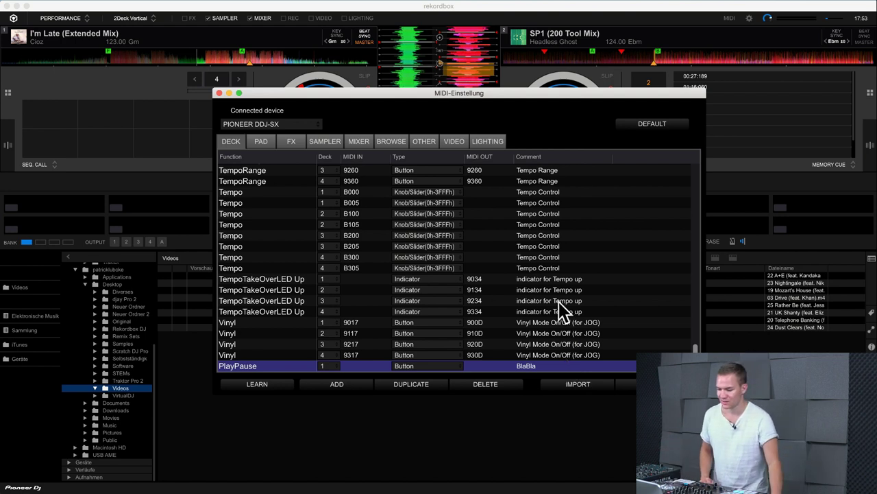
Reset the DDJ-SX MIDI mapping to its defaults without exporting the edited file and close the MIDI settings.
{"action": "left_click", "coordinate": [645, 124]}
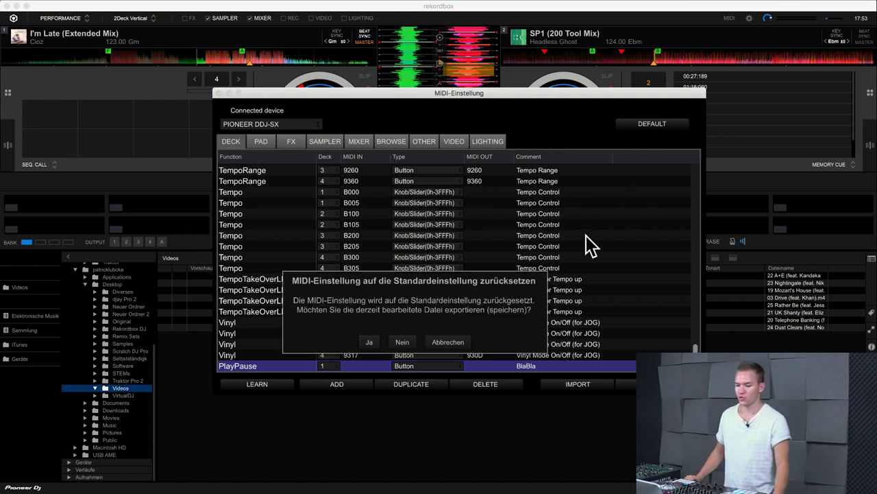
{"action": "left_click", "coordinate": [401, 341]}
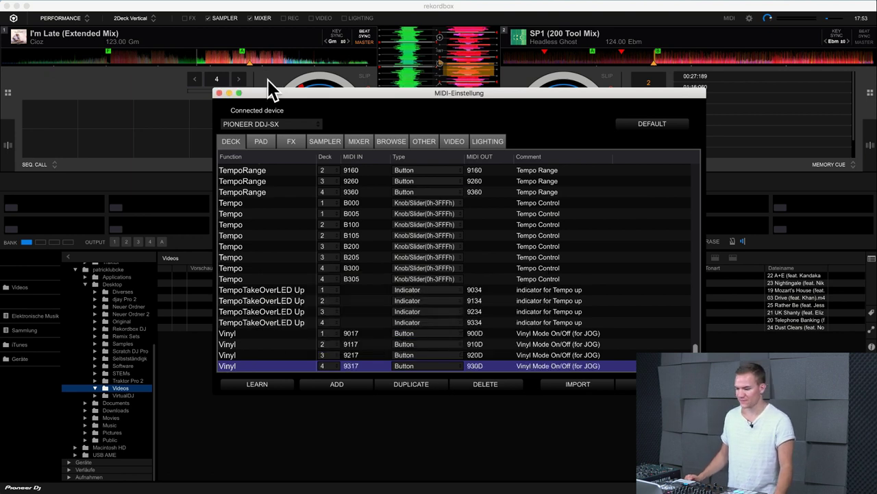
{"action": "left_click", "coordinate": [219, 93]}
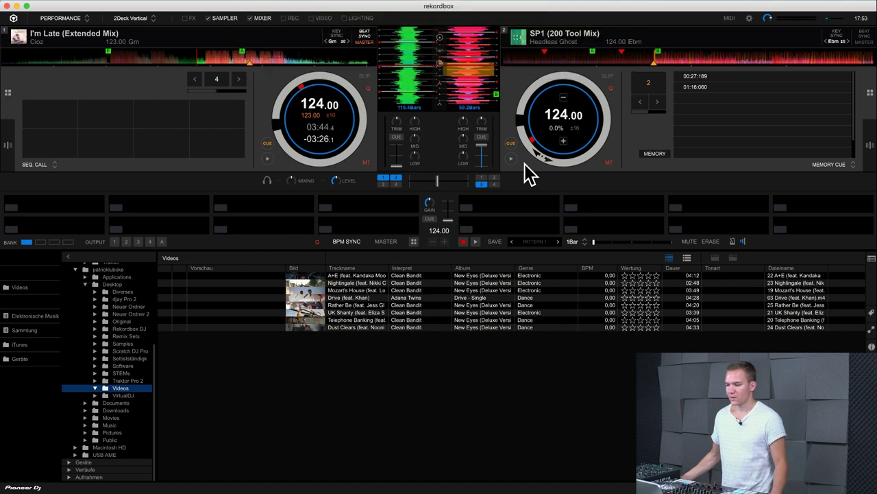
Show the VIDEO section and load Mozart's House on video deck 2 and Dust Clears on video deck 1, after first trying A+E.
{"action": "left_click", "coordinate": [312, 18]}
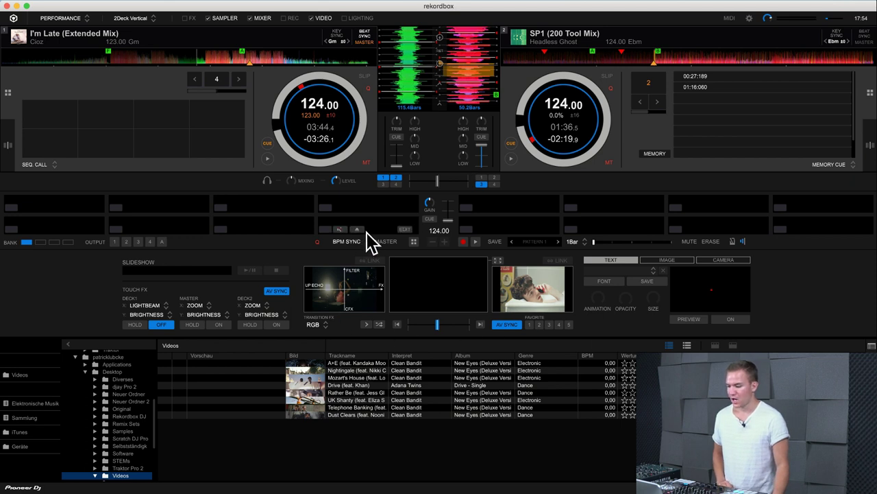
{"action": "left_click", "coordinate": [373, 364]}
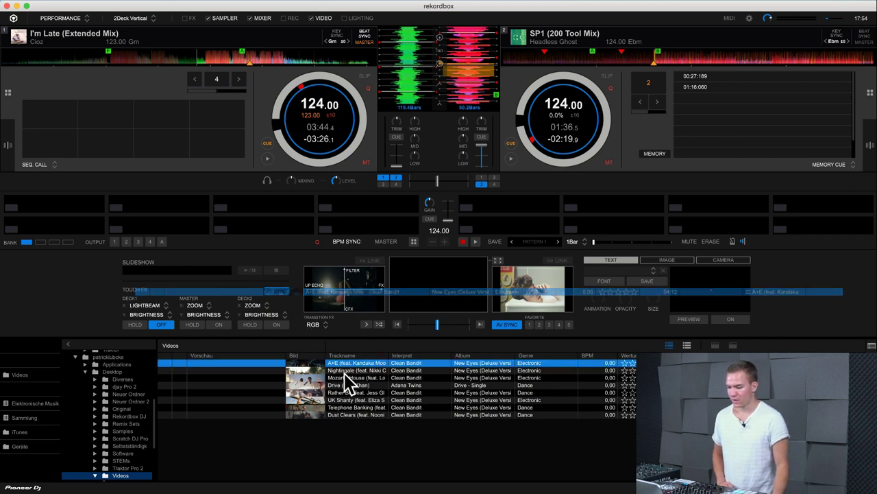
{"action": "left_click", "coordinate": [356, 376]}
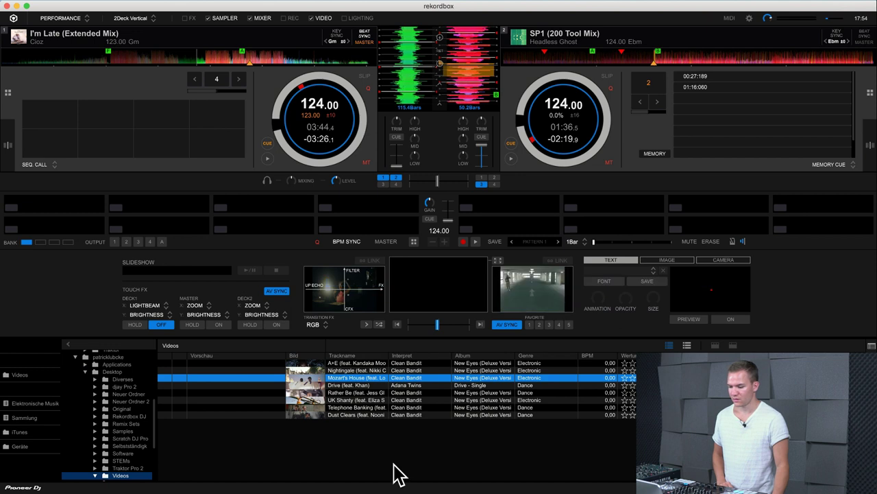
{"action": "left_click_drag", "start_coordinate": [371, 415], "coordinate": [370, 381]}
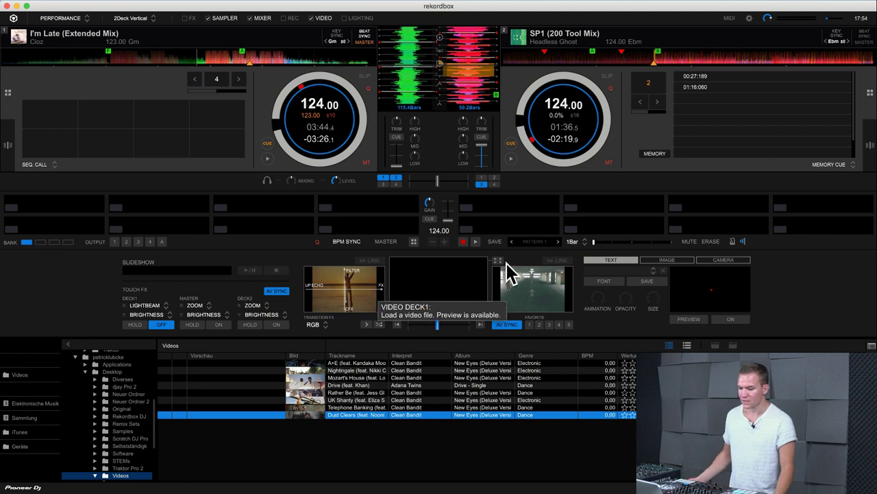
Open the separate video output window, enlarge it and move it off the main screen.
{"action": "left_click", "coordinate": [445, 293]}
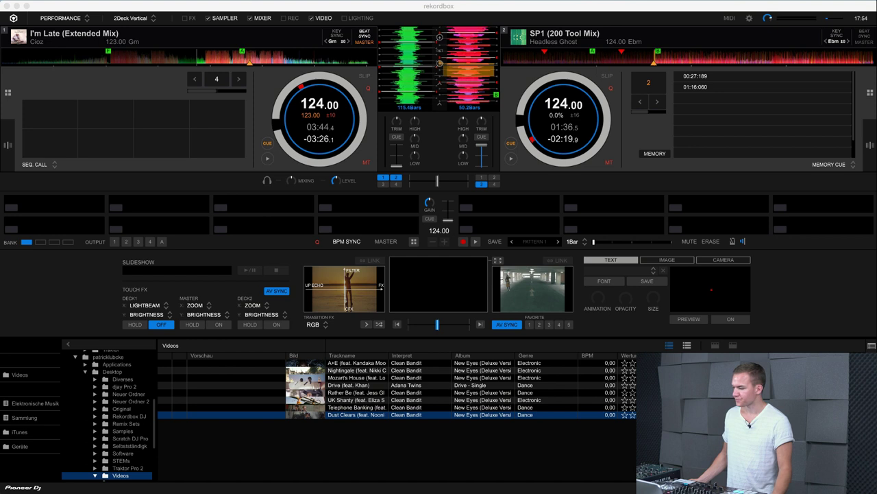
{"action": "left_click_drag", "start_coordinate": [189, 229], "coordinate": [259, 88]}
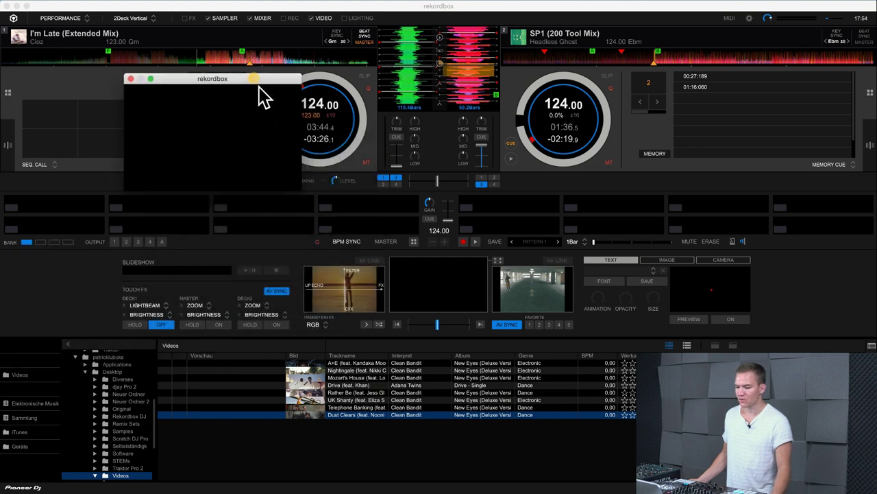
{"action": "left_click_drag", "start_coordinate": [296, 190], "coordinate": [393, 230]}
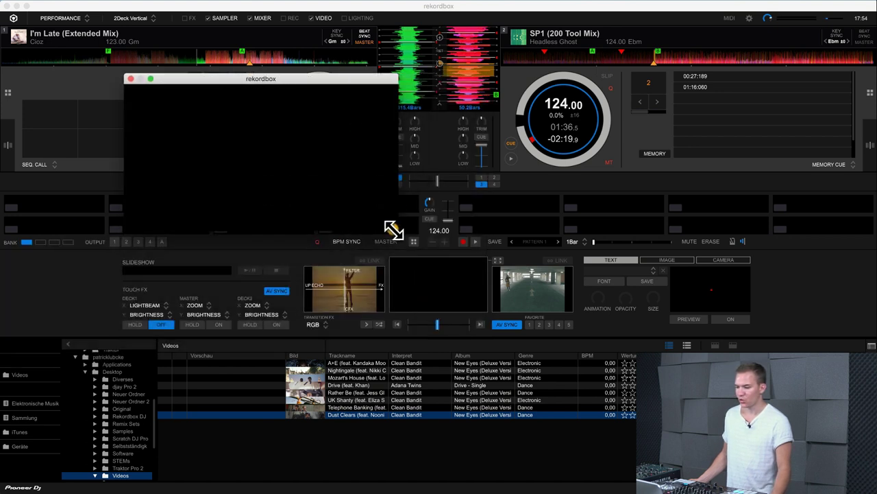
{"action": "left_click_drag", "start_coordinate": [312, 86], "coordinate": [0, 164]}
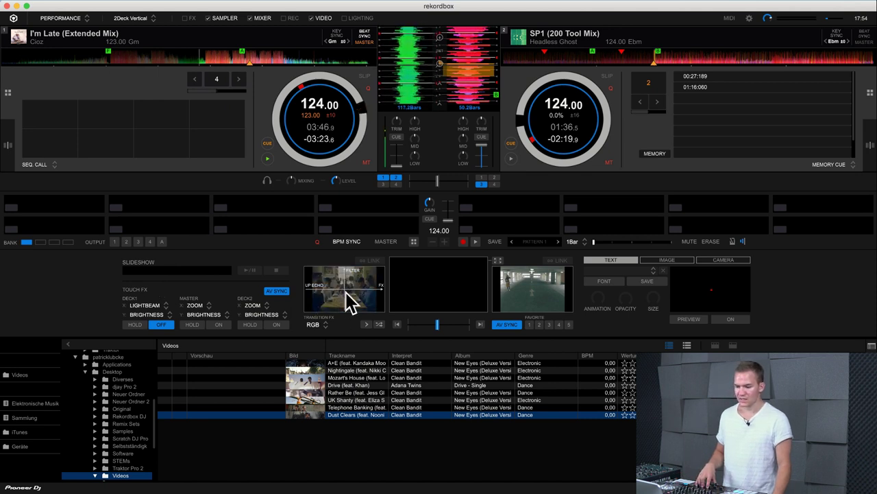
Turn off Touch FX for deck 1 and start playback on deck 1.
{"action": "left_click", "coordinate": [157, 325]}
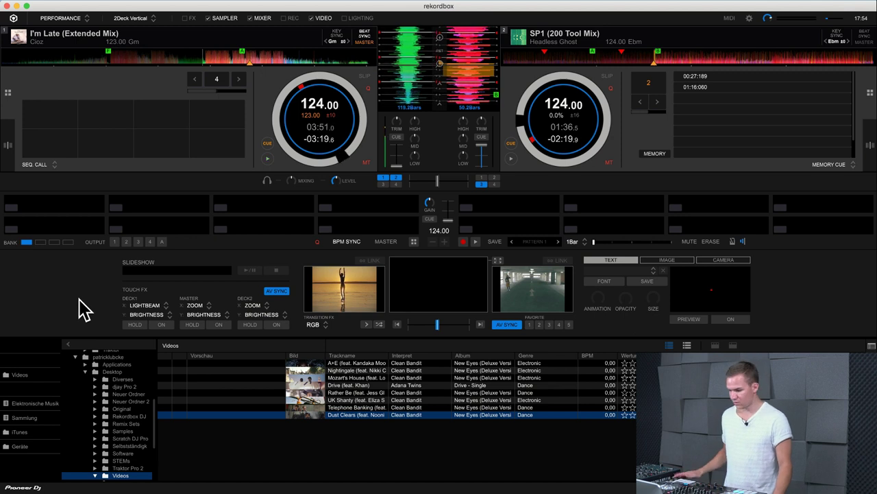
{"action": "key", "text": "z"}
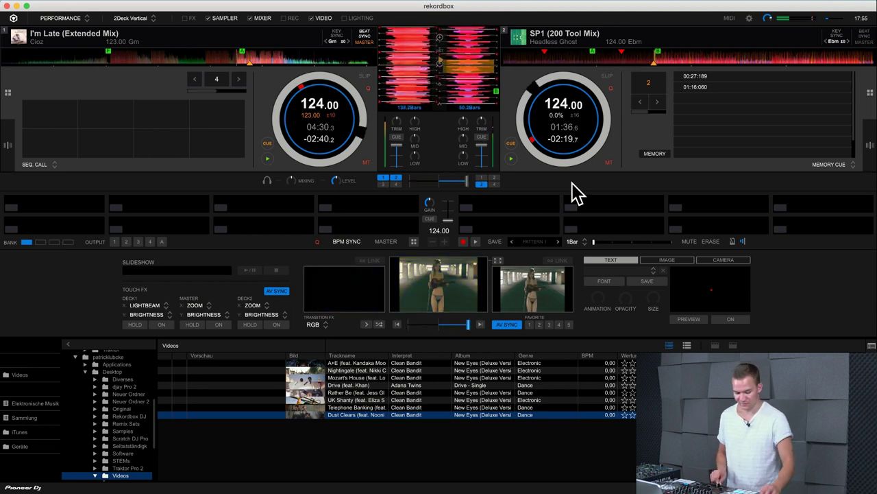
{"action": "mouse_move", "coordinate": [547, 176]}
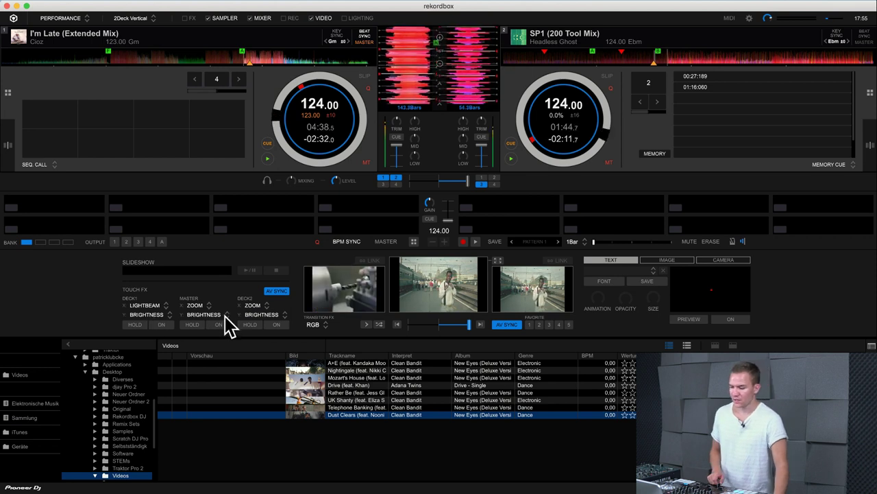
Change the transition effect to WIPE H and advance through the following effects such as ELLIPSE and PIXEL FADE up to LATTICE.
{"action": "left_click", "coordinate": [320, 326]}
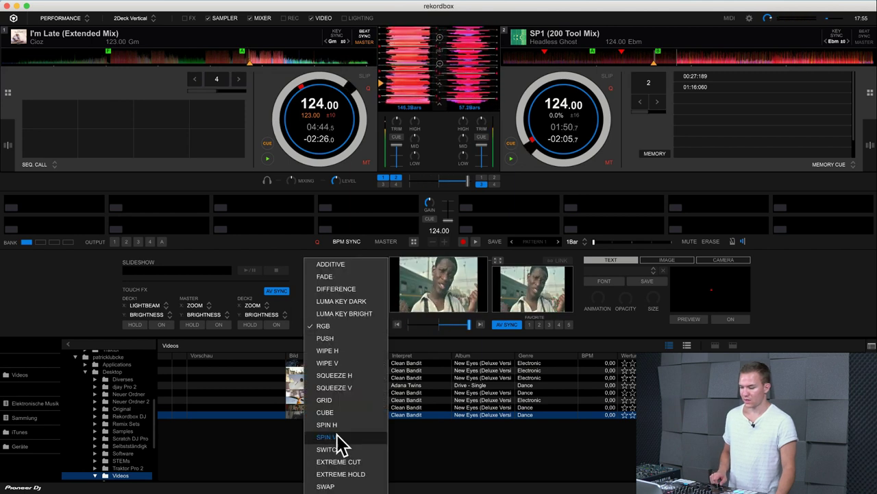
{"action": "left_click", "coordinate": [351, 350]}
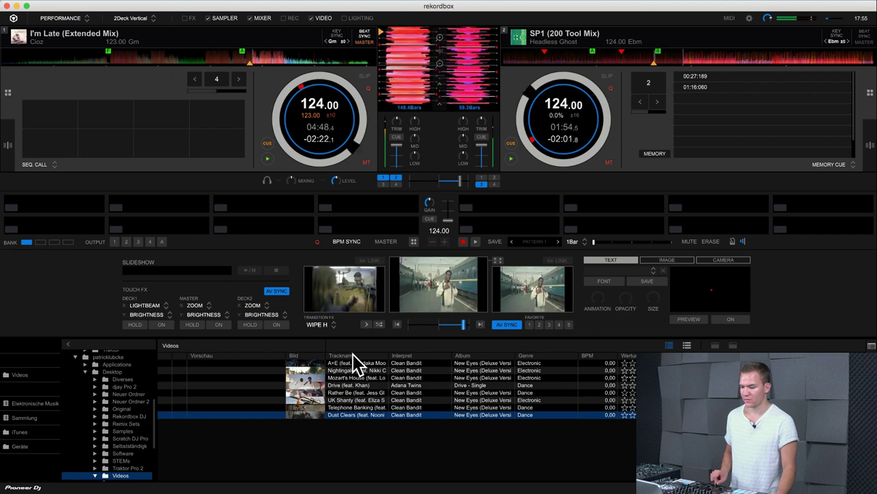
{"action": "left_click", "coordinate": [323, 326]}
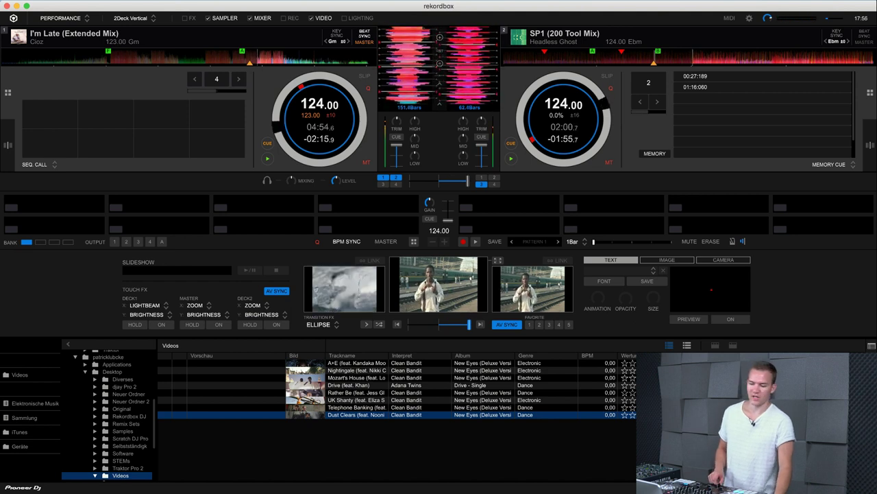
{"action": "left_click", "coordinate": [366, 324]}
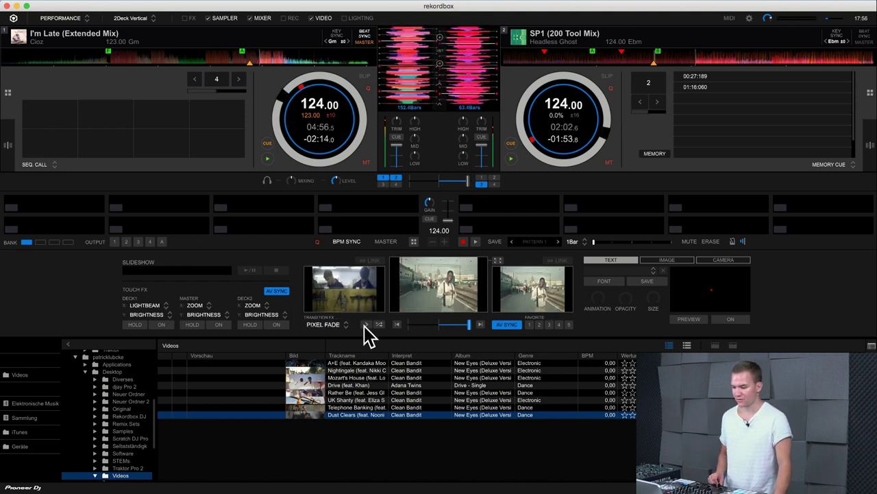
{"action": "left_click", "coordinate": [366, 324]}
{"action": "left_click", "coordinate": [366, 324]}
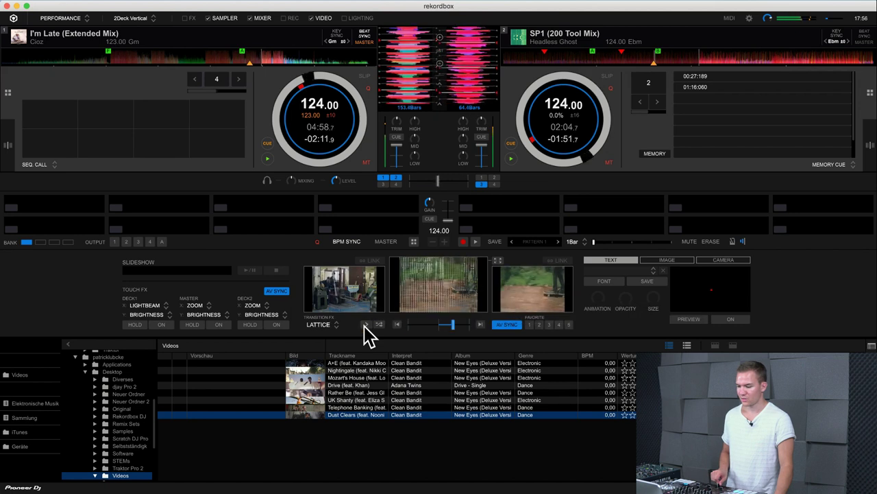
Pick random transition effects up to DIFFERENCE and run the automatic video transition to deck 1.
{"action": "left_click", "coordinate": [379, 325]}
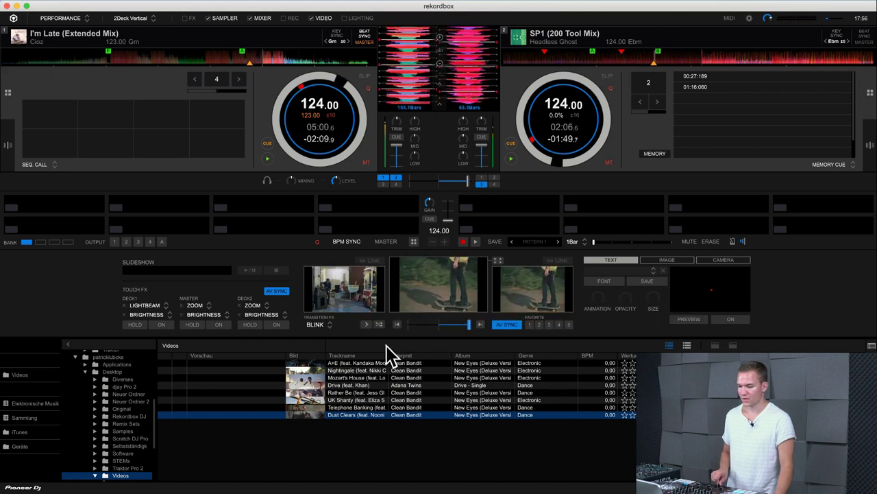
{"action": "left_click", "coordinate": [380, 326]}
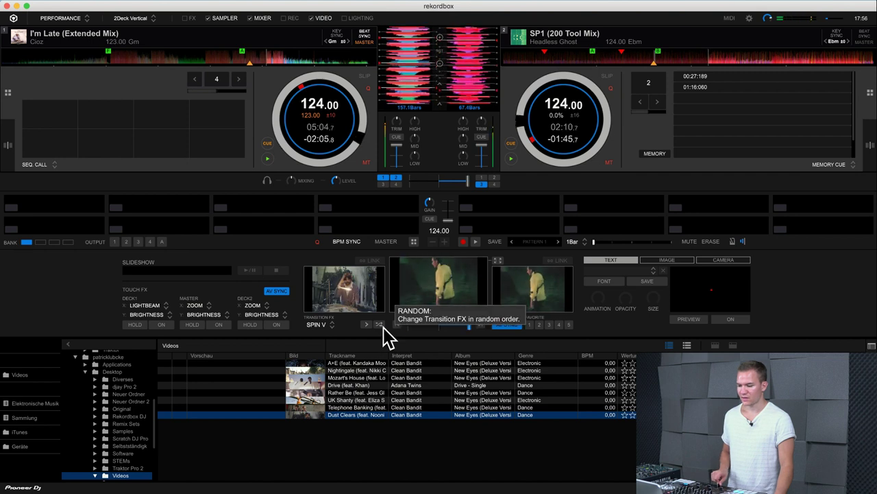
{"action": "left_click", "coordinate": [383, 327]}
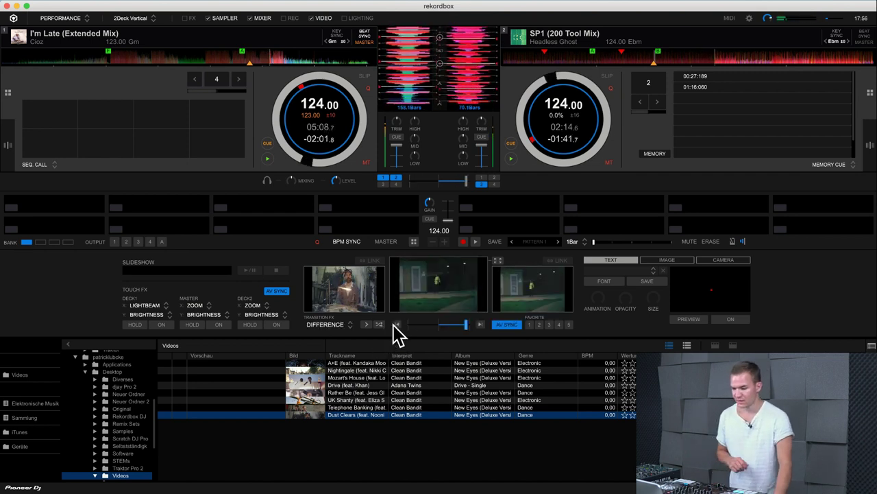
{"action": "left_click", "coordinate": [397, 325]}
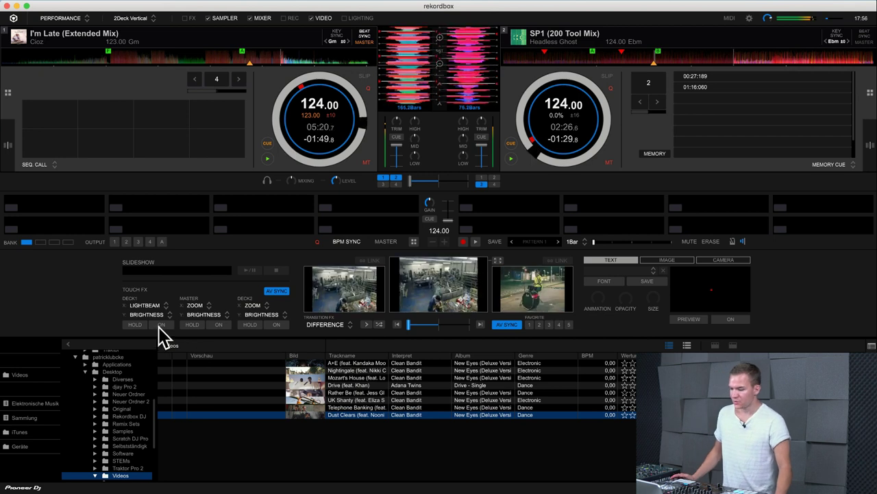
Enable Touch FX for the master video after briefly switching it on and off for deck 1.
{"action": "left_click", "coordinate": [160, 325]}
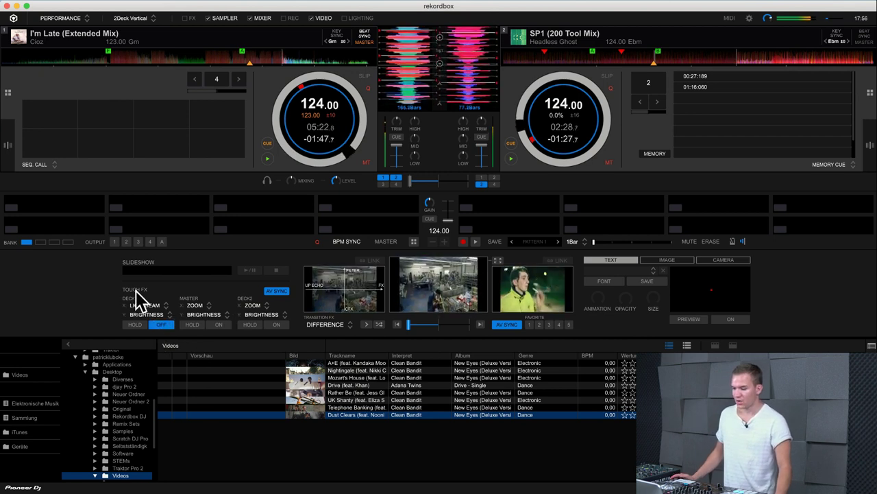
{"action": "left_click", "coordinate": [218, 325]}
{"action": "left_click", "coordinate": [162, 325]}
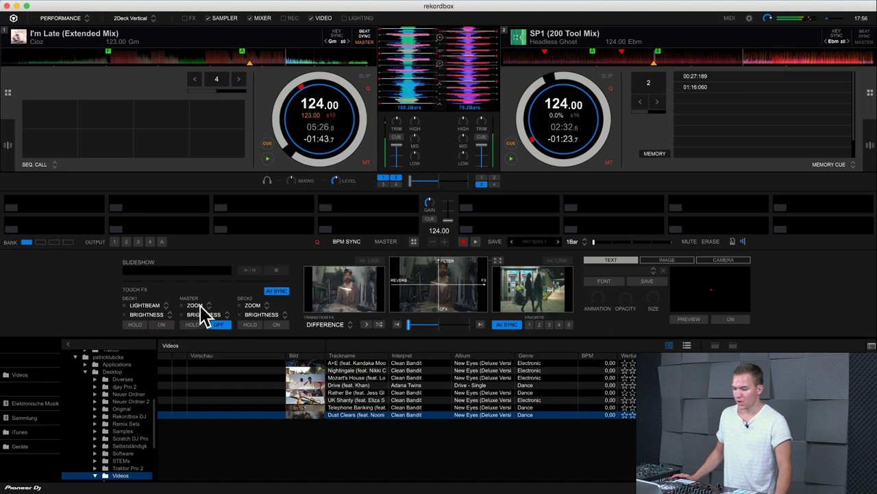
Set the master Touch FX X effect to EXPOSE and sweep it across the master preview.
{"action": "left_click", "coordinate": [201, 306]}
{"action": "left_click", "coordinate": [220, 421]}
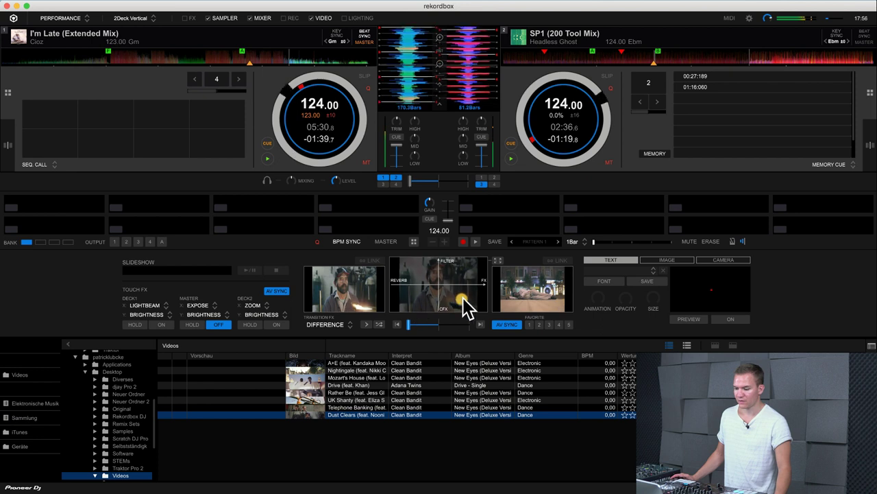
{"action": "left_click_drag", "start_coordinate": [414, 275], "coordinate": [480, 298]}
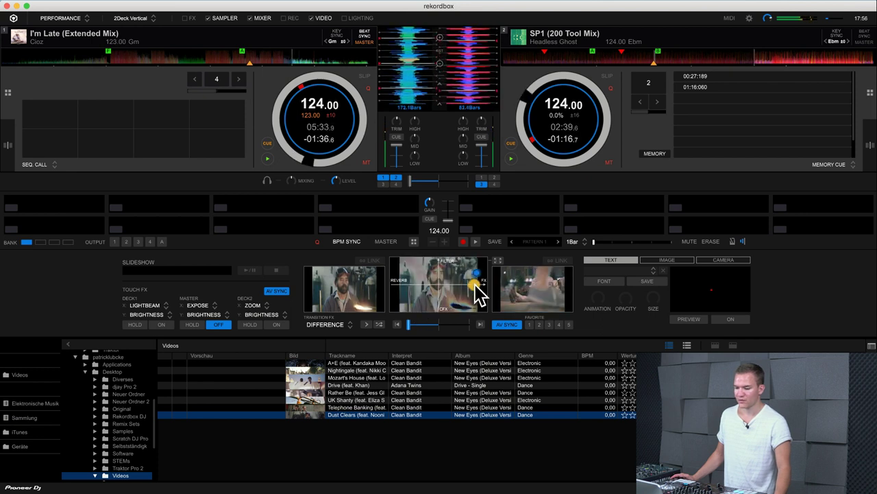
Set the master Touch FX X effect to BLUR and apply it in the master preview.
{"action": "left_click", "coordinate": [213, 307]}
{"action": "left_click", "coordinate": [220, 363]}
{"action": "mouse_move", "coordinate": [430, 308]}
{"action": "left_mouse_down"}
{"action": "mouse_move", "coordinate": [443, 313]}
{"action": "mouse_move", "coordinate": [480, 286]}
{"action": "mouse_move", "coordinate": [466, 264]}
{"action": "mouse_move", "coordinate": [427, 297]}
{"action": "left_mouse_up"}
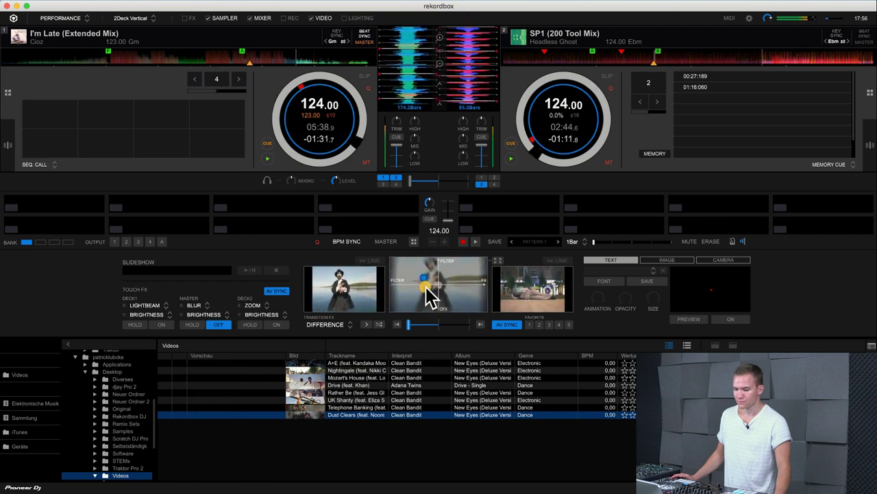
Try HOLD for the master Touch FX by placing the effect at several points in the master preview, and release the hold.
{"action": "left_click", "coordinate": [192, 324]}
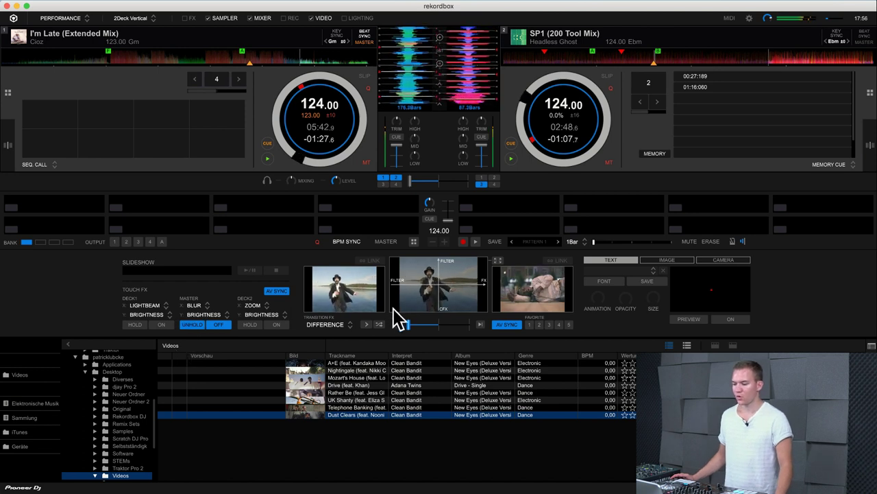
{"action": "left_click", "coordinate": [419, 299]}
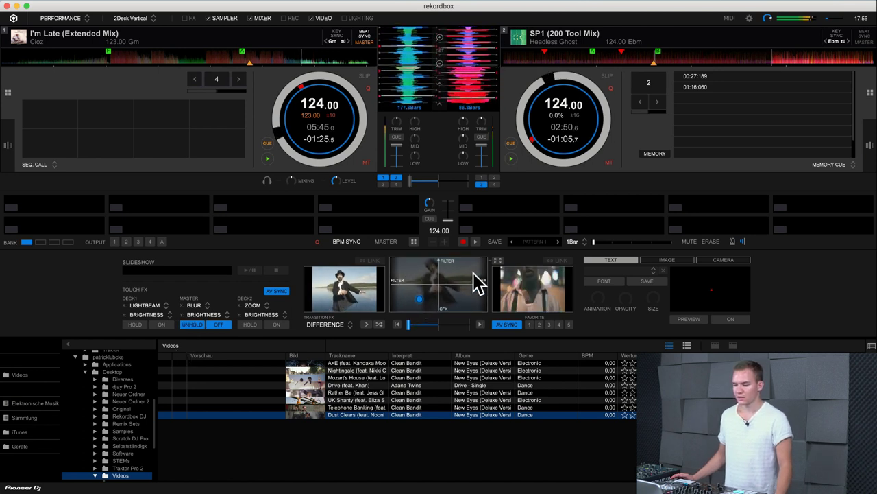
{"action": "left_click", "coordinate": [464, 306]}
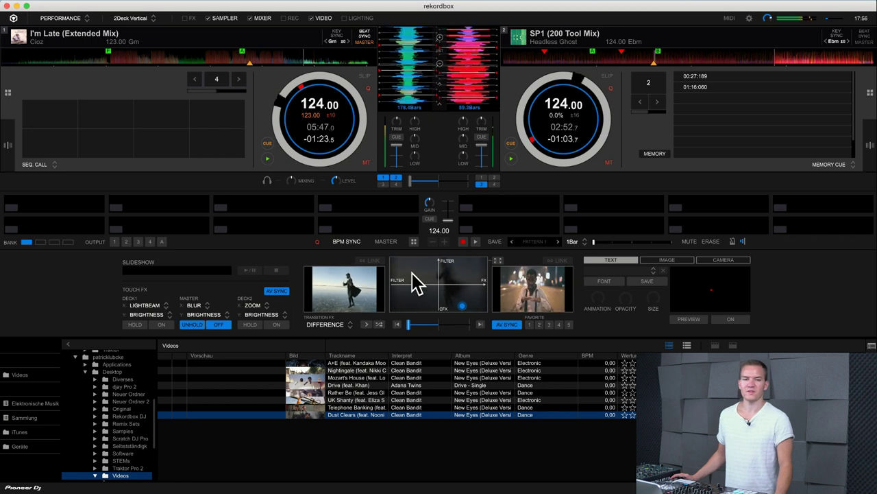
{"action": "left_click_drag", "start_coordinate": [414, 281], "coordinate": [457, 270]}
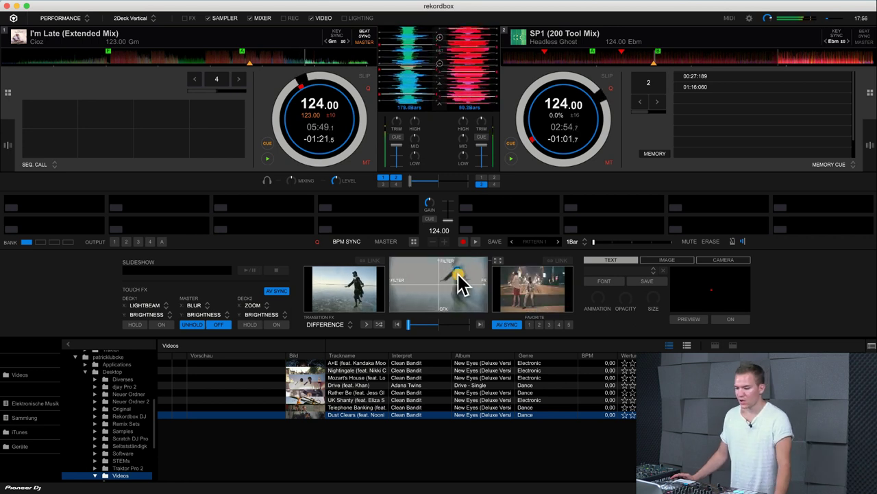
{"action": "left_click", "coordinate": [186, 324]}
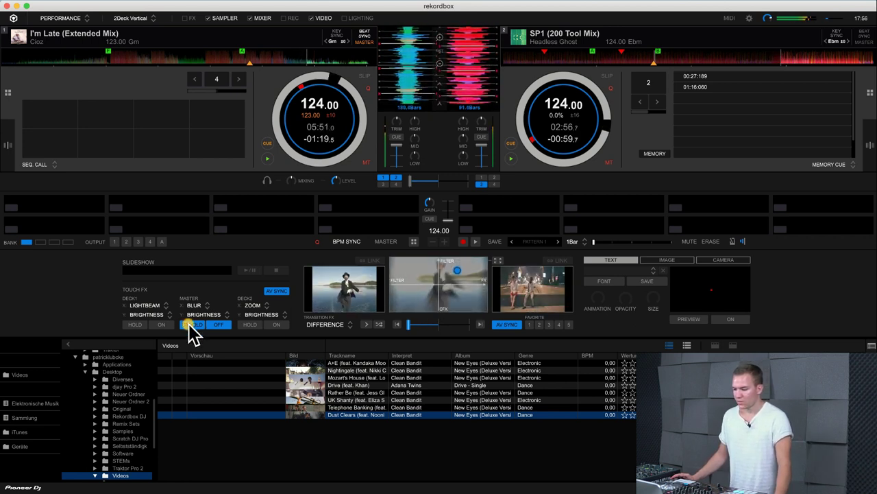
{"action": "mouse_move", "coordinate": [435, 294]}
{"action": "left_mouse_down"}
{"action": "mouse_move", "coordinate": [420, 305]}
{"action": "mouse_move", "coordinate": [458, 278]}
{"action": "mouse_move", "coordinate": [435, 300]}
{"action": "left_mouse_up"}
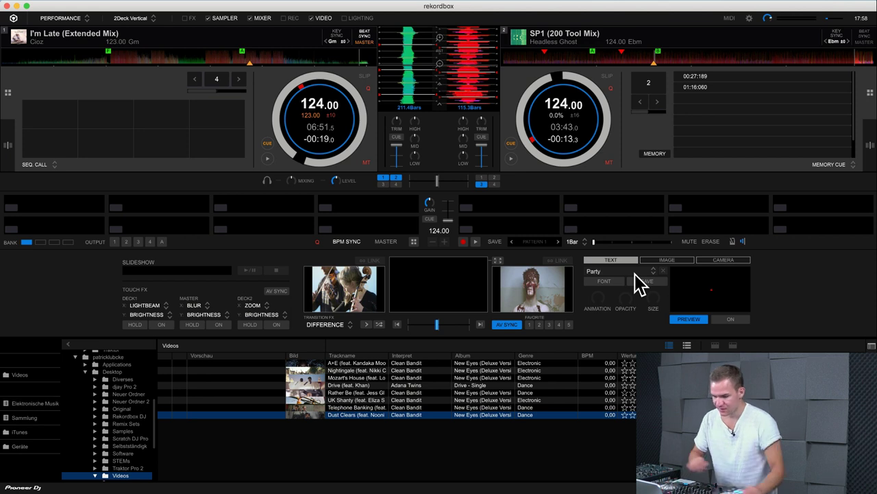
Enter "Party" as the overlay text and show it on the output video.
{"action": "type", "text": "y"}
{"action": "key", "text": "Return"}
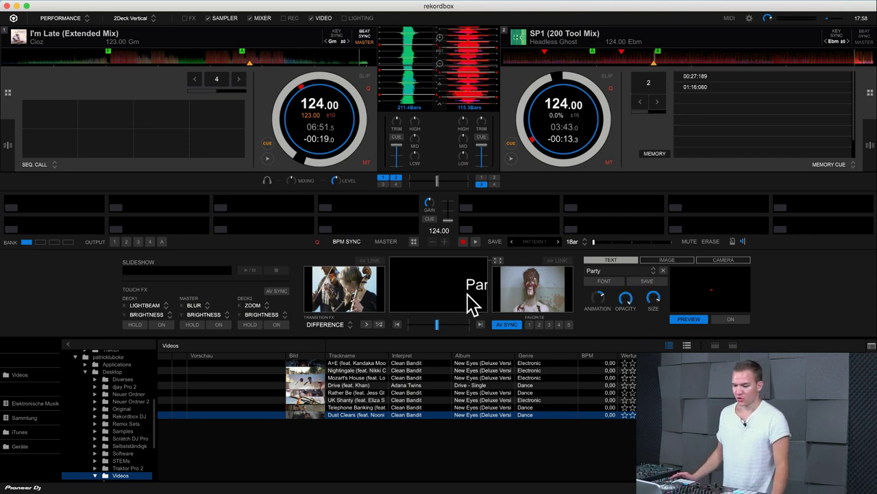
{"action": "left_click", "coordinate": [690, 319]}
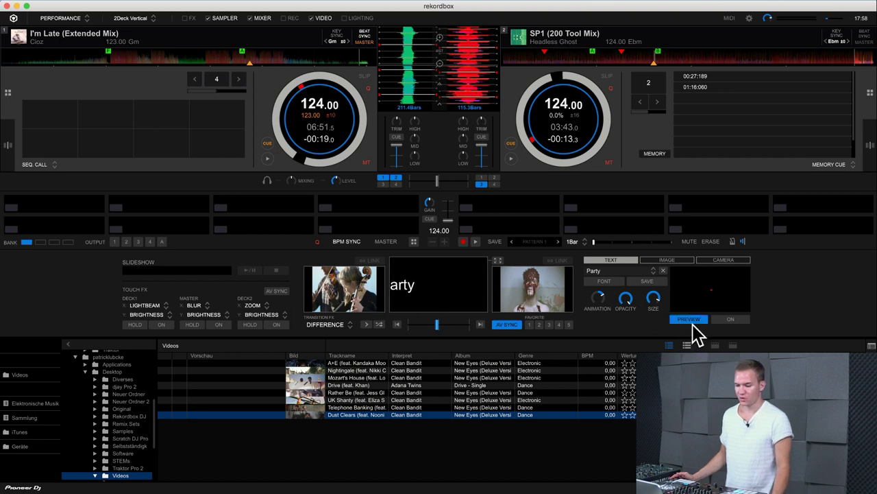
{"action": "left_click", "coordinate": [731, 320]}
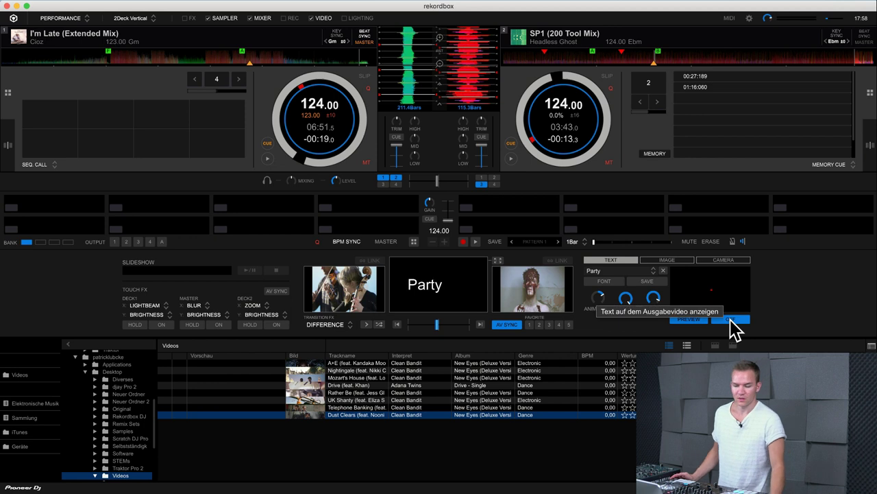
Examine the IMAGE and CAMERA overlay options and return to the TEXT overlay.
{"action": "left_click", "coordinate": [679, 264]}
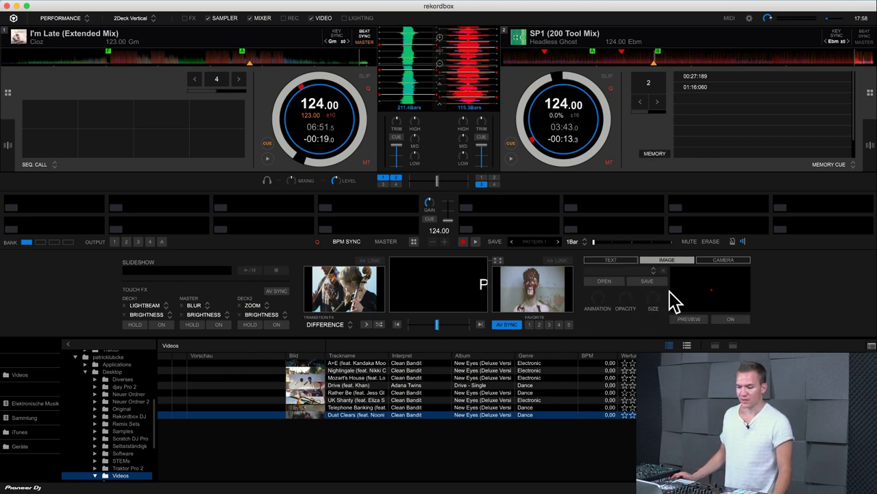
{"action": "left_click", "coordinate": [637, 278]}
{"action": "left_click", "coordinate": [663, 280]}
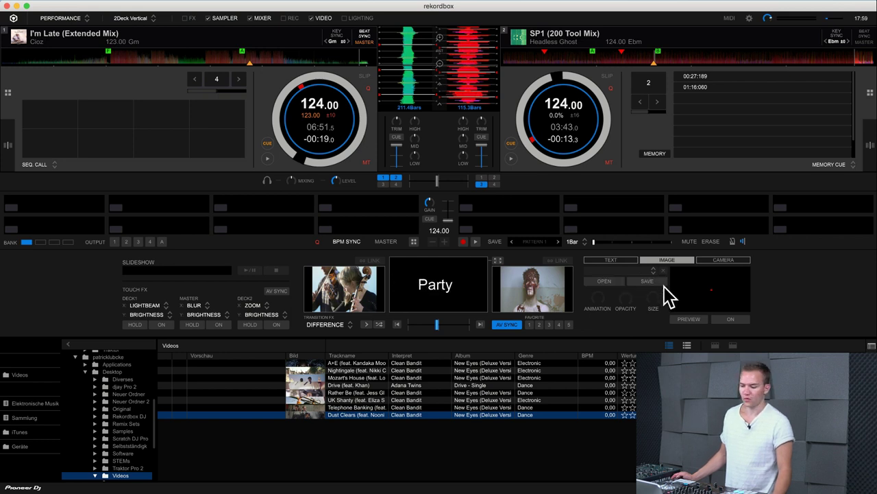
{"action": "left_click", "coordinate": [713, 264]}
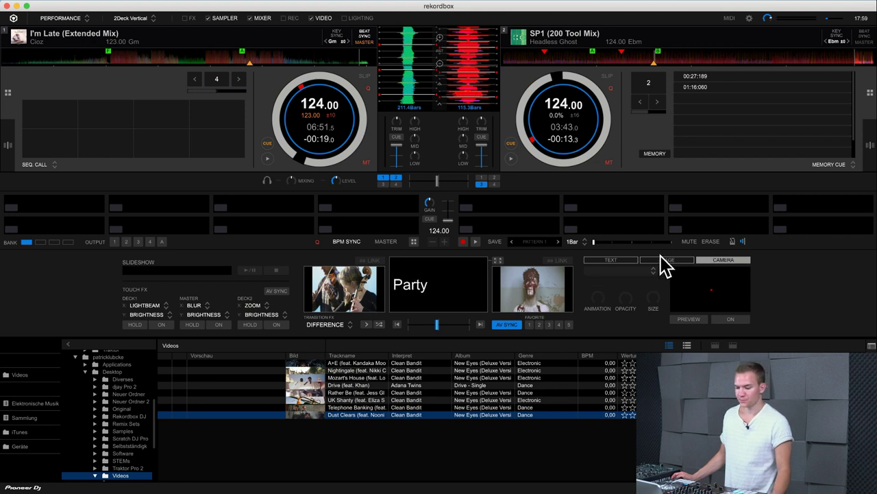
{"action": "left_click", "coordinate": [613, 260]}
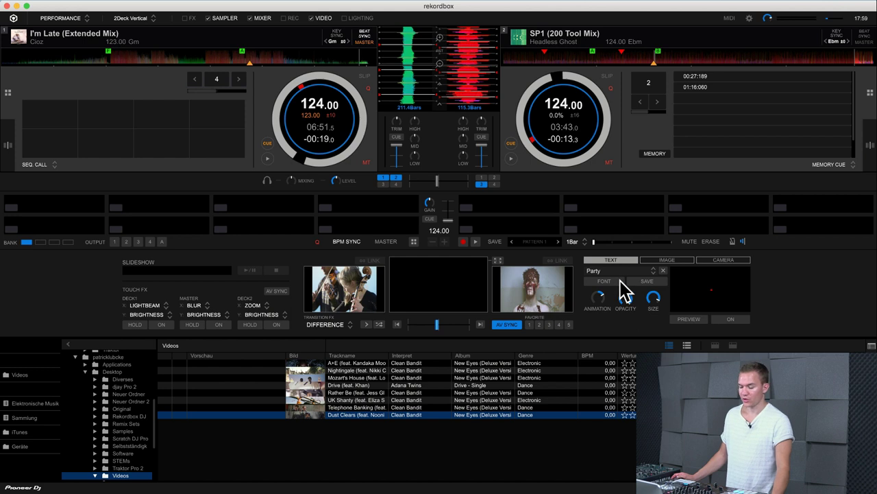
Play deck 1 with the Party text overlaid, try its animation, opacity and size controls, and turn off the overlay and preview.
{"action": "key", "text": "space"}
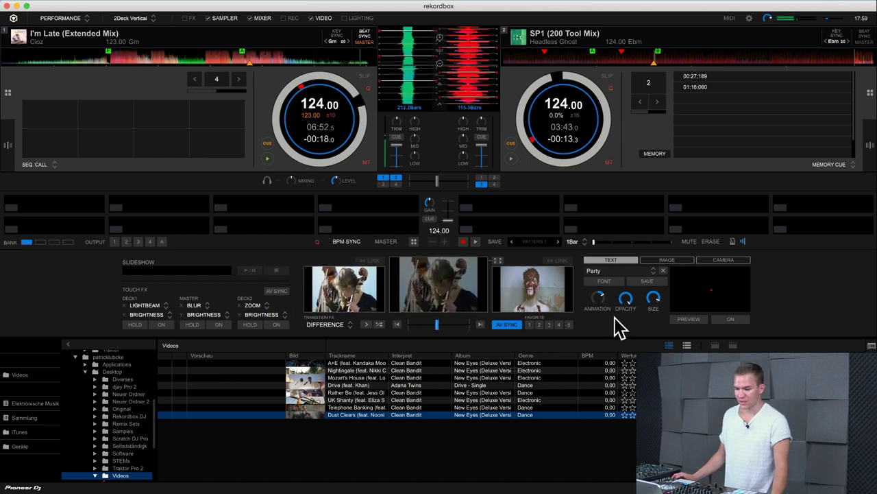
{"action": "left_click", "coordinate": [727, 320]}
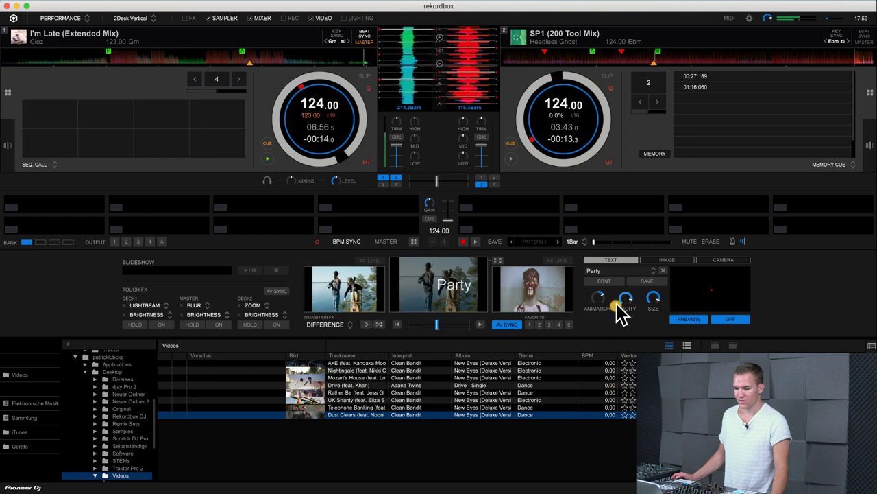
{"action": "mouse_move", "coordinate": [595, 305]}
{"action": "left_mouse_down"}
{"action": "mouse_move", "coordinate": [597, 358]}
{"action": "mouse_move", "coordinate": [604, 264]}
{"action": "mouse_move", "coordinate": [652, 317]}
{"action": "mouse_move", "coordinate": [642, 346]}
{"action": "mouse_move", "coordinate": [654, 302]}
{"action": "left_mouse_up"}
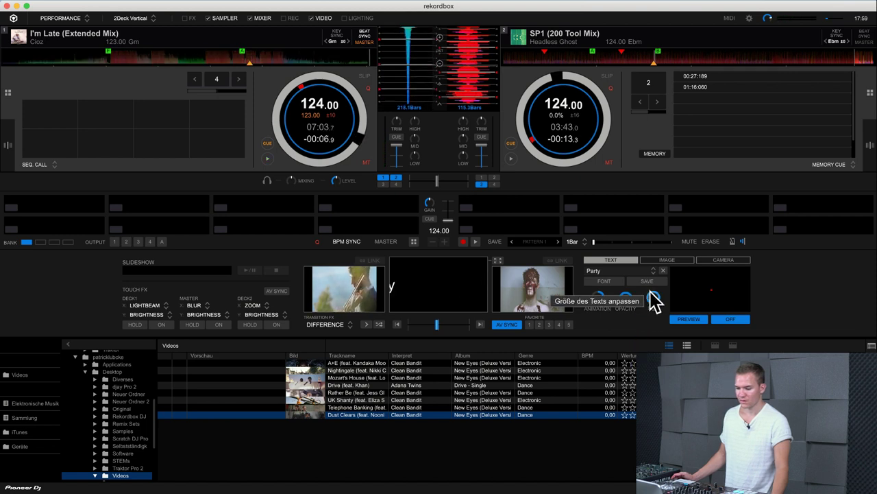
{"action": "left_click", "coordinate": [719, 319]}
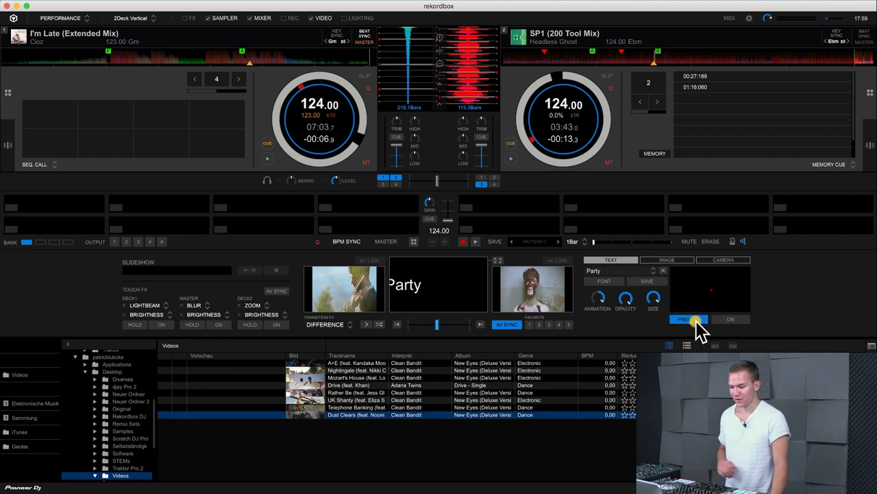
{"action": "left_click", "coordinate": [700, 320]}
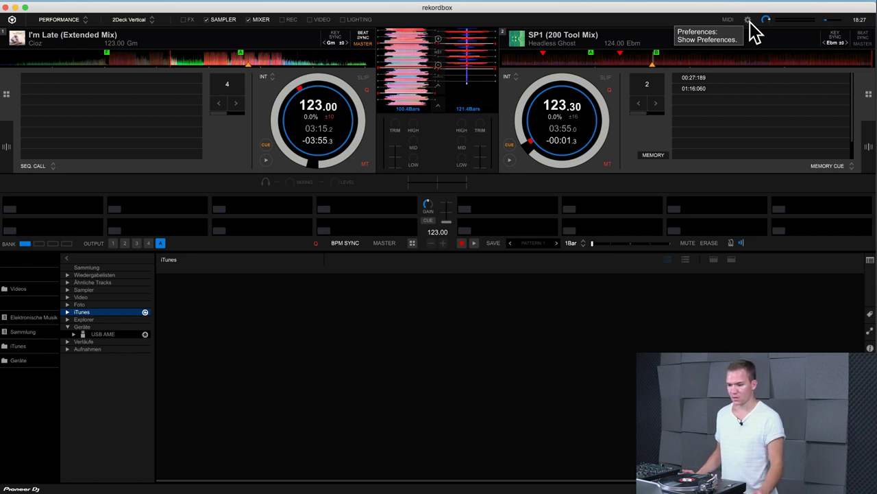
Start the L/R, P/A balance calibration for deck 1 in the DVS preferences and close the preferences.
{"action": "left_click", "coordinate": [750, 21]}
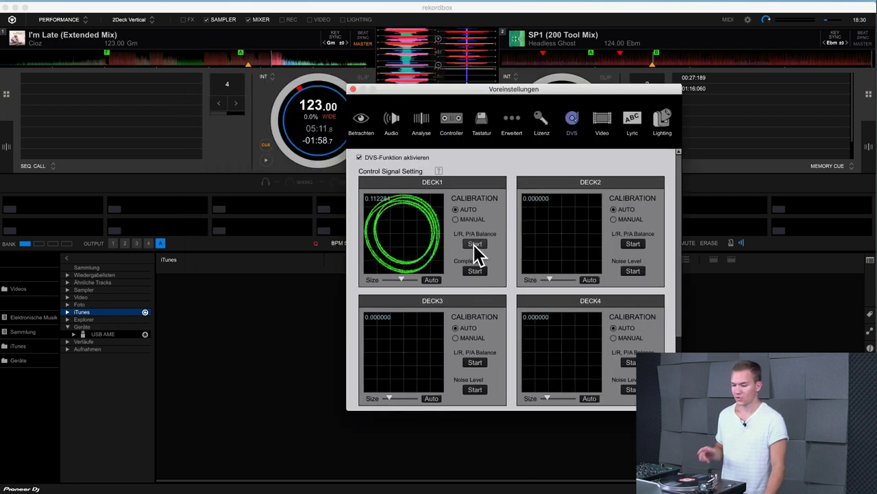
{"action": "left_click", "coordinate": [475, 244]}
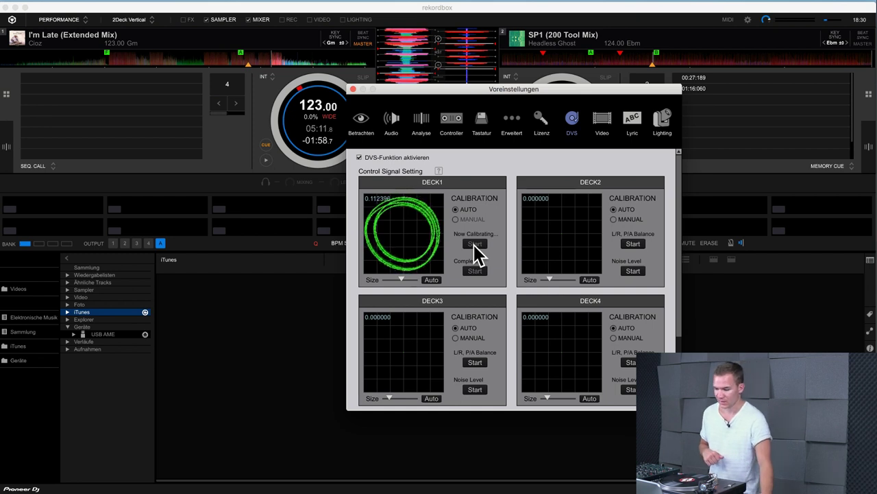
{"action": "left_click", "coordinate": [353, 90]}
Open the control mode choices for deck 1.
{"action": "left_click", "coordinate": [269, 77]}
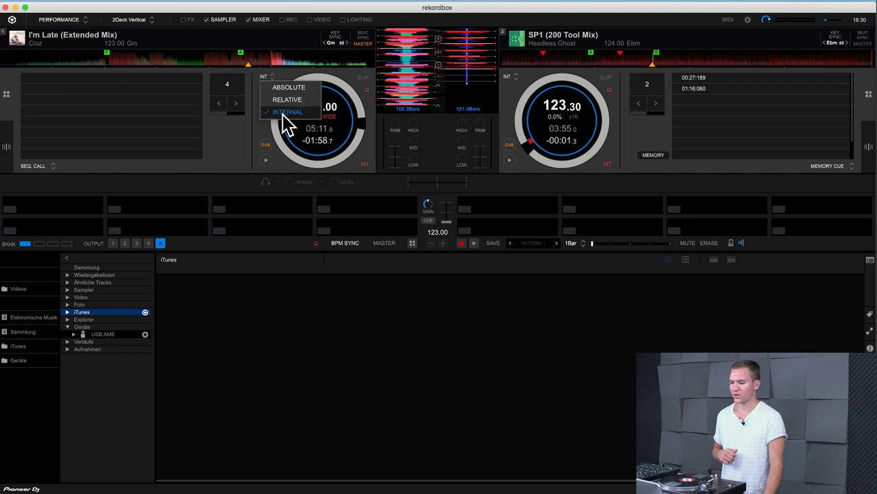